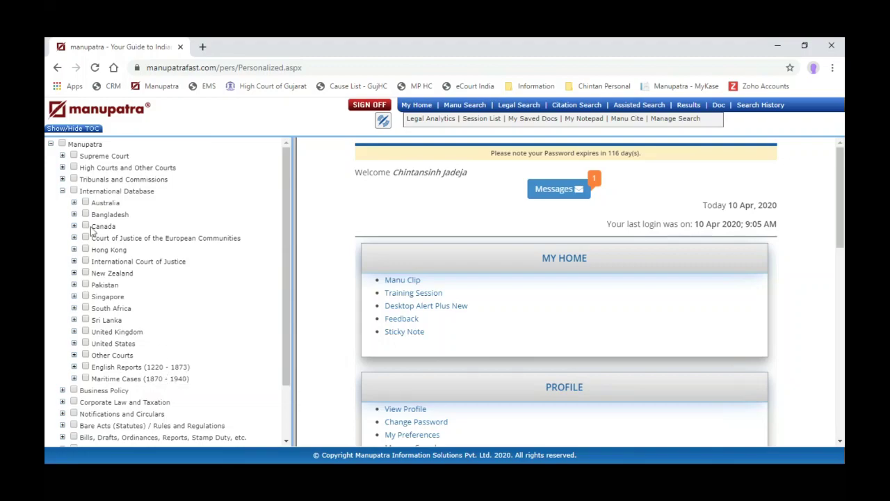
Collapse the International Database branch and open the default preferences page from My Preferences in the Profile section.
left_click(62, 192)
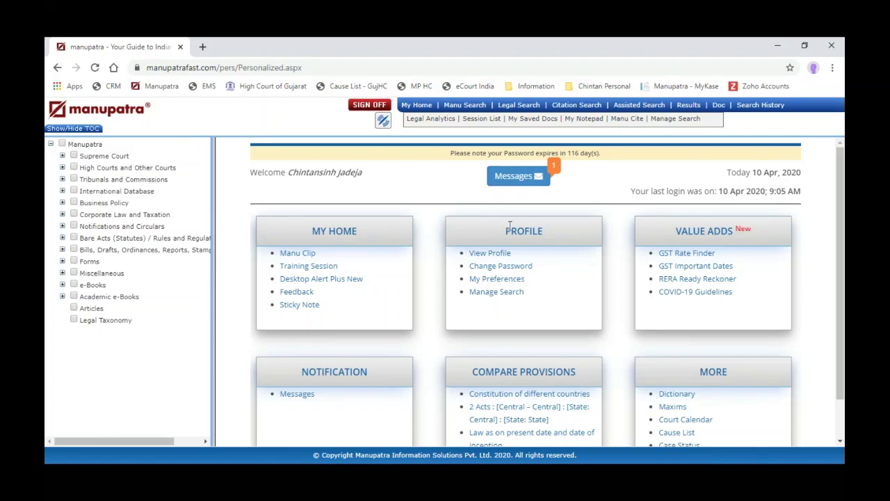
scroll(540, 288, "down", 1)
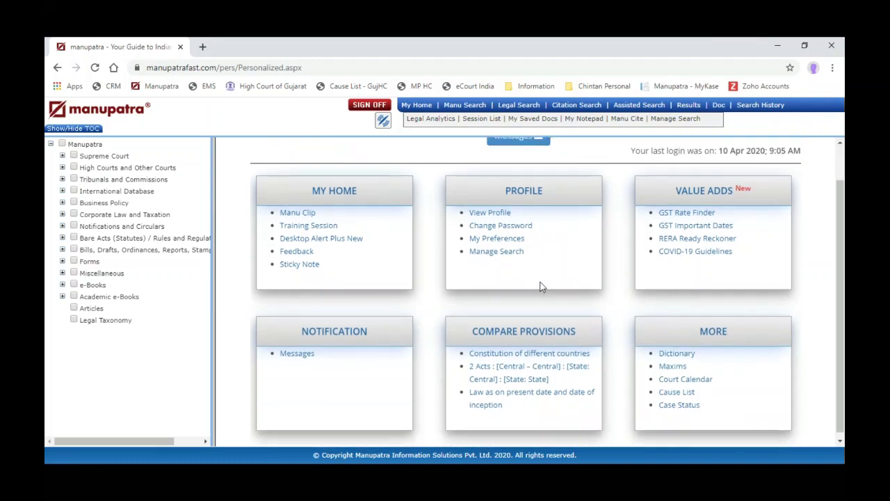
left_click(511, 239)
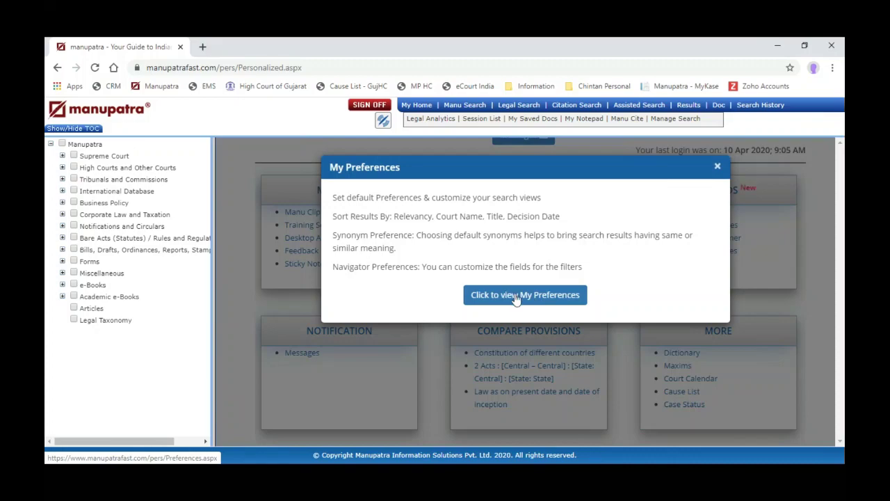
left_click(515, 298)
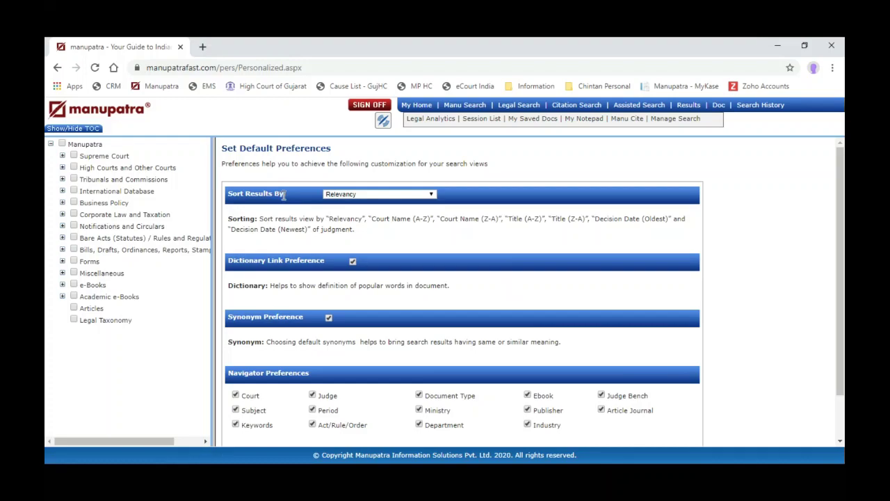
Choose Decision Date (Newest) for sorting results and review the dictionary, synonym and navigator preferences.
left_click(401, 198)
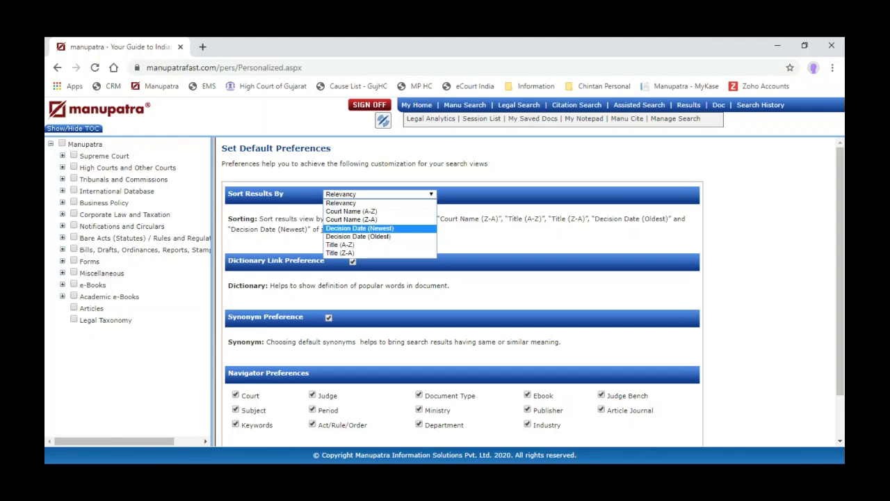
left_click(398, 227)
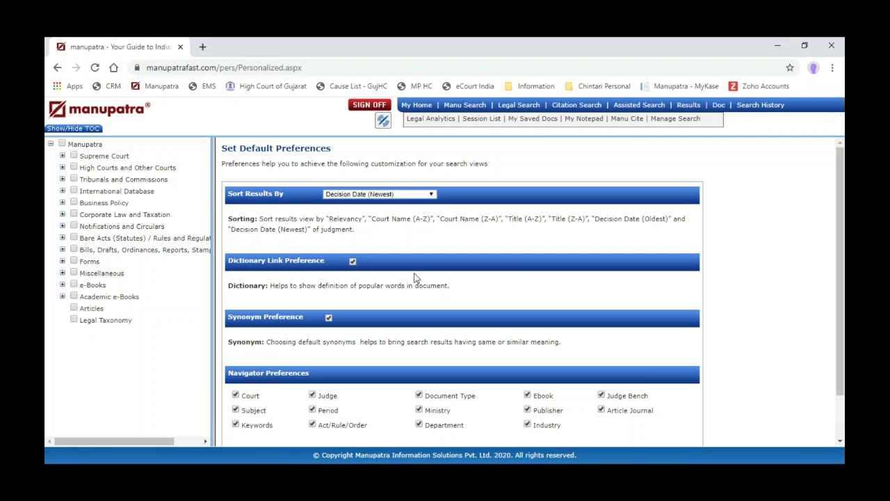
scroll(415, 278, "down", 2)
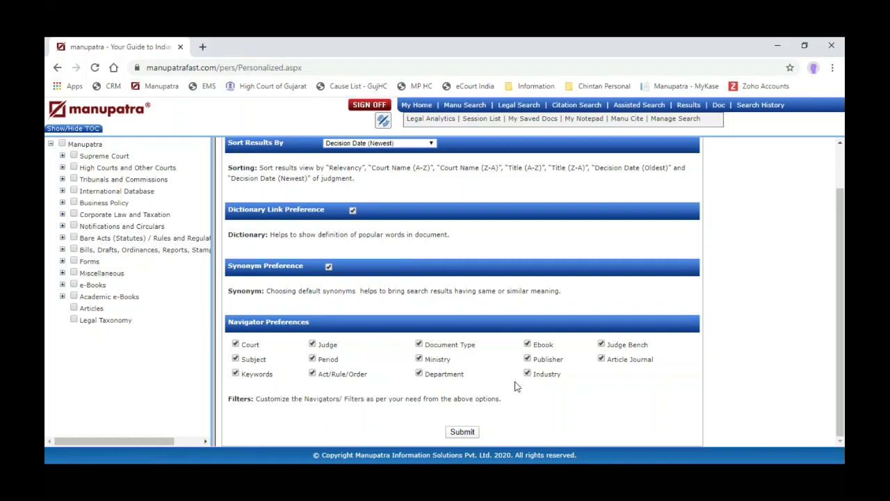
scroll(516, 387, "up", 2)
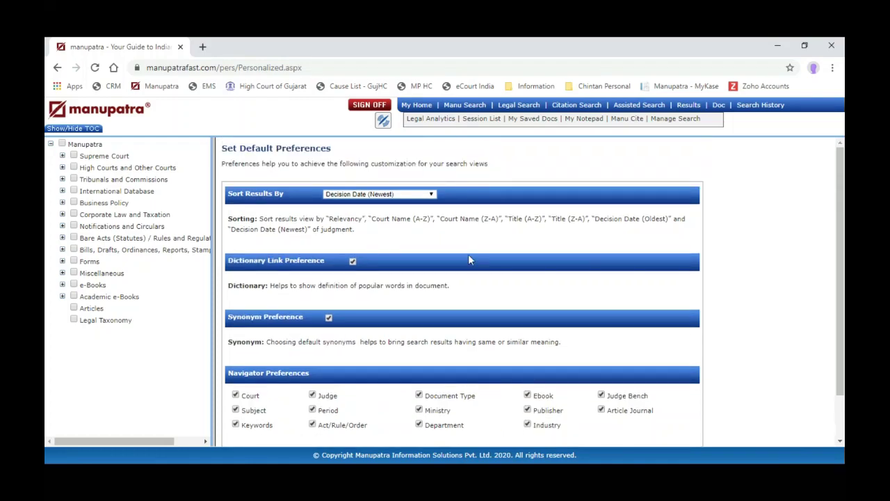
Return to the My Home page, dismiss the webinar notice and look over the Compare Provisions and More sections.
left_click(415, 106)
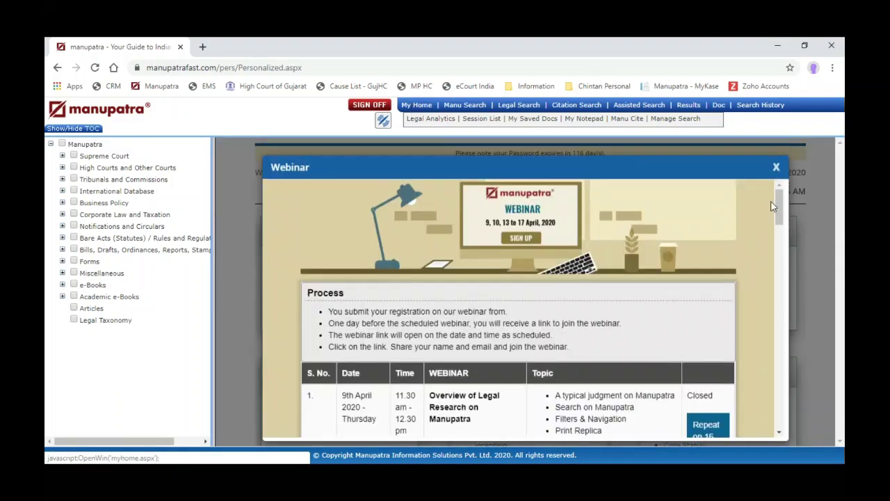
left_click(776, 167)
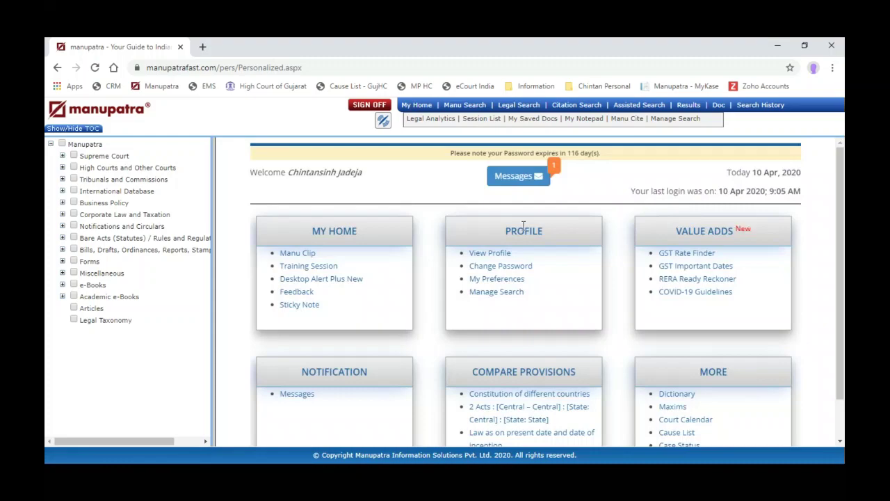
scroll(565, 347, "down", 1)
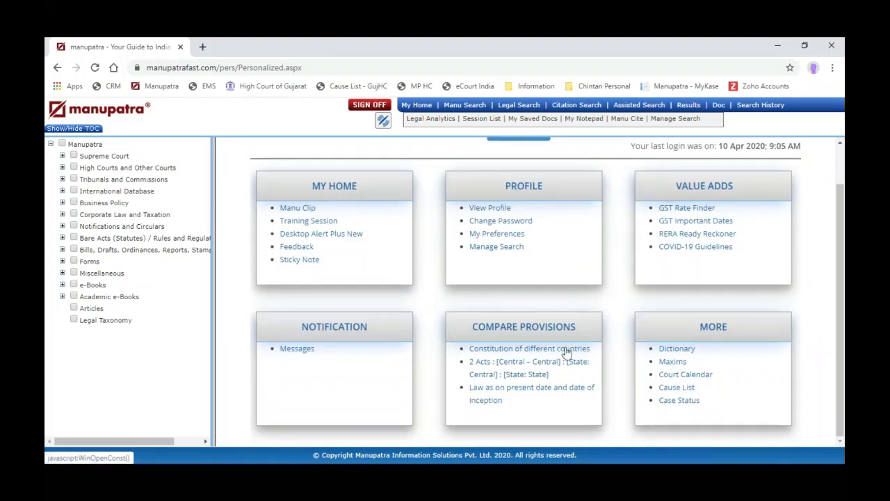
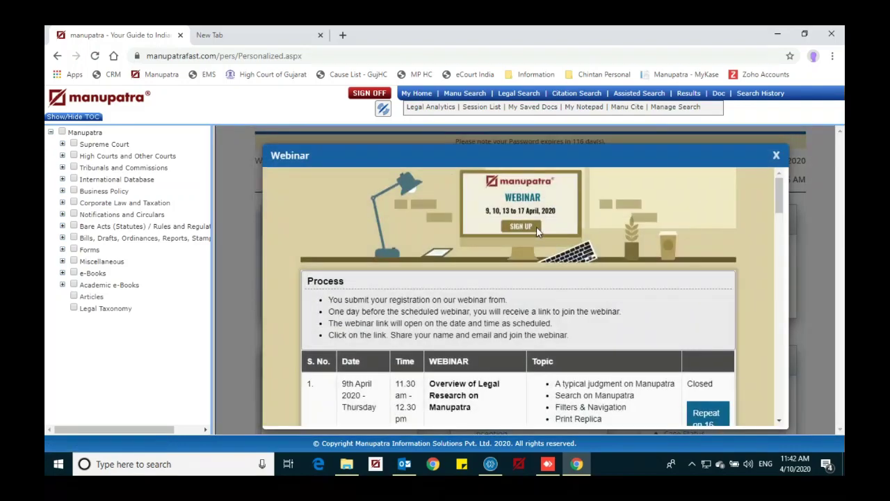
Open Citation Search for Indian citations and choose AIR(Supreme Court) as the publisher.
left_click(563, 97)
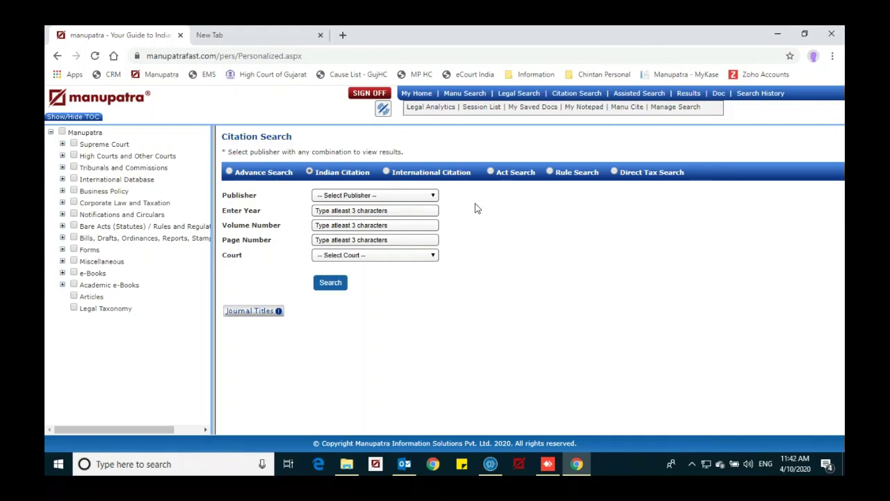
left_click(432, 196)
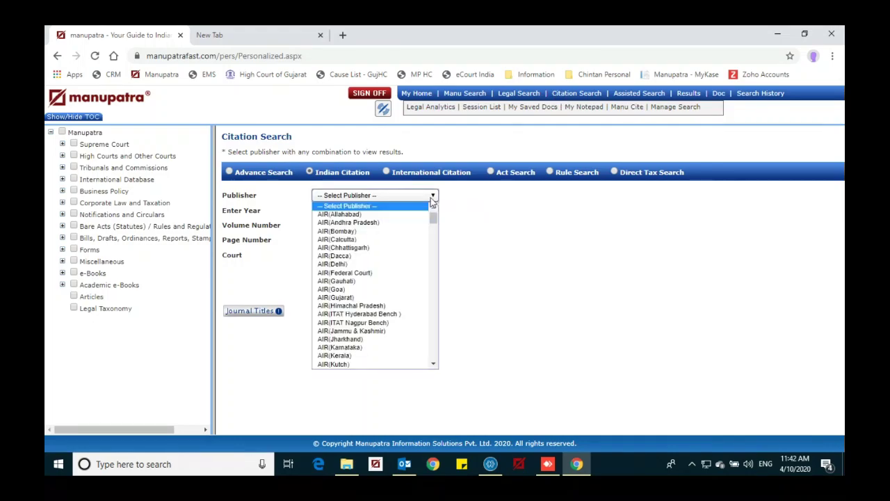
mouse_move(434, 220)
left_mouse_down()
mouse_move(432, 245)
mouse_move(435, 213)
left_mouse_up()
left_click_drag(434, 220, 432, 235)
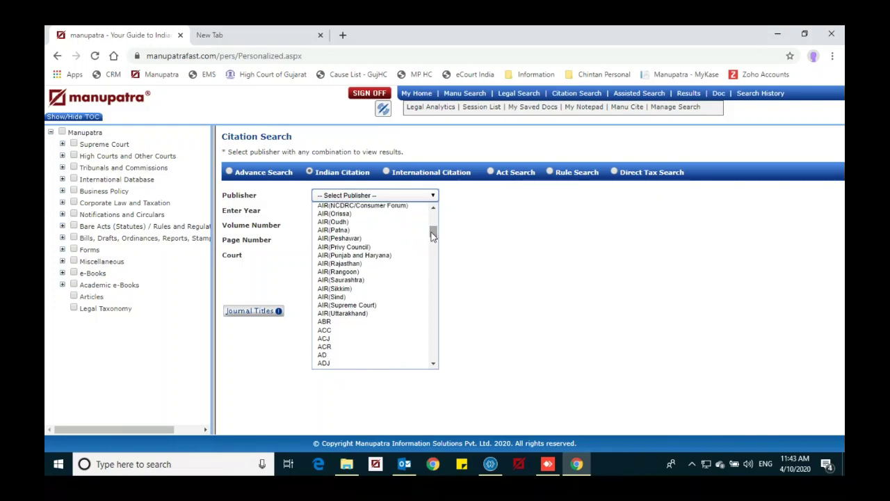
left_click(348, 306)
Set the citation year to 2009 and the page number to 1059, and run the citation search.
left_click(356, 220)
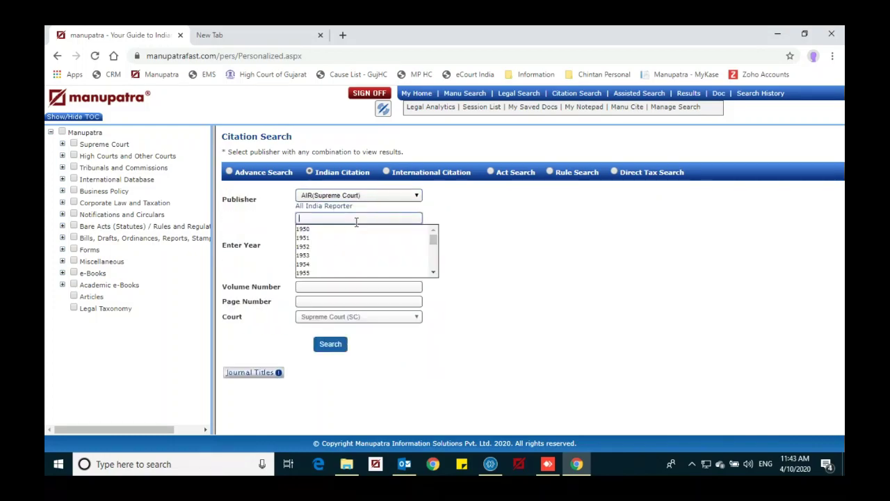
type("2009")
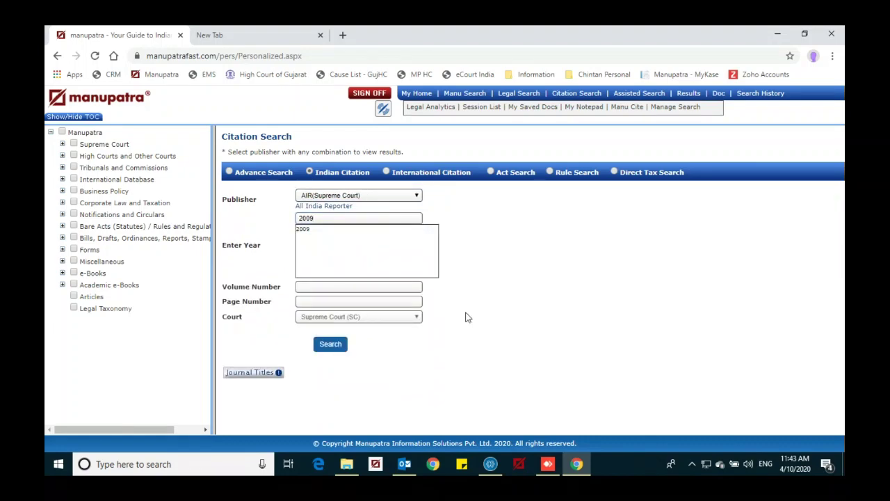
left_click(315, 302)
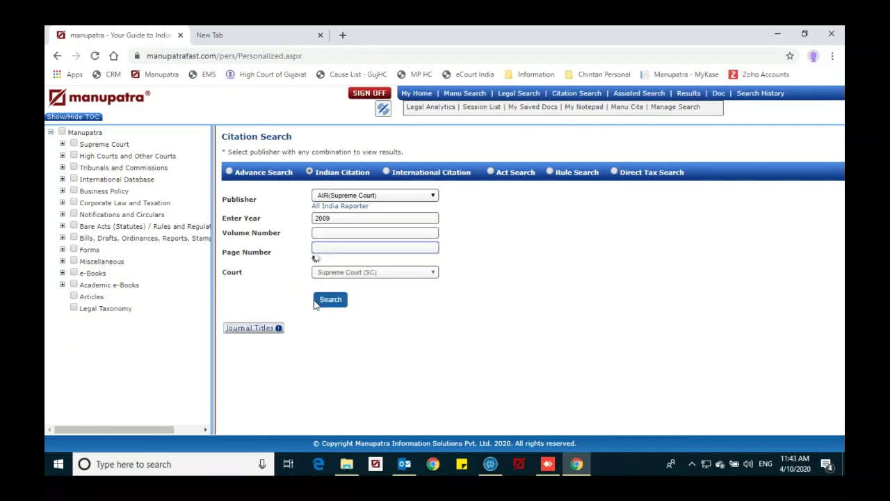
type("1059")
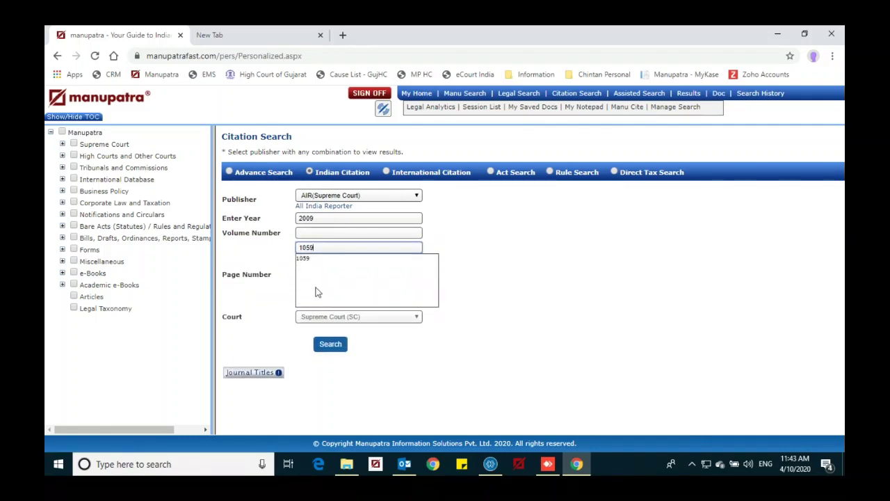
left_click(255, 263)
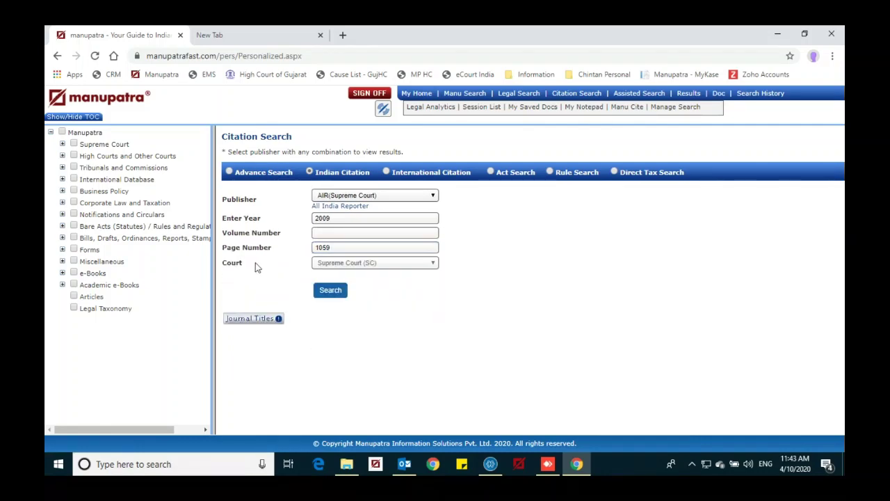
left_click(331, 291)
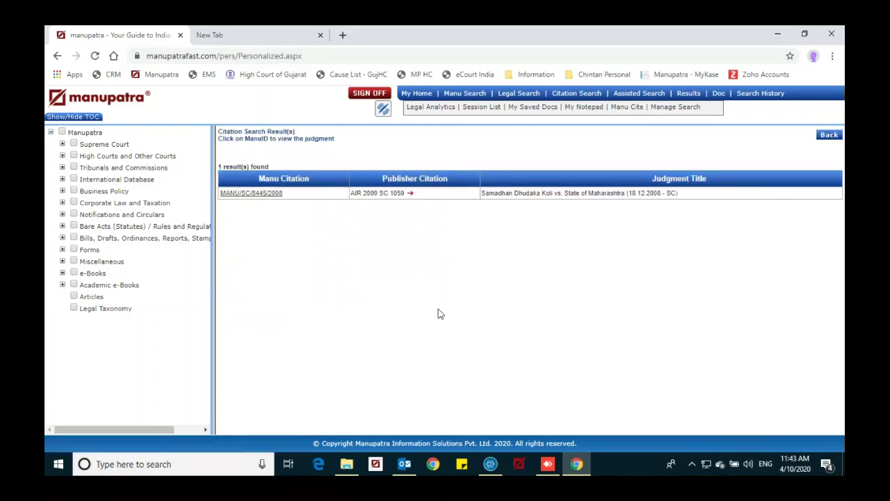
Open the judgment cited as AIR 2009 SC 1059, check its equivalent citation, and close the judgment window.
left_click(410, 195)
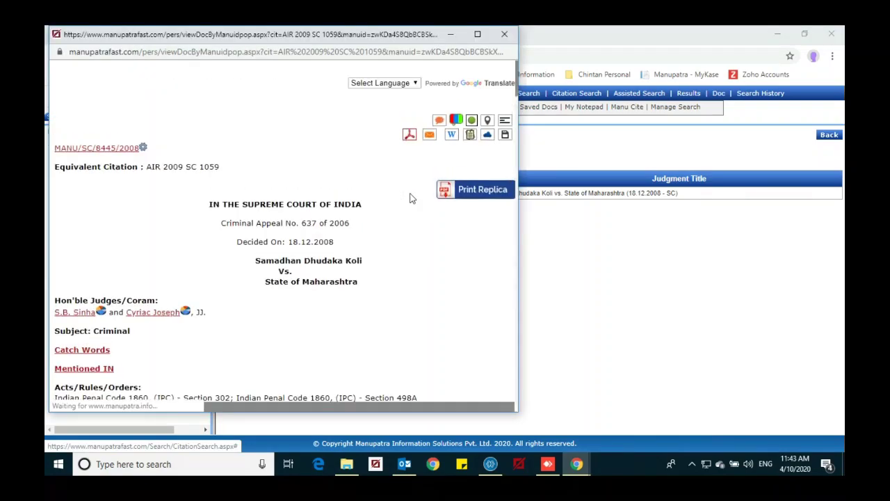
scroll(438, 267, "down", 4)
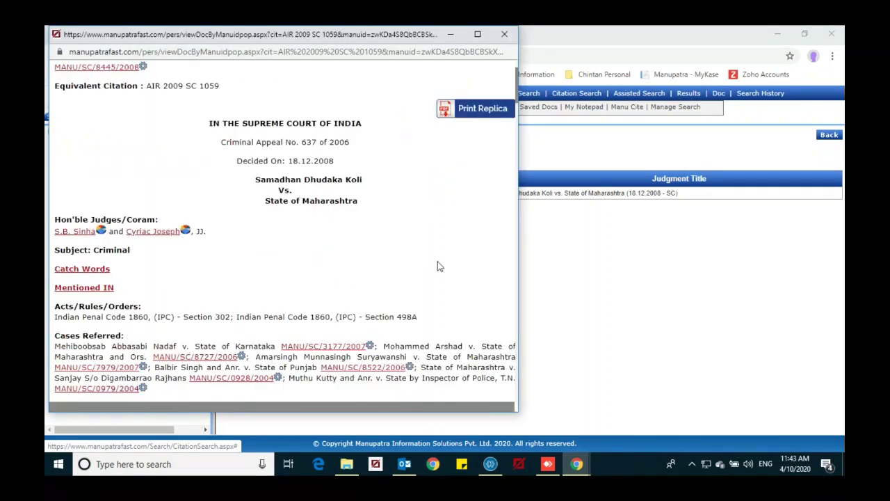
scroll(437, 266, "up", 5)
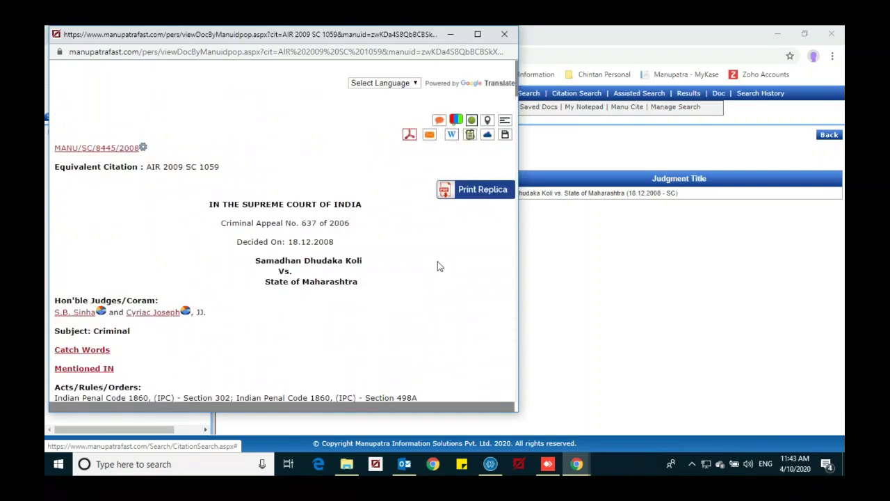
triple_click(181, 167)
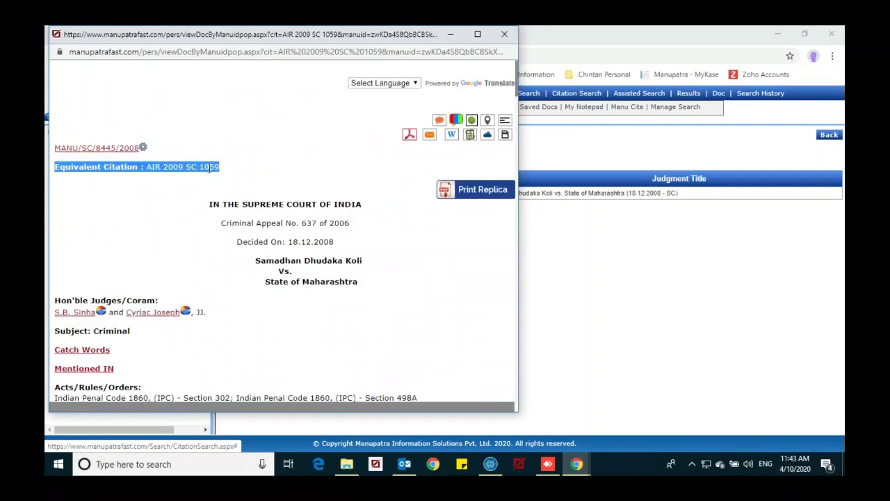
left_click(505, 35)
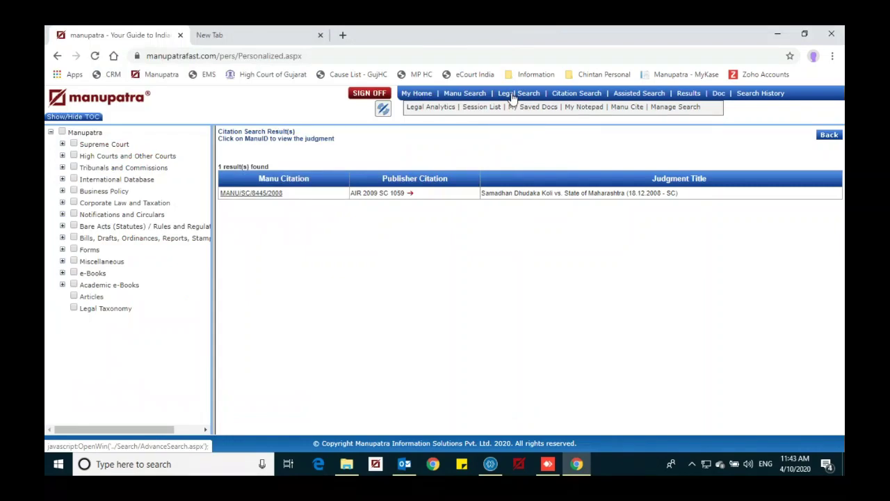
Run a Manu Search for the exact phrase "winding up" and shrink the table of contents.
left_click(471, 98)
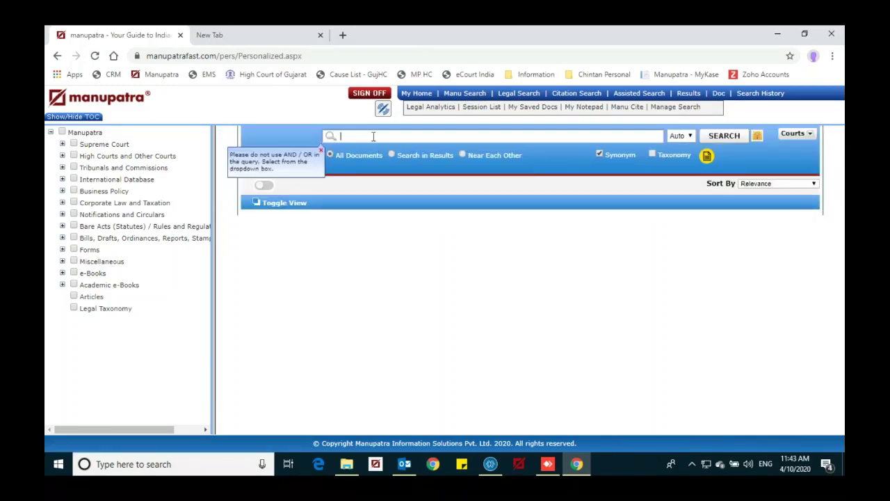
type("\"winding u")
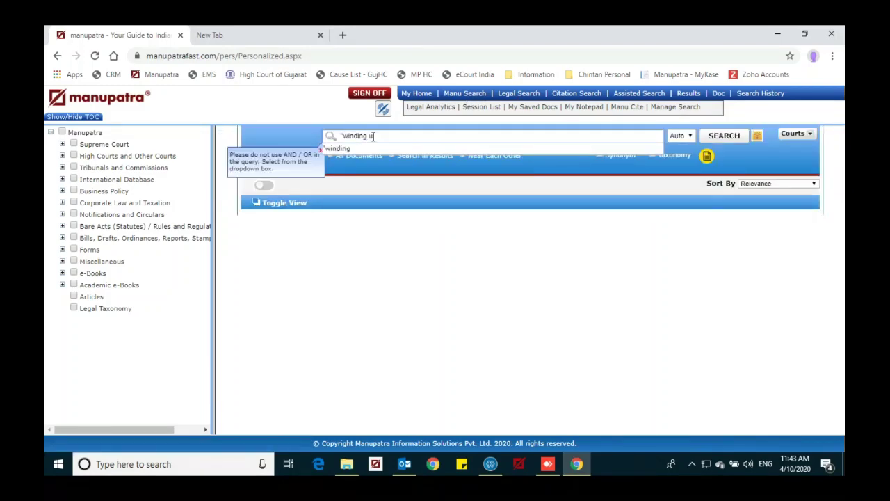
type("p\"")
key("Return")
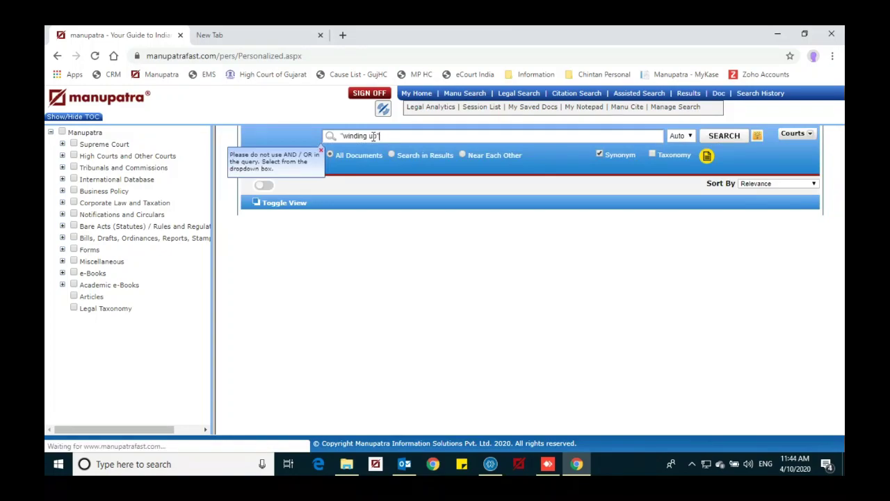
left_click(86, 118)
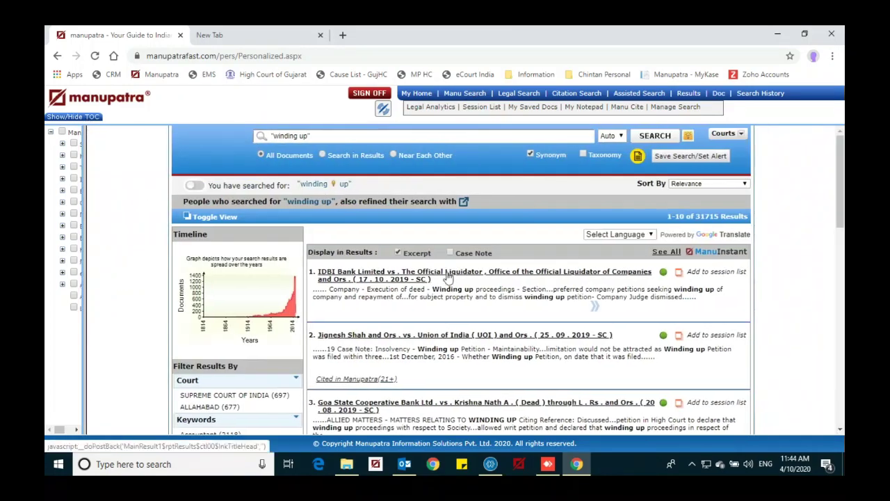
Open the ManuInstant preview of the first result, IDBI Bank Limited, and examine its citing references, acts and case note.
left_click(594, 311)
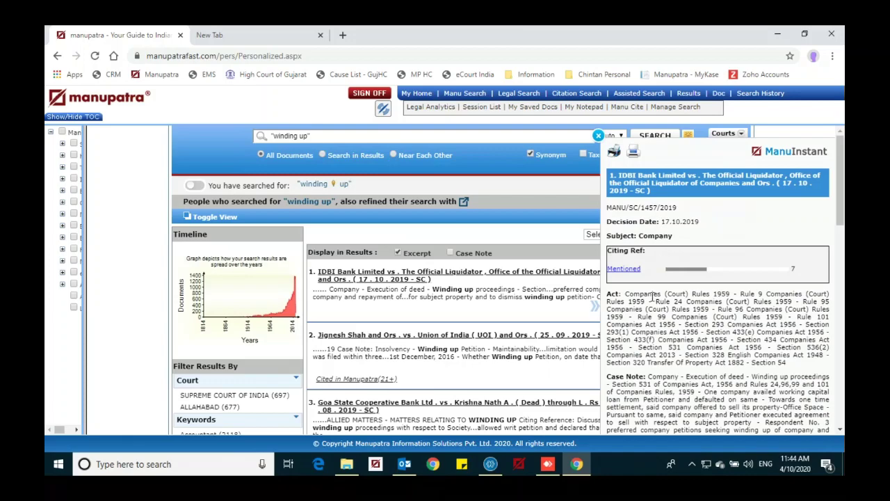
scroll(652, 297, "down", 1)
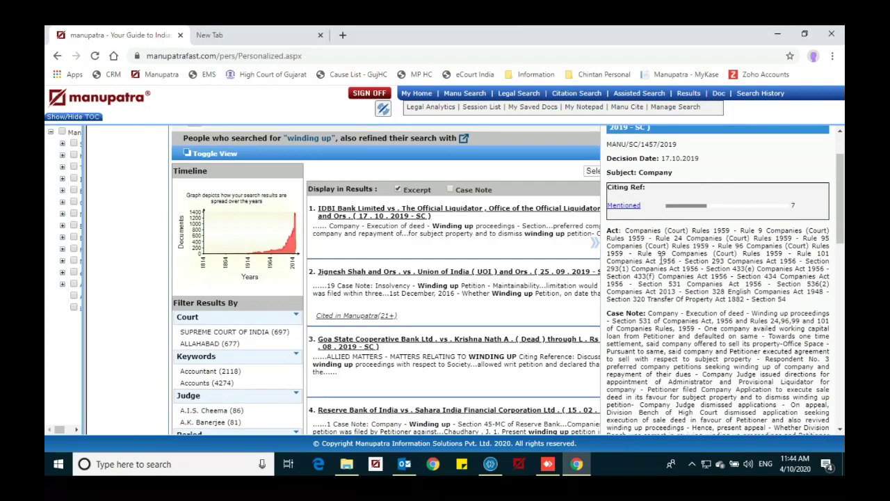
scroll(661, 259, "down", 1)
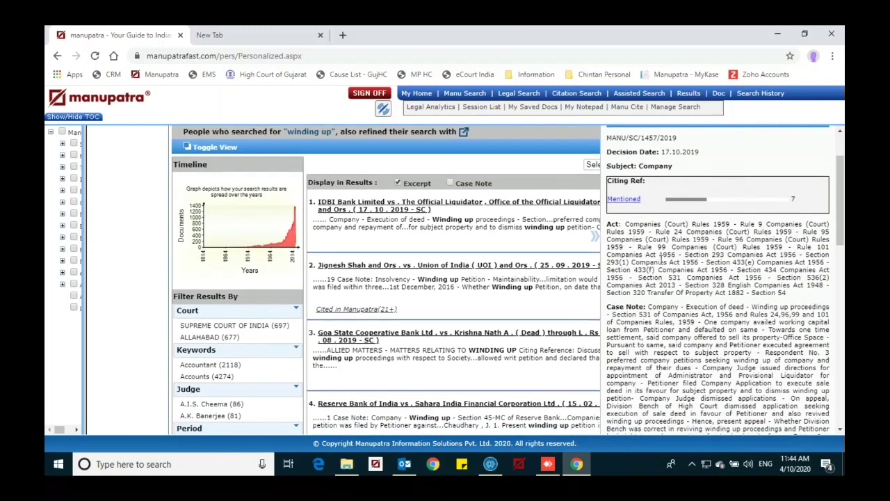
scroll(661, 255, "down", 1)
scroll(654, 345, "down", 3)
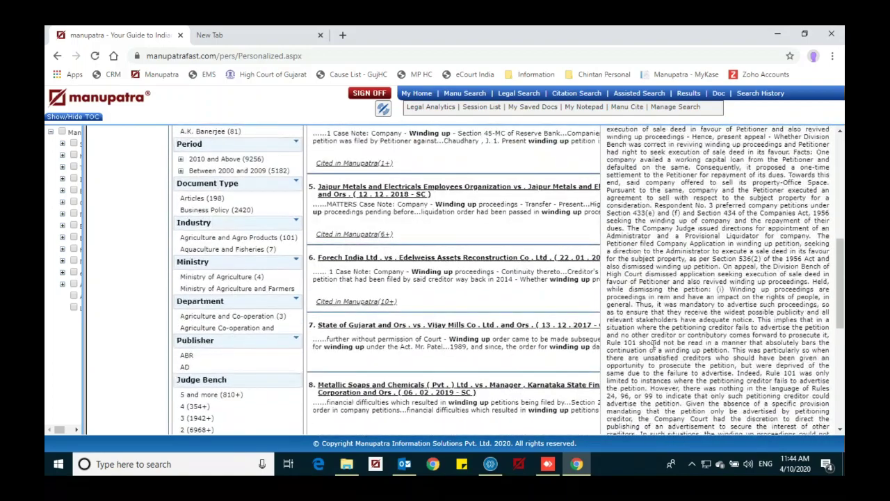
scroll(654, 344, "up", 5)
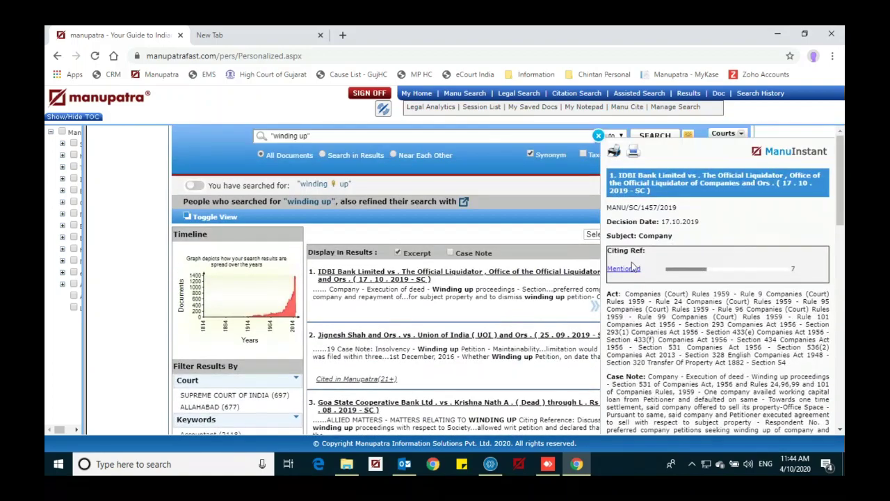
Close the single-case preview, open the ManuInstant previews of all listed results together, and read through their citing references and case notes.
left_click(597, 136)
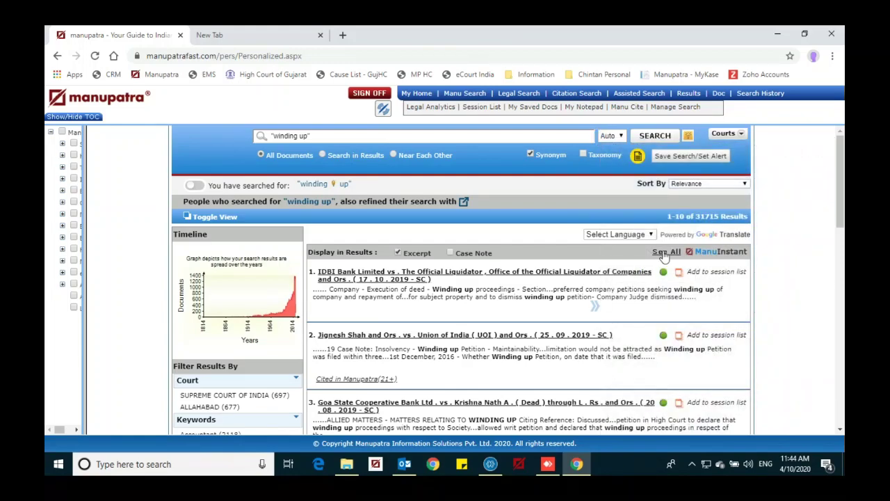
scroll(665, 256, "down", 1)
scroll(665, 256, "down", 10)
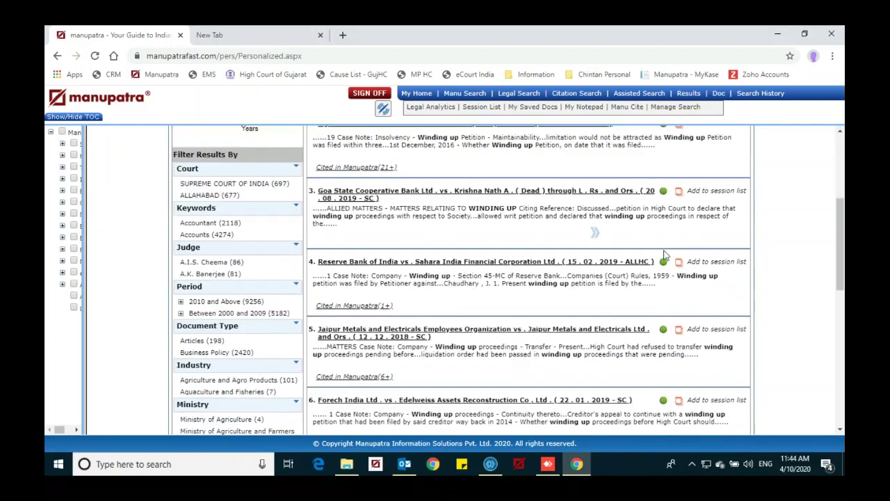
scroll(665, 254, "up", 10)
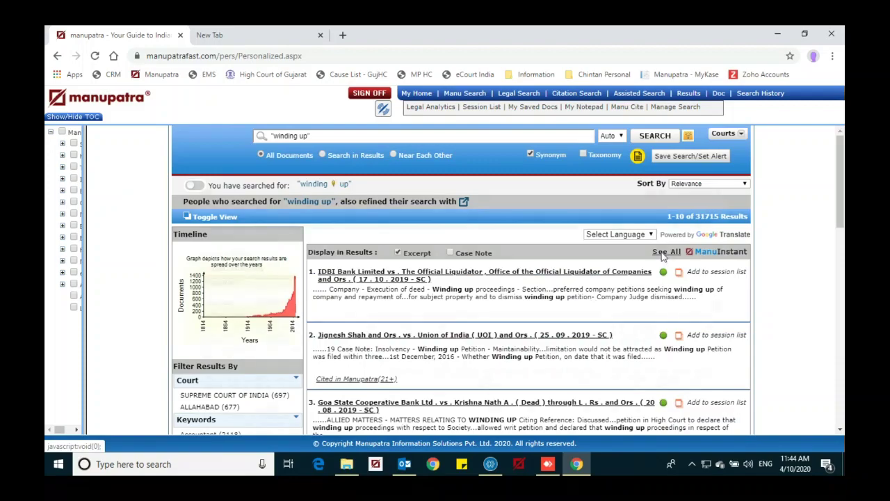
left_click(662, 253)
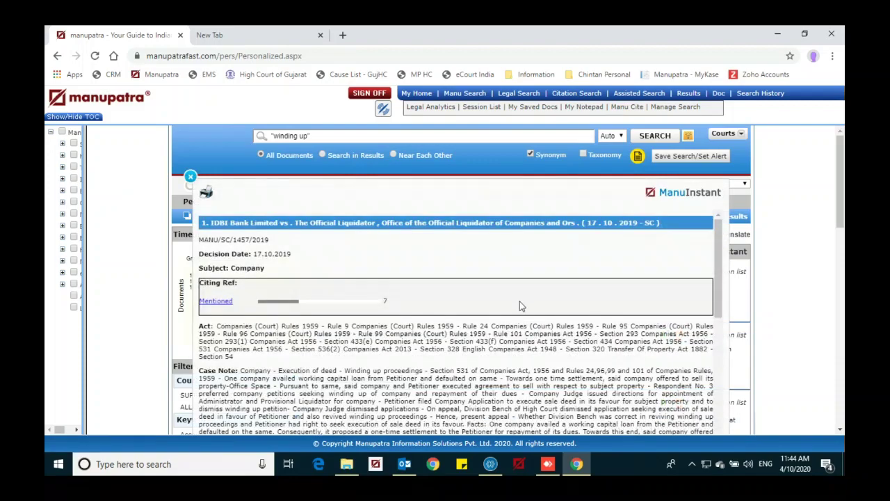
scroll(520, 306, "down", 8)
scroll(520, 297, "down", 10)
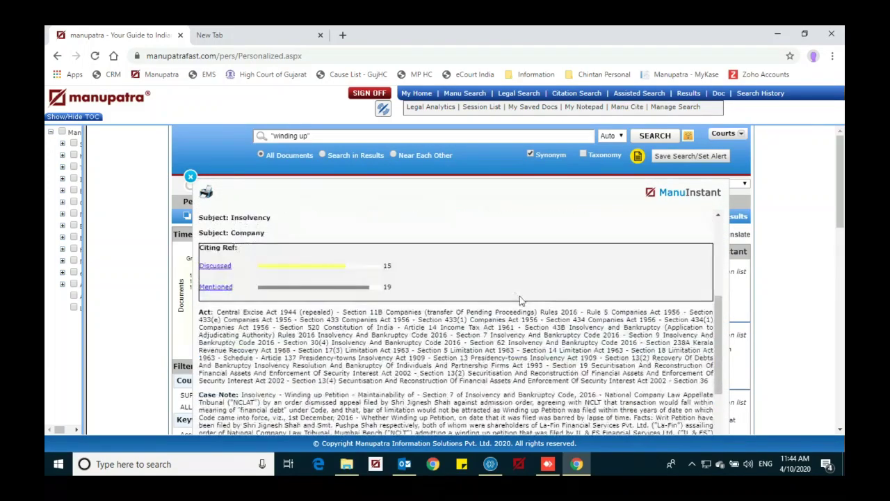
scroll(519, 297, "down", 15)
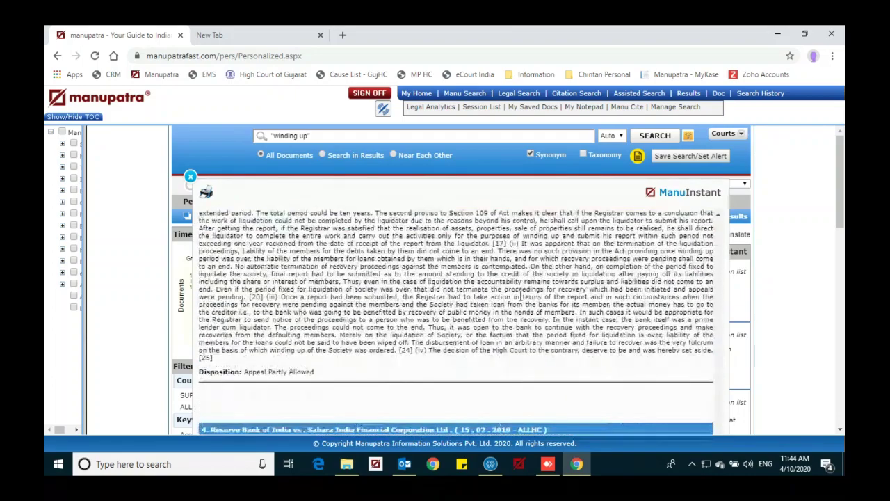
scroll(520, 296, "down", 3)
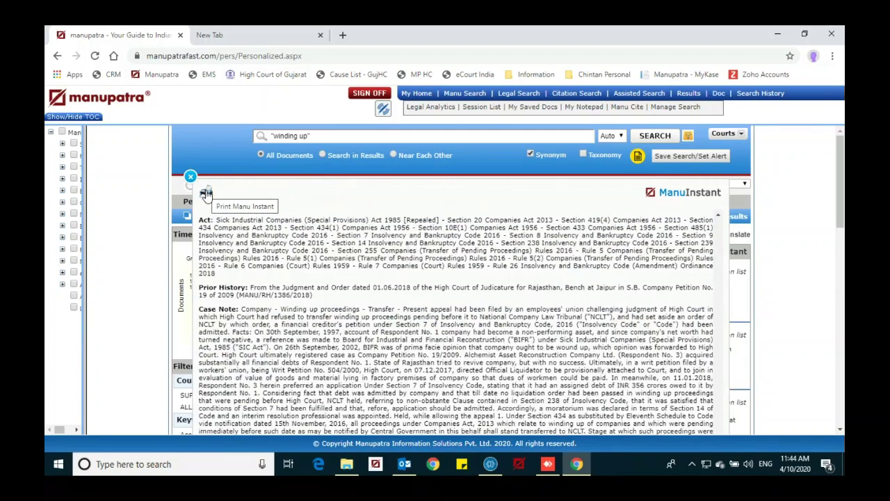
Check the print options for the combined ManuInstant previews, dismiss them without saving, and close the previews.
left_click(206, 194)
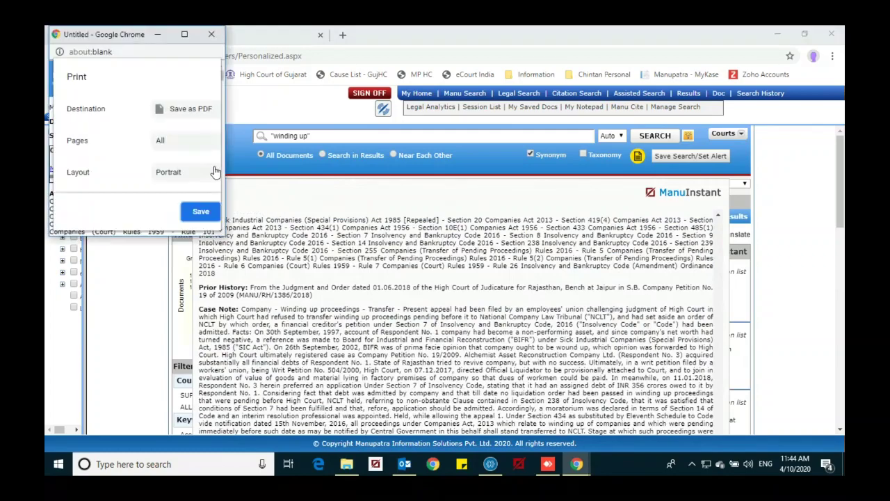
left_click(211, 35)
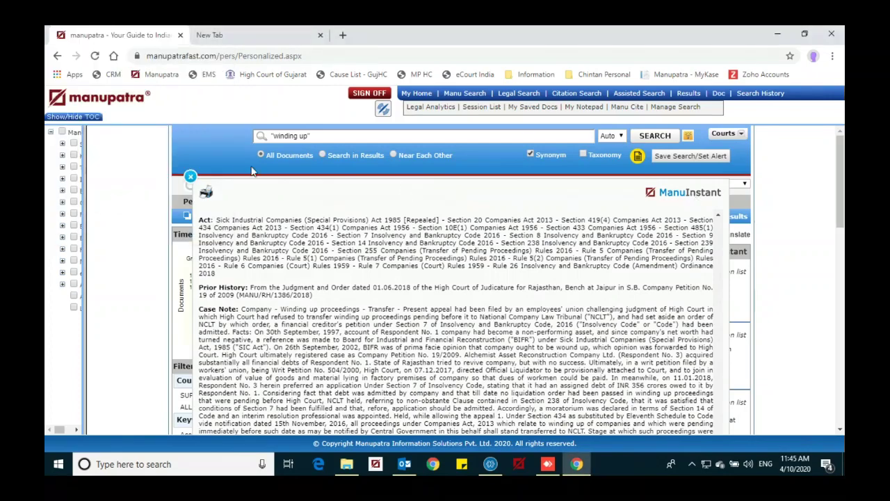
left_click(191, 177)
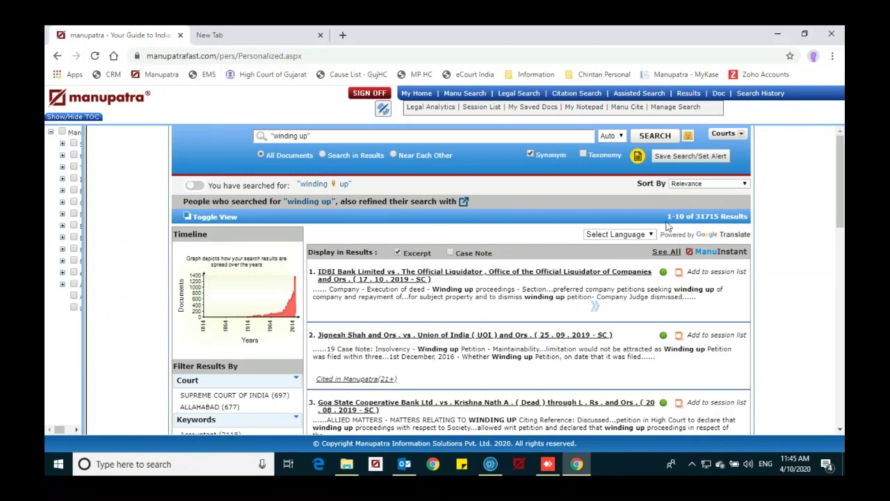
Sort the "winding up" results by Cited (Most) and review the first page for citation counts and overruled-case flags.
left_click(709, 186)
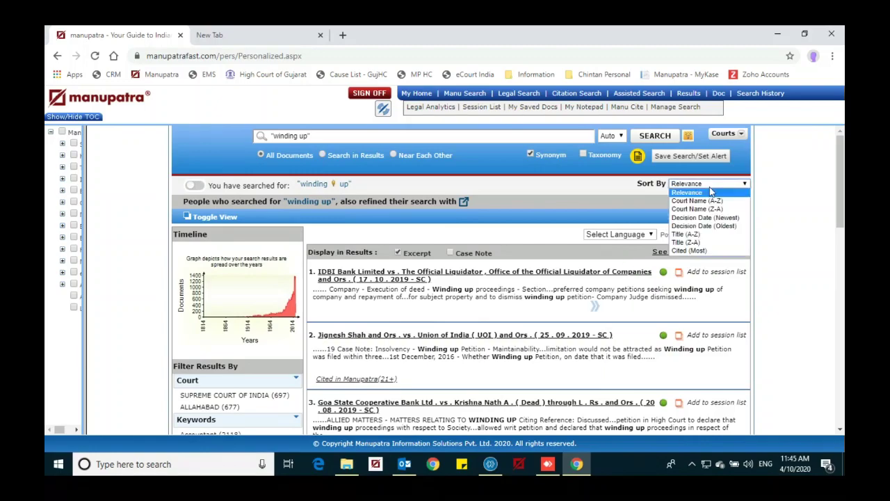
left_click(693, 251)
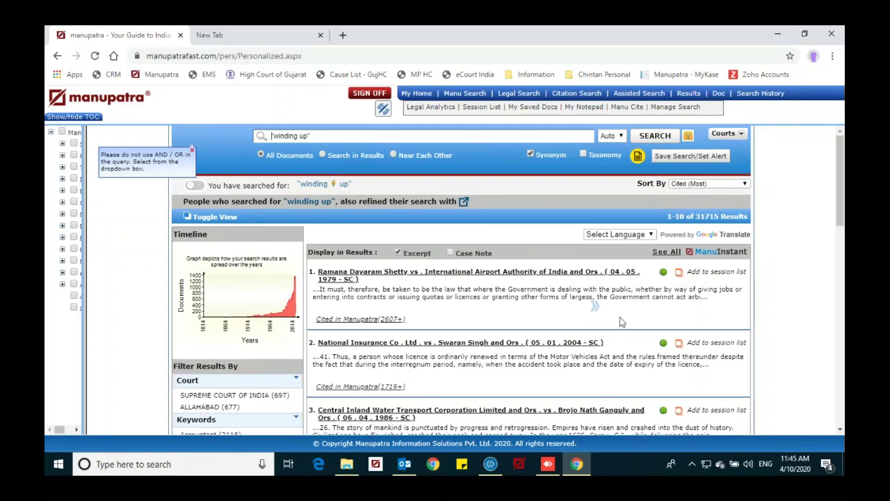
scroll(621, 321, "down", 2)
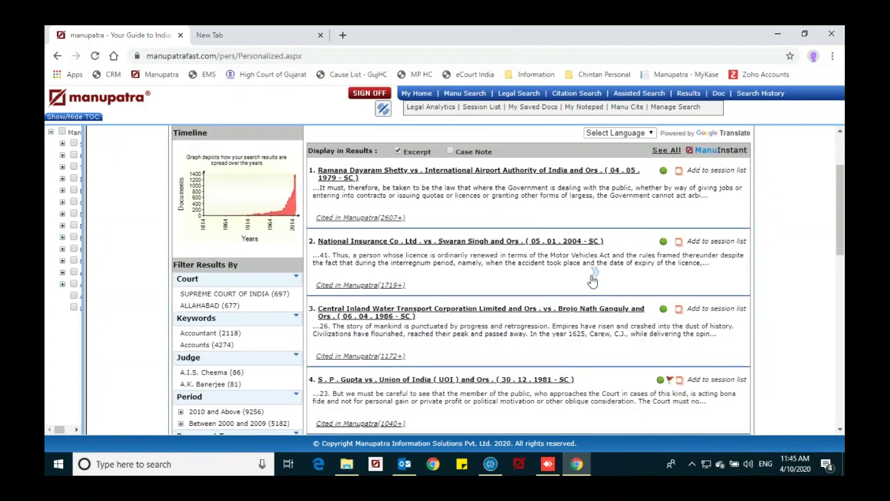
scroll(591, 279, "down", 3)
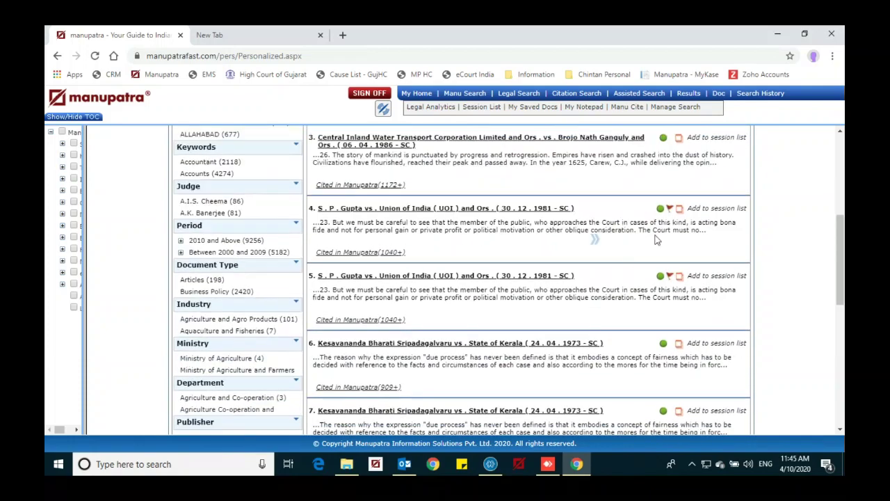
mouse_move(671, 217)
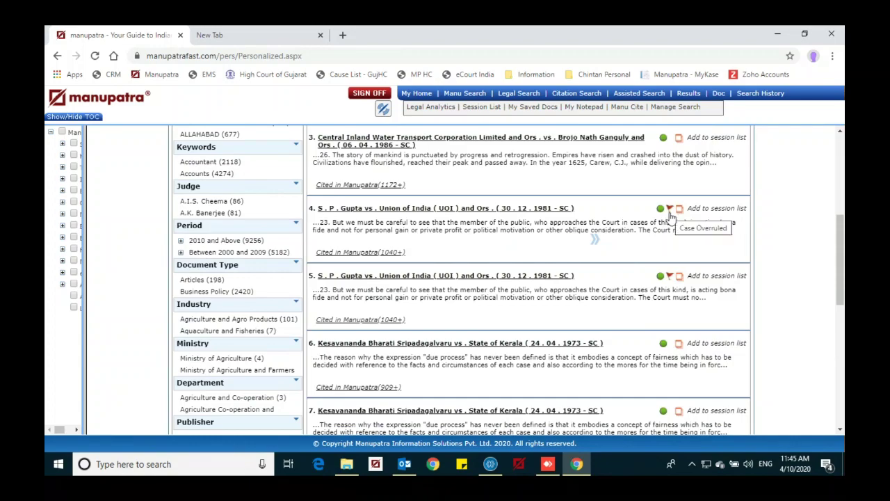
scroll(632, 305, "down", 3)
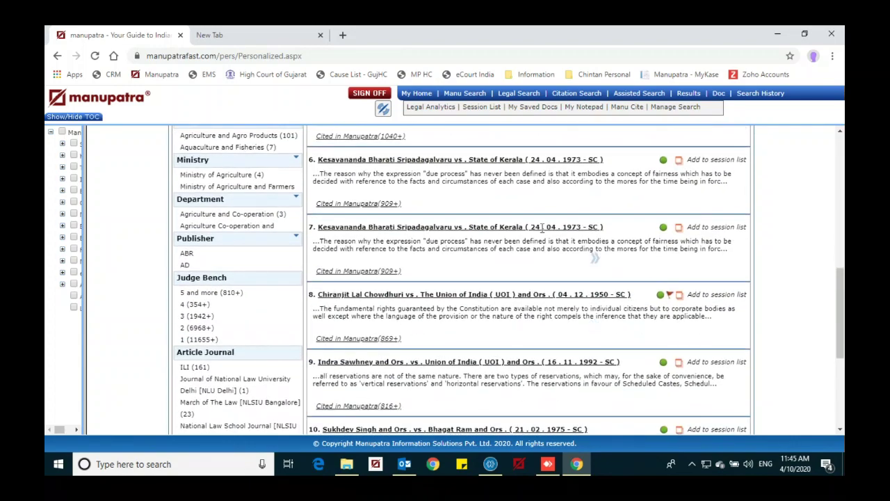
scroll(634, 229, "down", 3)
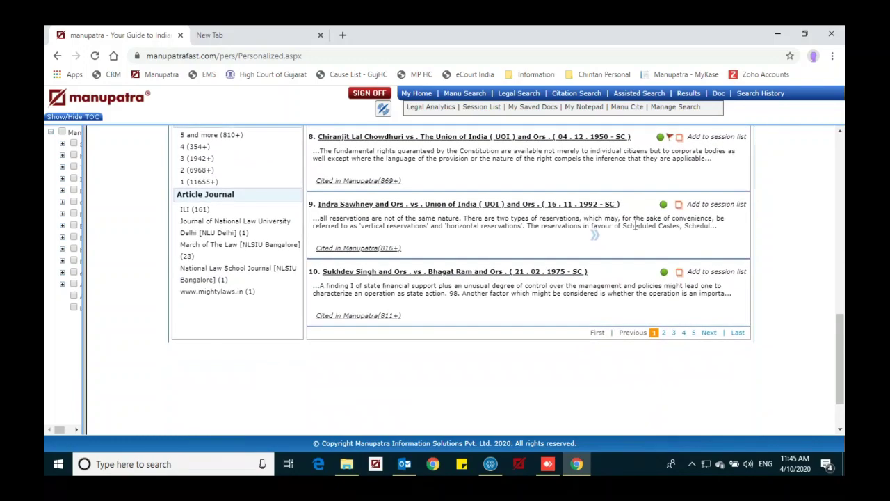
scroll(635, 228, "down", 1)
scroll(634, 229, "up", 1)
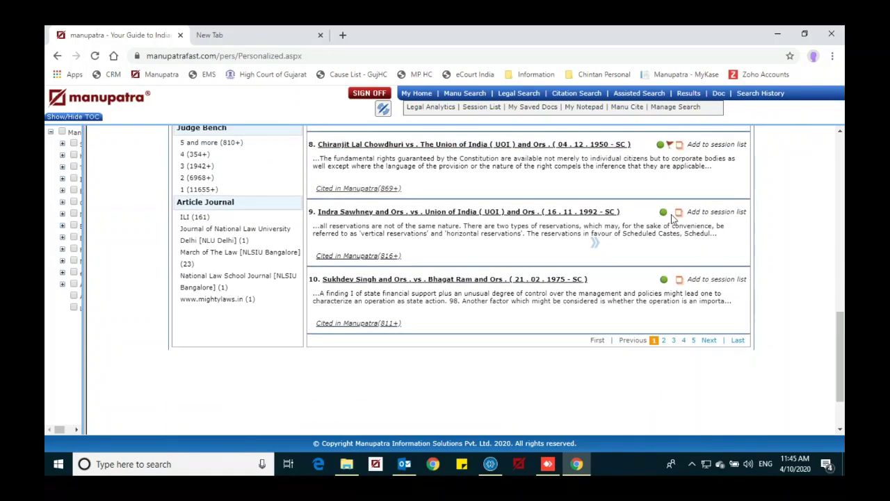
Open the ninth result, the Supreme Court judgment of 16.11.1992, and show the citation summary for MANU/SC/0104/1993 at its beginning.
left_click(578, 212)
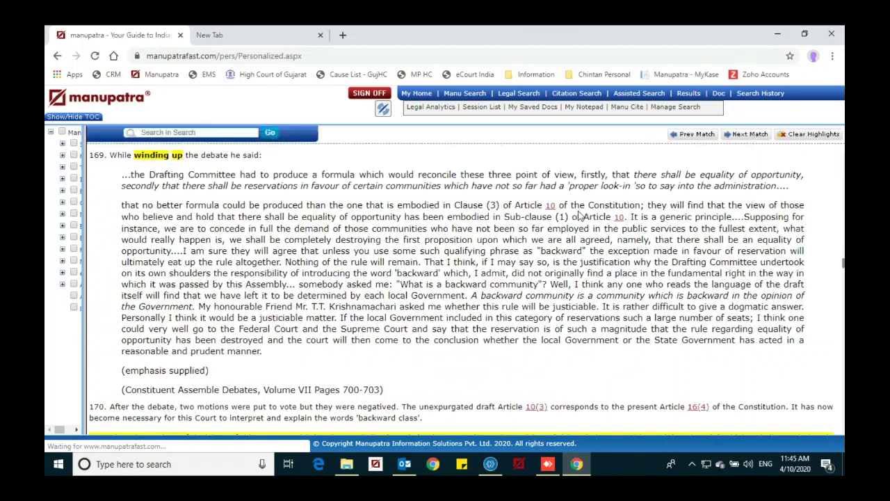
scroll(579, 217, "up", 15)
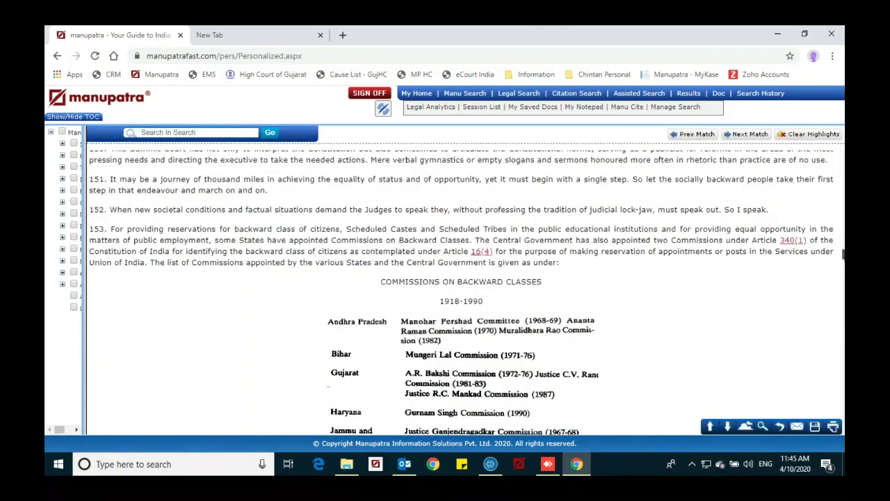
scroll(463, 289, "up", 10)
scroll(334, 215, "up", 20)
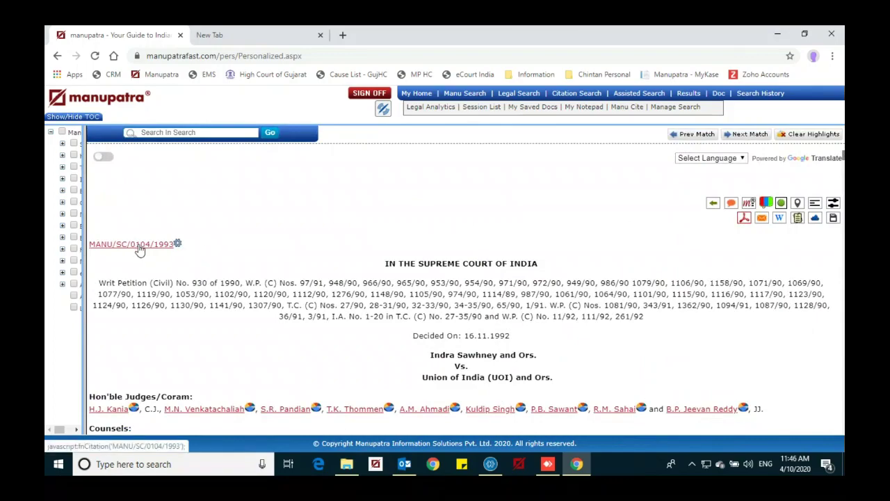
left_click(178, 245)
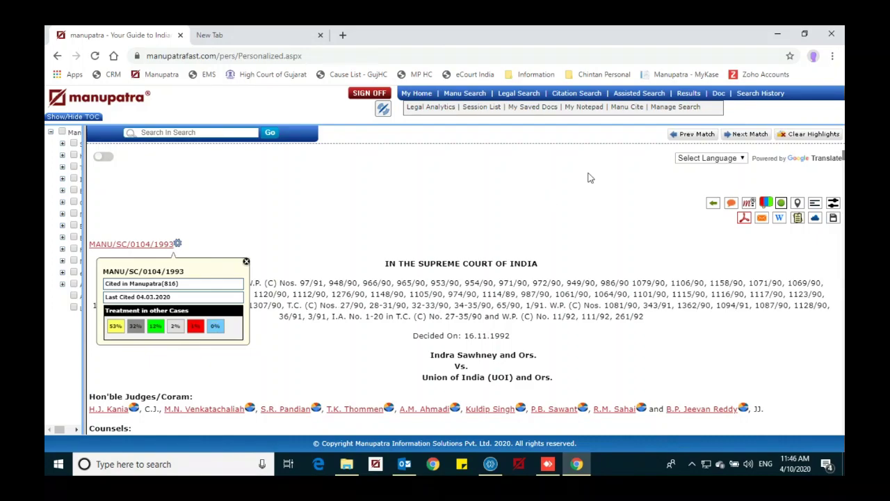
Show the Manu Cite list for this judgment and expand the treatment details of MANU/SC/0340/1991 and MANU/SC/0249/1990.
left_click(623, 108)
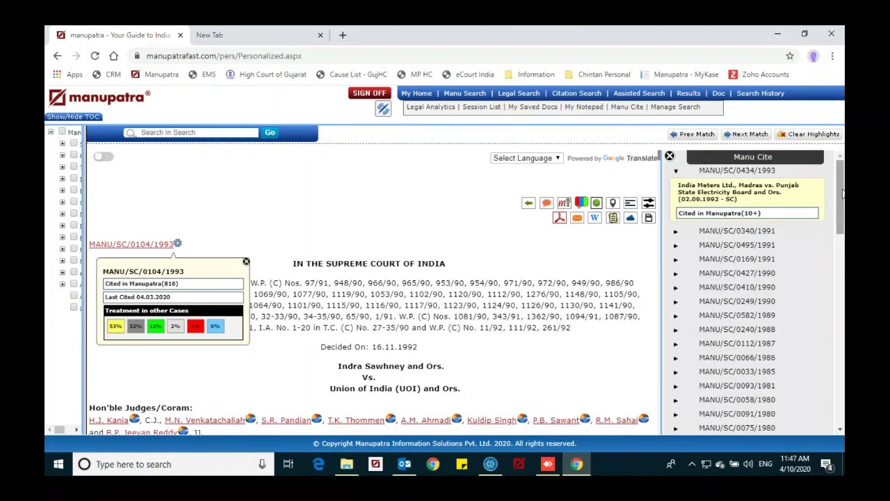
mouse_move(841, 194)
left_mouse_down()
mouse_move(841, 230)
mouse_move(842, 197)
left_mouse_up()
left_click(677, 219)
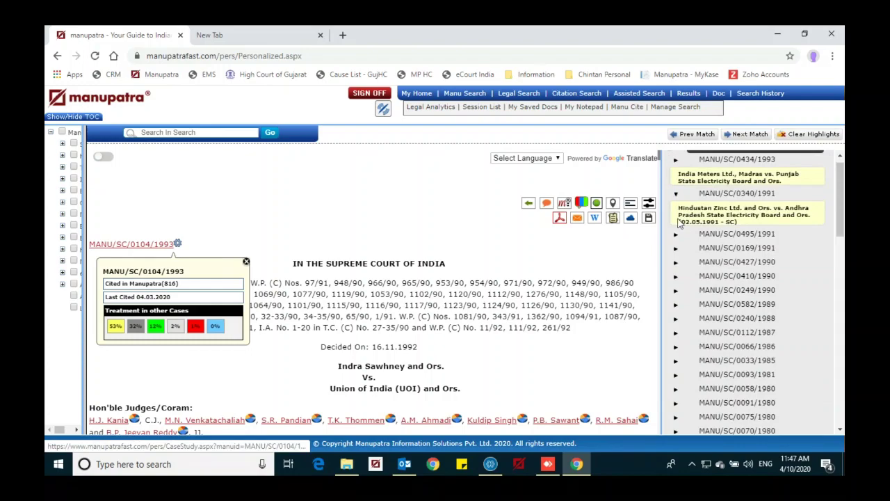
mouse_move(841, 203)
left_mouse_down()
mouse_move(842, 217)
mouse_move(842, 185)
left_mouse_up()
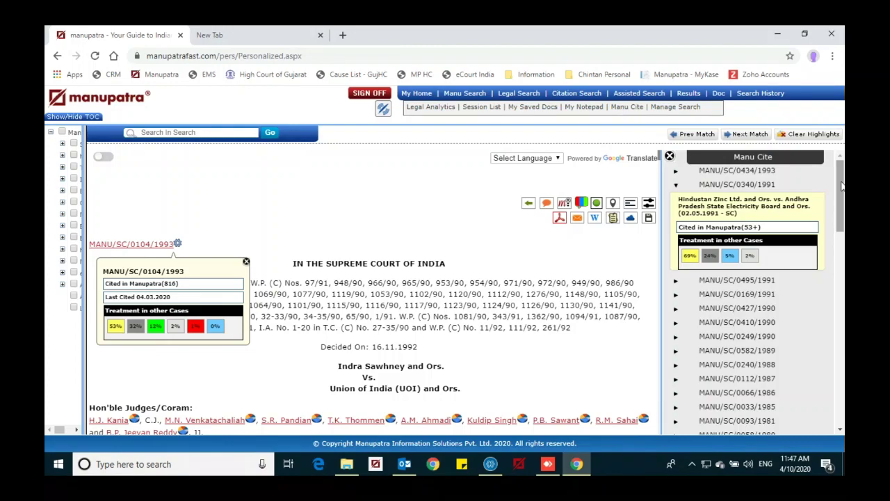
scroll(840, 195, "down", 1)
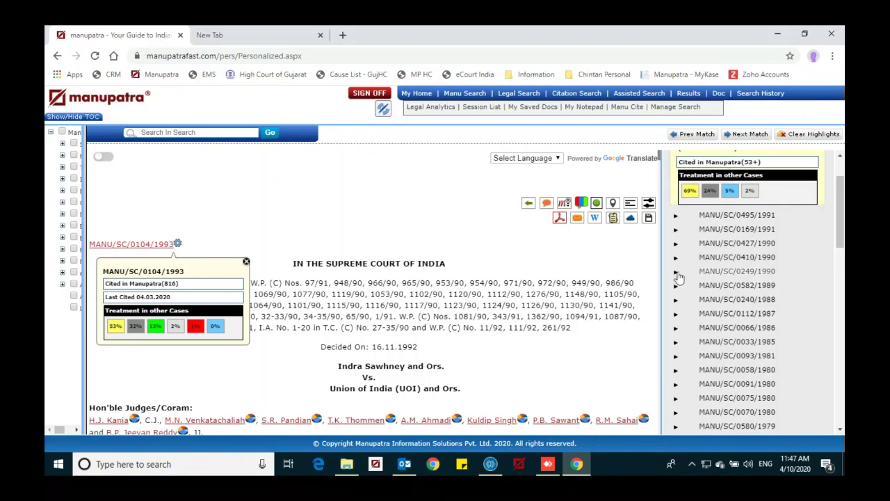
left_click(677, 273)
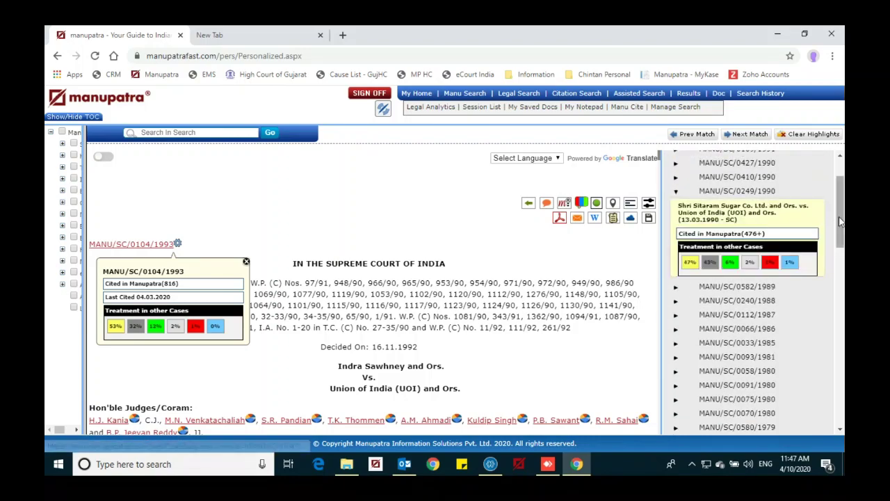
left_click_drag(840, 221, 840, 224)
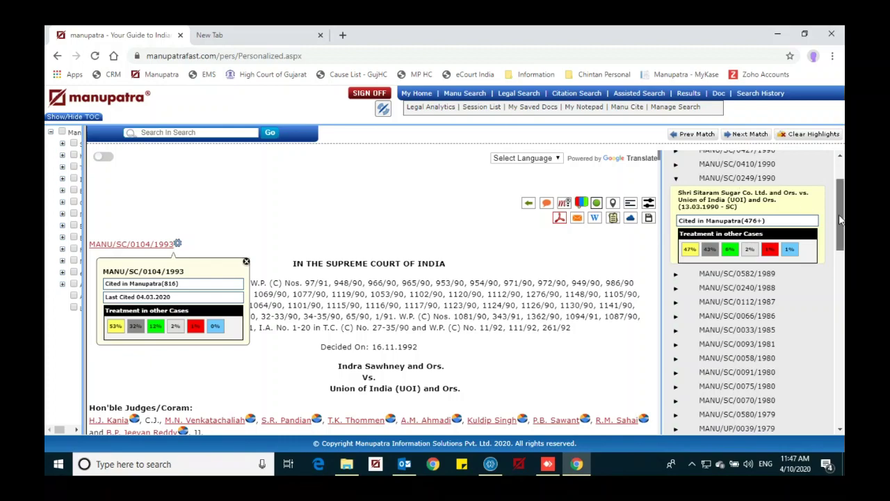
Compare the judgment's Cases Referred section with the Manu Cite list, view the citation summary of MANU/TN/0014/1951, and return to the judgment's beginning.
scroll(840, 220, "down", 2)
scroll(469, 313, "down", 4)
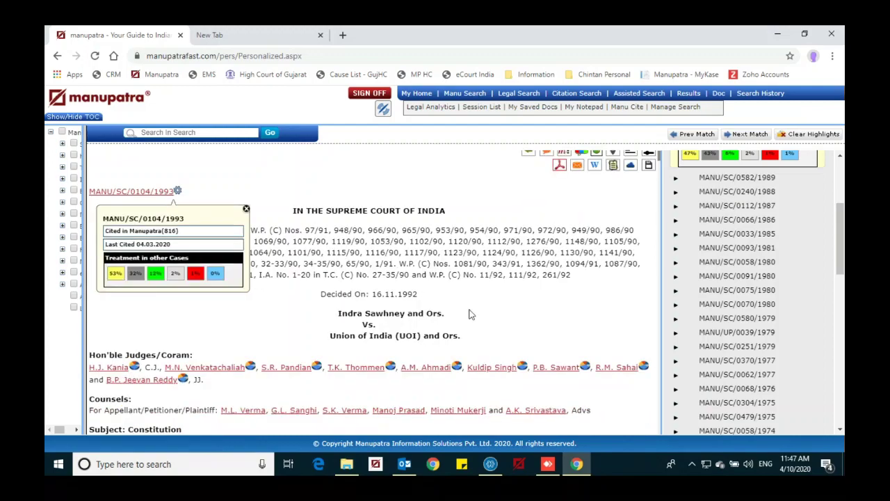
scroll(469, 314, "down", 6)
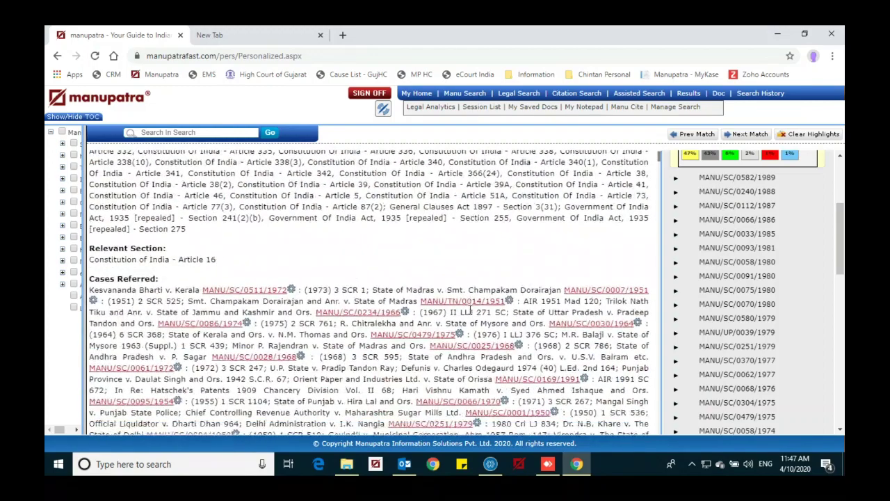
scroll(469, 314, "down", 1)
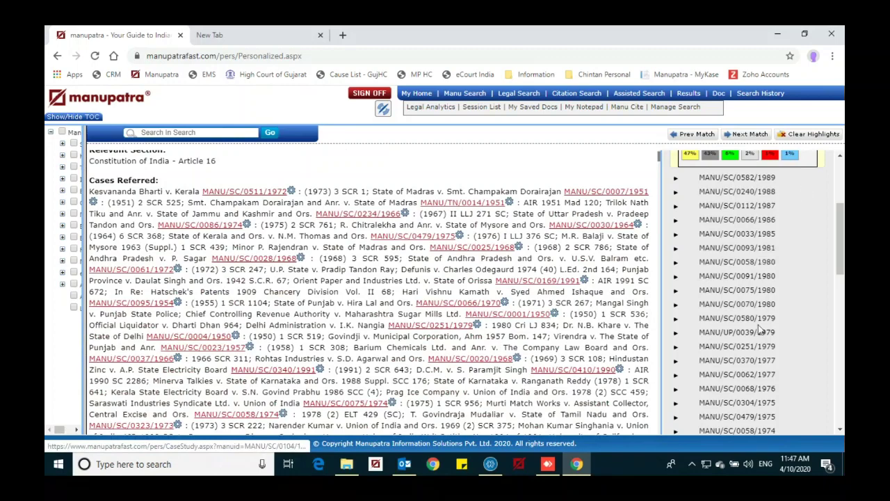
scroll(761, 328, "down", 5)
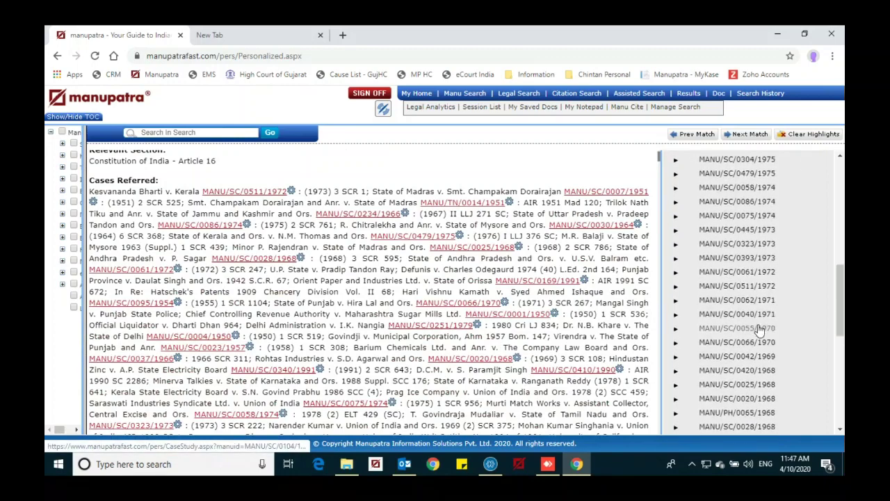
left_click(509, 203)
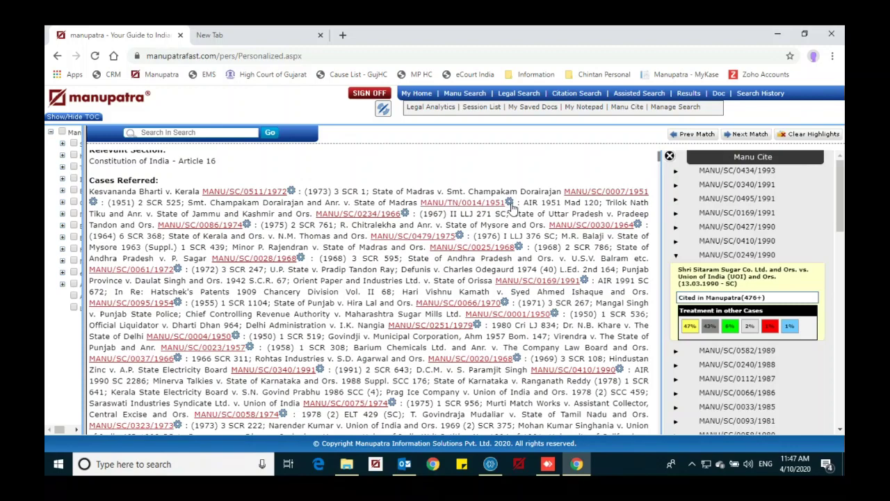
mouse_move(512, 207)
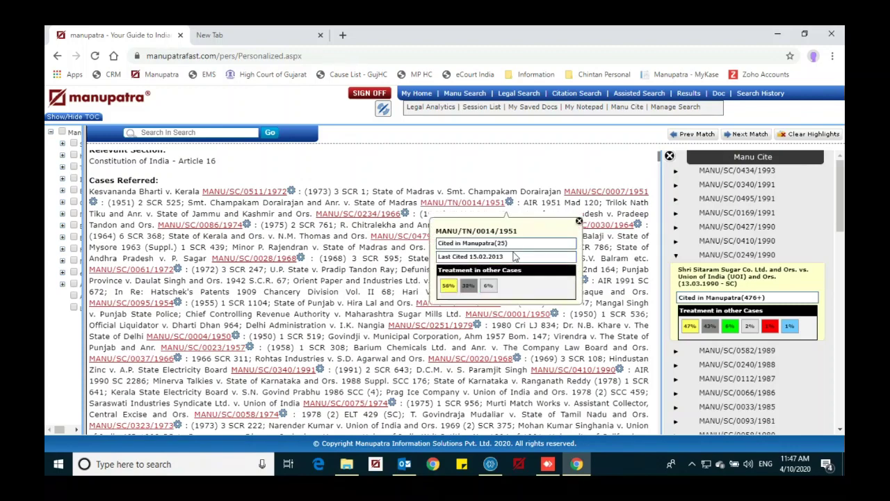
scroll(515, 256, "up", 10)
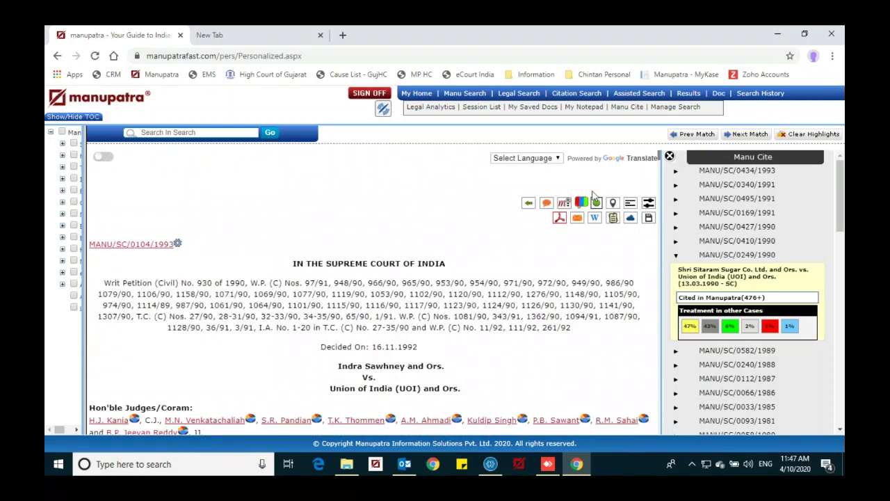
Replace the Manu Cite list with the judgment's list of citing cases and show the excerpts for MANU/CA/0300/2020 and MANU/SC/0157/2020.
left_click(669, 156)
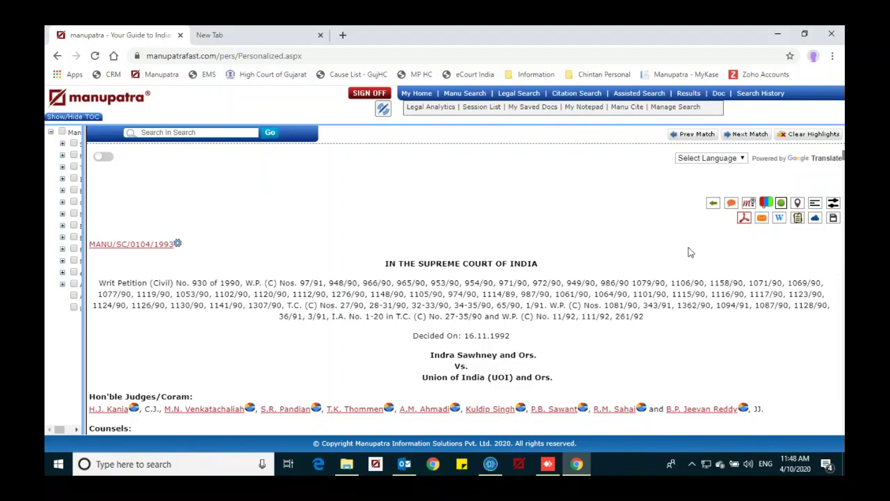
left_click(766, 203)
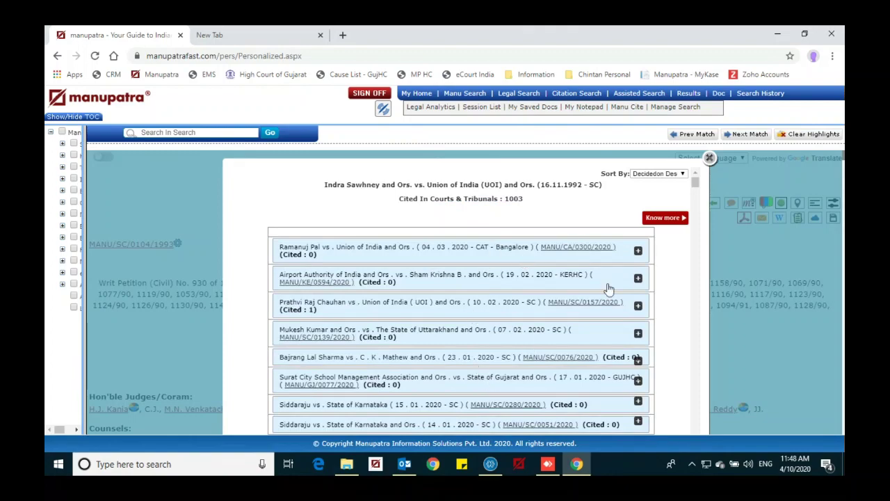
left_click(637, 252)
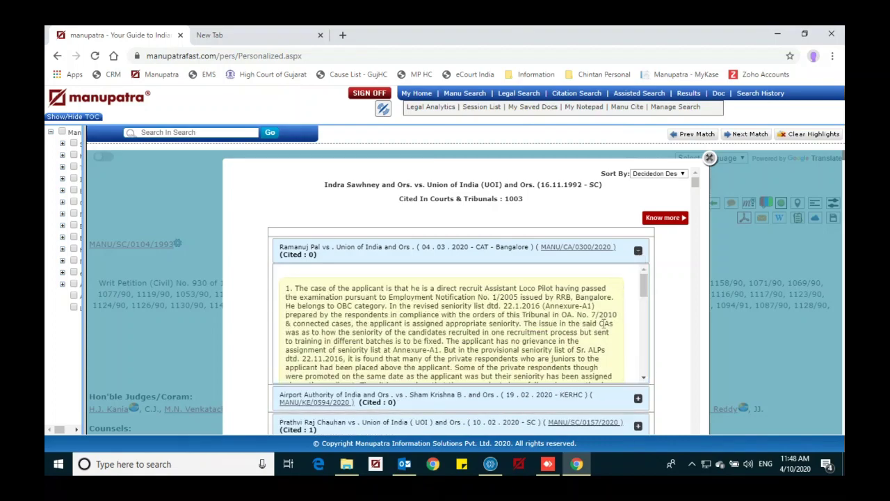
scroll(603, 323, "down", 2)
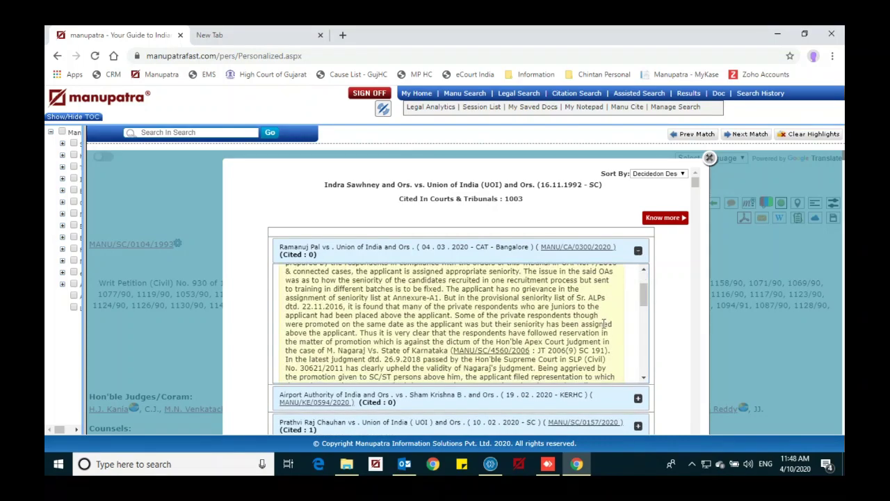
left_click(638, 252)
left_click(638, 252)
left_click(638, 425)
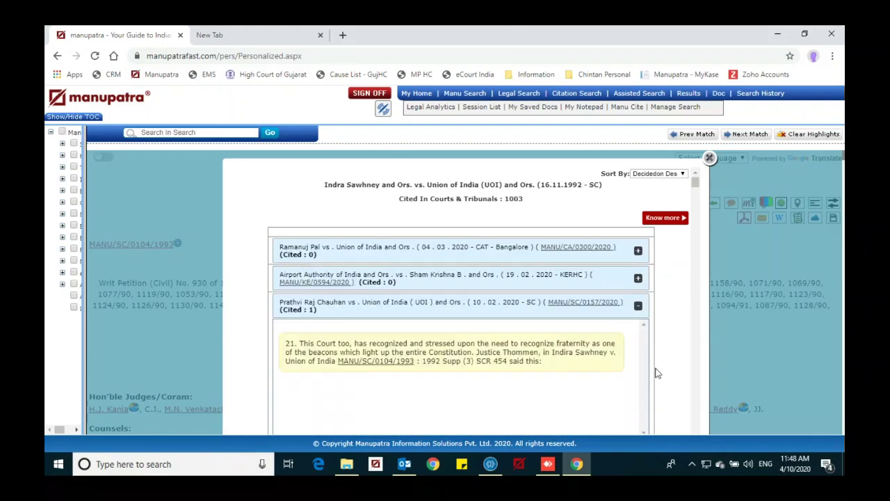
Expand the citing case MANU/KE/0594/2020 and read through its excerpted paragraphs.
left_click(637, 279)
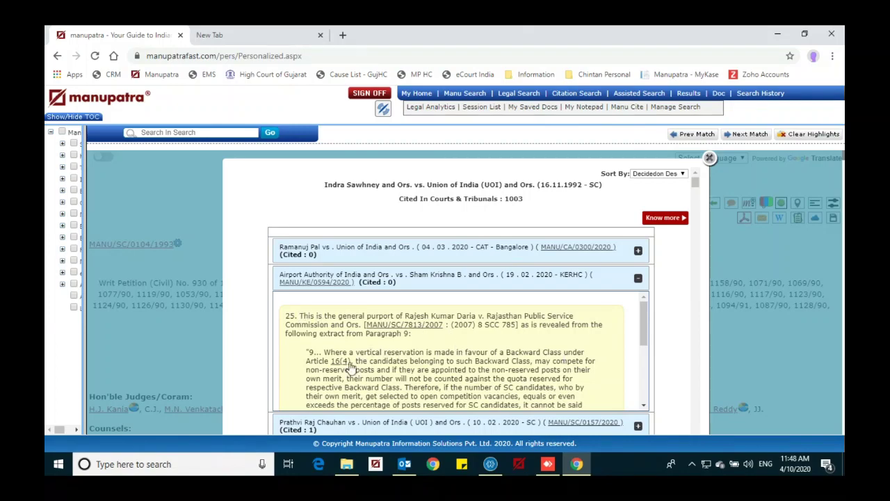
scroll(425, 361, "down", 1)
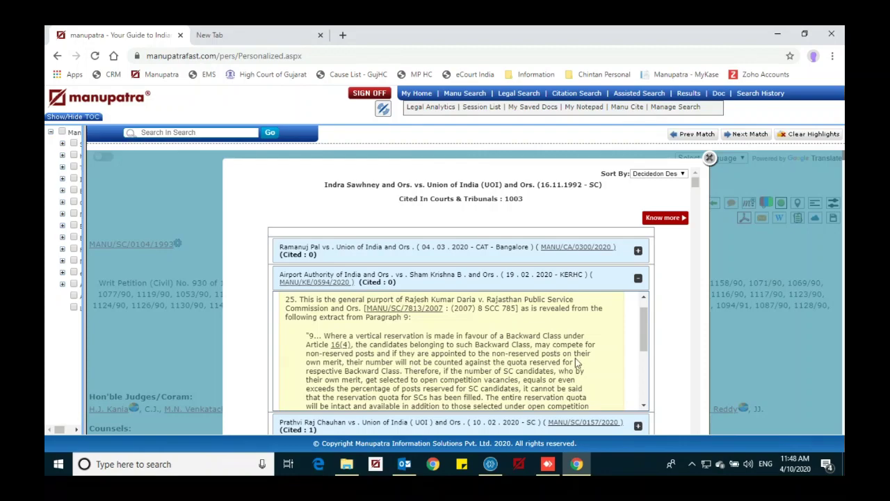
scroll(575, 363, "down", 8)
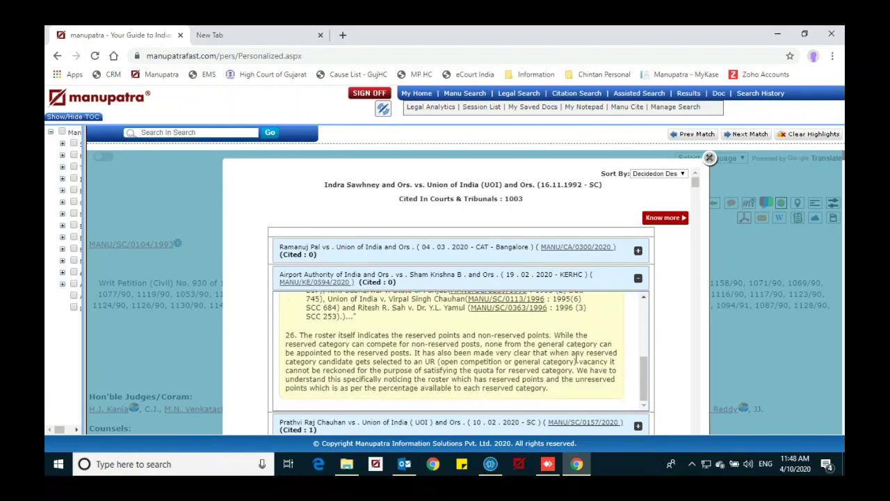
scroll(576, 362, "down", 2)
scroll(575, 361, "up", 3)
scroll(575, 359, "up", 5)
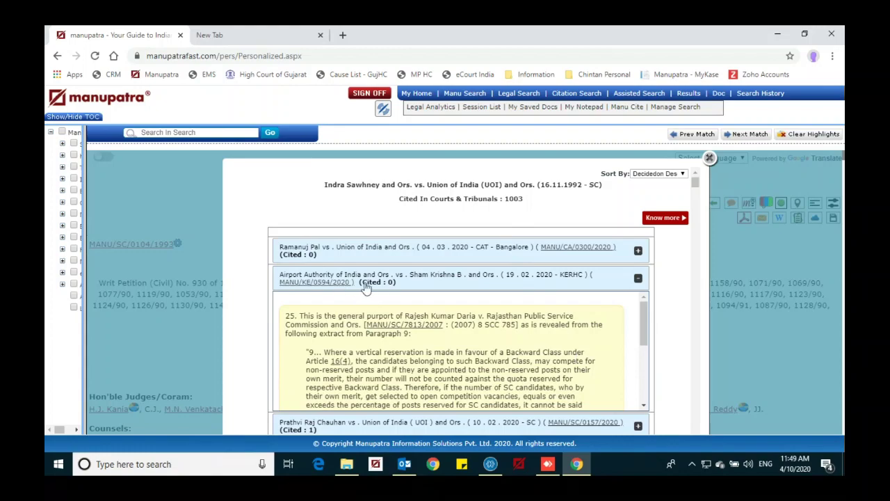
scroll(613, 345, "down", 5)
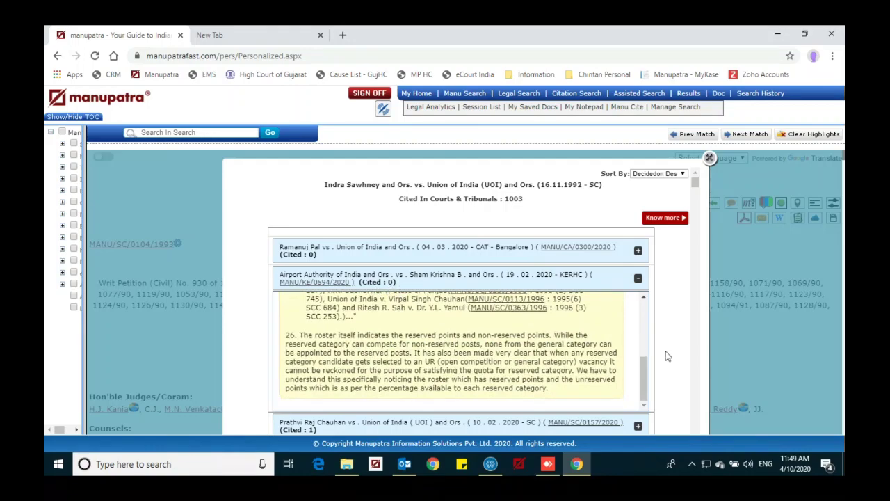
Expand the excerpt of the citing case MANU/SC/0157/2020 again, and return from the citing-cases list to the judgment's beginning.
scroll(666, 356, "down", 3)
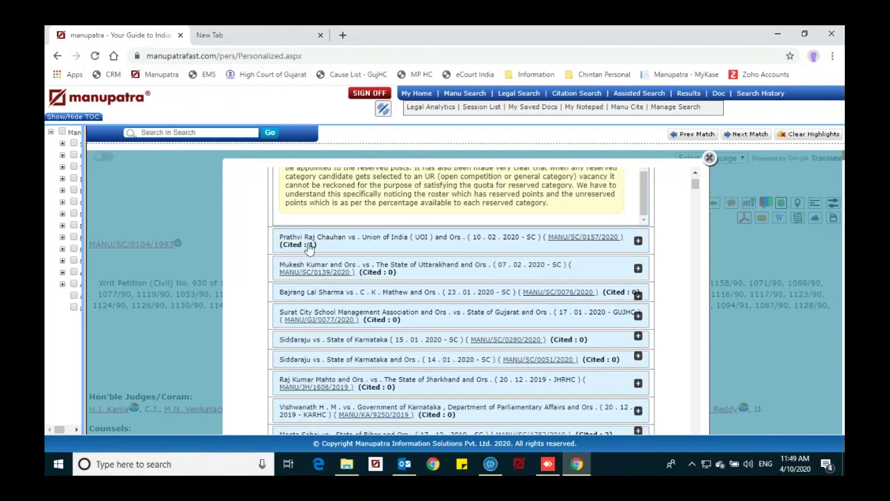
left_click(637, 241)
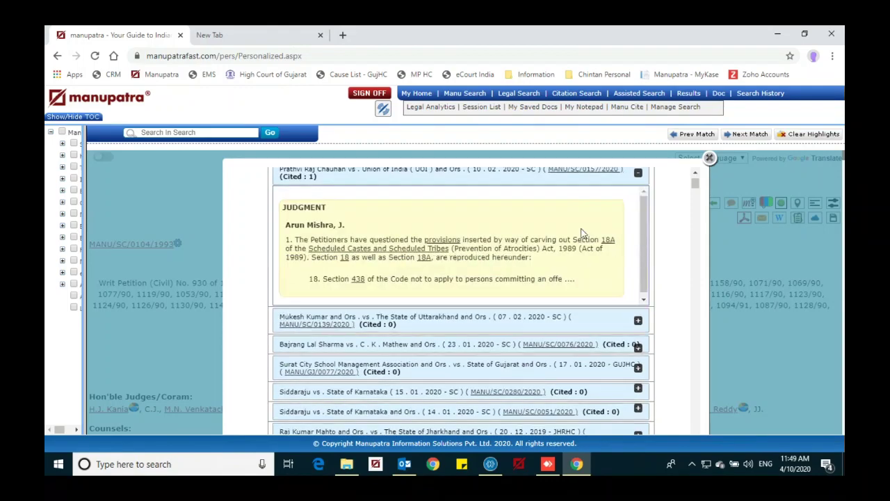
scroll(583, 233, "up", 1)
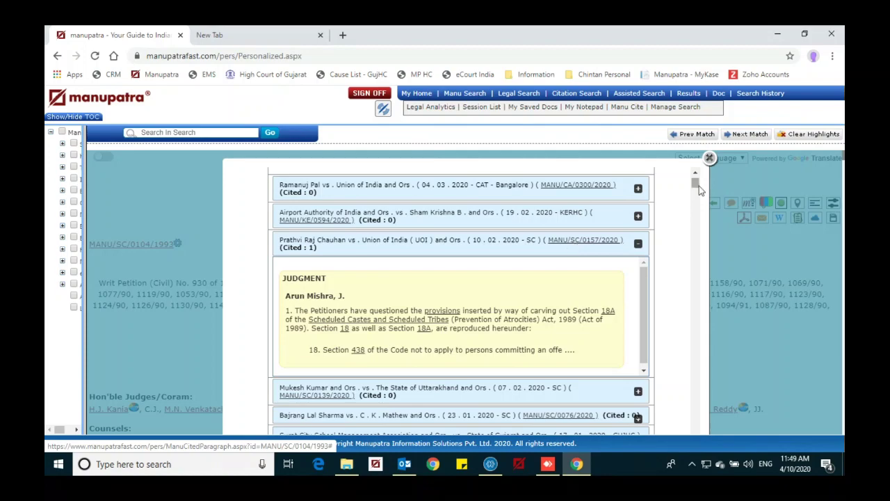
left_click(709, 158)
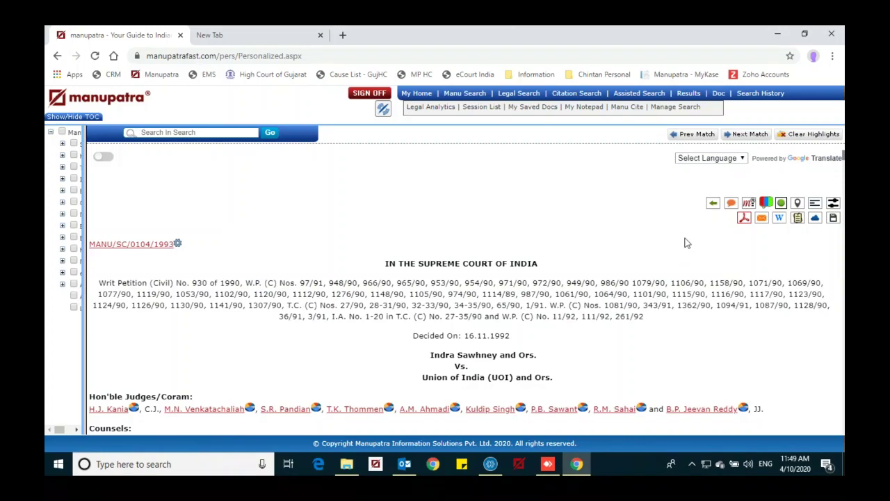
scroll(685, 242, "down", 2)
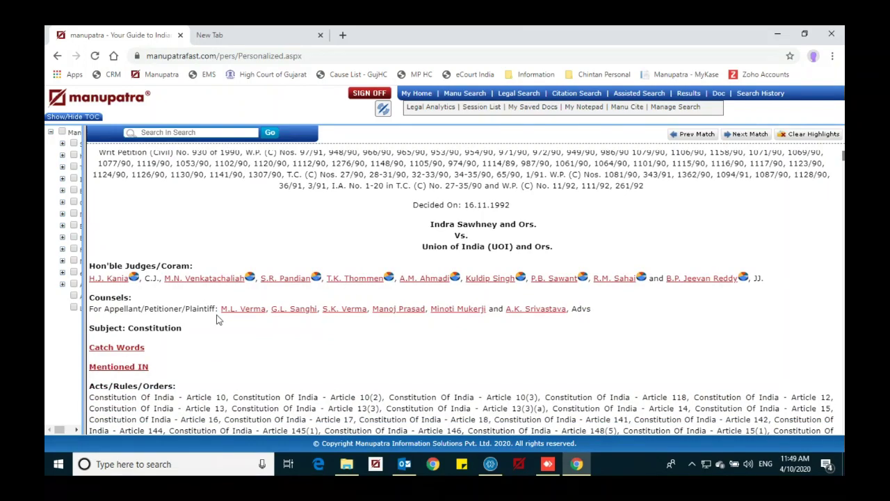
scroll(712, 250, "up", 2)
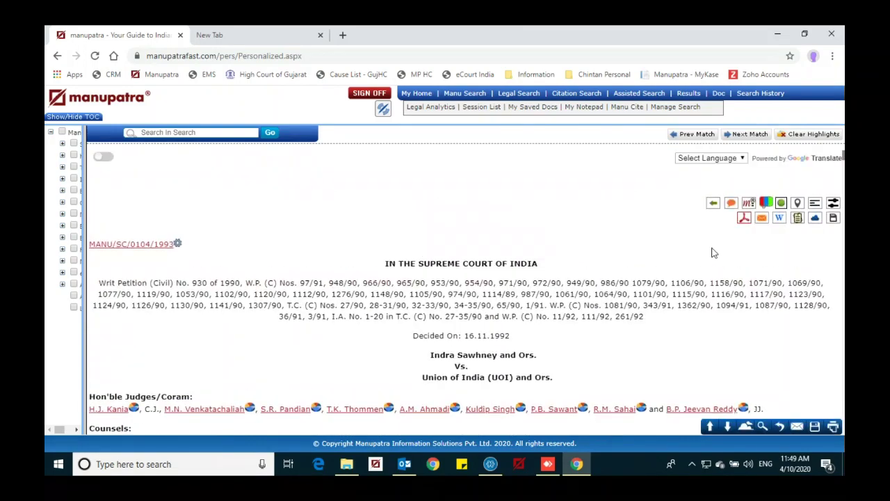
Start saving the judgment and create a new folder named Consti without a password, dismissing the browser's offer to save credentials.
left_click(834, 219)
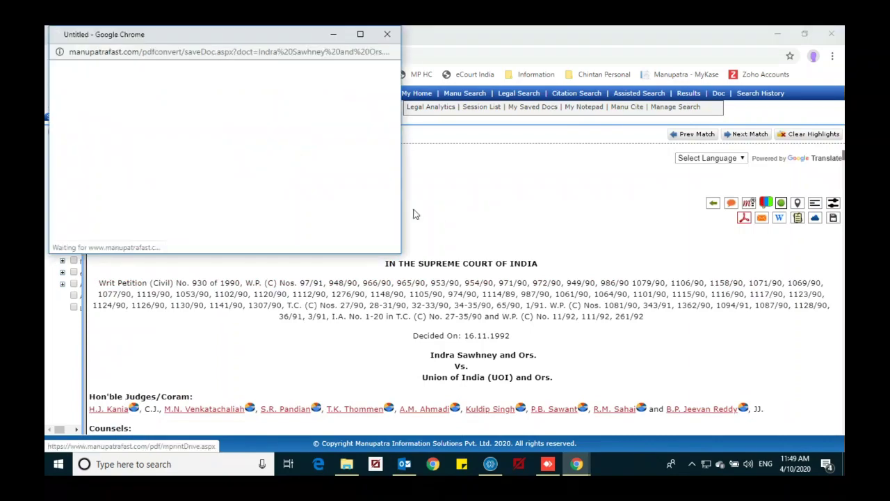
left_click_drag(217, 39, 387, 82)
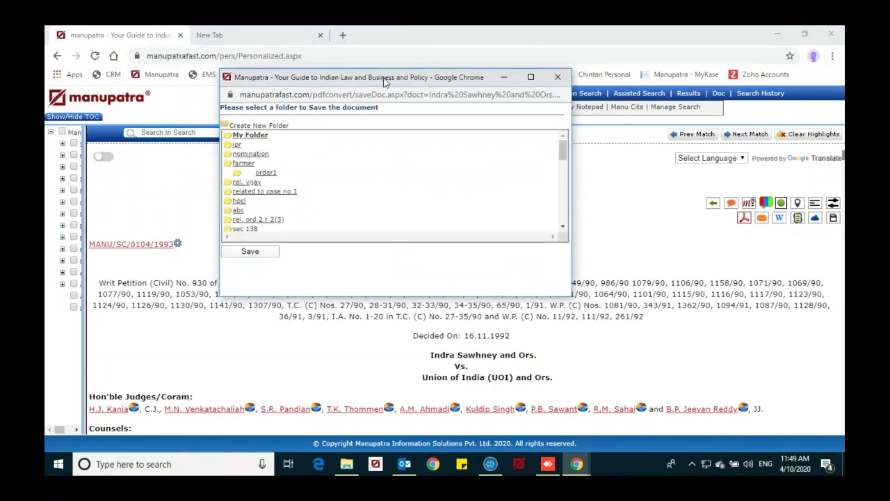
left_click(227, 126)
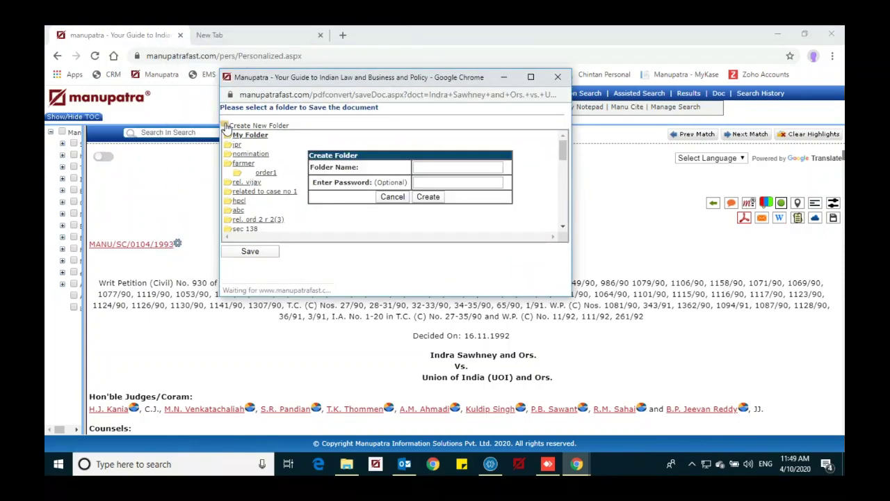
double_click(436, 167)
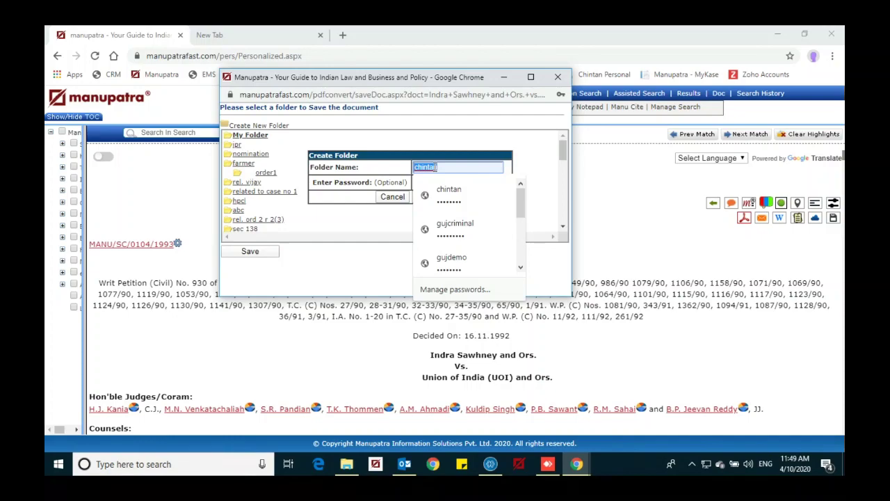
type("Consti")
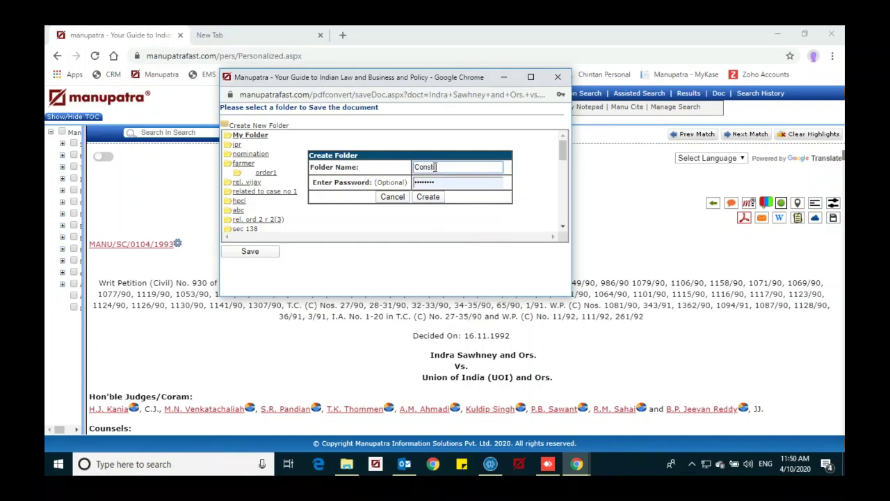
double_click(435, 183)
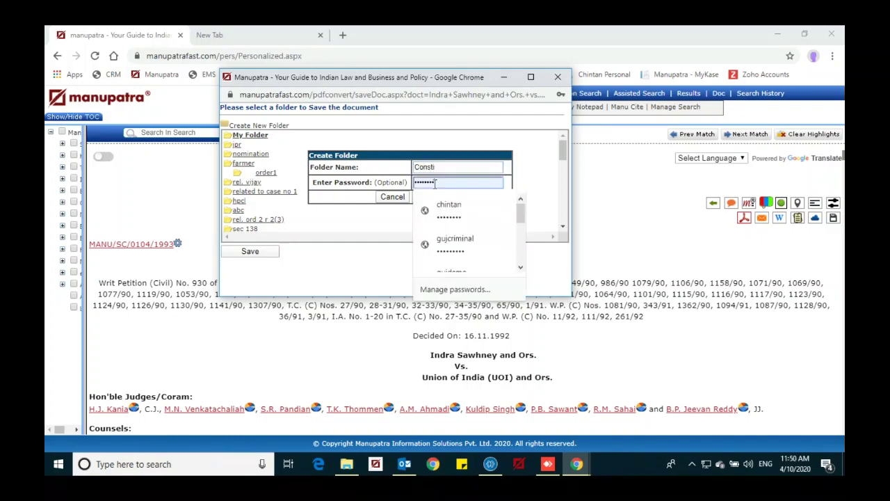
key("BackSpace")
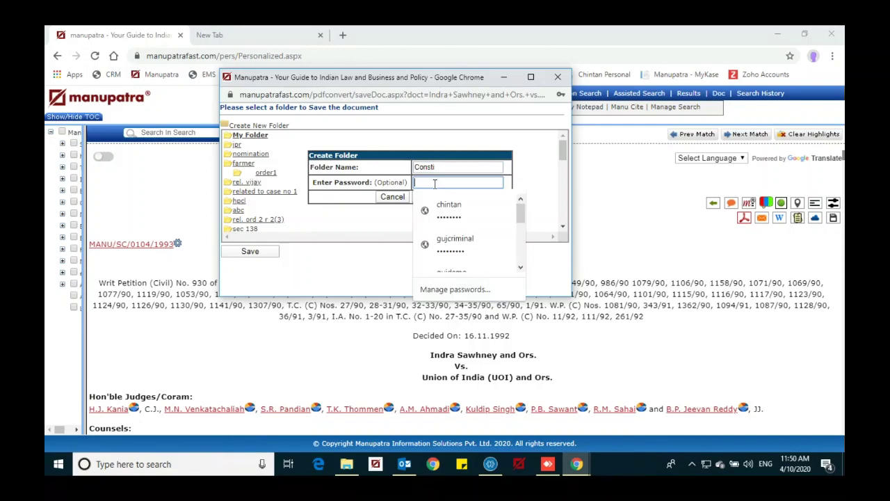
left_click(348, 198)
left_click(428, 198)
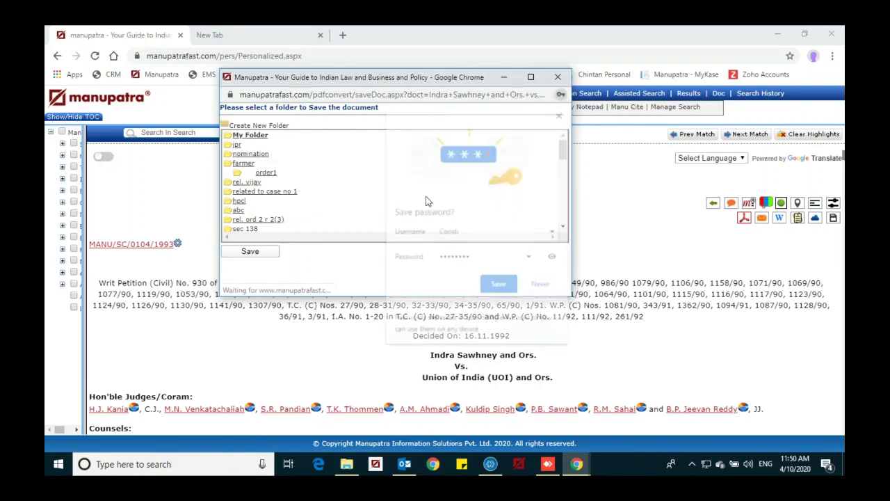
left_click(561, 113)
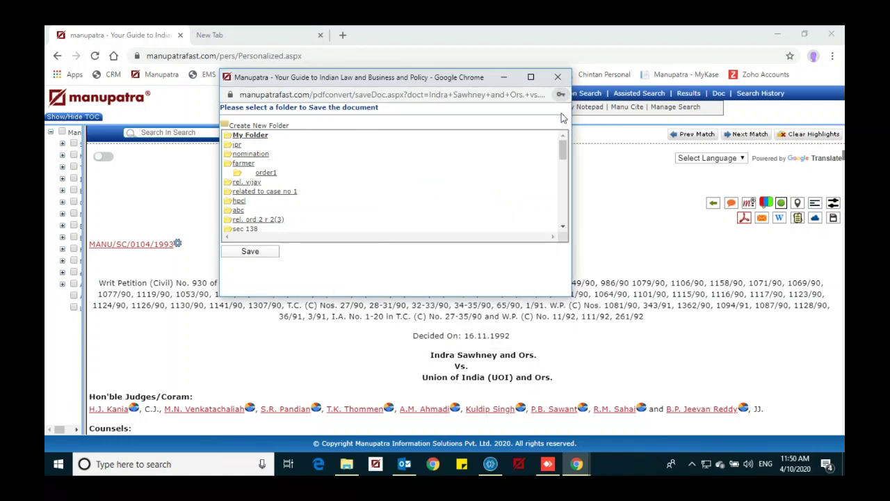
Save the judgment in the Consti folder and close the saved documents window.
scroll(314, 188, "down", 10)
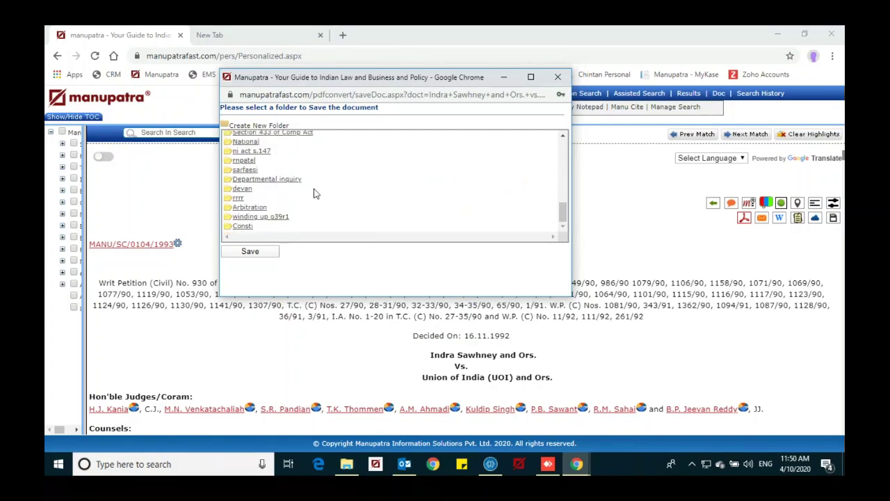
left_click(242, 226)
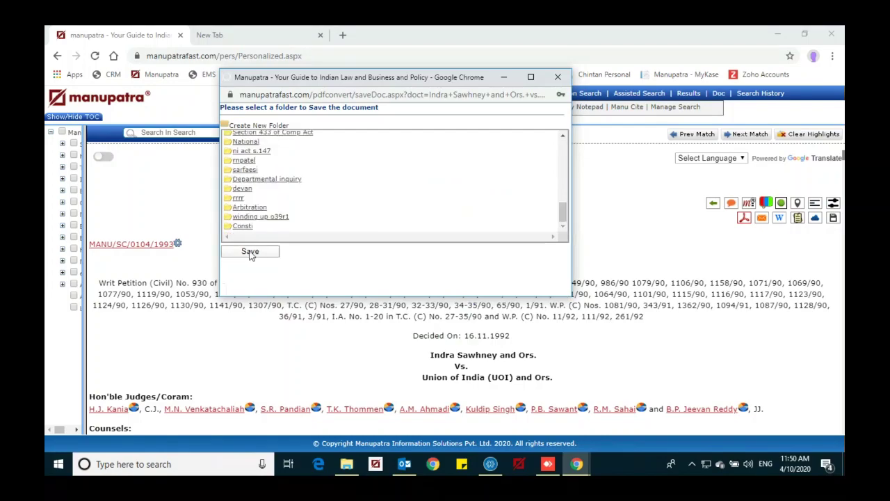
left_click(251, 255)
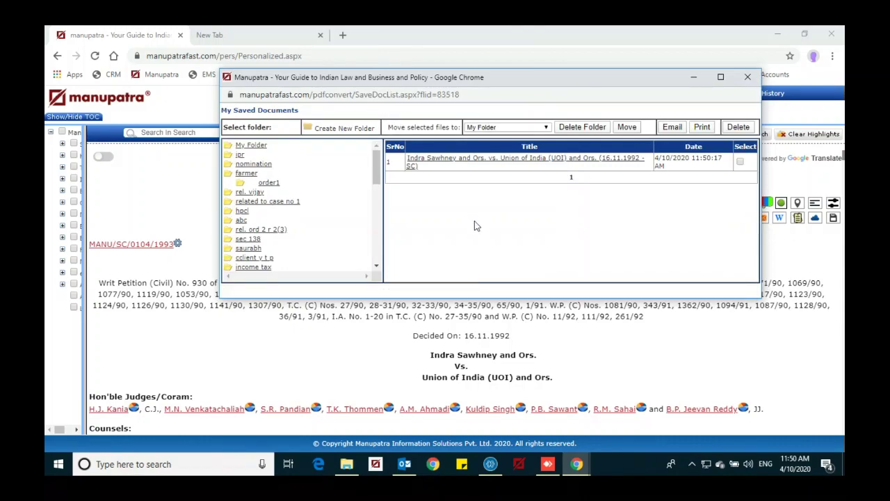
left_click(748, 77)
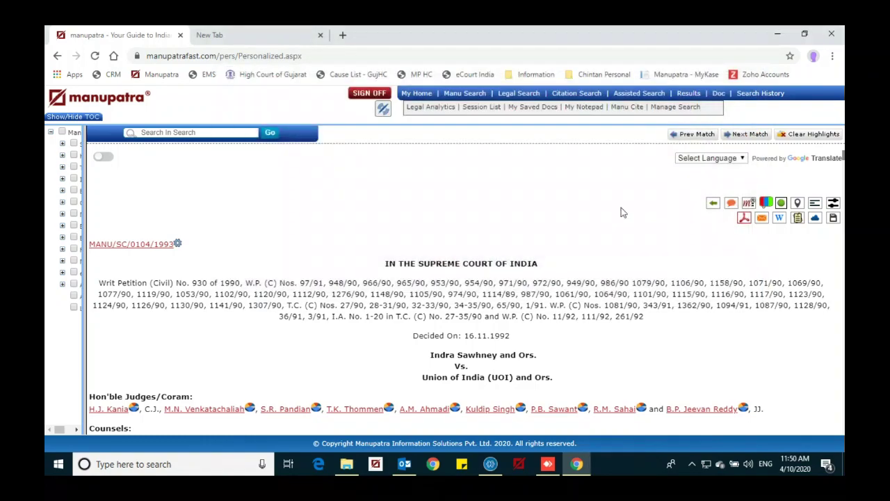
View the contents of the Consti folder in My Saved Documents, and close the window.
left_click(532, 107)
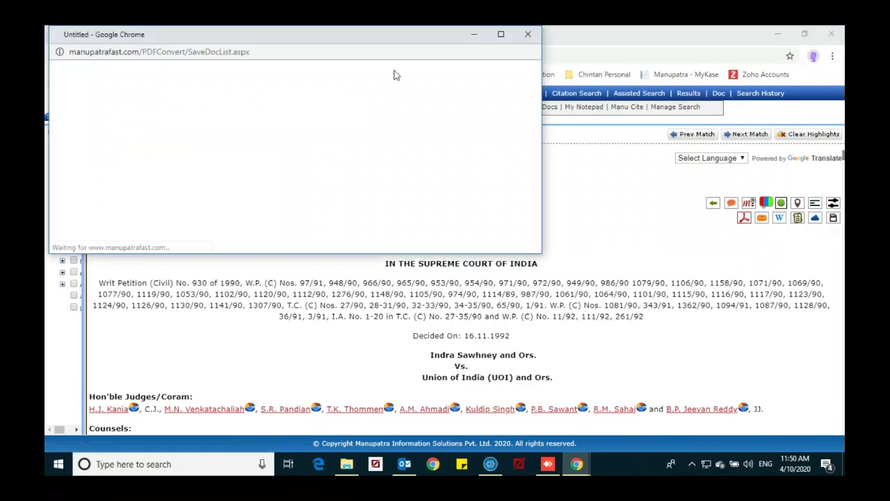
left_click_drag(362, 35, 448, 49)
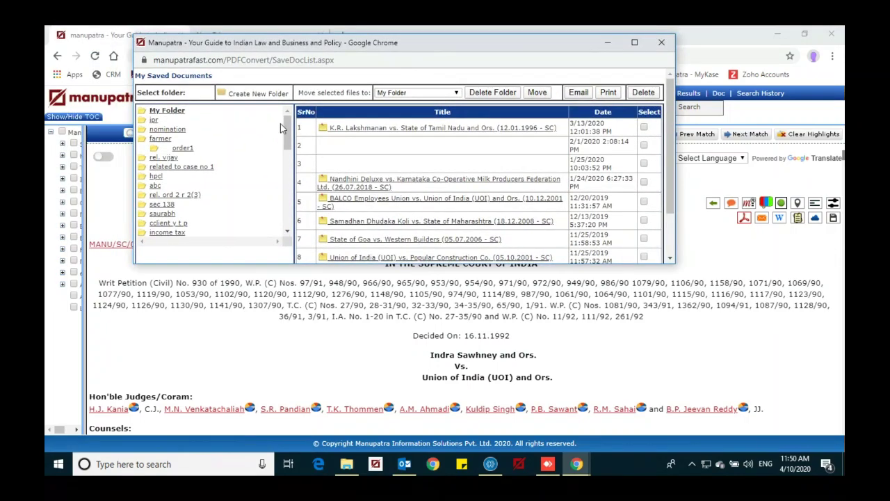
left_click_drag(289, 132, 214, 236)
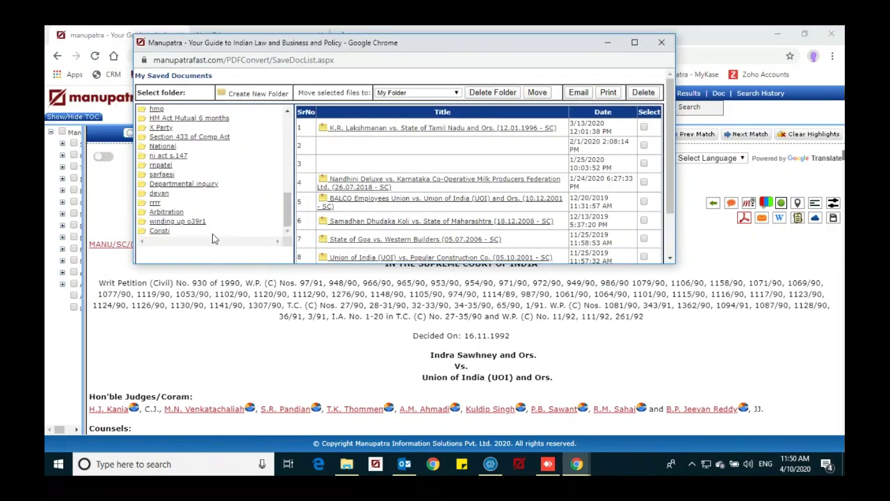
left_click(160, 232)
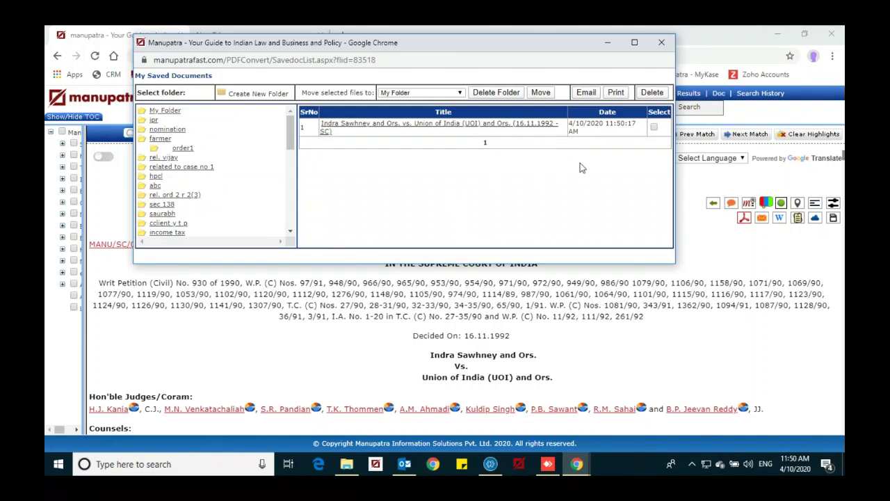
left_click(661, 43)
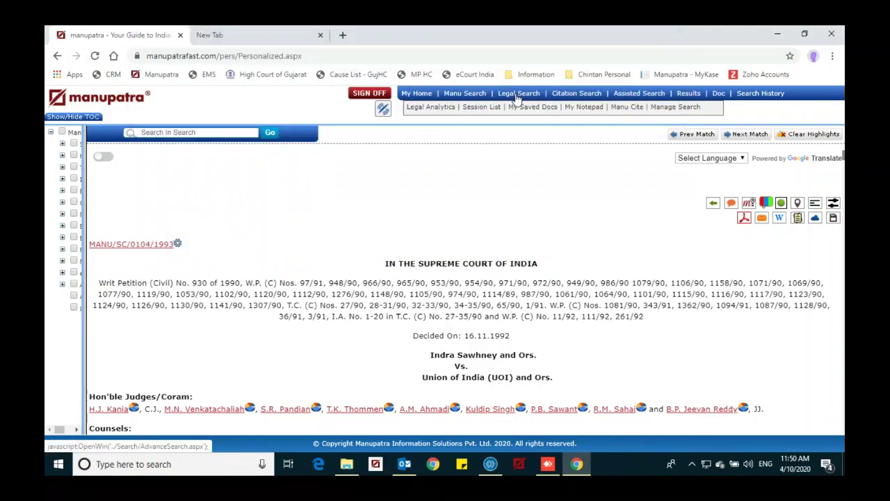
Run an advanced Legal Search for judgments with S.B.P as the appellant or respondent.
left_click(517, 96)
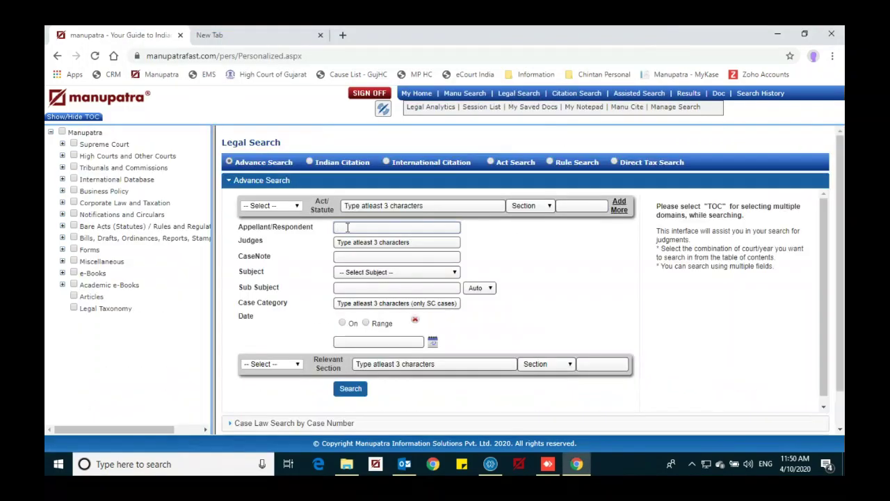
left_click(347, 226)
type("S.B.P")
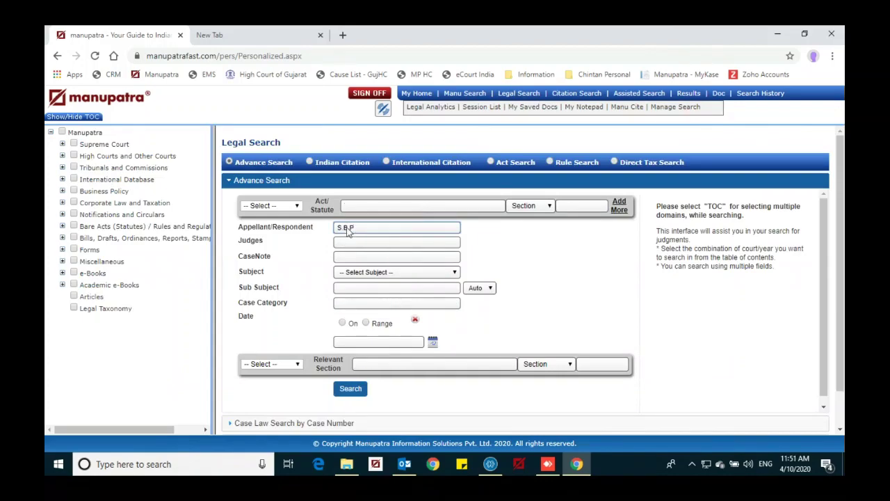
key("Return")
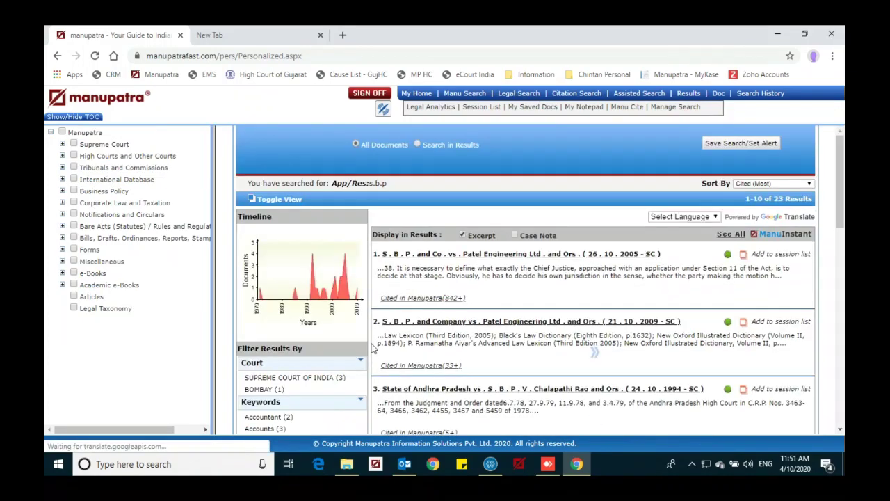
scroll(546, 291, "down", 1)
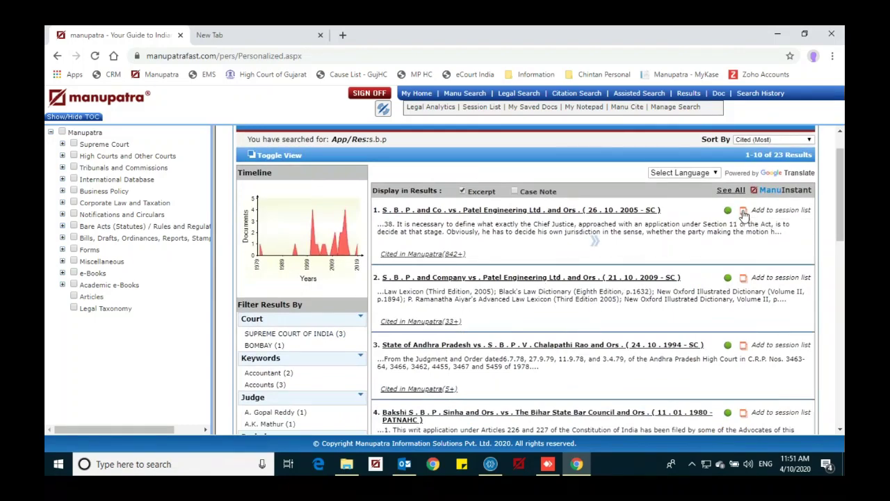
Open the judgment S.B.P. and Co. vs. Patel Engineering Ltd. dated 26.10.2005 from the results and go to its beginning.
left_click(621, 209)
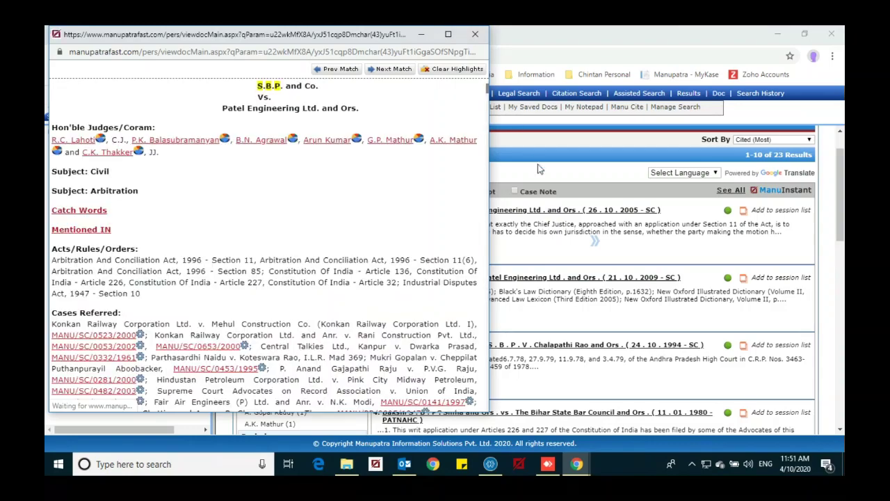
left_click(553, 217)
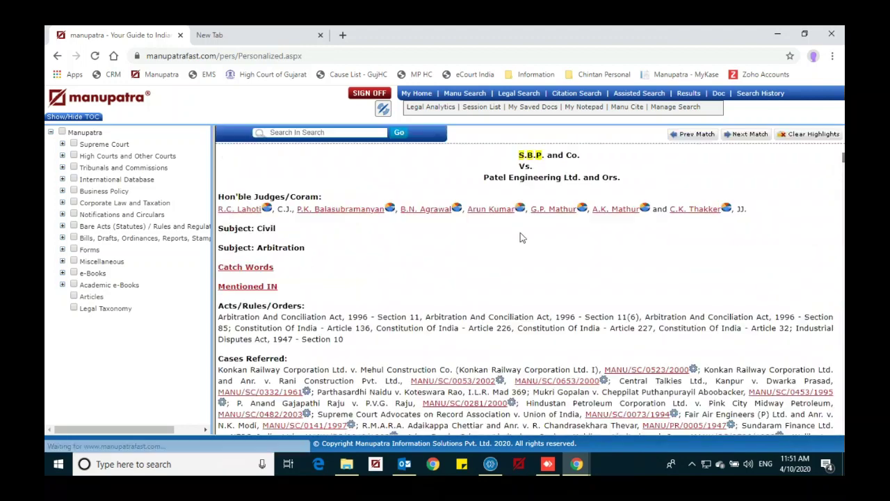
scroll(522, 238, "up", 3)
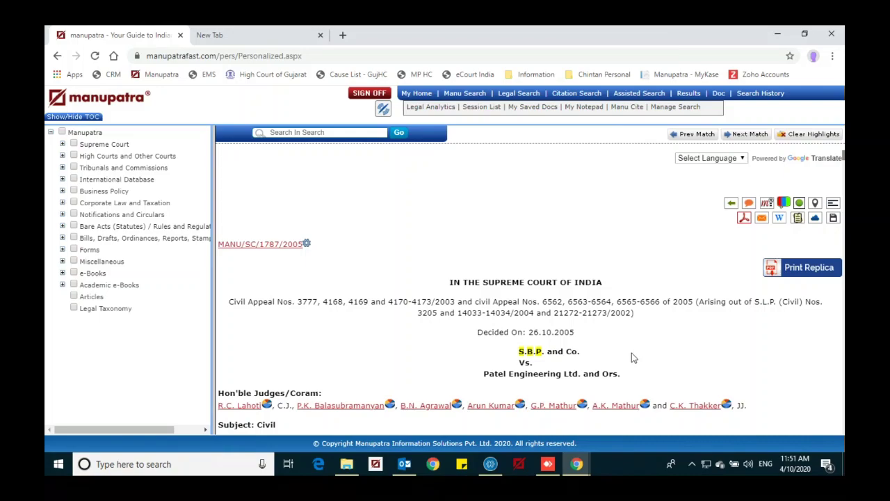
Open the judgment's Important para view and examine the Case Map's list of cited paragraphs.
left_click(767, 206)
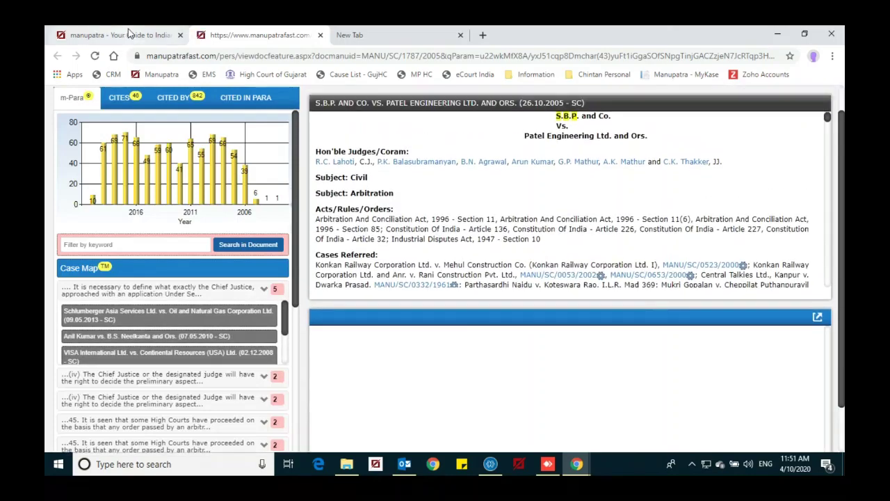
key("ctrl+shift+Tab")
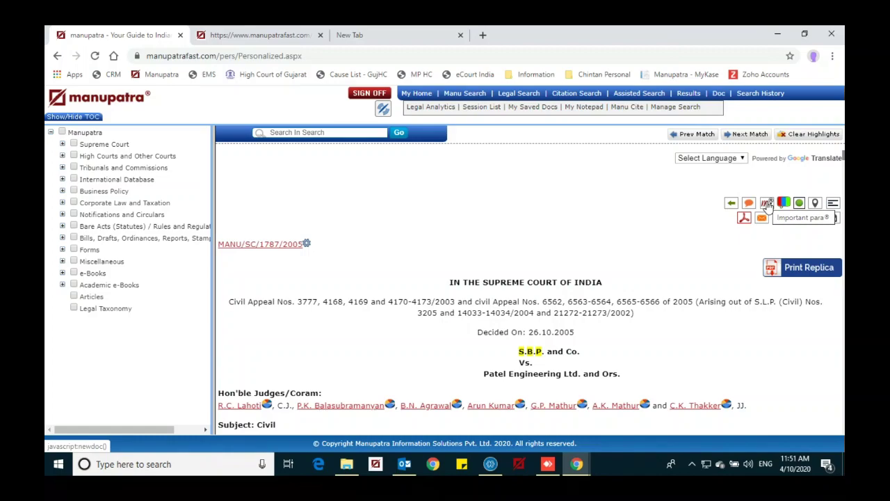
left_click(283, 35)
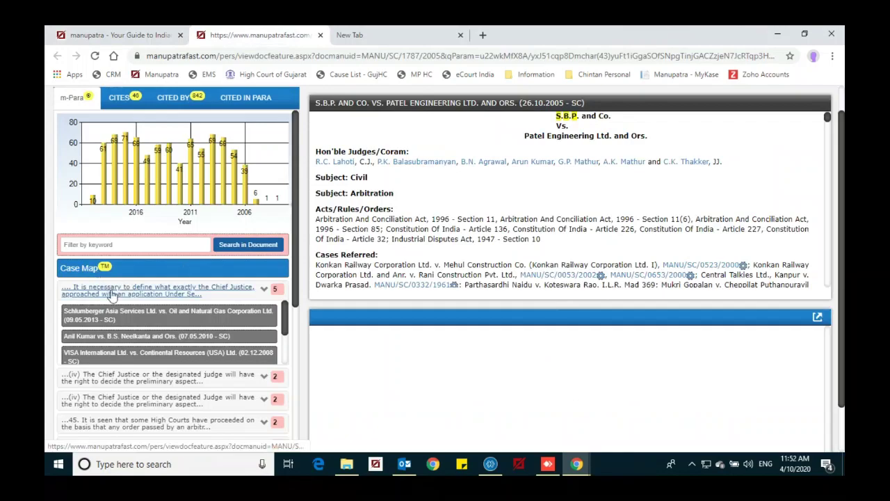
scroll(144, 402, "down", 4)
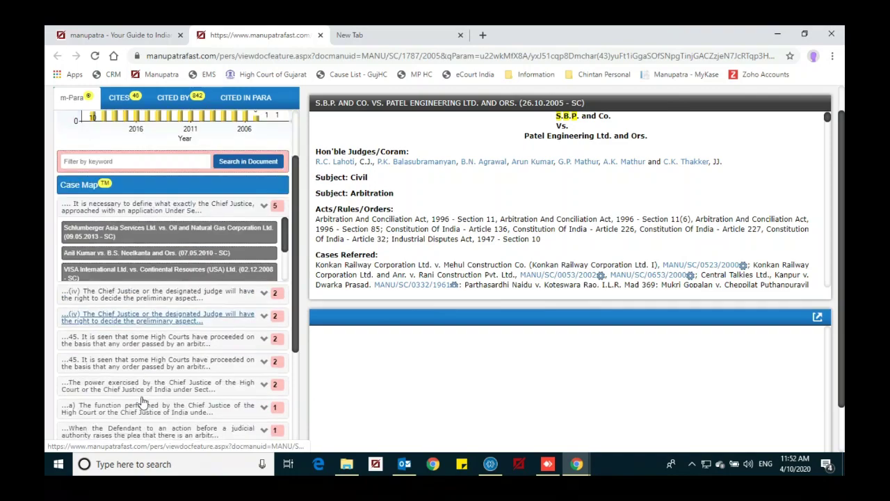
scroll(142, 402, "up", 2)
scroll(143, 402, "up", 2)
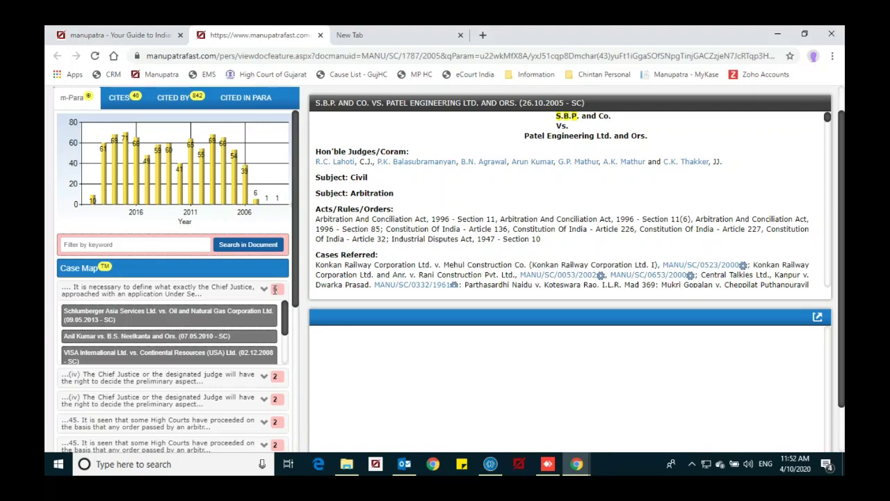
Compare paragraph 38 of the judgment with its quotations in the Schlumberger Asia Services case and the citing case of 07.05.2010.
left_click(125, 293)
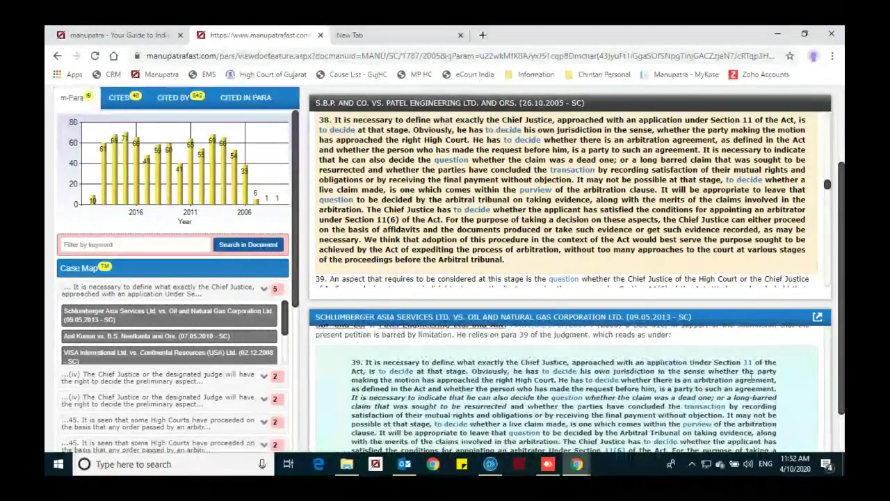
scroll(751, 378, "down", 1)
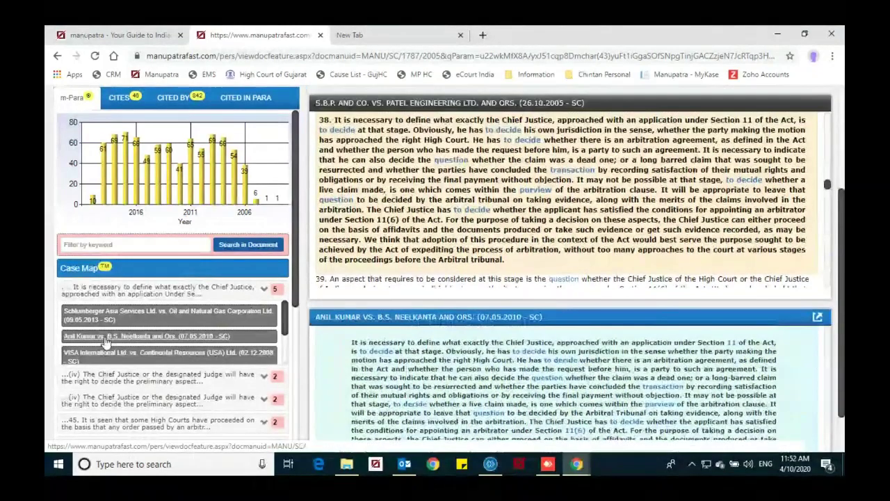
scroll(473, 395, "down", 2)
scroll(473, 394, "up", 3)
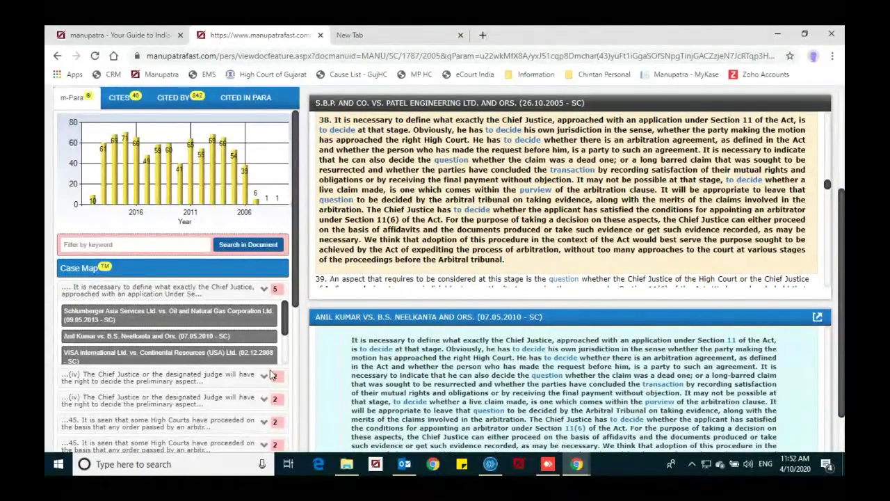
Compare paragraph (iv) with its quotation in Garware Wall Ropes Ltd. vs. Coastal Marine Constructions, and close the Important para view.
left_click(136, 383)
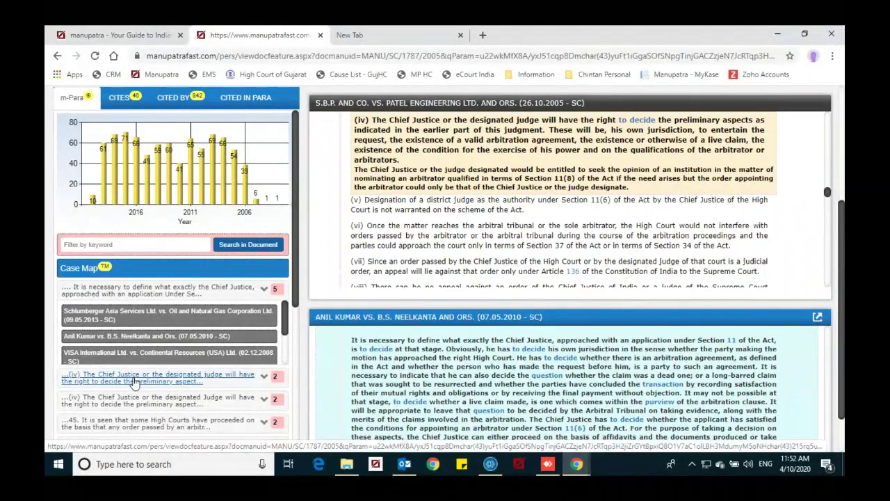
left_click(265, 378)
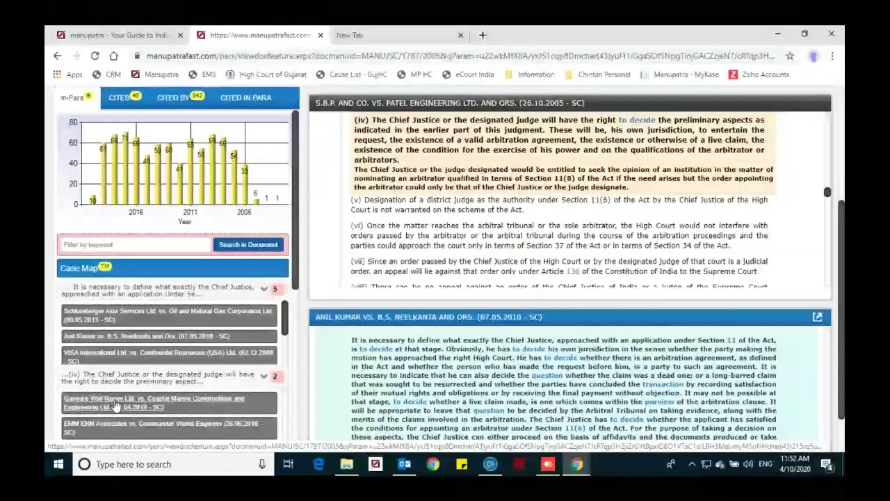
left_click(116, 403)
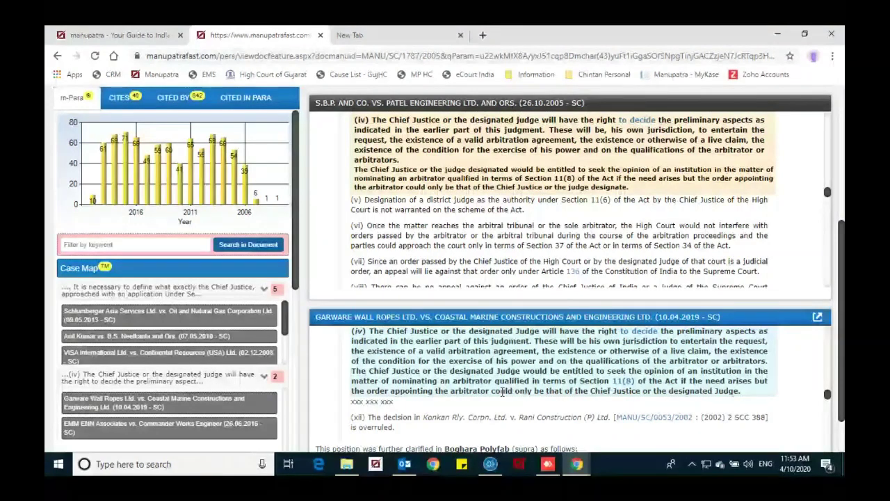
key("ctrl+w")
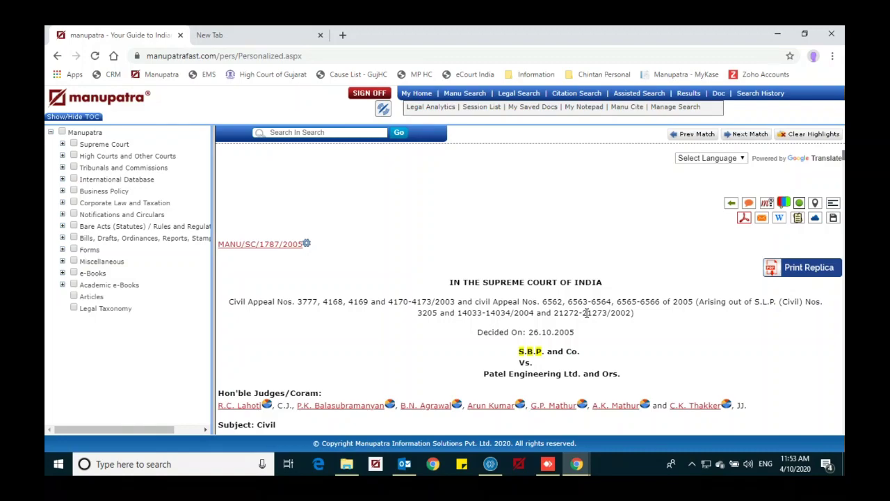
Switch the judgment to sticky-note mode, go to paragraph 4, and show the Sticky Note tools.
left_click(798, 220)
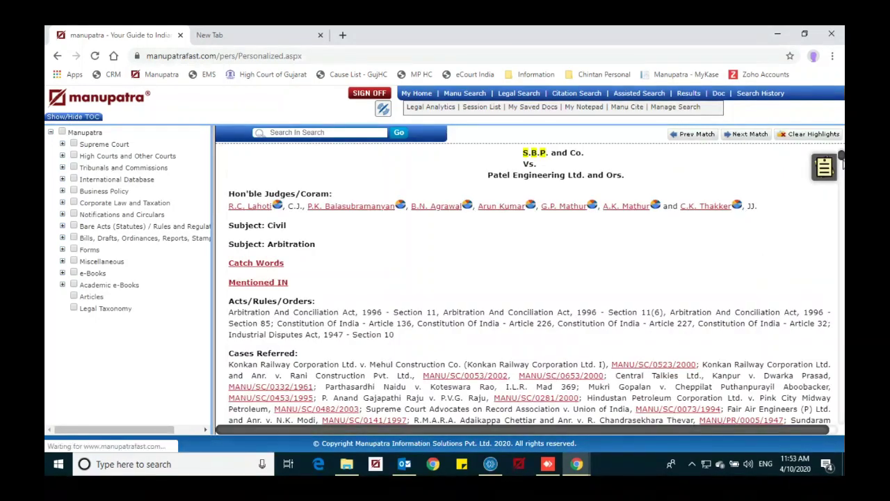
scroll(842, 157, "down", 1)
left_click_drag(842, 157, 839, 183)
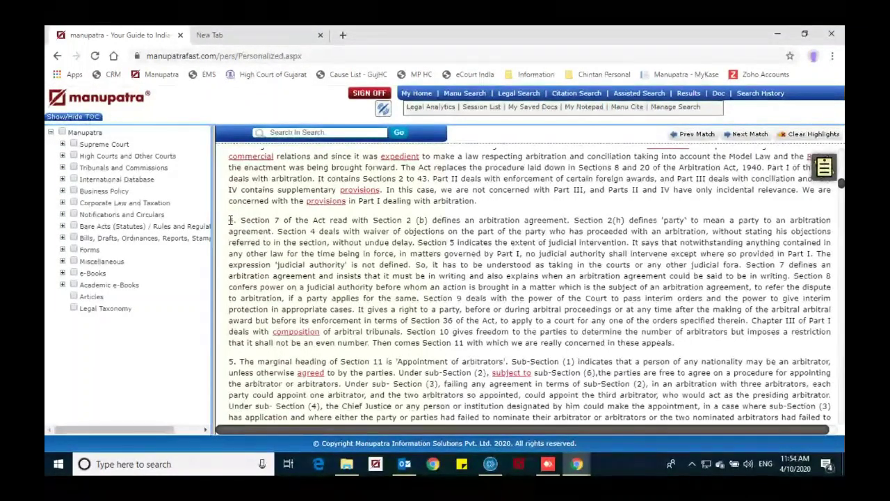
left_click(823, 167)
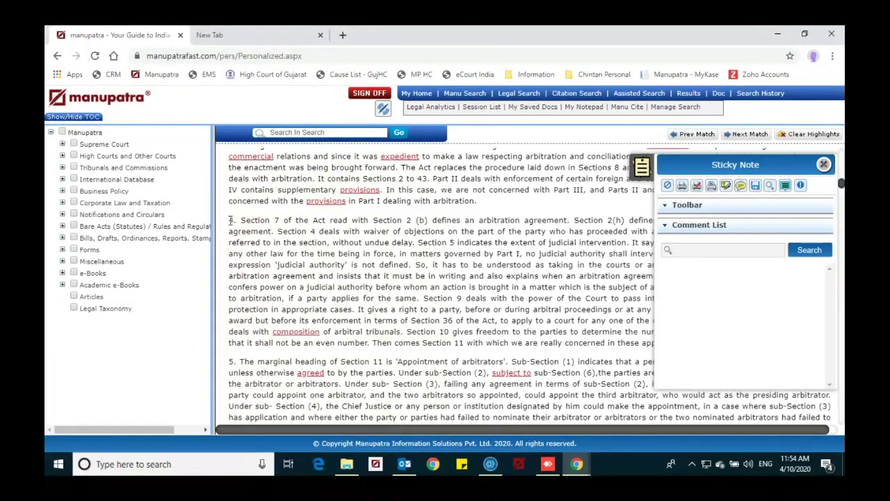
Highlight all of paragraph 4 in yellow with a note marker at its end, and collapse the Sticky Note tools.
left_click_drag(230, 221, 230, 361)
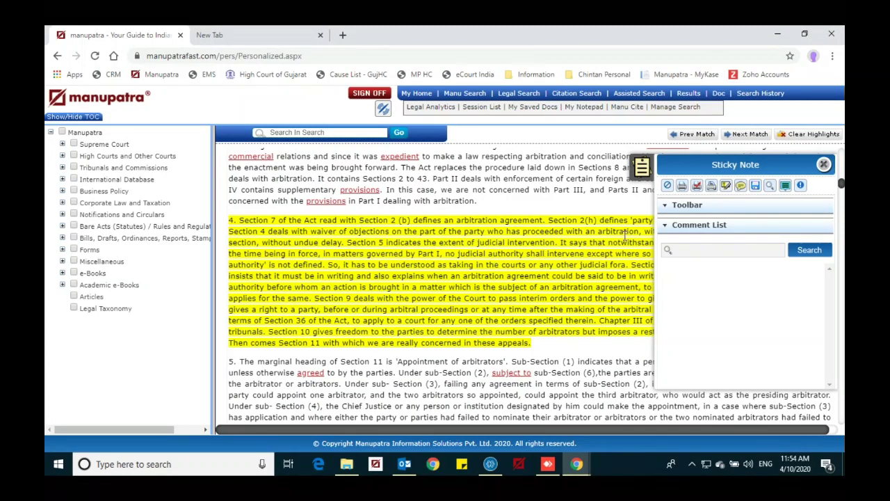
left_click(542, 348)
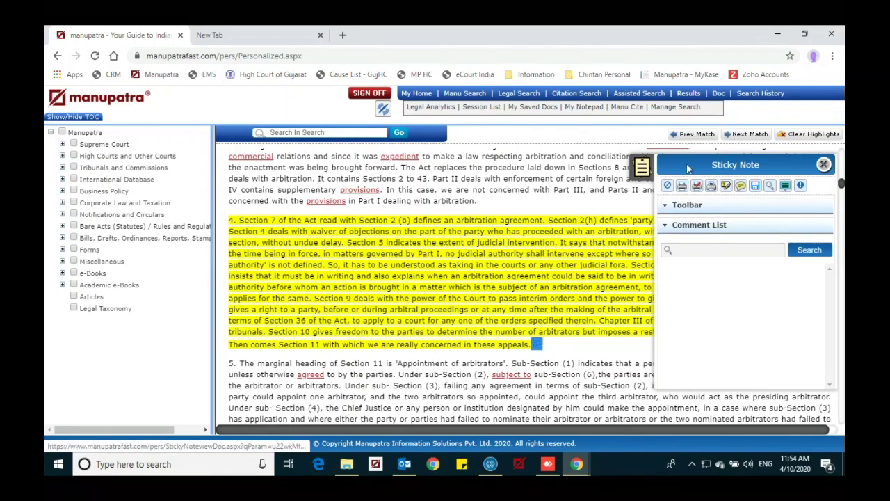
left_click(640, 171)
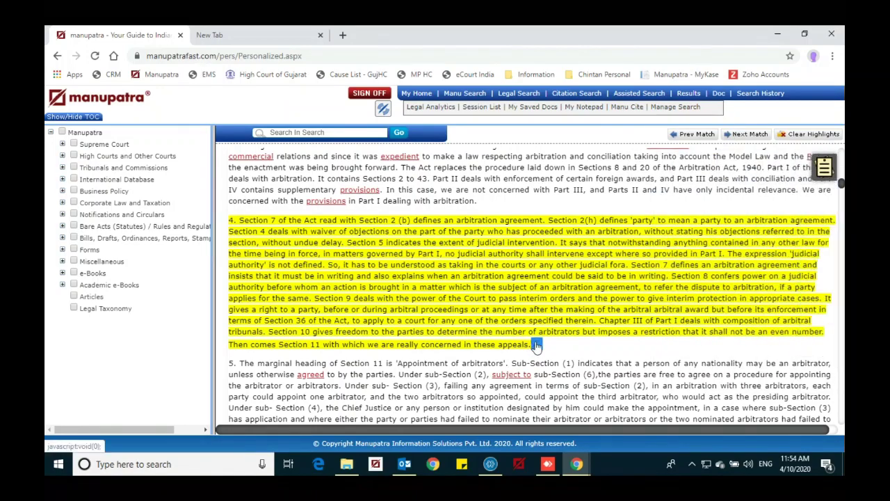
Create a new topic named ABCVSR from the marker on paragraph 4, and check for it in the topic list.
left_click(537, 345)
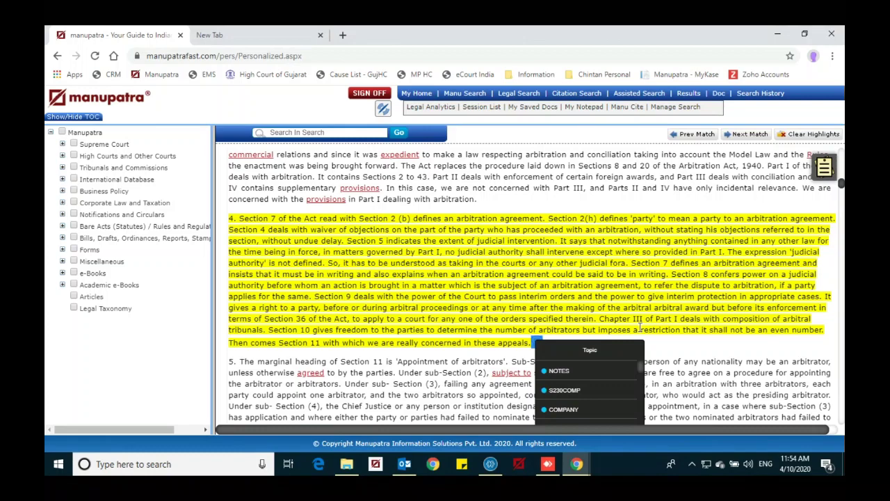
scroll(640, 326, "down", 2)
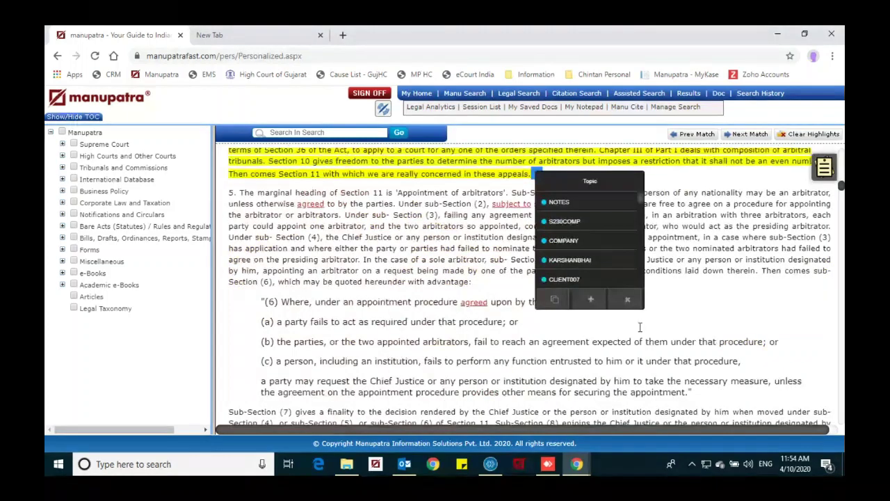
scroll(640, 327, "up", 1)
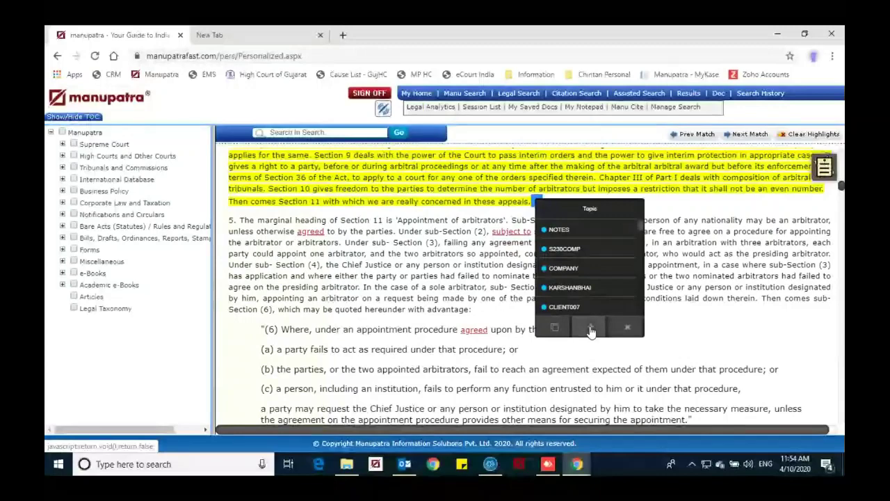
left_click(591, 327)
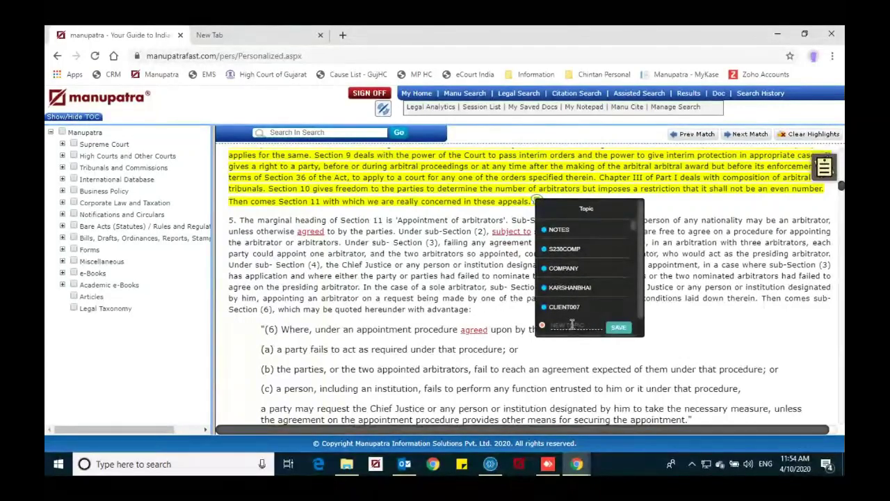
type("ABC")
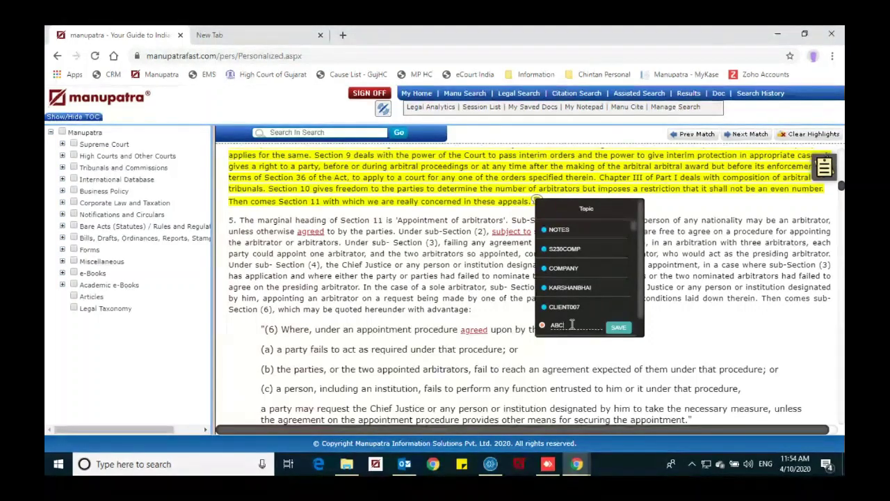
type("C")
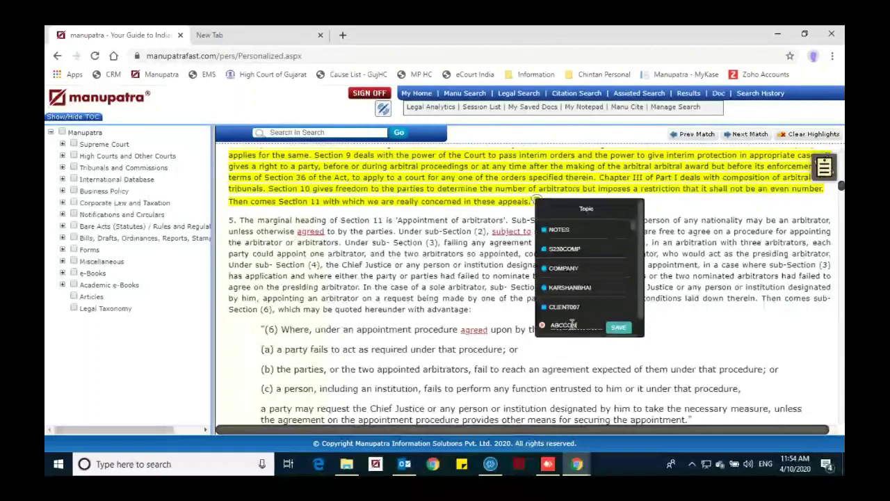
key("BackSpace")
type("V")
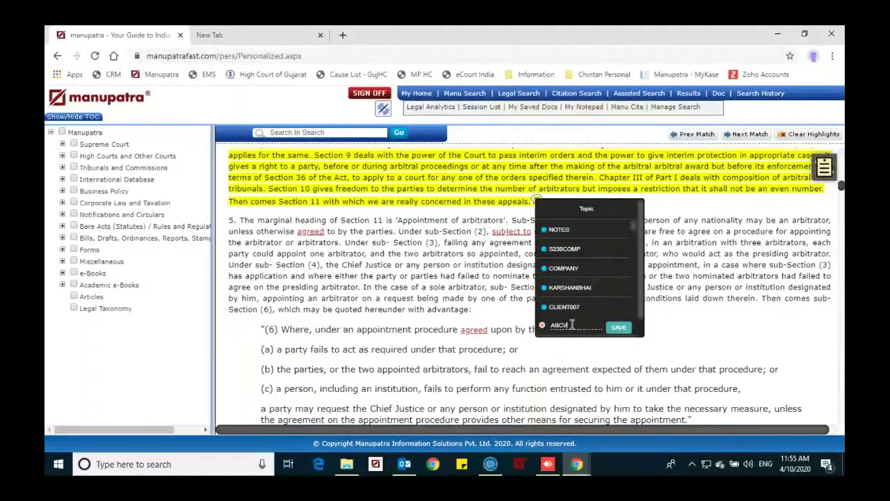
type("SE")
left_click(618, 327)
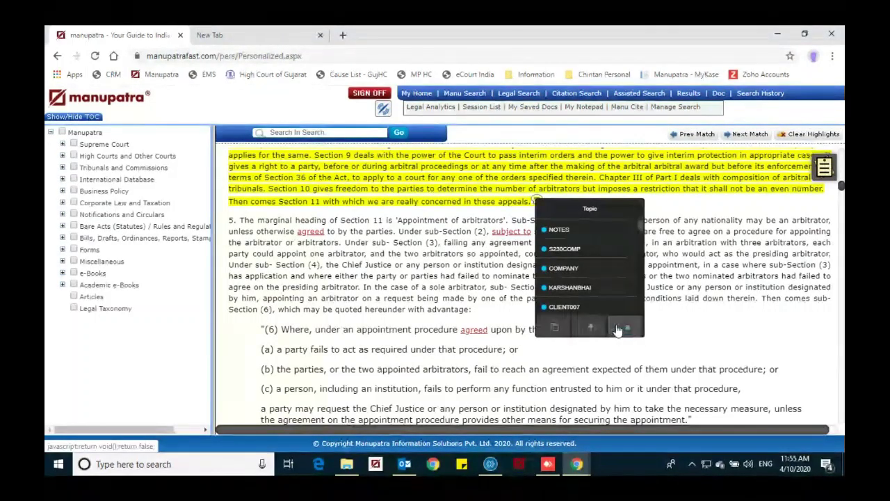
scroll(613, 272, "down", 5)
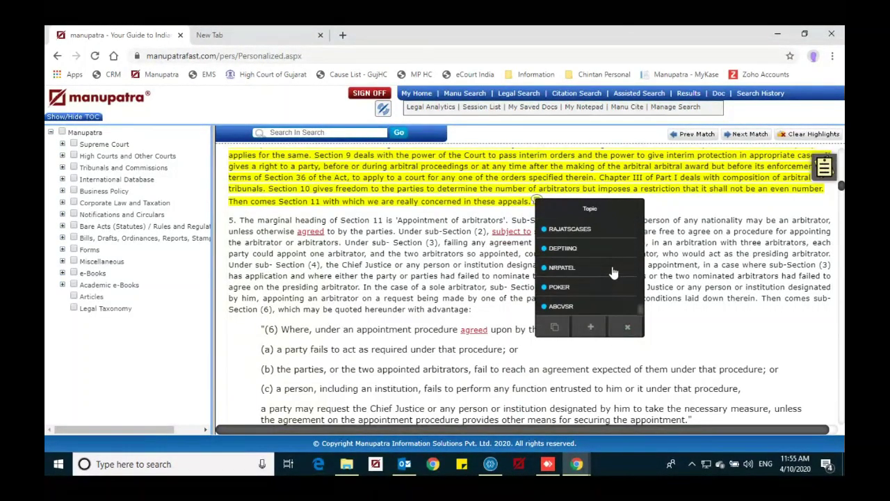
scroll(612, 273, "down", 3)
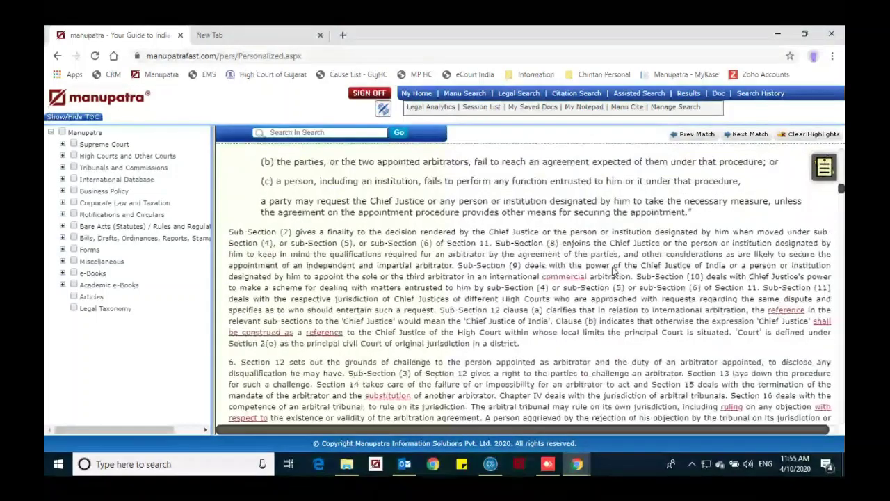
Assign the note on paragraph 4 to the ABCVSR topic and title it "Arbitration Agreement".
scroll(612, 273, "up", 3)
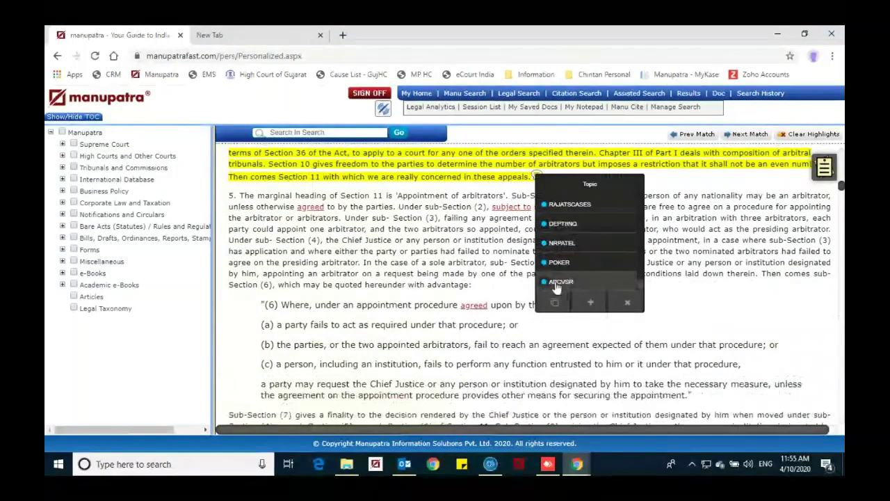
left_click(558, 282)
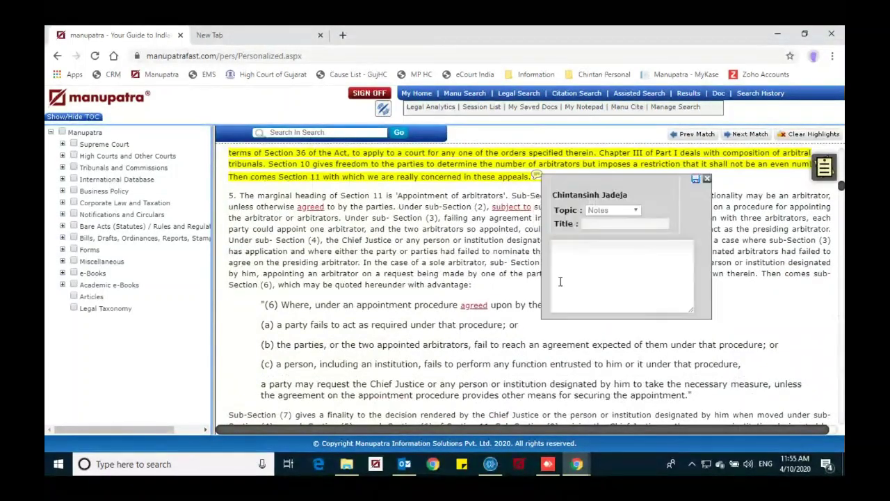
left_click(601, 224)
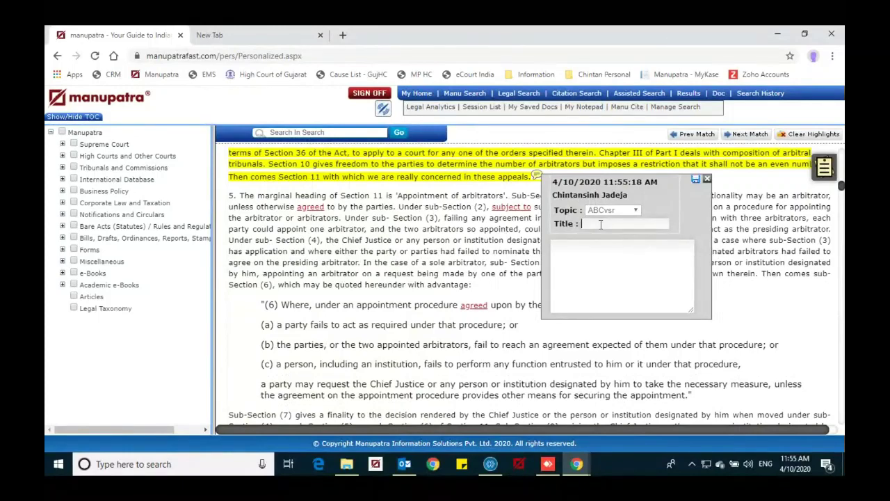
scroll(601, 224, "up", 2)
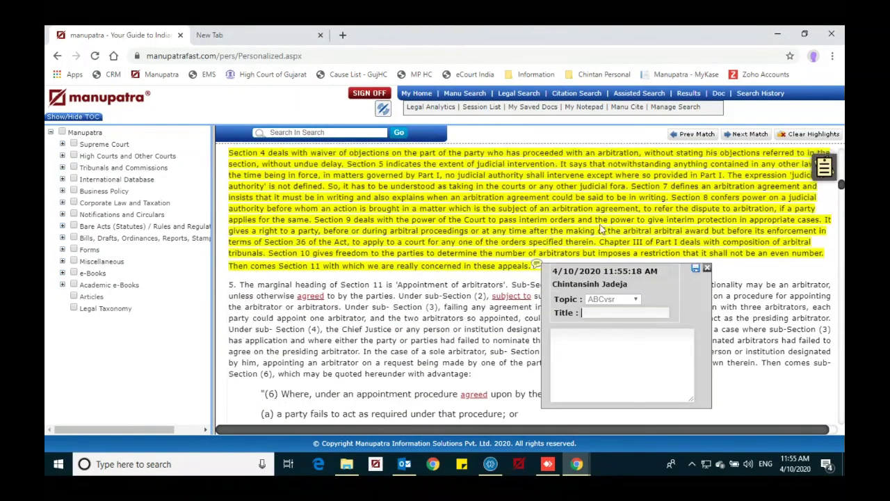
scroll(601, 229, "up", 1)
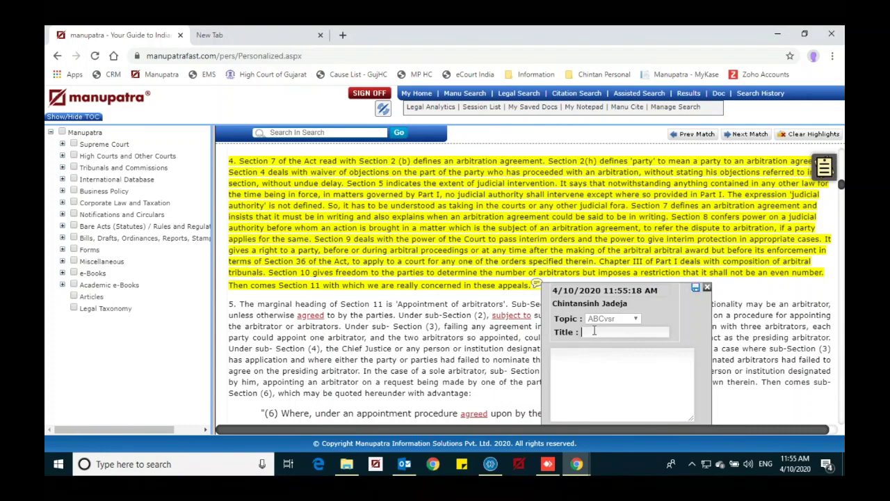
type("Arbitration")
left_click(582, 356)
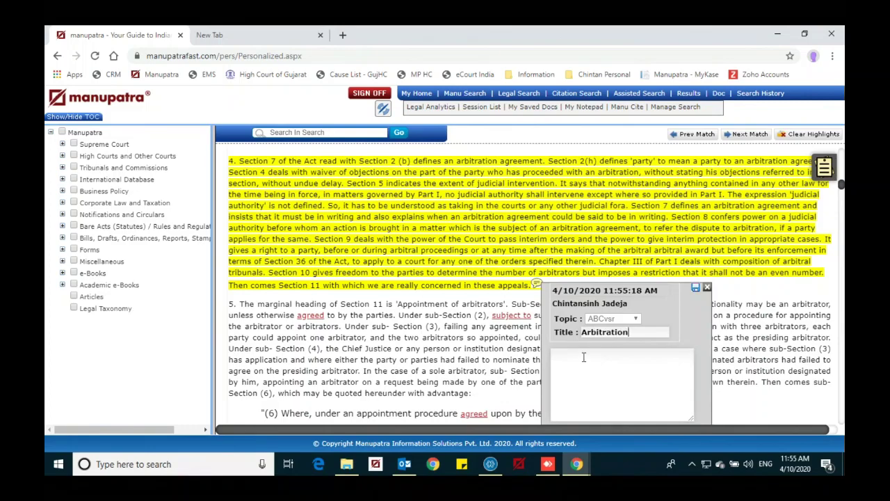
type("A")
left_click(648, 332)
type("Agreement")
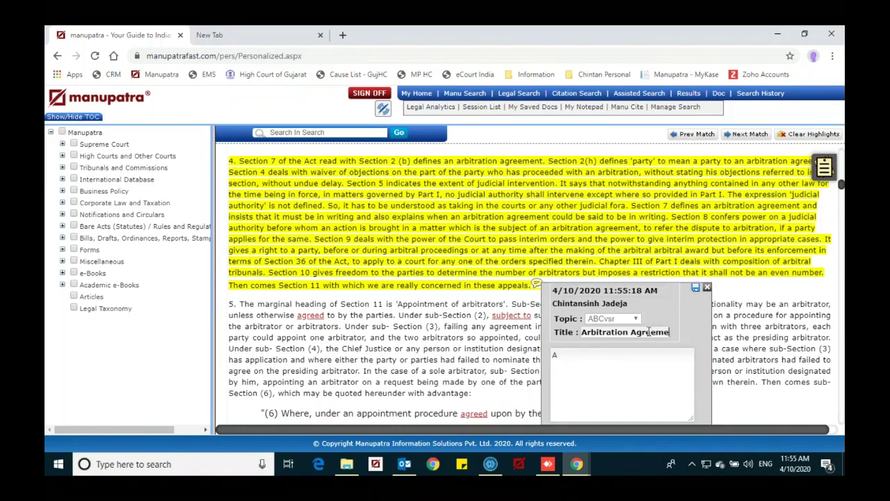
Enter "Para information..." as the paragraph 4 note's text and save the note.
left_click(557, 357)
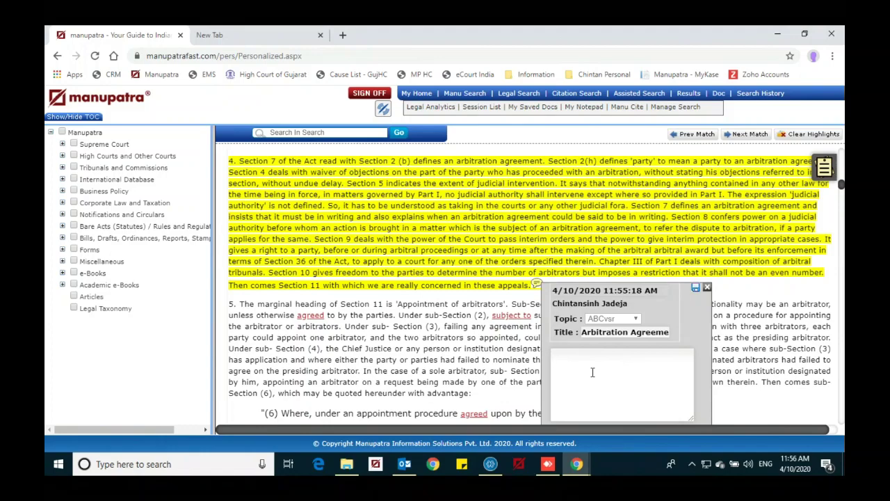
type("Para information...")
left_click(697, 292)
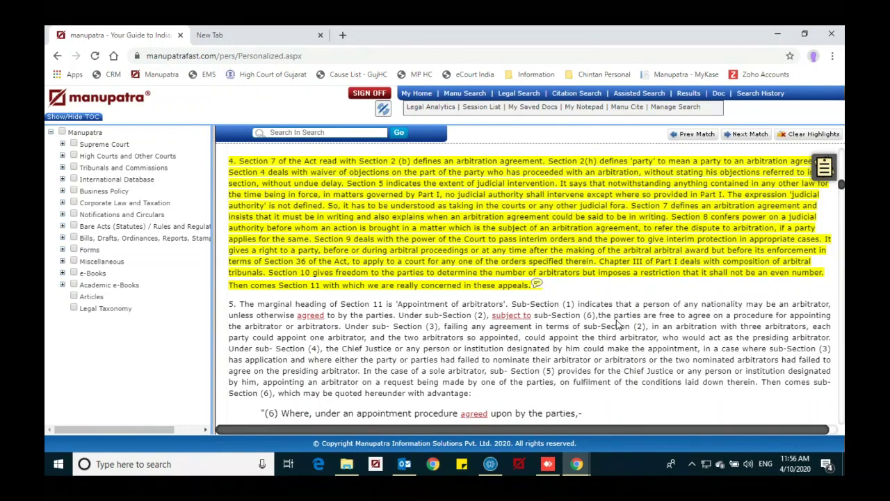
Save the judgment's sticky note file in the Consti folder.
scroll(617, 324, "up", 2)
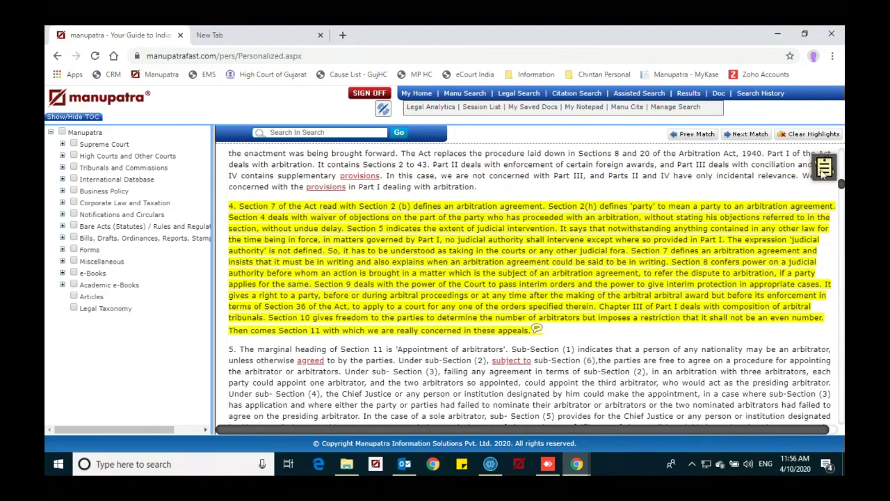
left_click(824, 170)
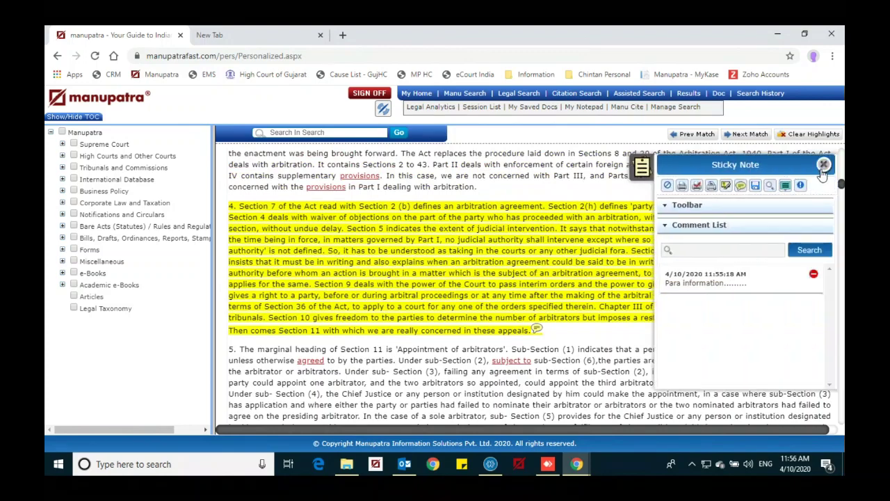
left_click(756, 186)
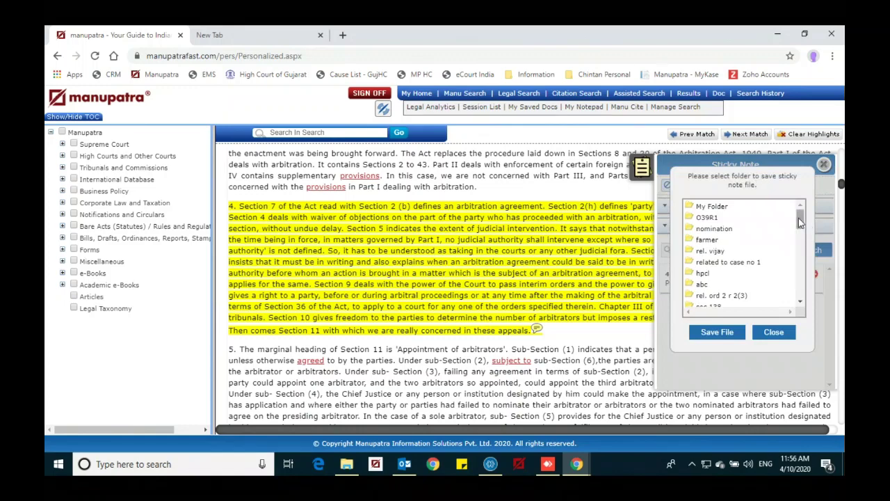
left_click_drag(800, 222, 800, 289)
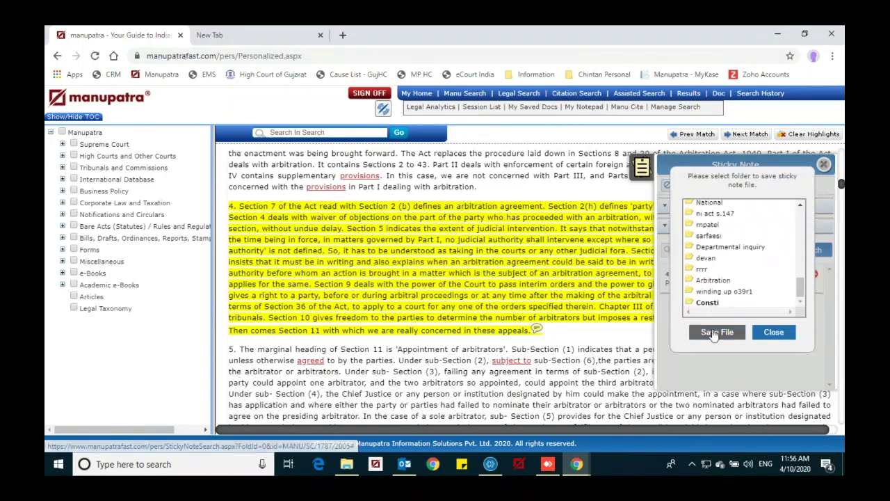
left_click(716, 333)
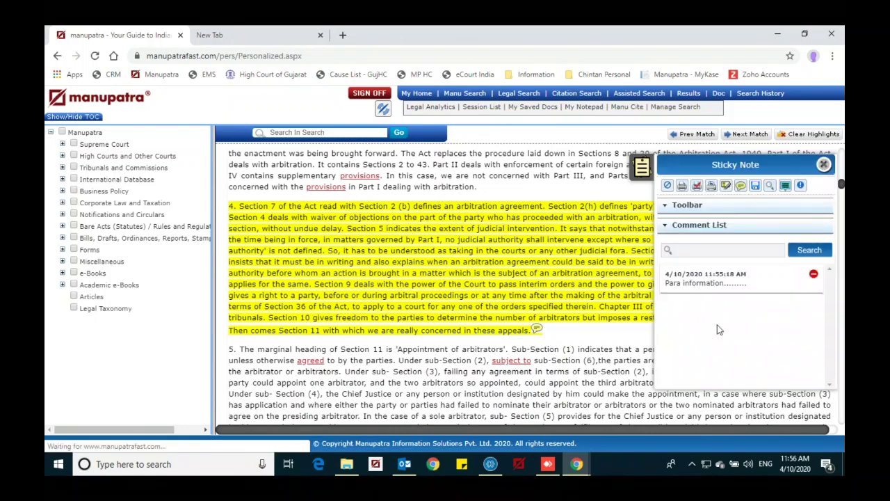
Filter the collected sticky notes to the ABCVSR topic, review its Arbitration Agreement note, and close the notes window.
left_click(785, 188)
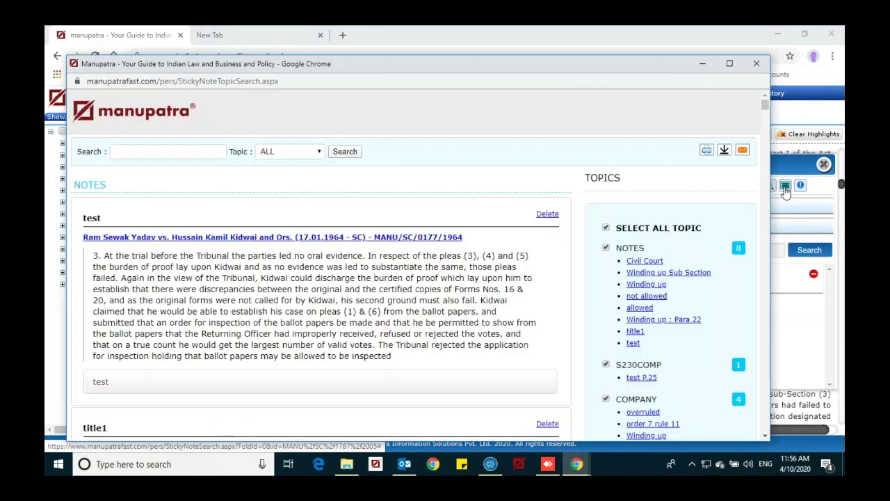
left_click(729, 64)
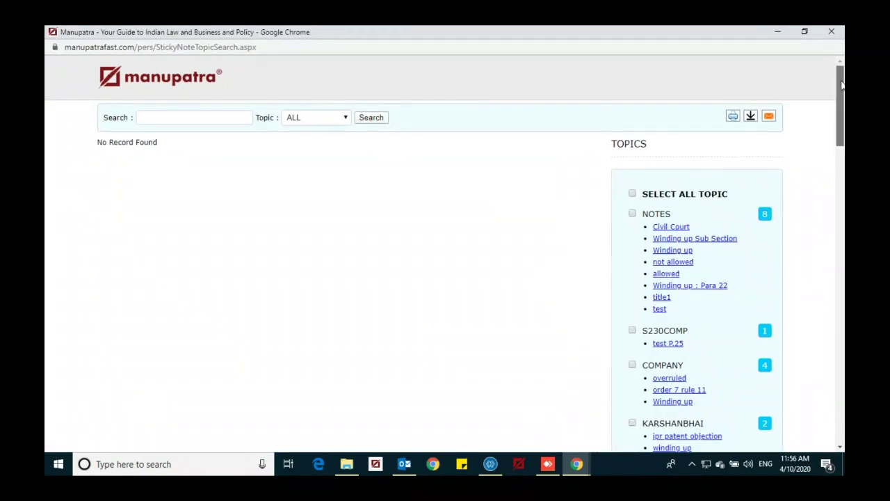
left_click_drag(841, 83, 841, 381)
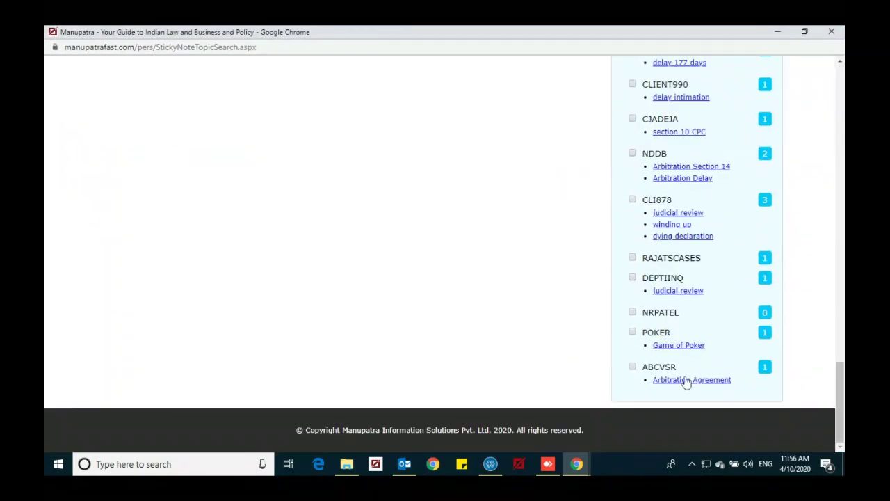
left_click(632, 367)
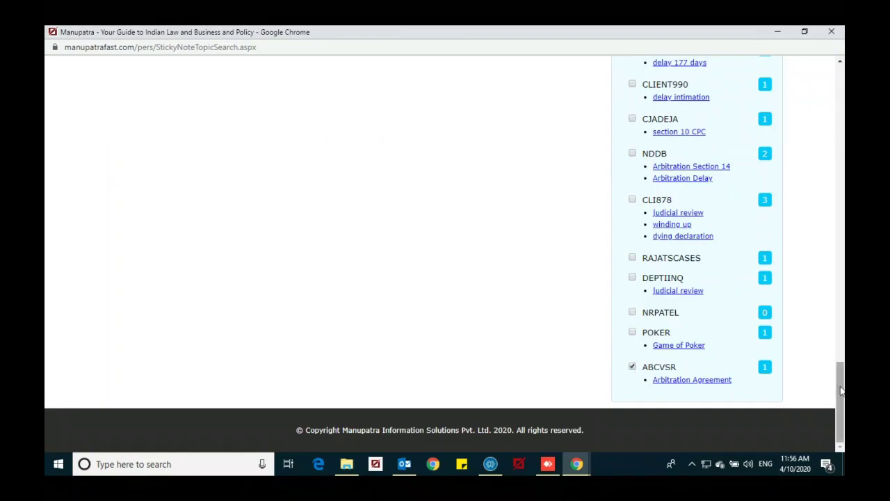
right_click(687, 160)
scroll(841, 122, "up", 15)
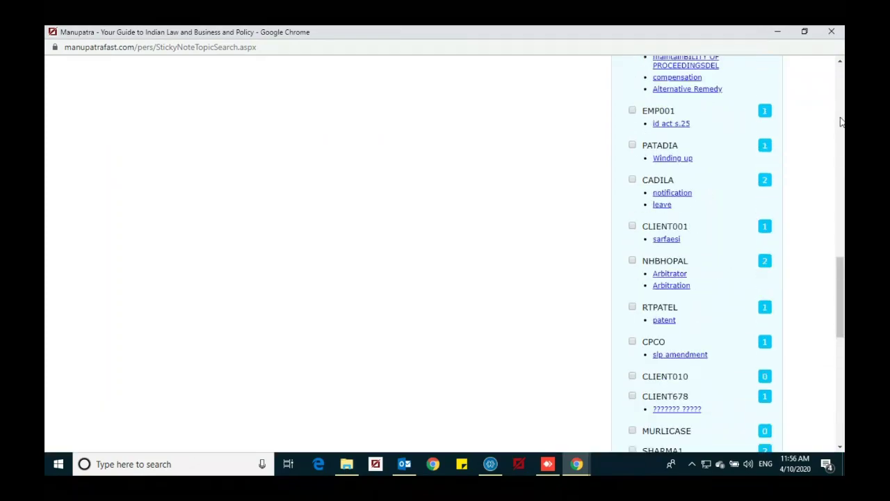
scroll(840, 122, "up", 5)
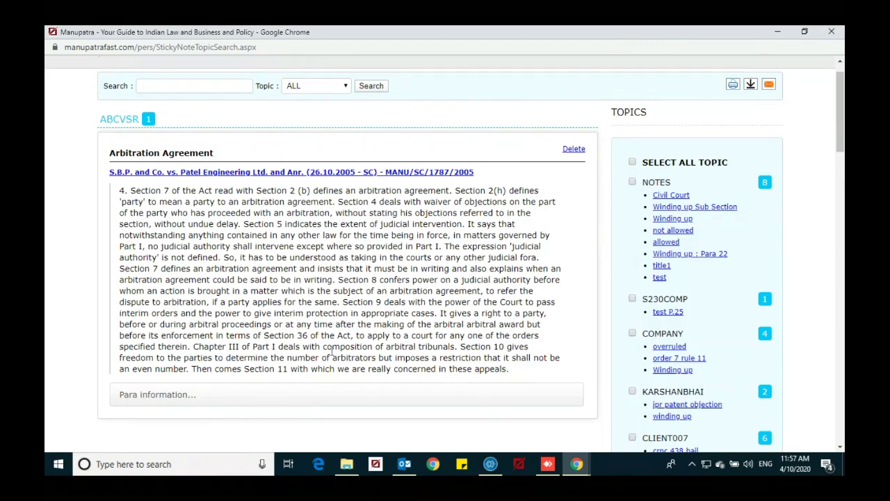
left_click(832, 32)
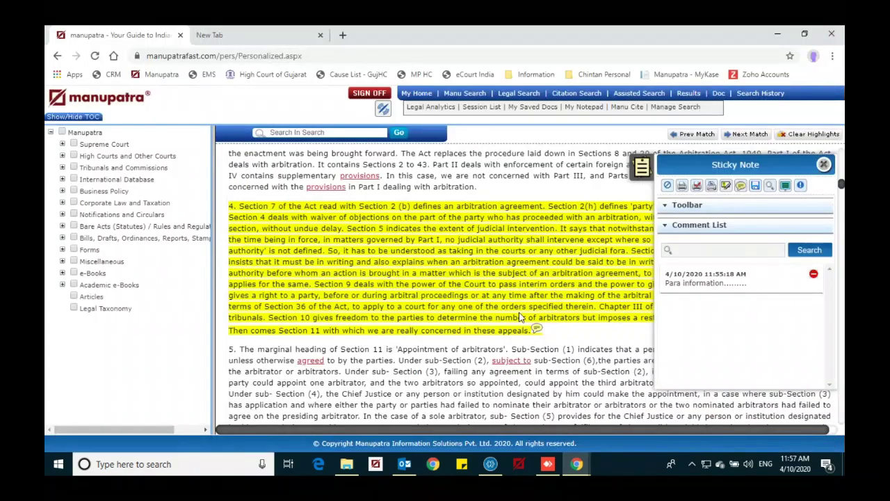
Open the overruled judgment Konkan Railway Corporation Ltd. vs. Rani Construction Pvt. Ltd. from its MANU/SC/0053/2002 citation and go to its Overruled / Reversed by entry.
scroll(548, 245, "up", 15)
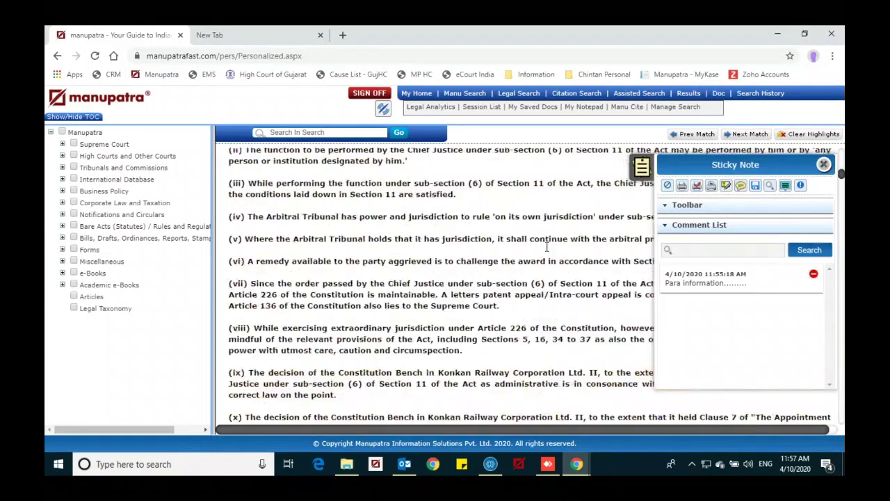
scroll(548, 252, "up", 1)
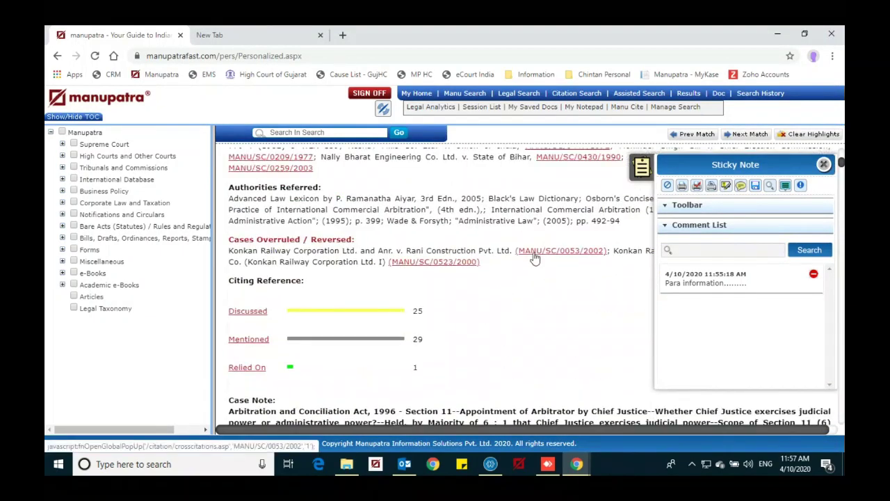
left_click(534, 257)
left_click(339, 152)
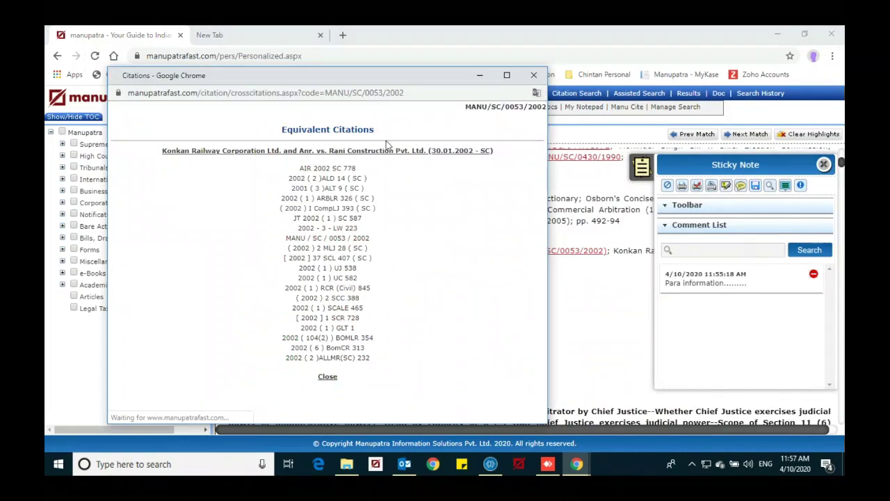
left_click(507, 75)
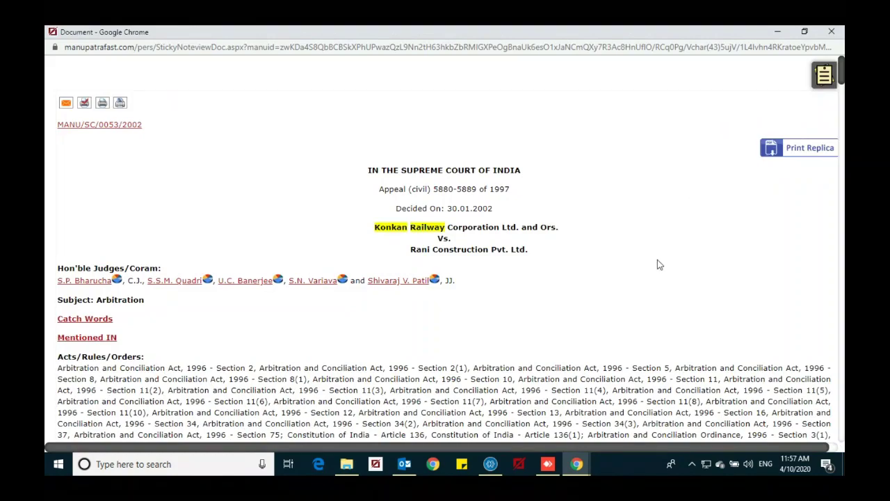
scroll(660, 265, "down", 4)
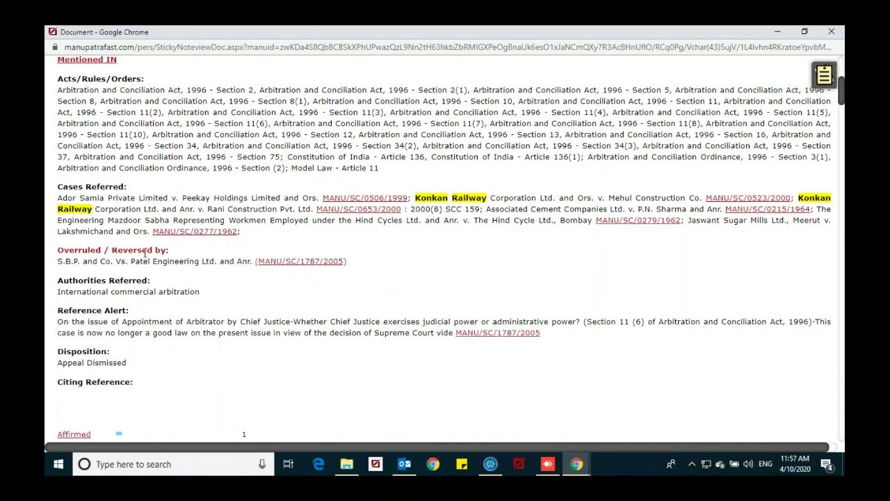
Highlight paragraph 11 of the Konkan Railway judgment in yellow with the Sticky Note tools and place a note marker at its end.
left_click(825, 76)
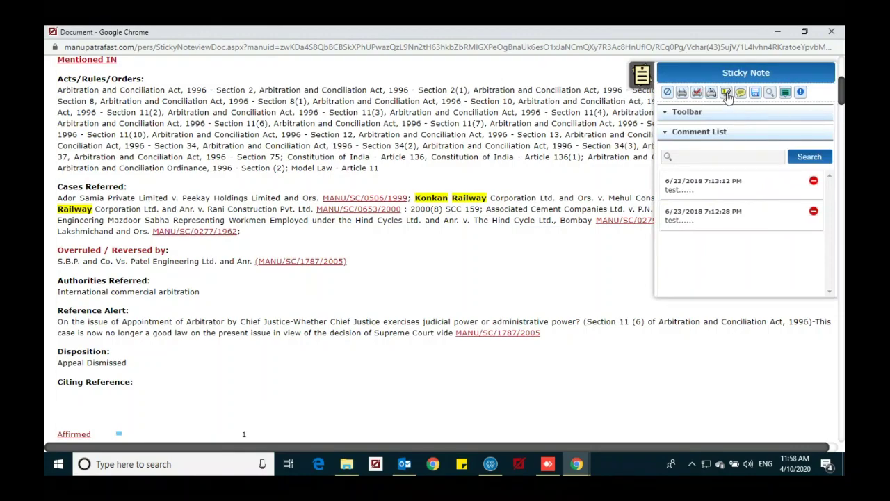
left_click_drag(842, 91, 842, 247)
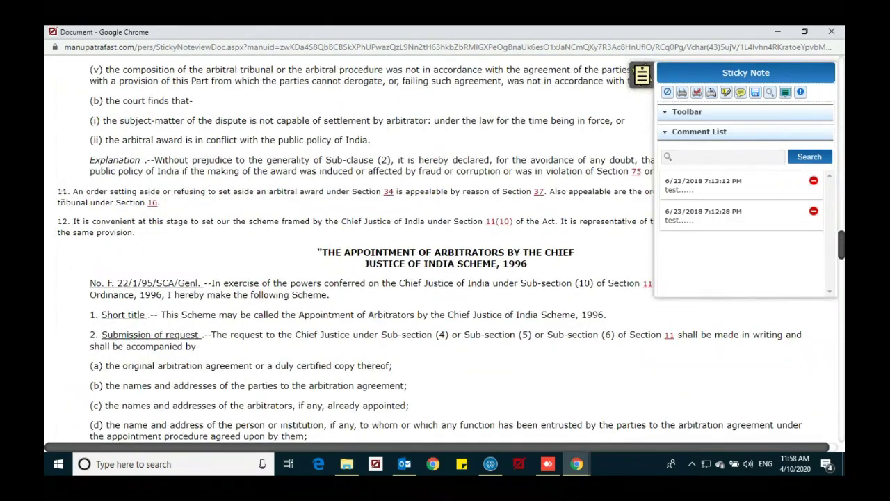
left_click_drag(60, 192, 162, 203)
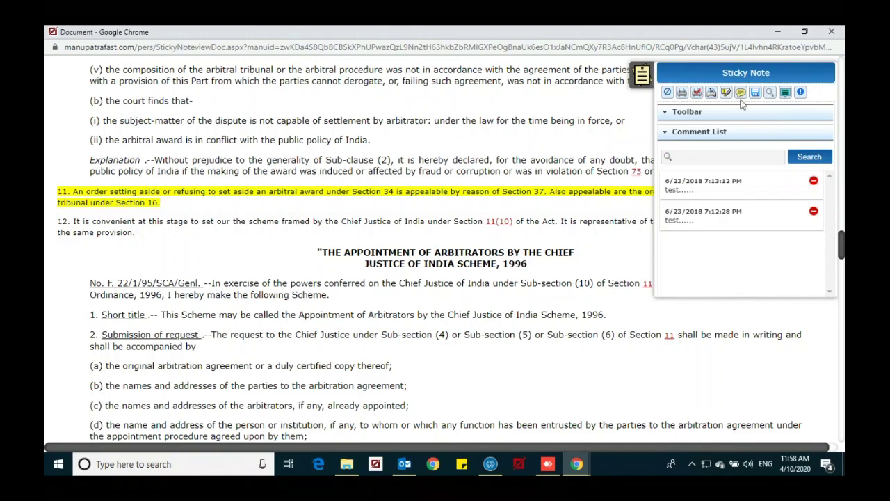
left_click(165, 206)
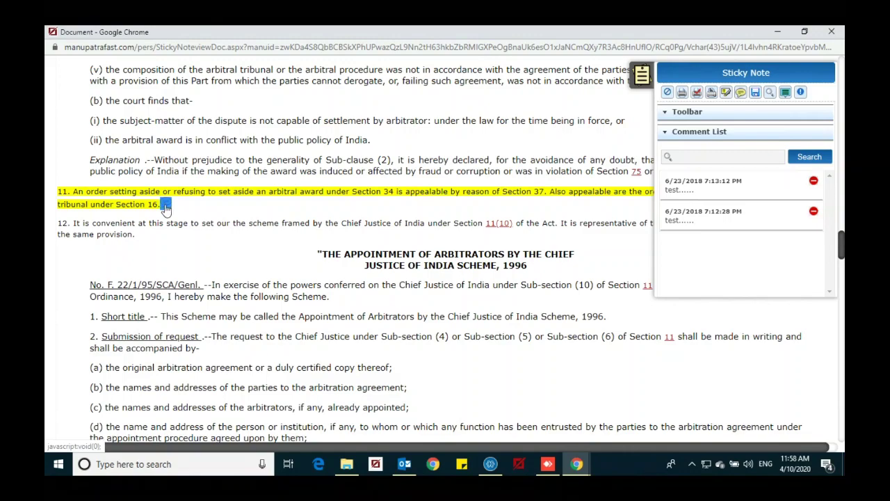
Add a note to paragraph 11 under topic ABCVSR, titled "Arbitral award" with the text "Para information", and save it.
left_click(166, 205)
left_click_drag(271, 231, 271, 318)
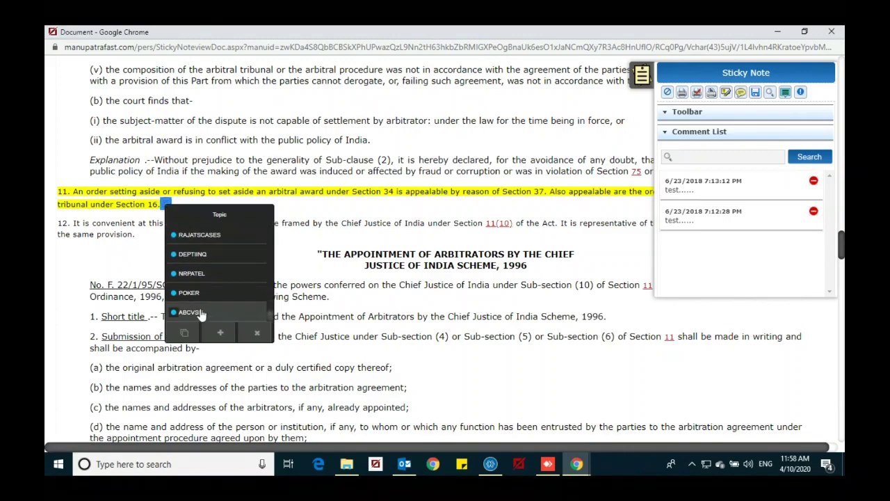
left_click(233, 316)
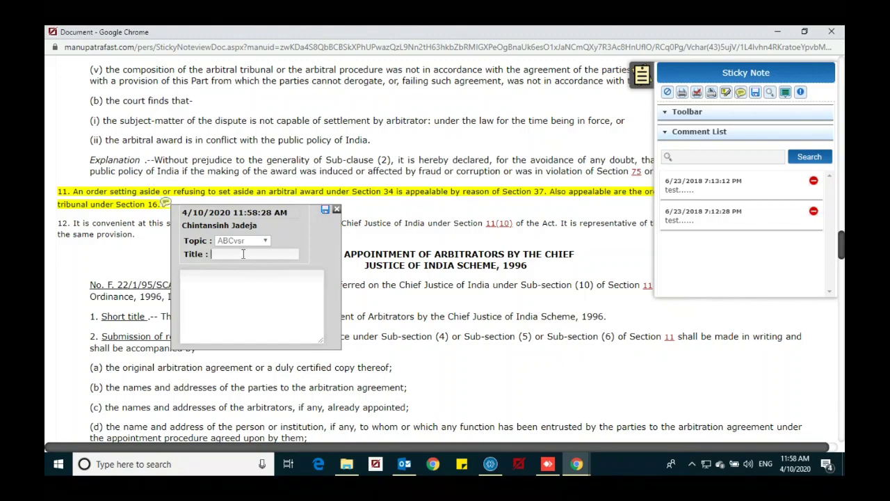
type("Arbitral award")
left_click(205, 277)
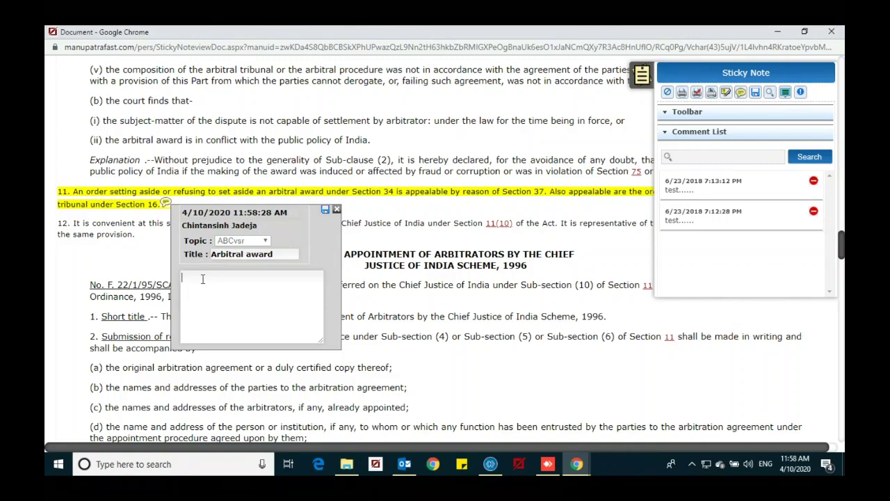
type("Para Information")
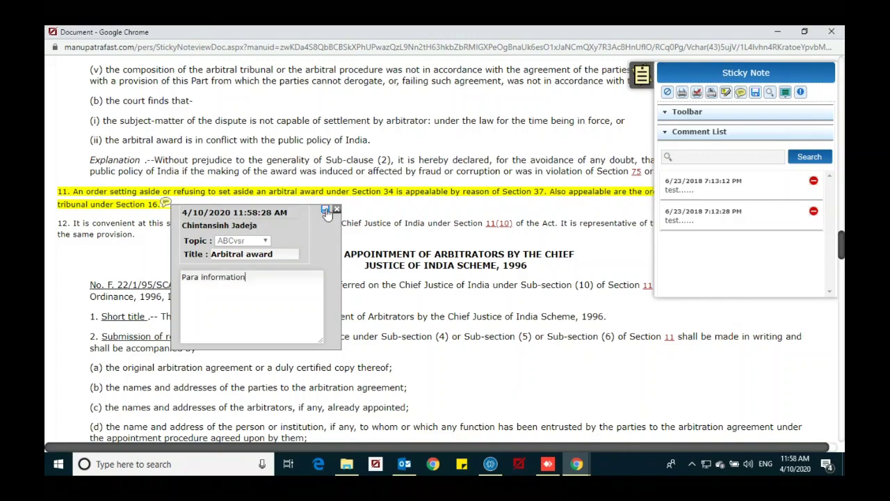
left_click(327, 213)
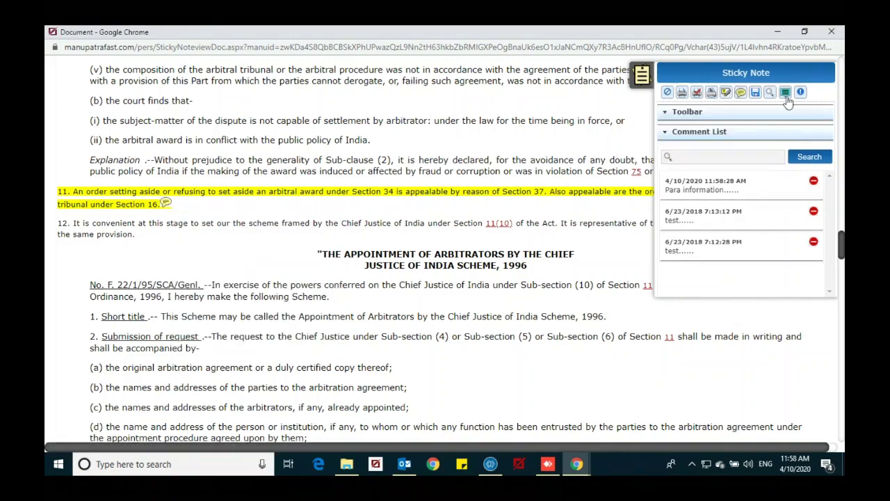
Save the Konkan Railway judgment's sticky note file to the Consti folder.
left_click(755, 92)
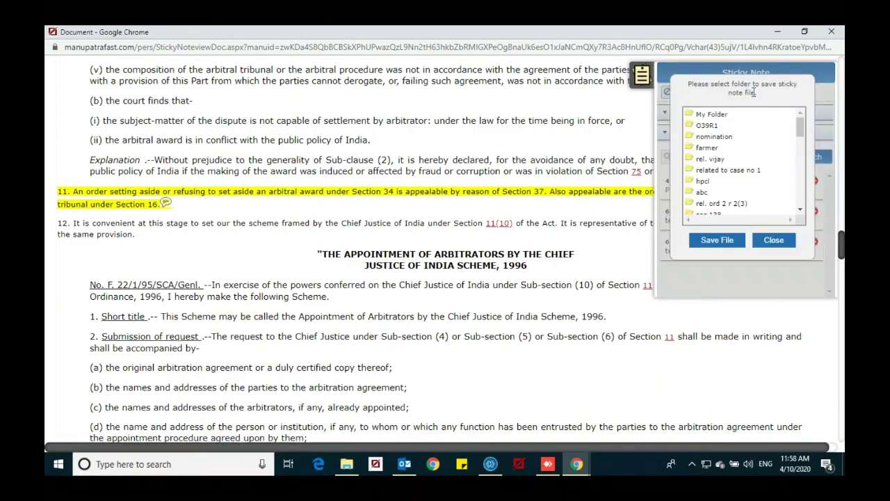
right_click(800, 219)
key("Escape")
right_click(799, 176)
scroll(799, 159, "down", 3)
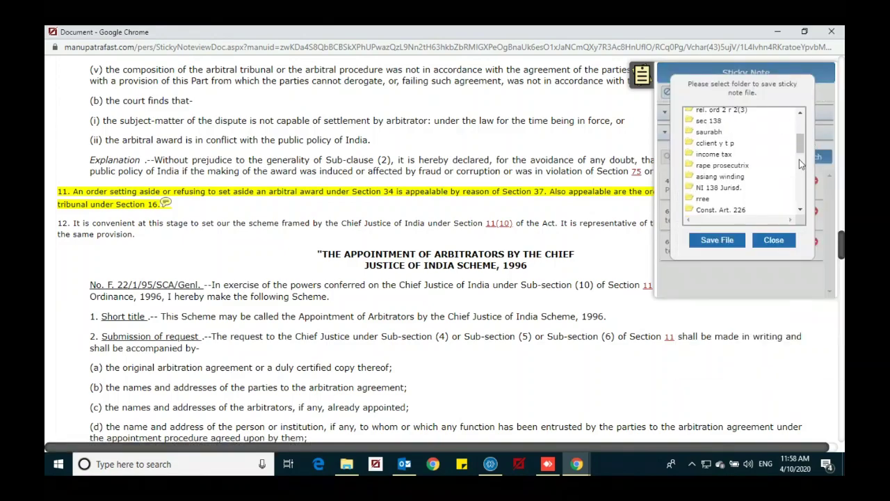
left_click_drag(800, 145, 800, 197)
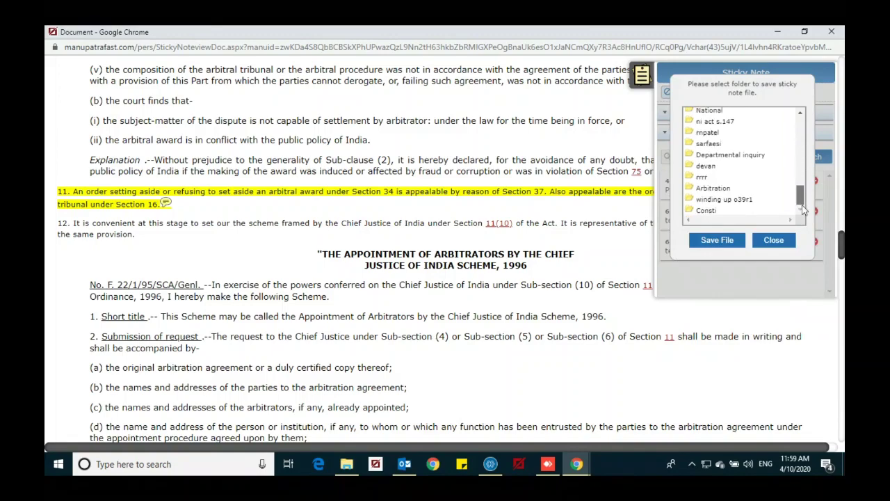
left_click(710, 211)
left_click(708, 242)
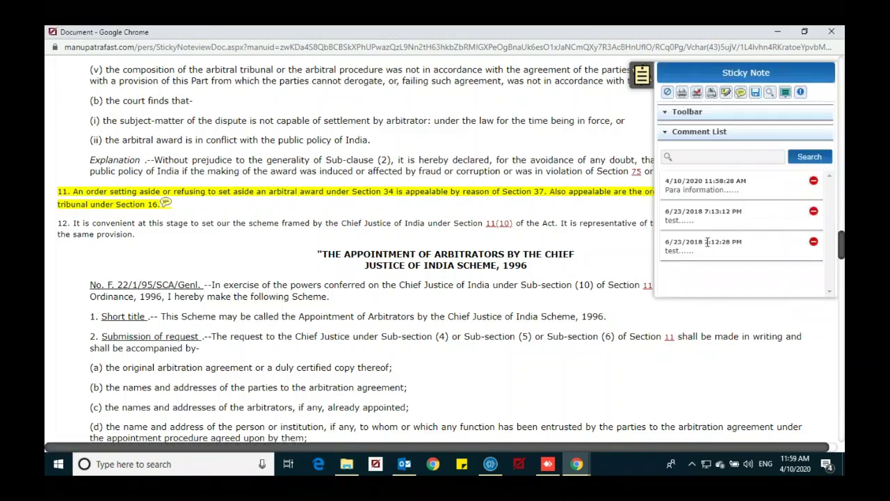
Open the collected sticky notes in a maximized window, limit them to the ABCVSR topic, and review its Arbitration Agreement and Arbitral award notes.
left_click(786, 93)
left_click(731, 61)
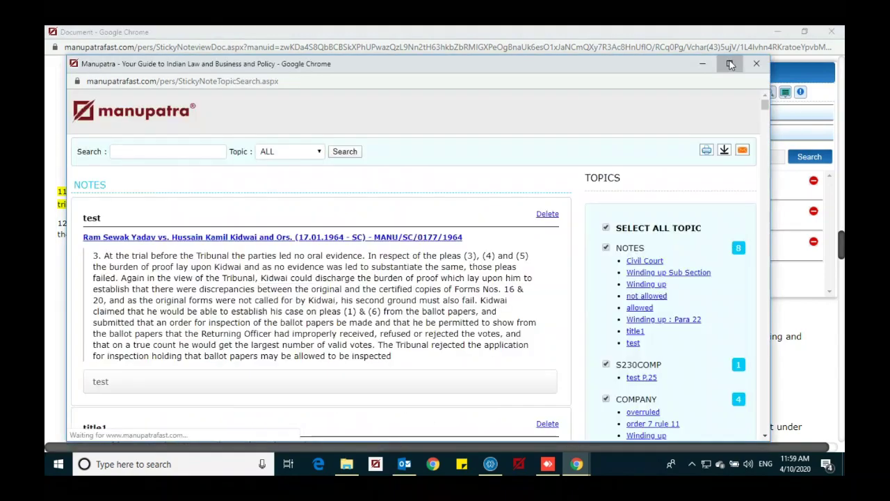
left_click(633, 195)
left_click_drag(839, 77, 840, 403)
left_click(633, 355)
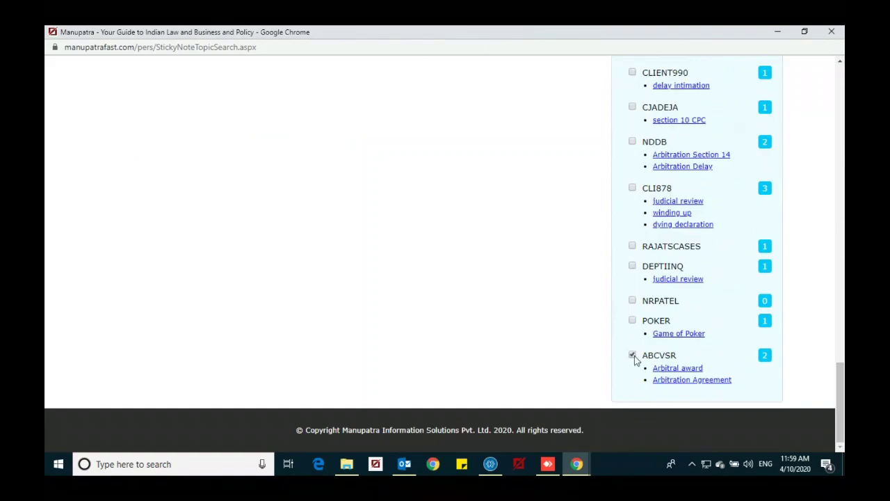
left_click_drag(841, 393, 841, 106)
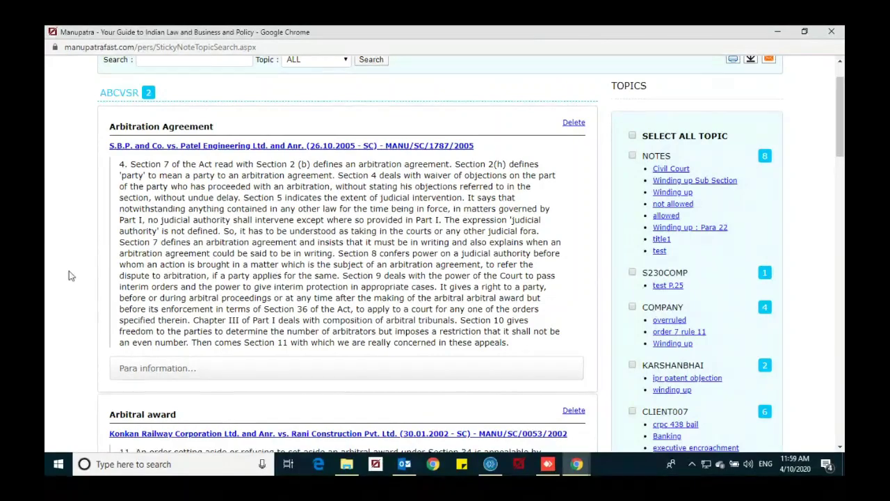
scroll(332, 313, "down", 2)
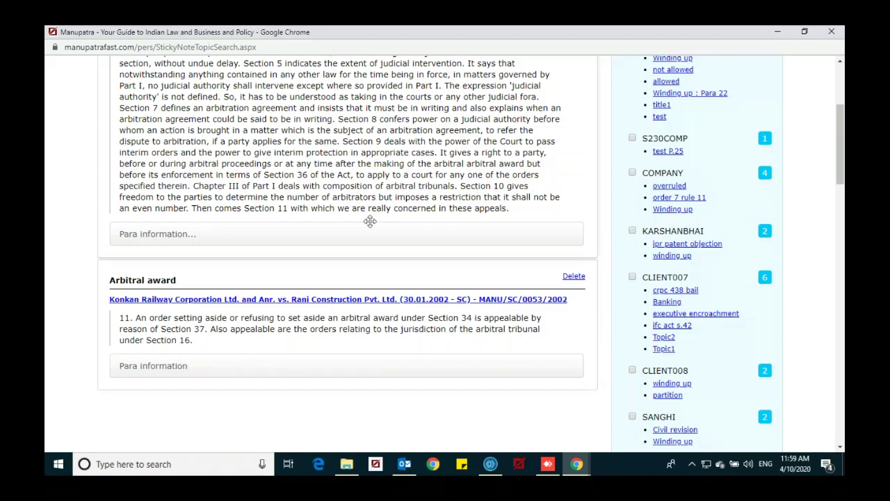
scroll(370, 221, "up", 3)
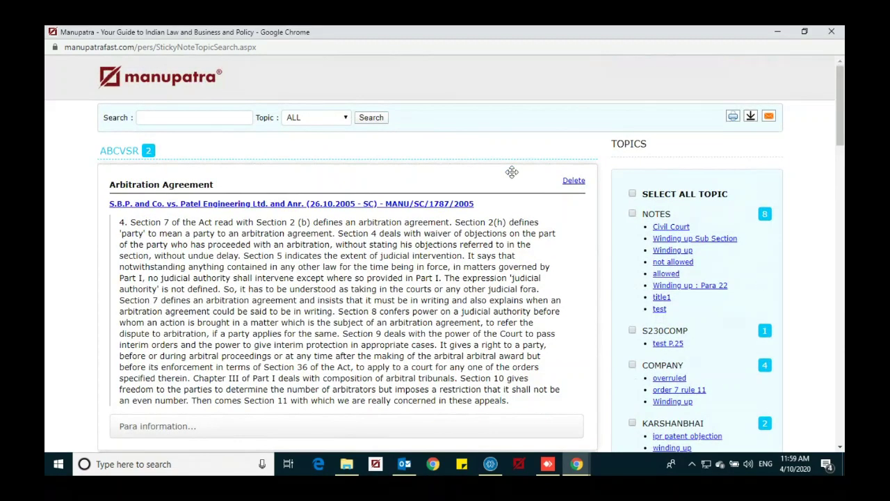
View and close the e-mail form for the ABCVSR notes, and download the notes as a PDF and read through it.
left_click(769, 118)
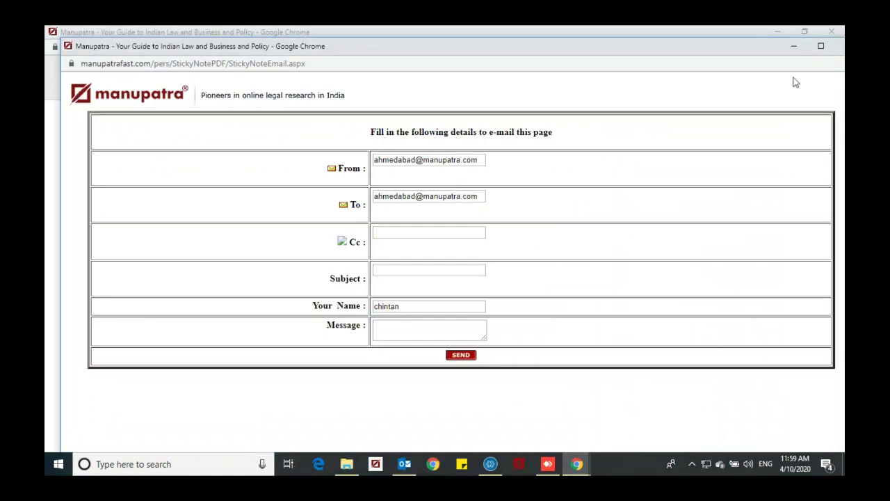
left_click(841, 49)
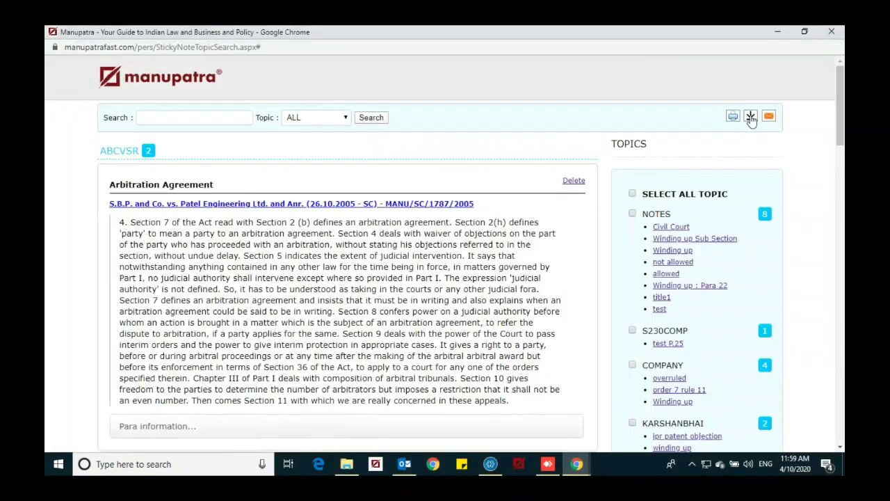
left_click(750, 118)
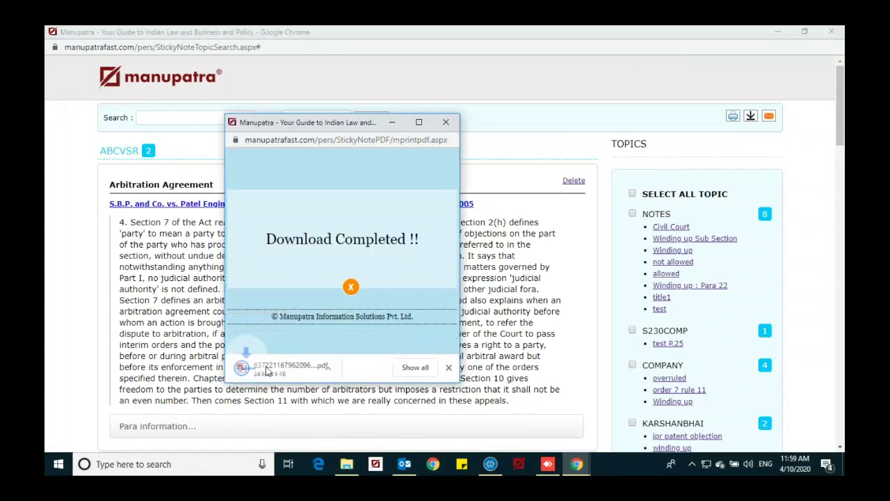
left_click(279, 368)
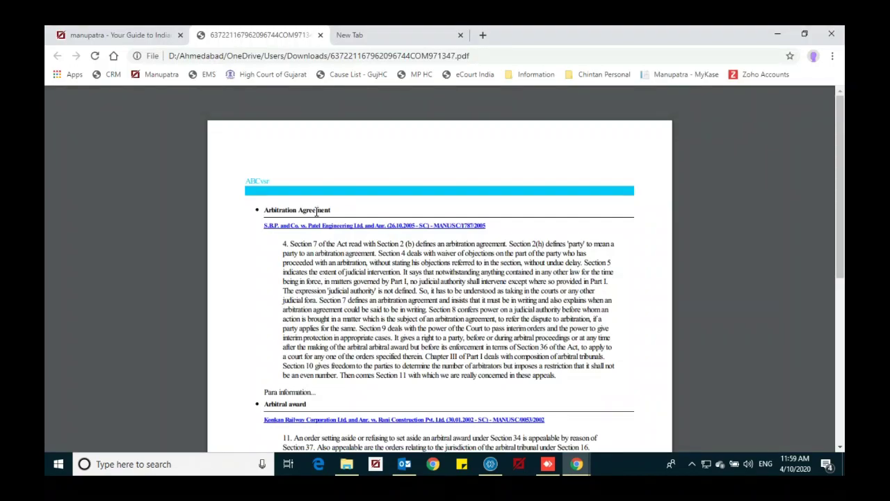
scroll(367, 318, "down", 3)
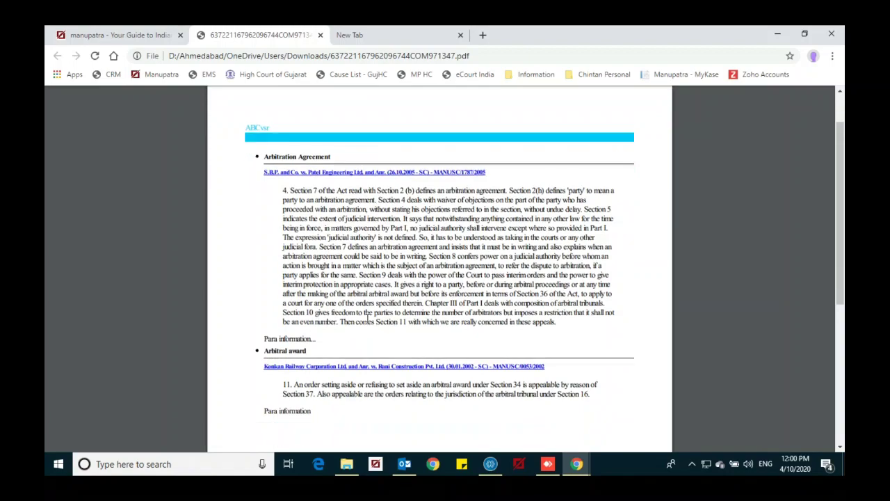
scroll(367, 318, "down", 1)
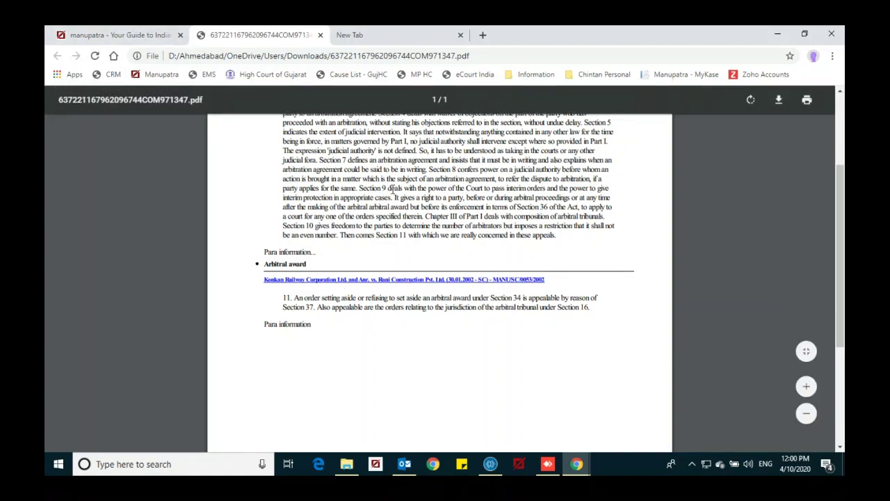
Return to the Konkan Railway judgment window, collapse its Sticky Note tools, and close the window from the start of the judgment.
left_click(158, 36)
key("alt+Tab")
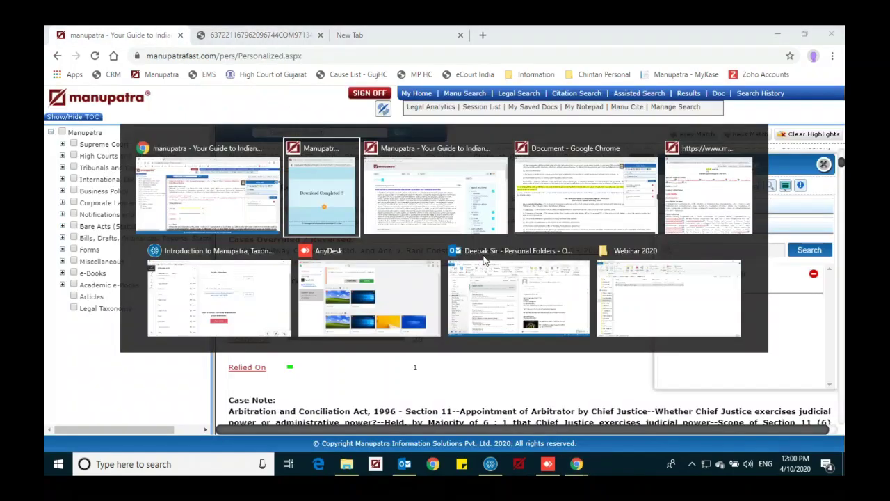
key("alt+Tab")
key("alt+Tab")
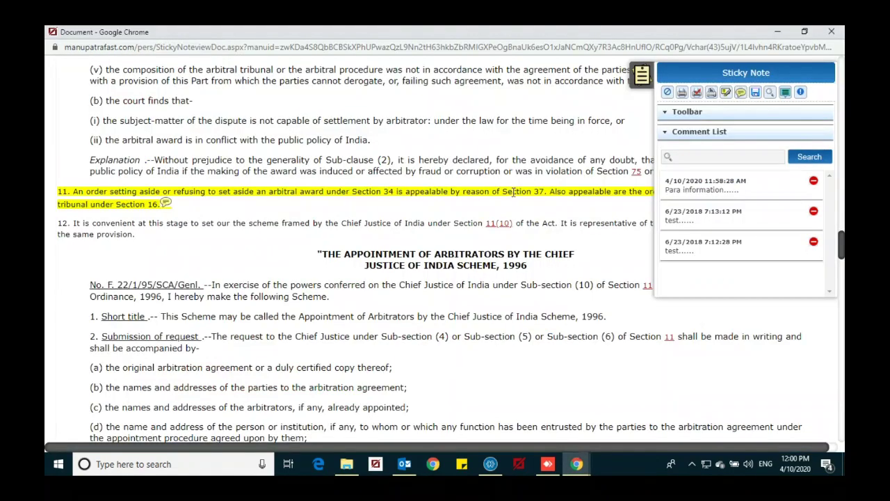
scroll(485, 260, "up", 15)
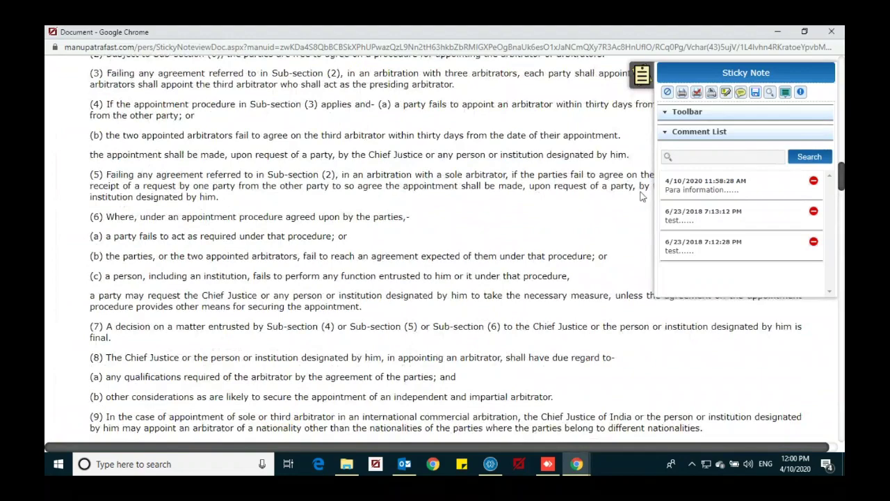
left_click(642, 74)
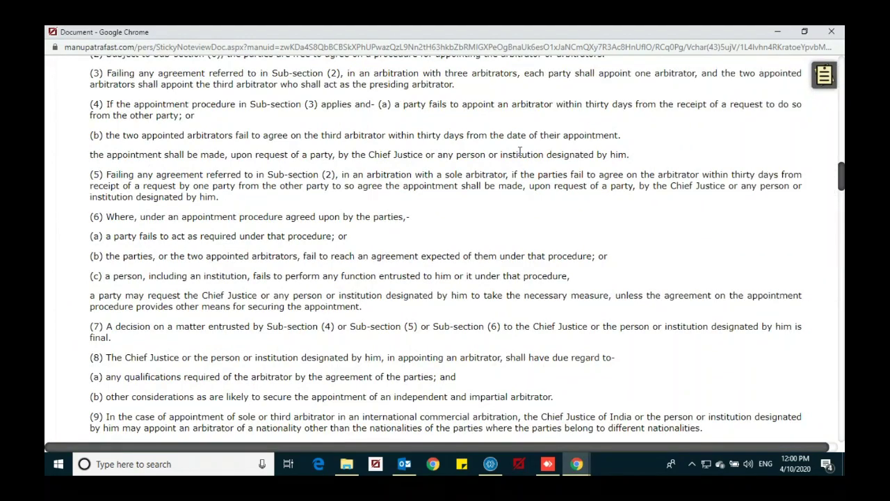
scroll(519, 152, "up", 1)
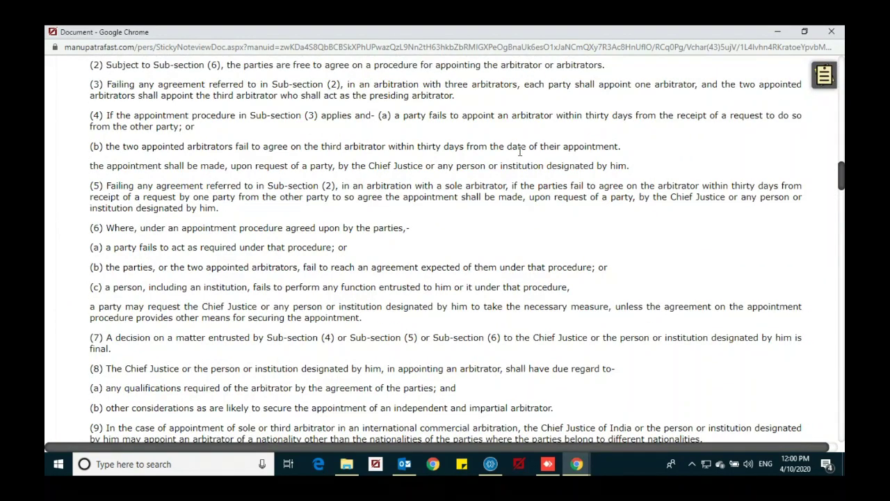
scroll(520, 151, "up", 3)
scroll(520, 152, "up", 10)
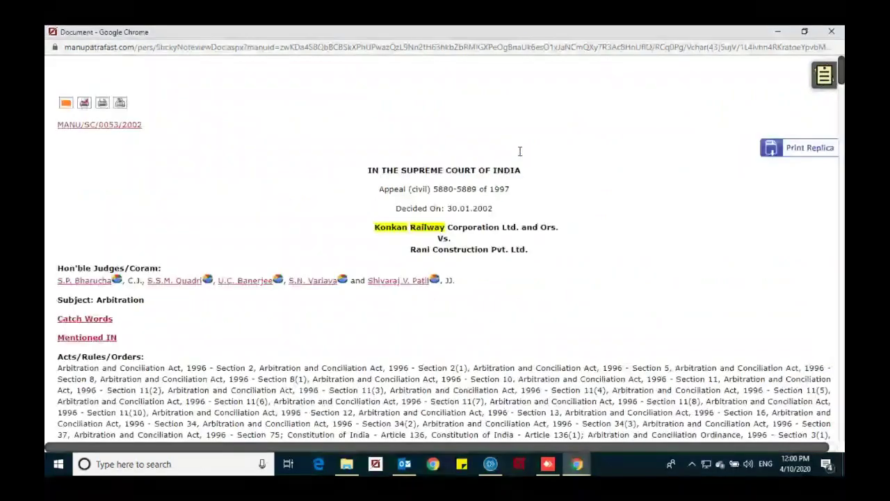
left_click(831, 31)
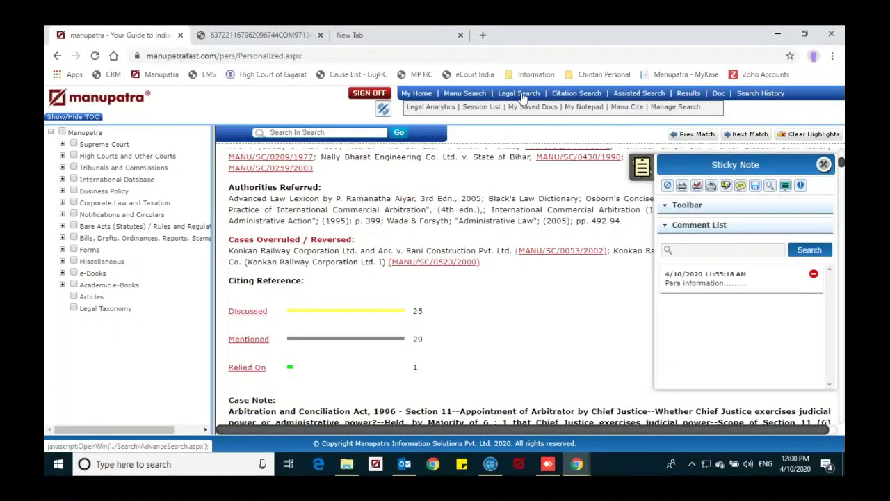
View the equivalent citations of MANU/SC/0430/1990 and copy the party name Nally Bharat Engineering from the cases referred.
left_click(563, 159)
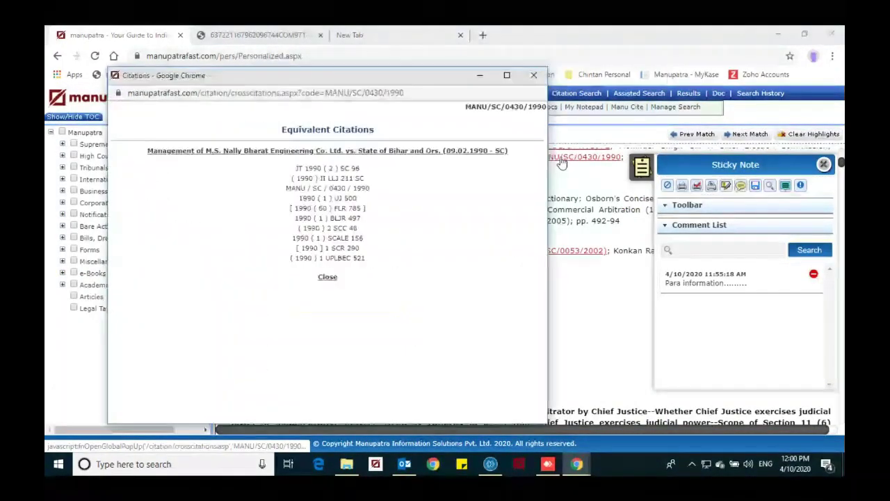
left_click(533, 75)
scroll(484, 188, "up", 2)
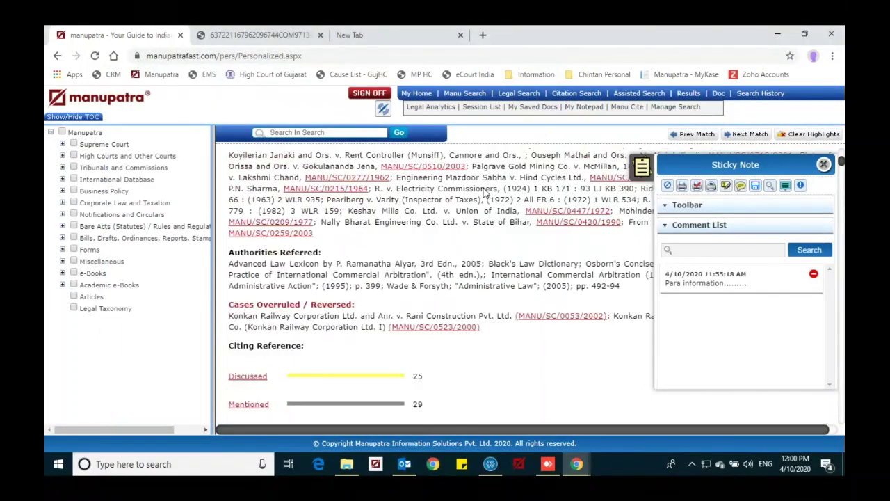
scroll(485, 188, "up", 1)
left_click_drag(321, 271, 422, 270)
key("ctrl+c")
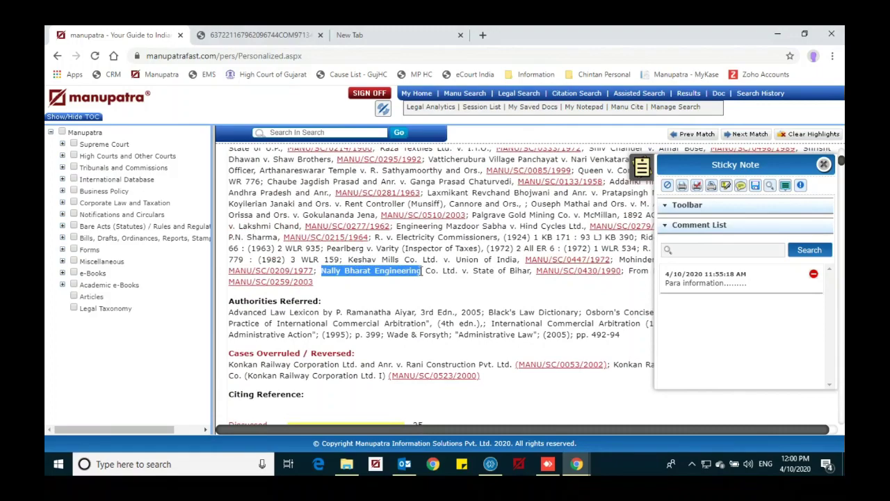
Run an advance Legal Search with Nally Bharat Engineering as the appellant/respondent.
left_click(523, 93)
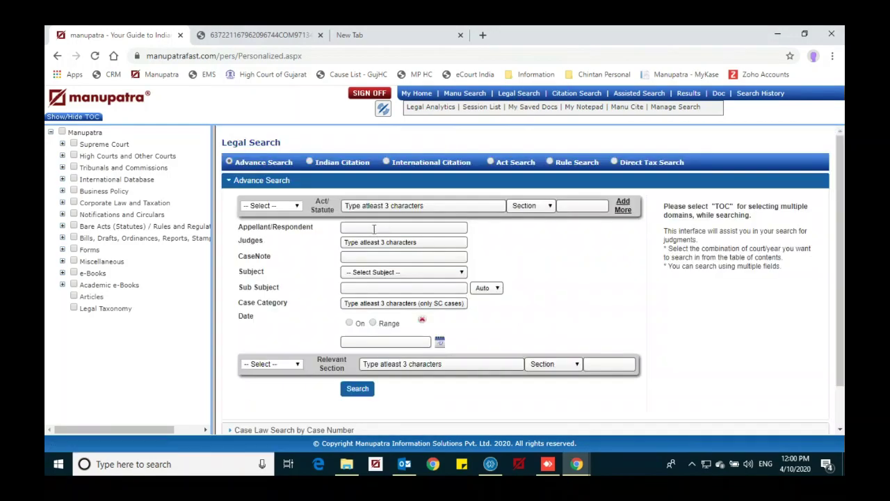
left_click(373, 228)
key("ctrl+v")
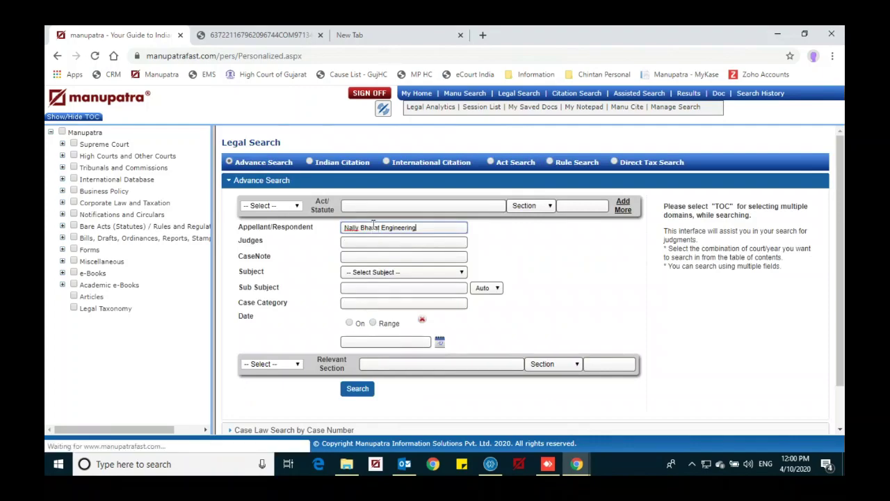
Filter the search results to the Supreme Court of India and open the Nally Bharat Engineering vs. State of Bihar judgment.
scroll(466, 264, "down", 1)
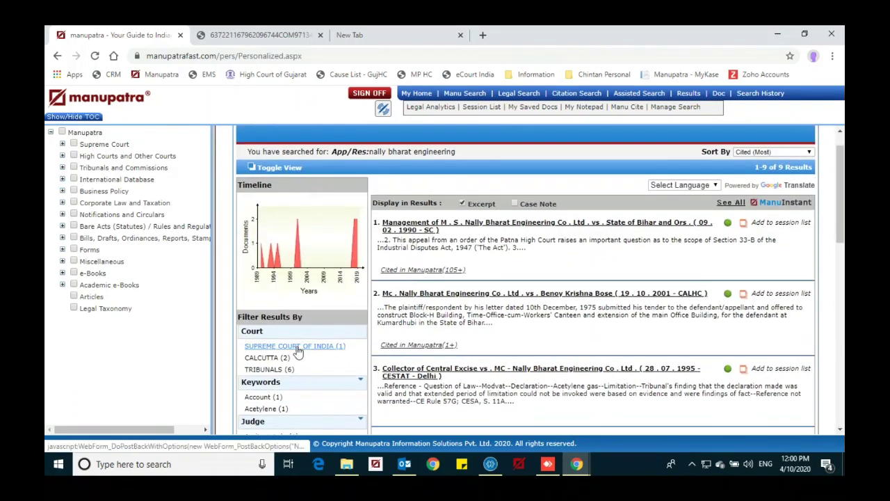
left_click(297, 347)
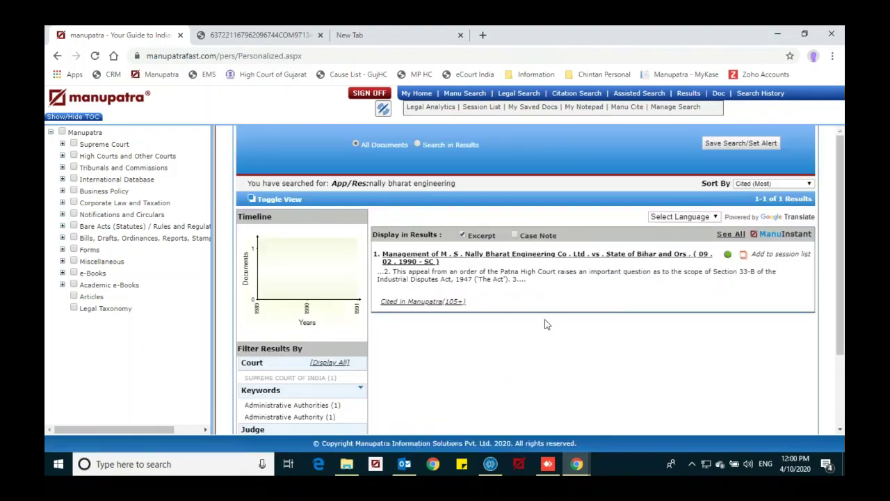
left_click(601, 259)
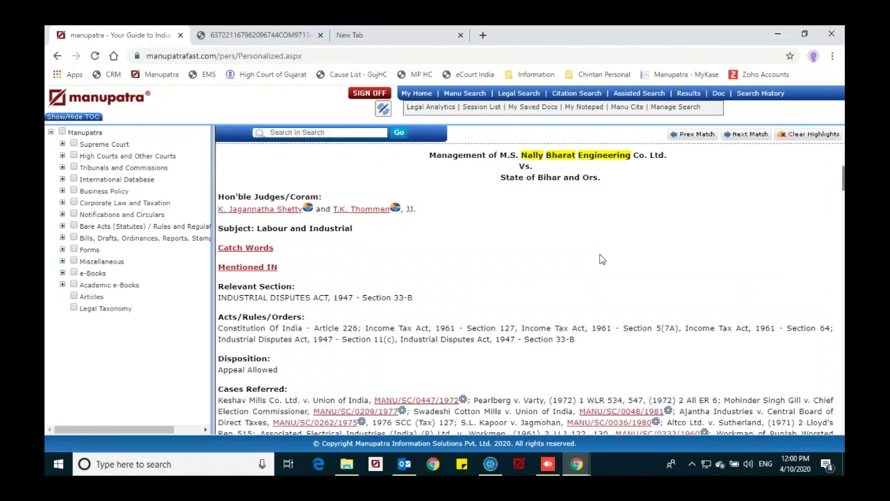
Open My Notepad beside the Nally Bharat Engineering judgment and look through the judgment's case note and opening paragraphs.
scroll(602, 258, "up", 3)
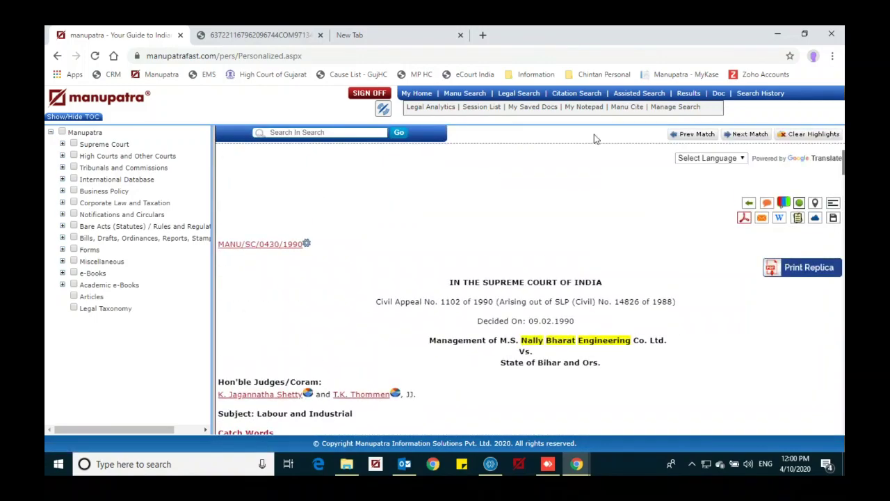
left_click(584, 110)
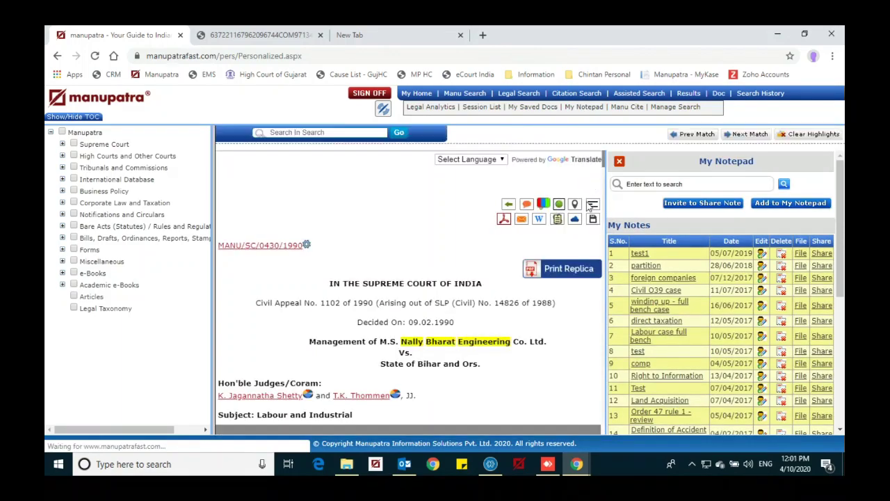
scroll(574, 329, "down", 8)
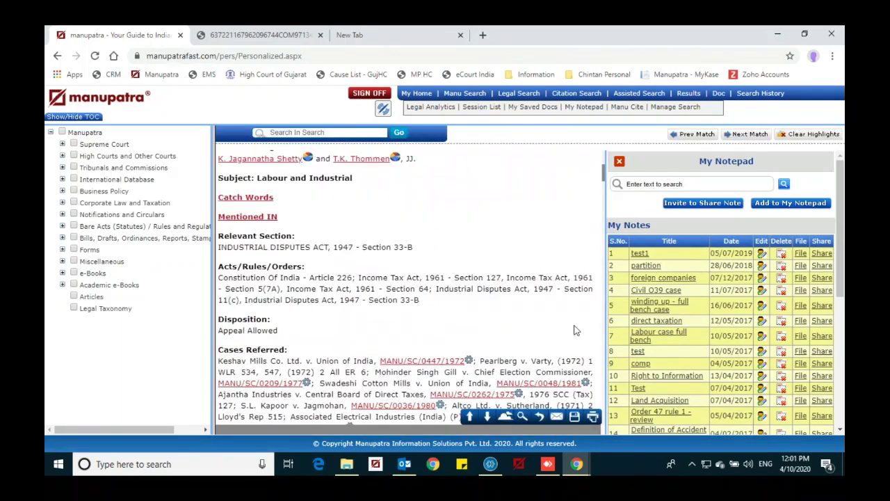
scroll(575, 330, "down", 3)
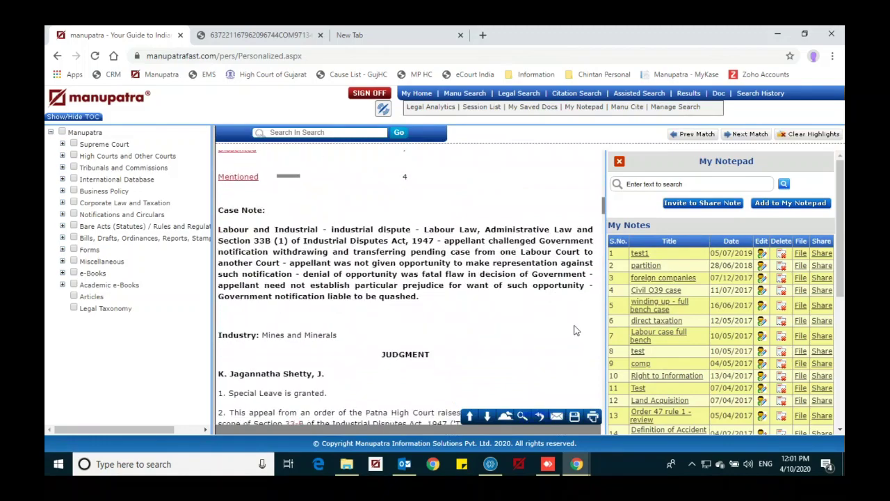
scroll(574, 330, "down", 3)
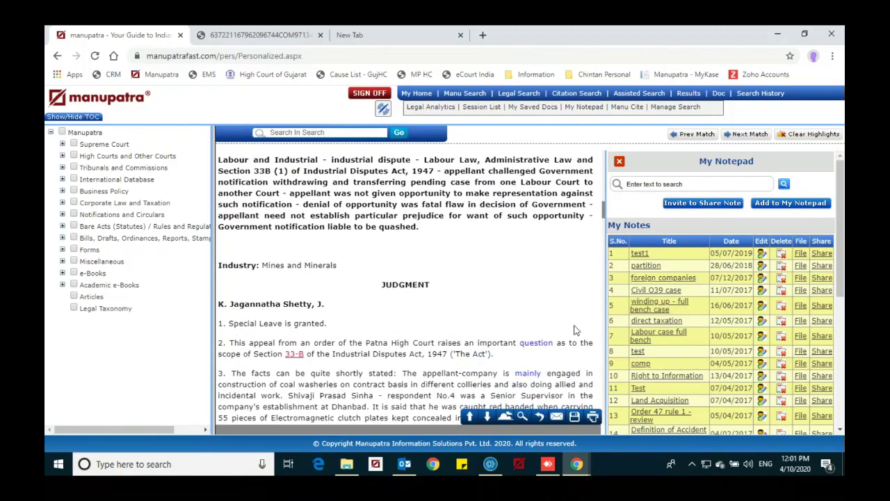
scroll(575, 329, "down", 3)
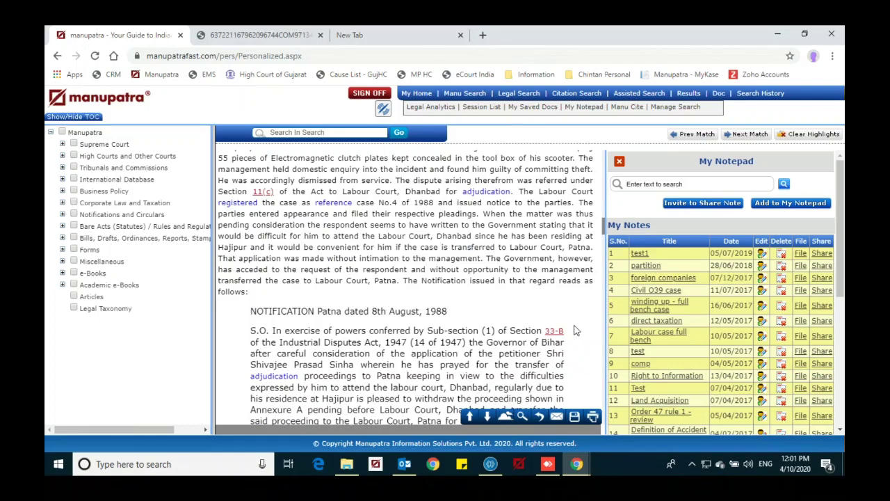
scroll(575, 329, "down", 3)
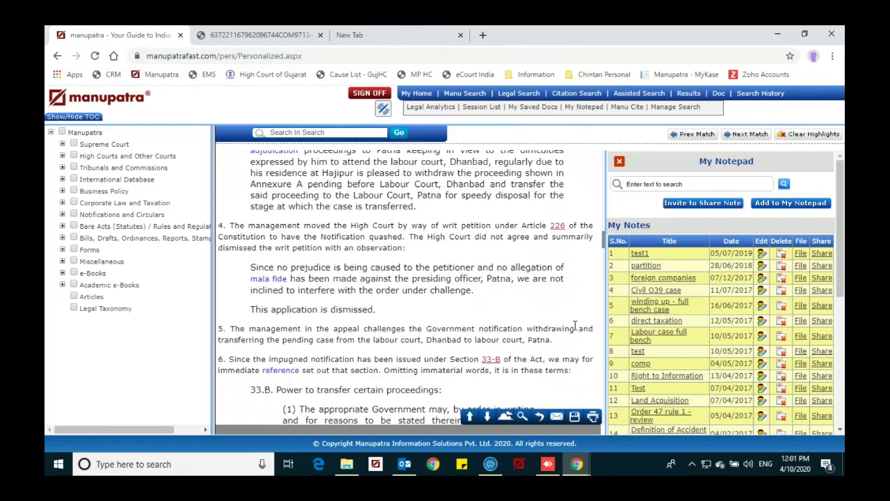
scroll(575, 326, "up", 15)
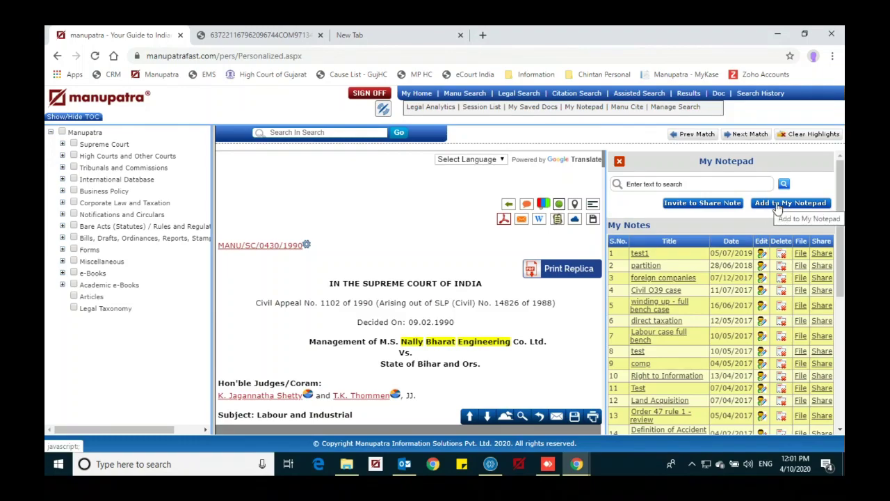
Start a new My Notepad note titled "industrial disputes section 25", correcting the misspelled first word.
left_click(777, 204)
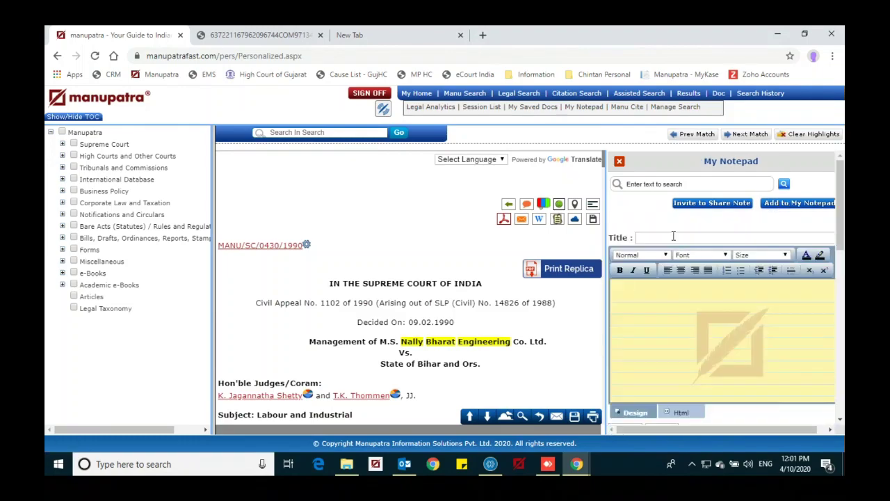
left_click(671, 237)
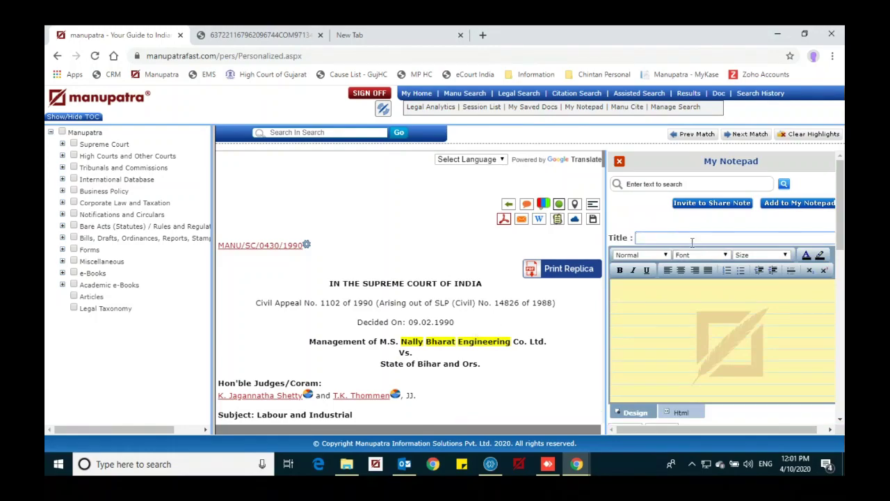
type("indistrial disputes section 2")
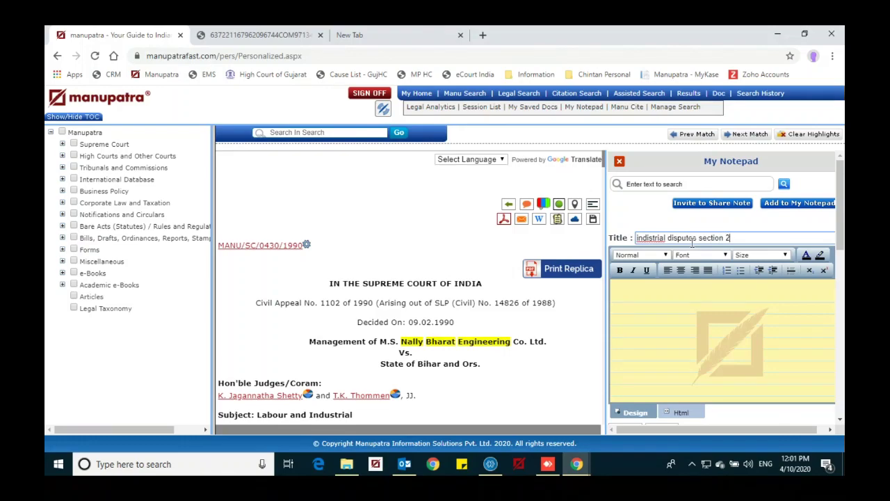
type("5")
right_click(654, 240)
left_click(682, 247)
Write "key points" and "comments." on separate lines in the note's body and submit the note.
left_click(631, 292)
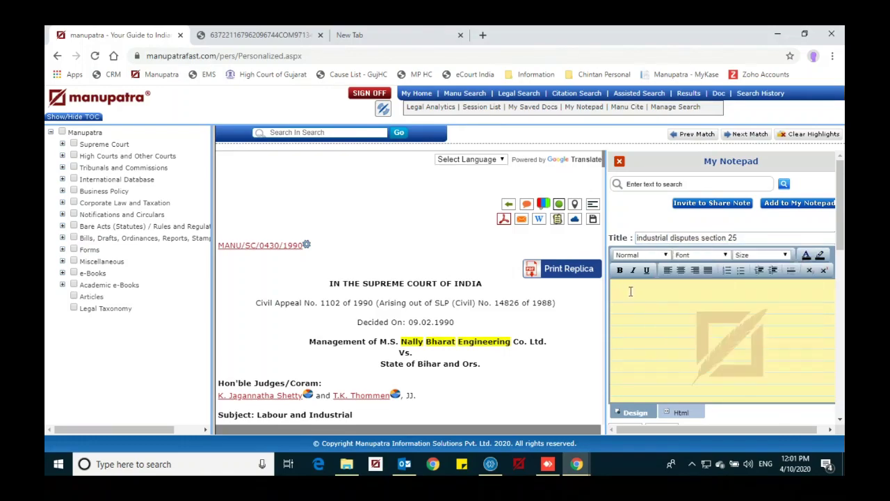
scroll(440, 350, "down", 5)
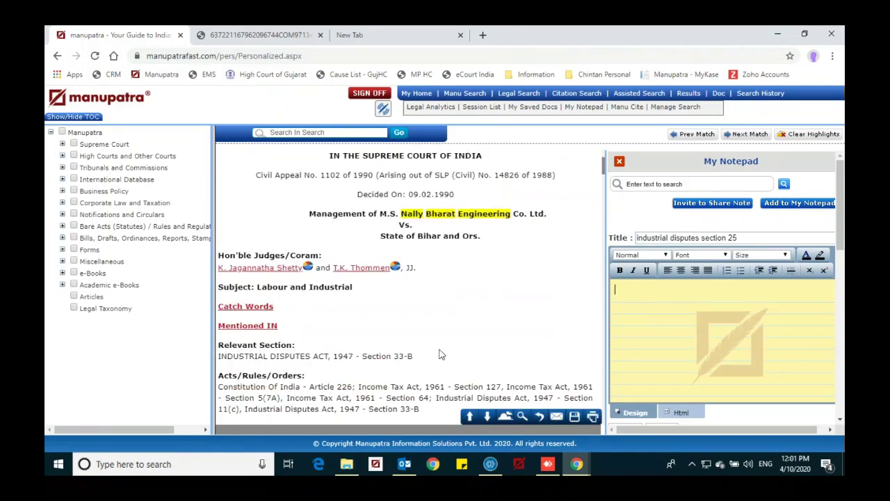
scroll(440, 352, "down", 6)
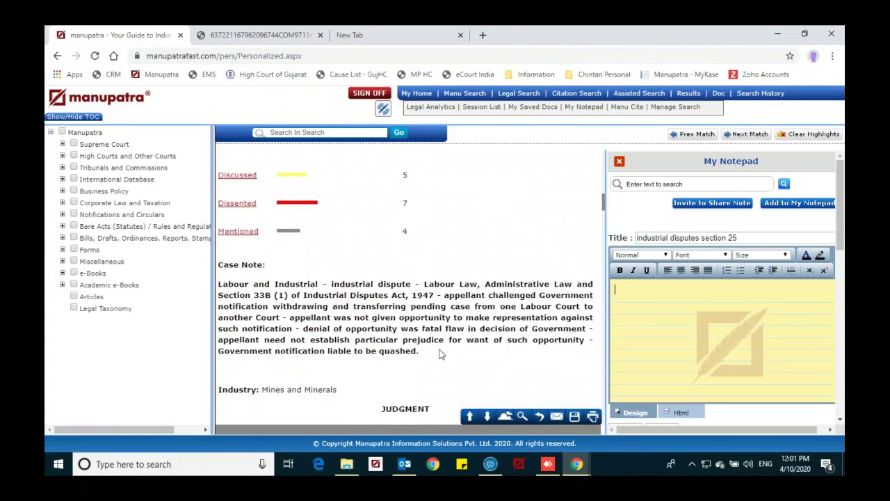
scroll(440, 351, "down", 3)
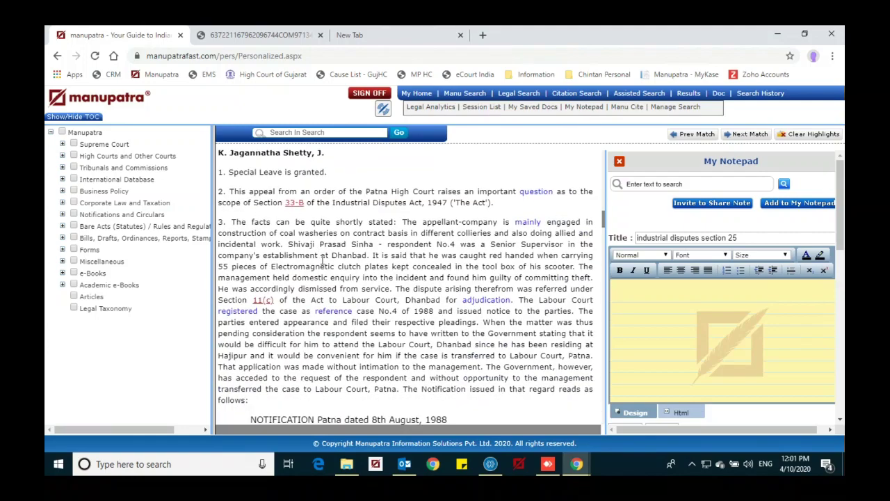
scroll(322, 263, "down", 1)
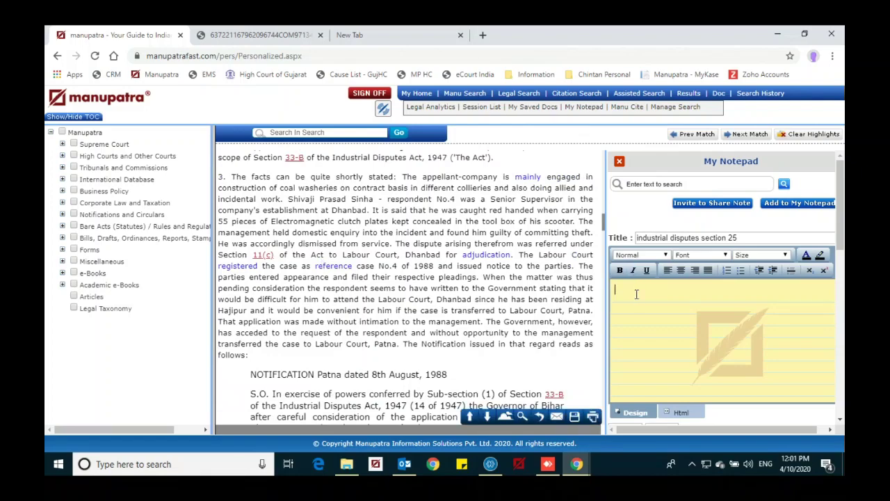
type("key points")
key("Return")
type("comments.")
scroll(732, 353, "down", 2)
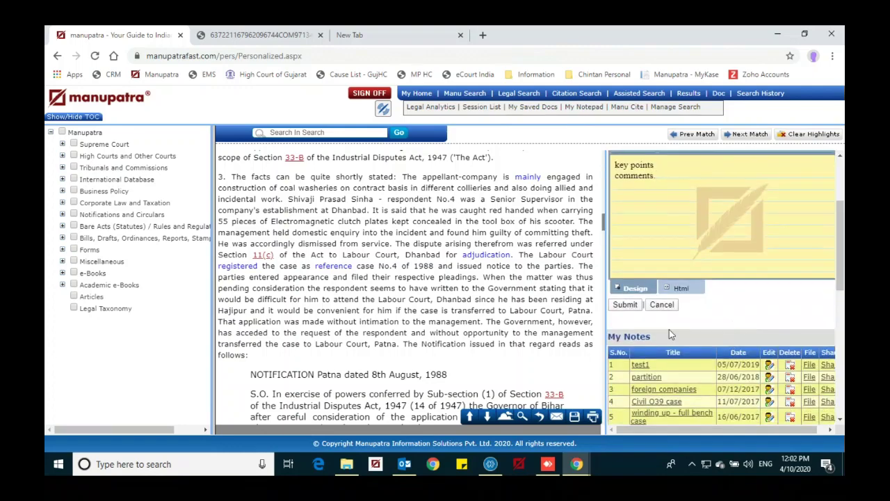
left_click(620, 306)
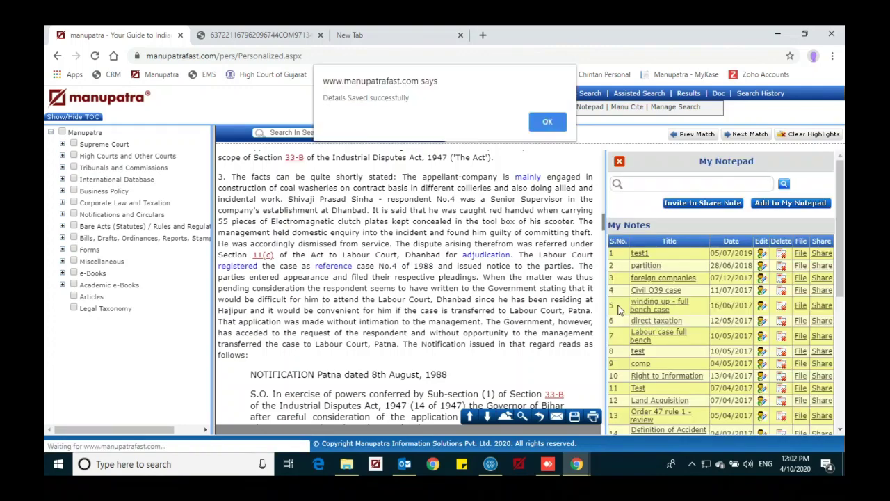
left_click(551, 124)
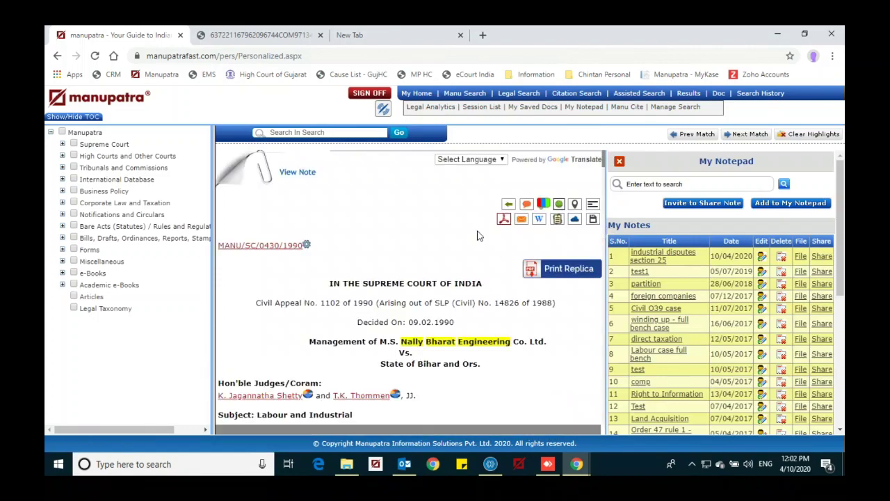
Close My Notepad, view the note attached to the judgment, and close the note.
left_click(617, 163)
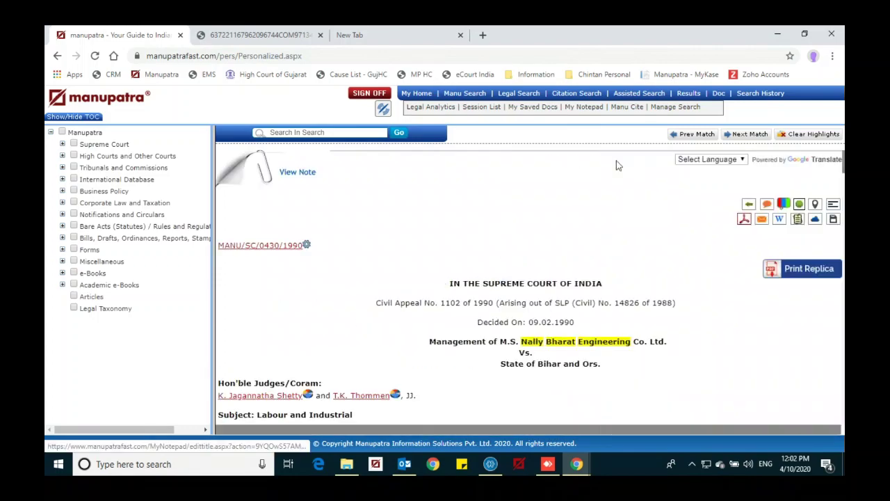
left_click(284, 173)
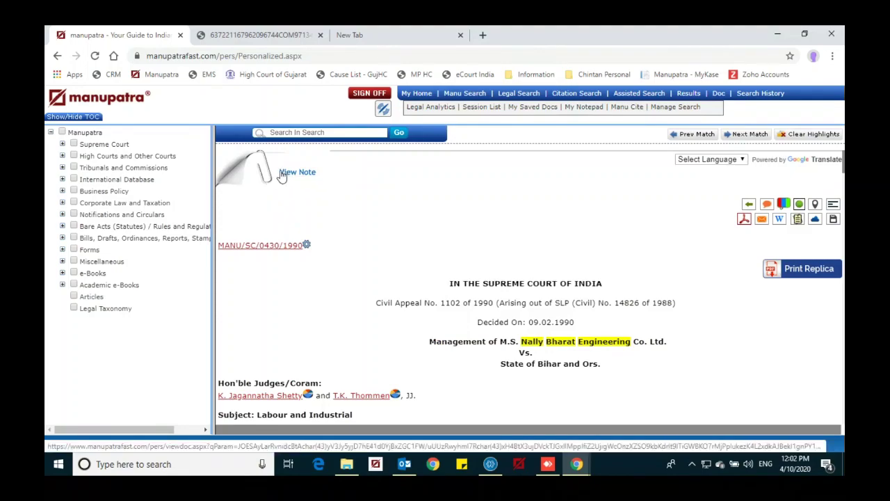
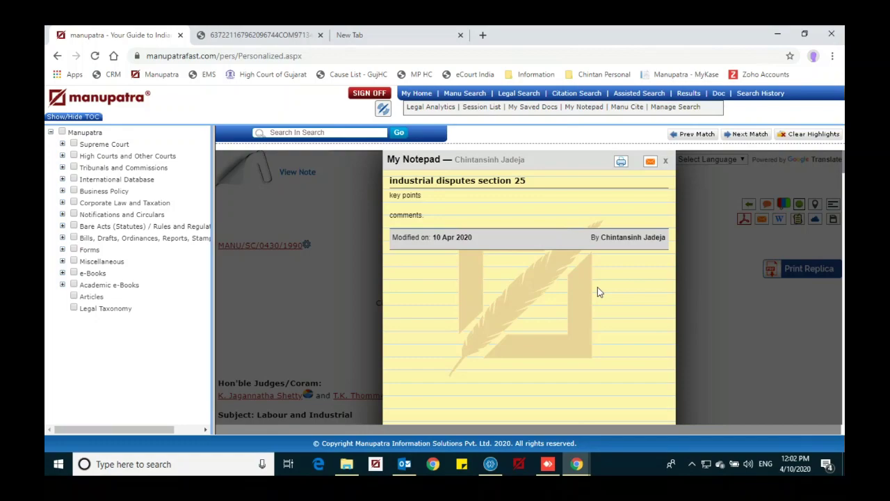
left_click(665, 163)
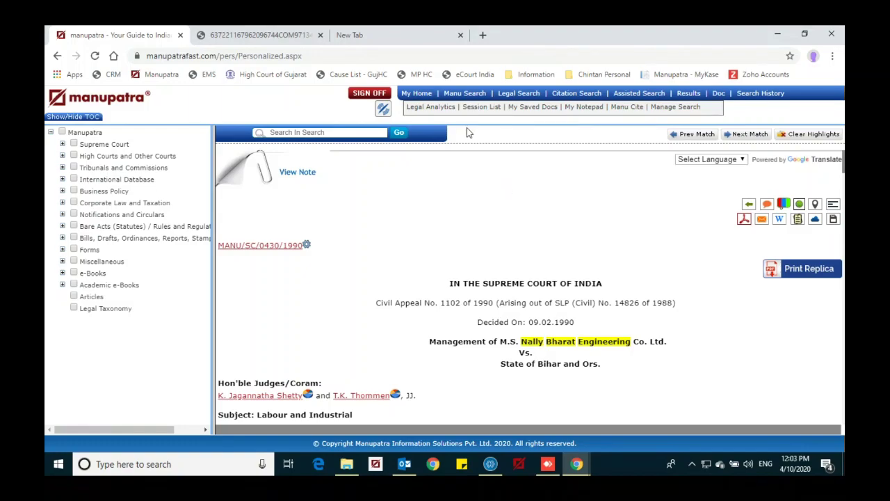
Set up an international Citation Search with AllER as the publisher and 1943 as the year.
left_click(575, 96)
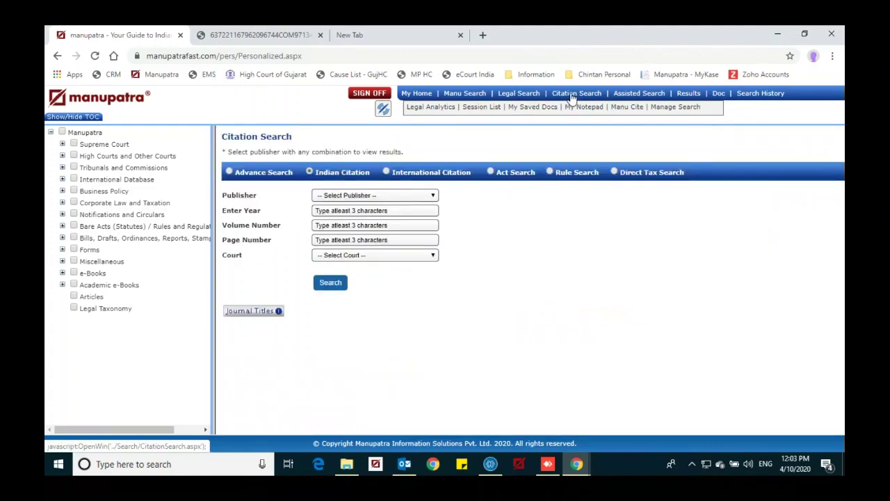
left_click(387, 173)
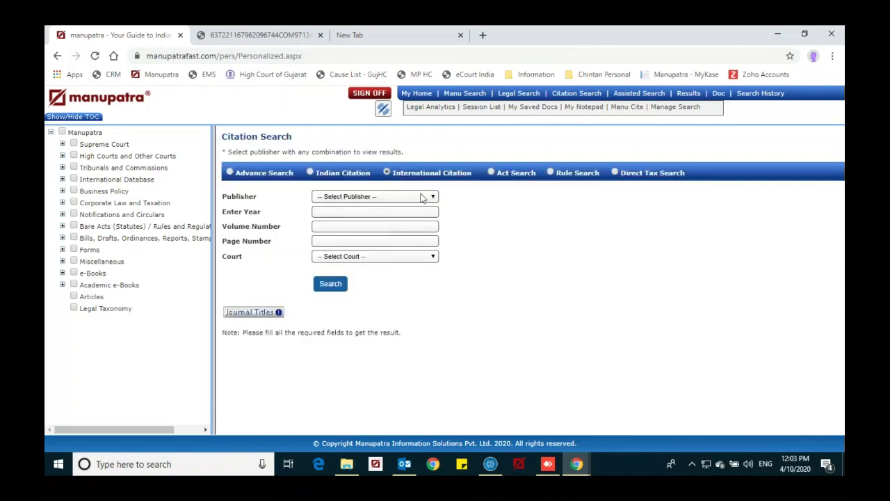
left_click(434, 197)
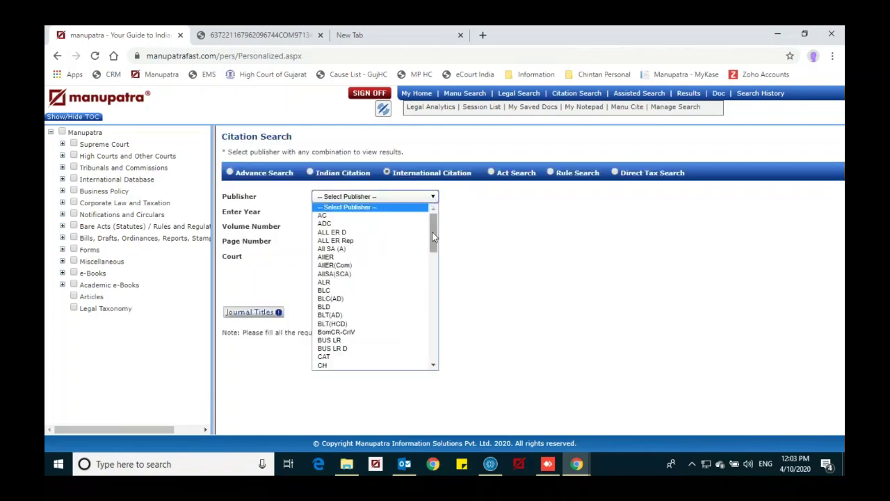
left_click_drag(433, 237, 431, 217)
left_click(409, 258)
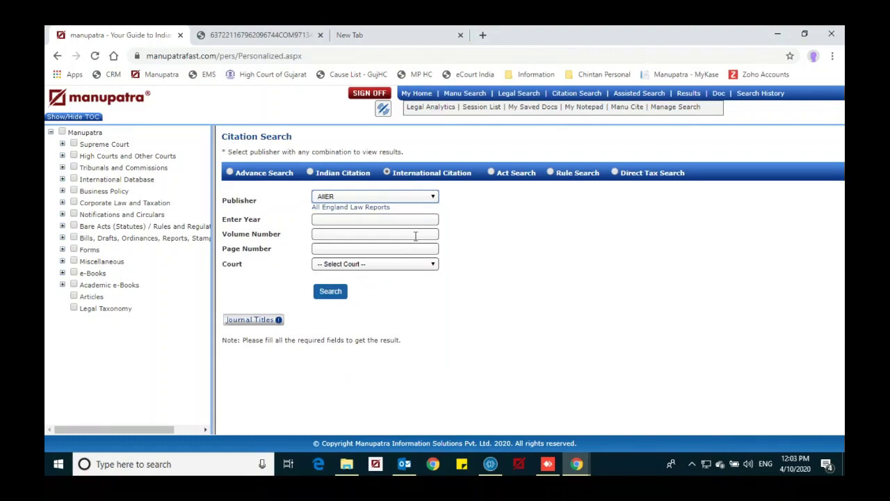
left_click(380, 220)
right_click(379, 219)
left_click(365, 219)
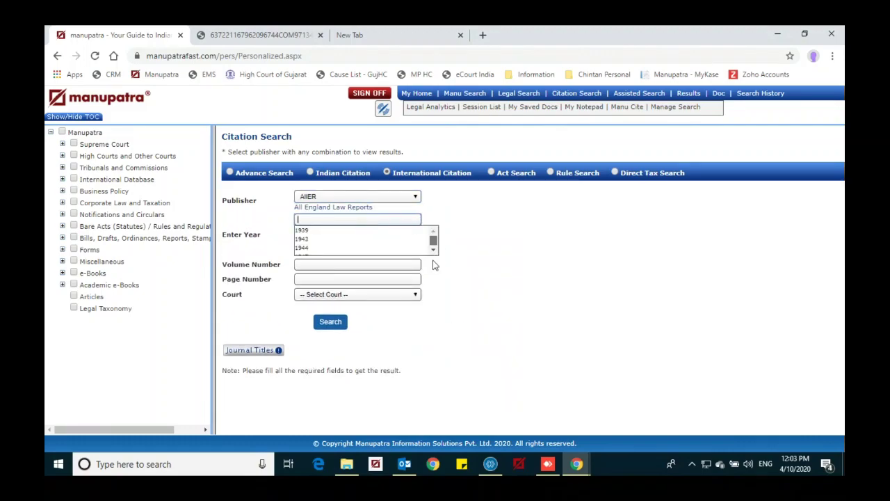
left_click(336, 245)
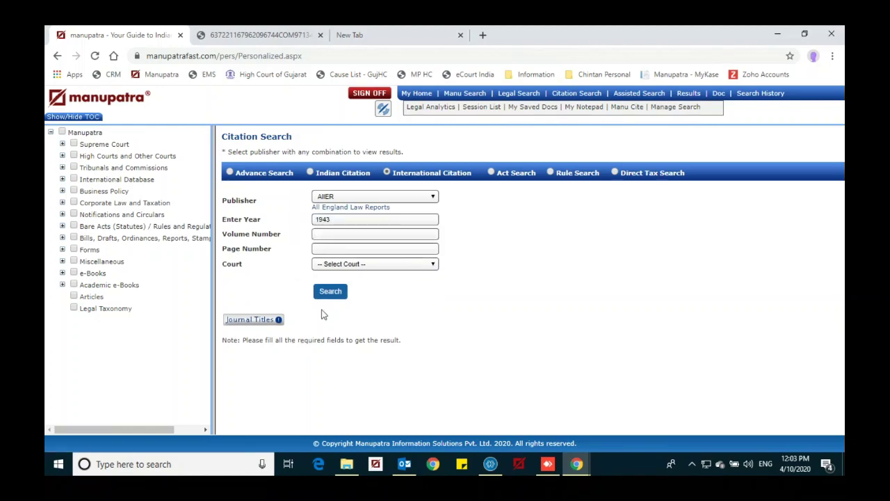
Try to run the citation search, filling in volume number 2 and page number 1.
left_click(330, 292)
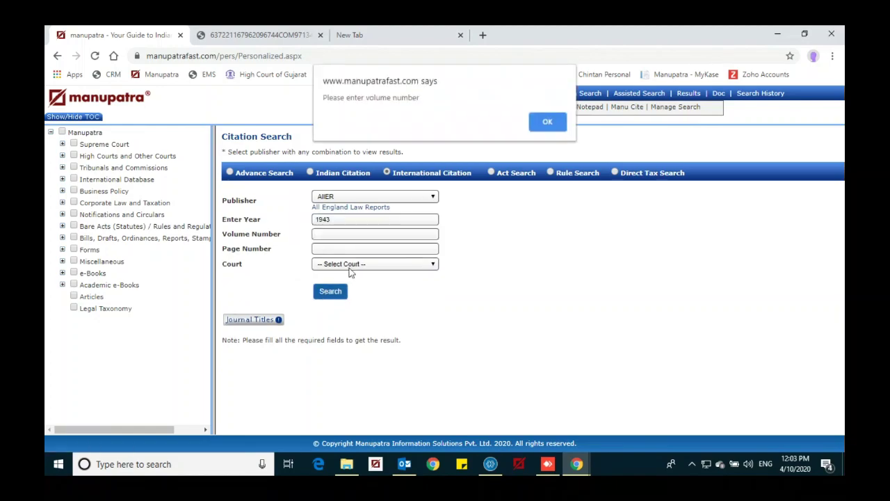
left_click(548, 122)
left_click(330, 234)
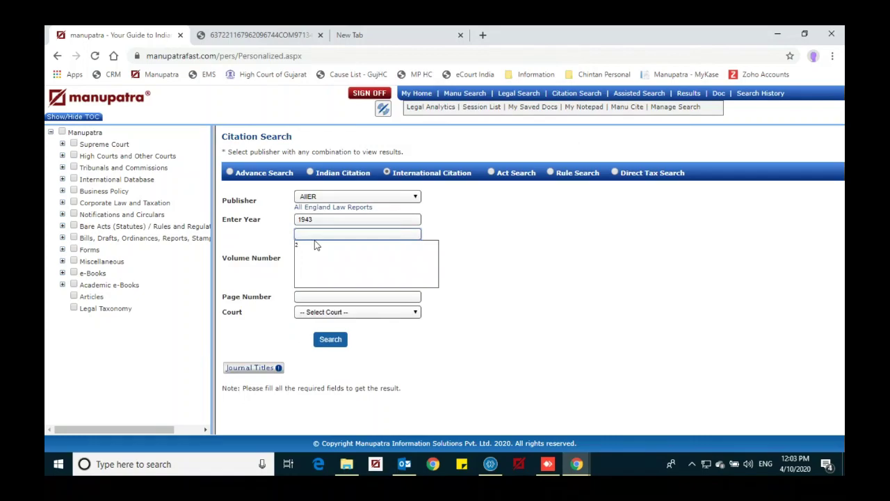
left_click(315, 245)
left_click(322, 248)
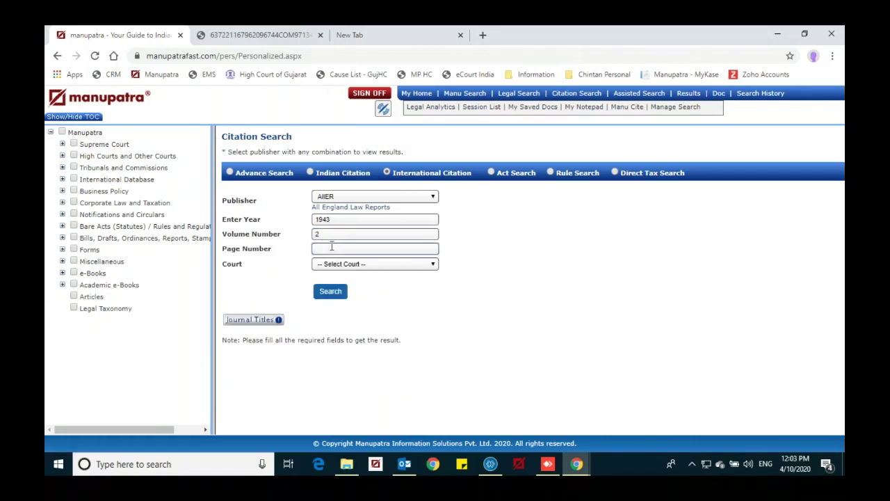
left_click(331, 291)
left_click(548, 122)
left_click(359, 250)
type("1")
Browse the international publisher options and open the Journal Titles list of publishers.
left_click(399, 198)
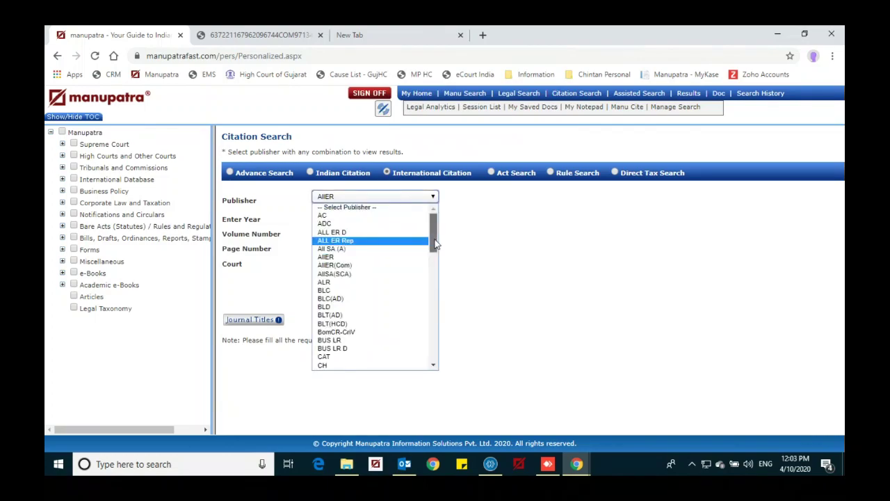
left_click_drag(433, 235, 408, 334)
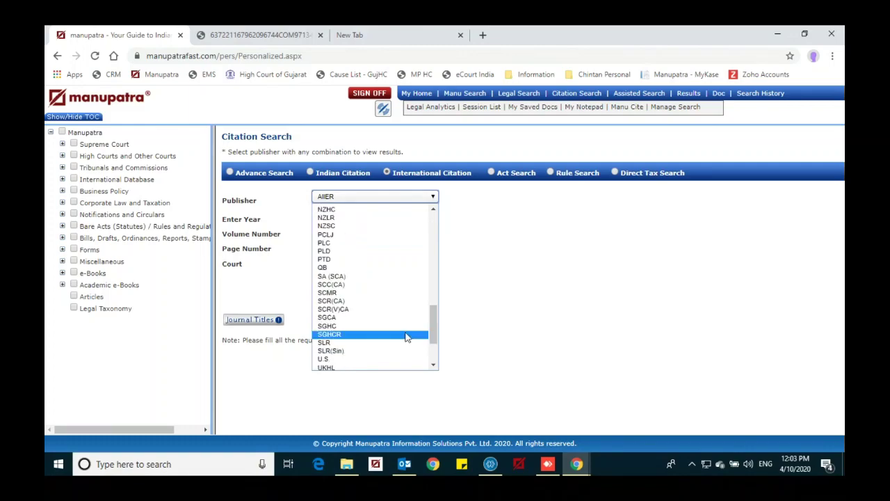
left_click(246, 321)
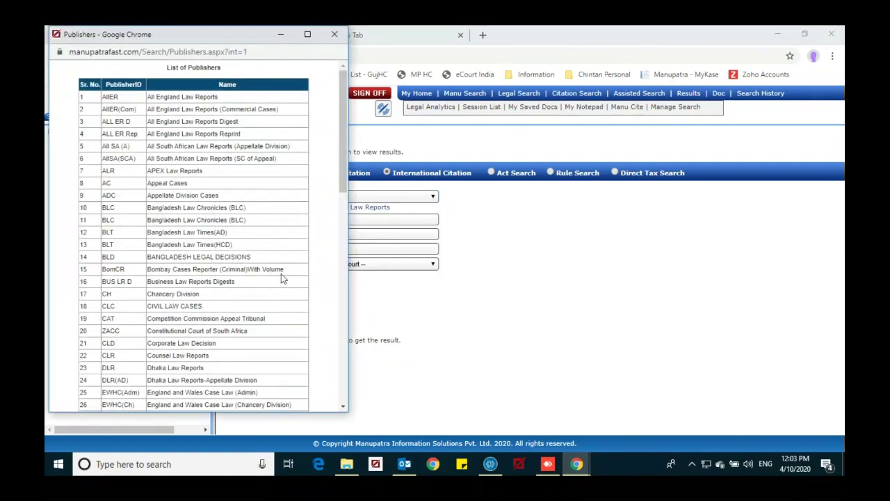
Look through the full list of international publishers and close the list.
scroll(281, 277, "down", 2)
scroll(281, 274, "down", 7)
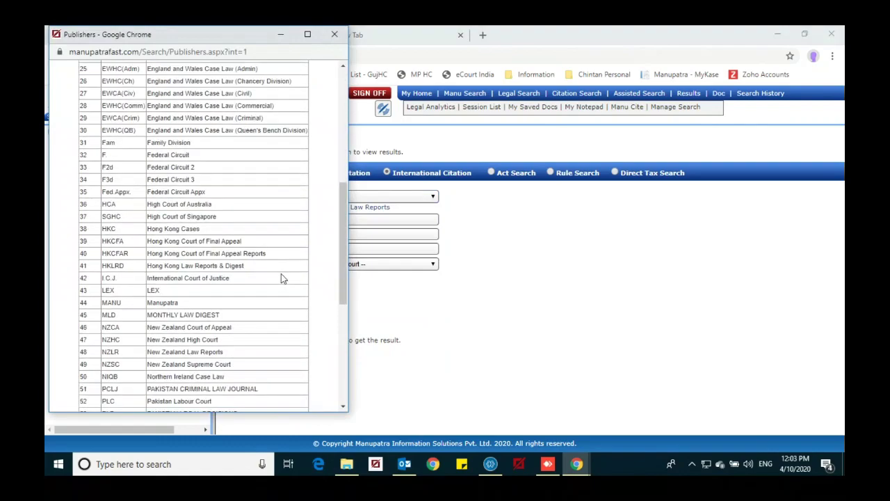
scroll(281, 276, "down", 3)
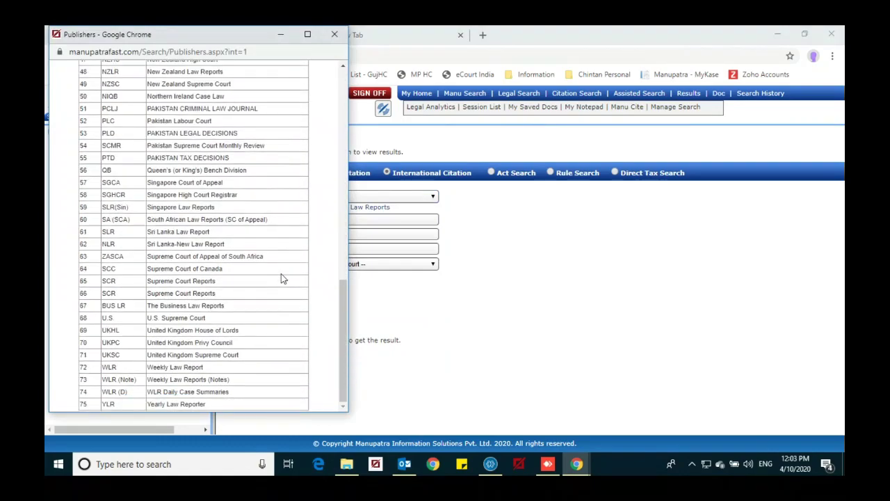
scroll(281, 277, "up", 2)
scroll(281, 276, "up", 8)
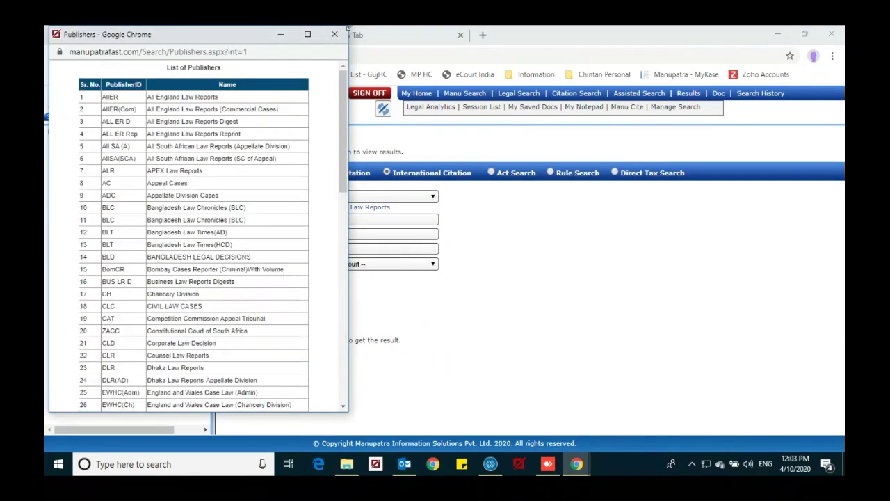
left_click(336, 35)
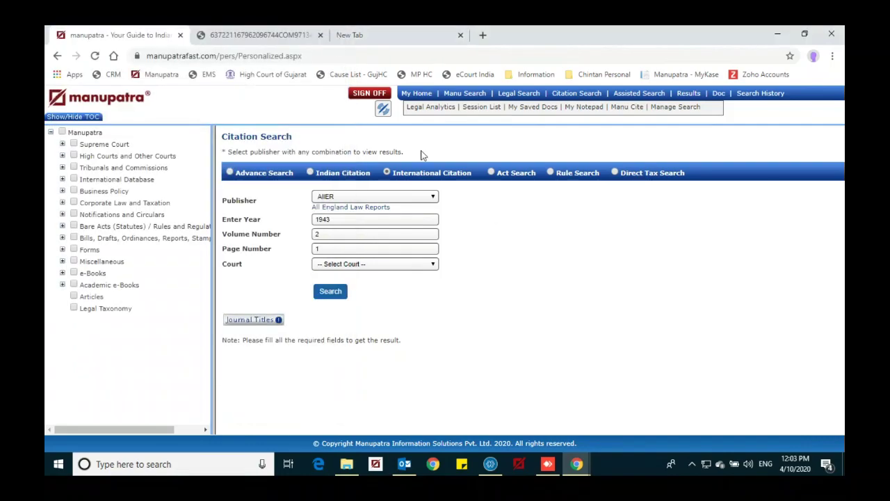
Return to My Home and dismiss the Webinar notice.
left_click(416, 94)
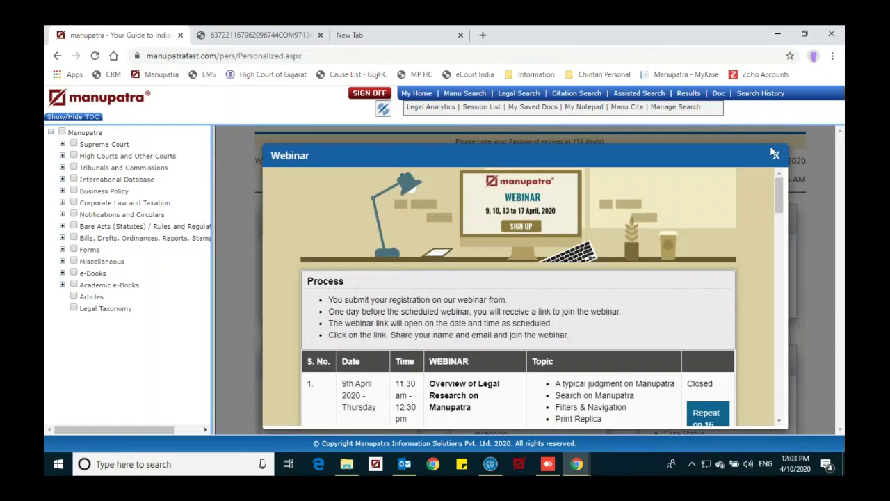
left_click(776, 159)
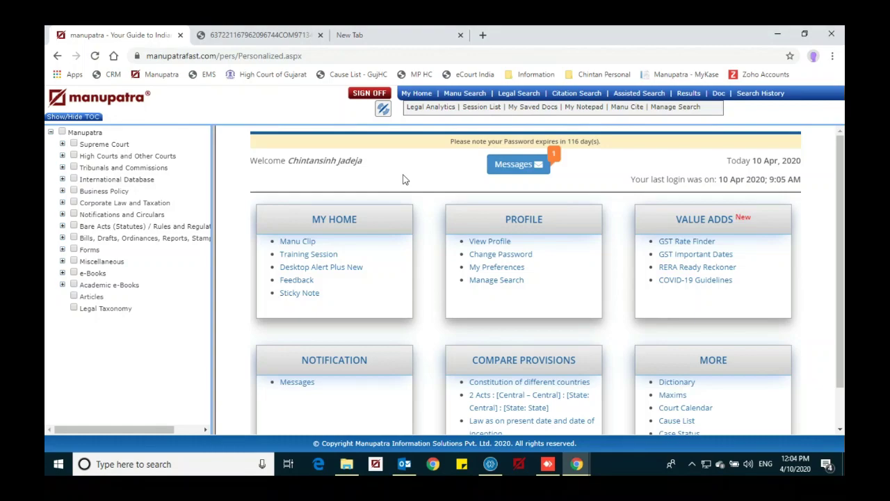
Browse the Supreme Court Judgment periods and the High Courts and Other Courts list in the database tree, collapsing each sub-list after viewing.
left_click(63, 144)
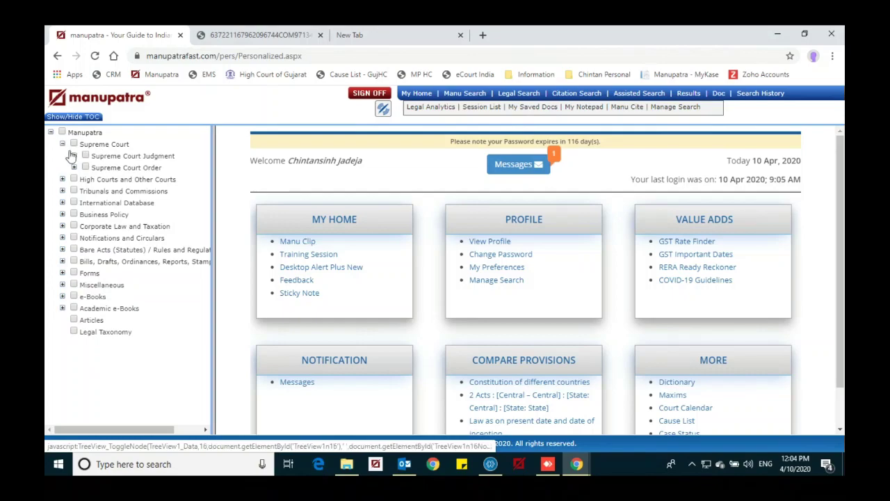
left_click(75, 155)
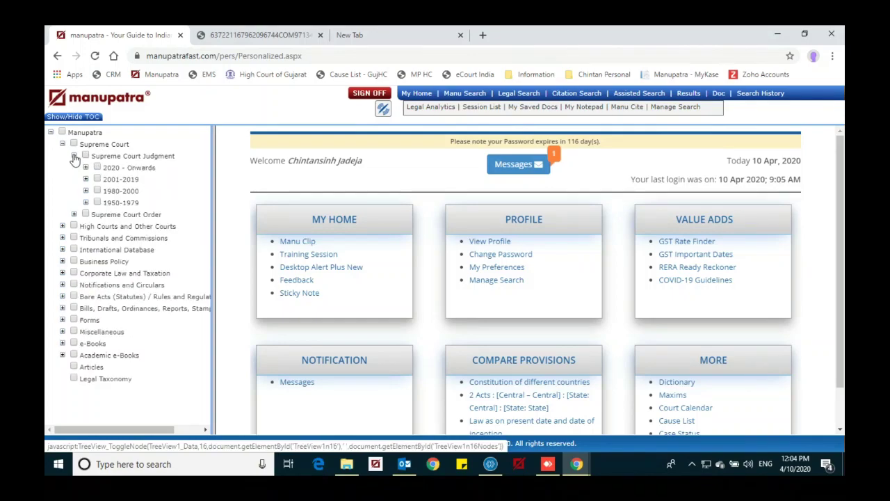
left_click(74, 156)
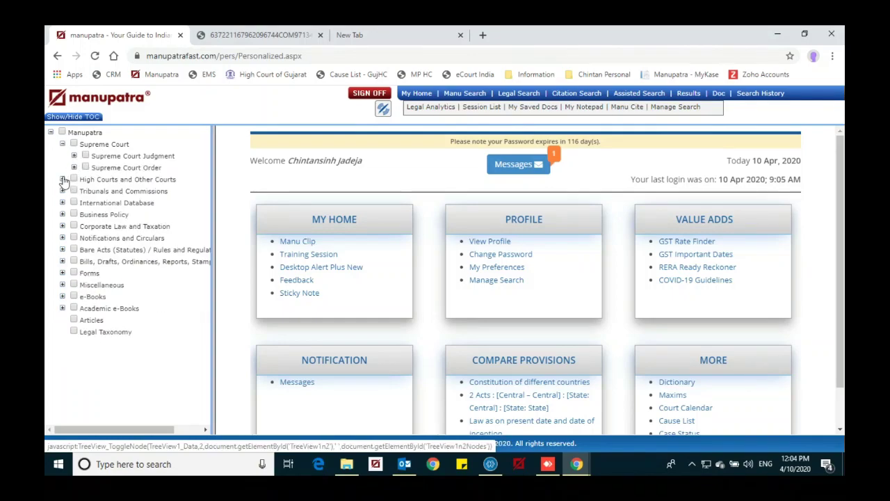
left_click(64, 181)
scroll(139, 286, "down", 1)
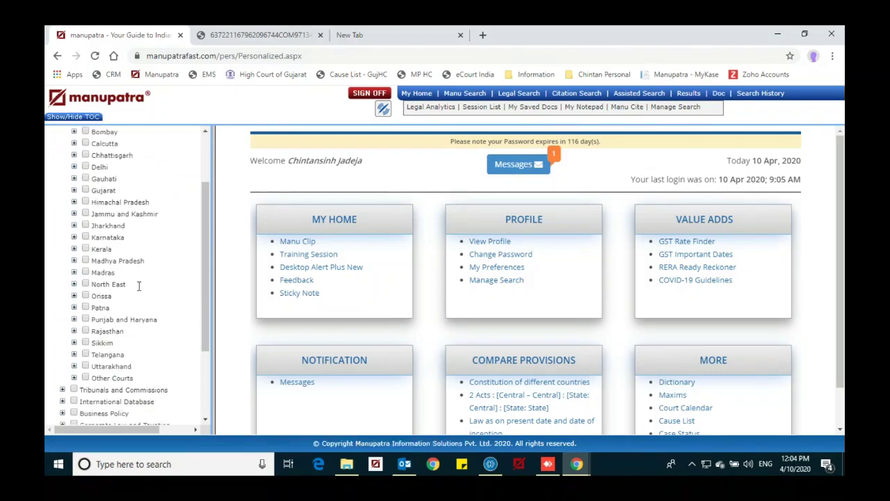
scroll(139, 286, "up", 2)
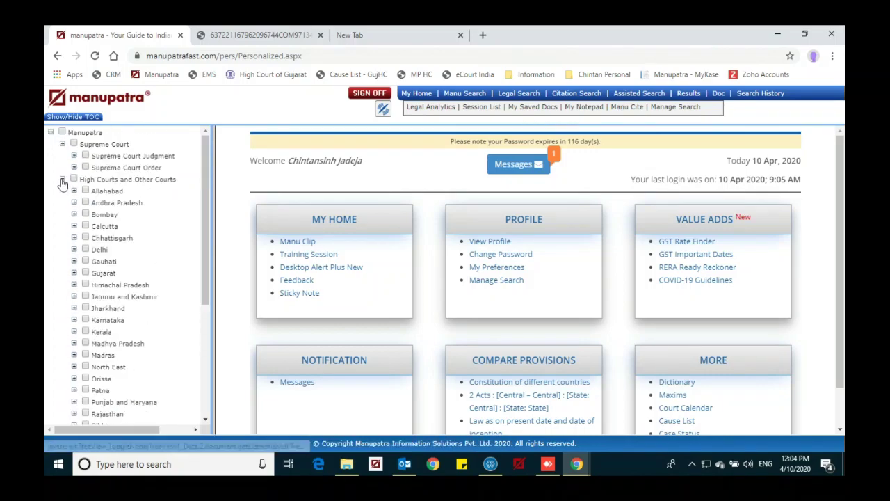
left_click(62, 181)
Examine the Tribunals and Commissions list and the International Database countries in the database tree, collapsing both branches after viewing.
left_click(62, 191)
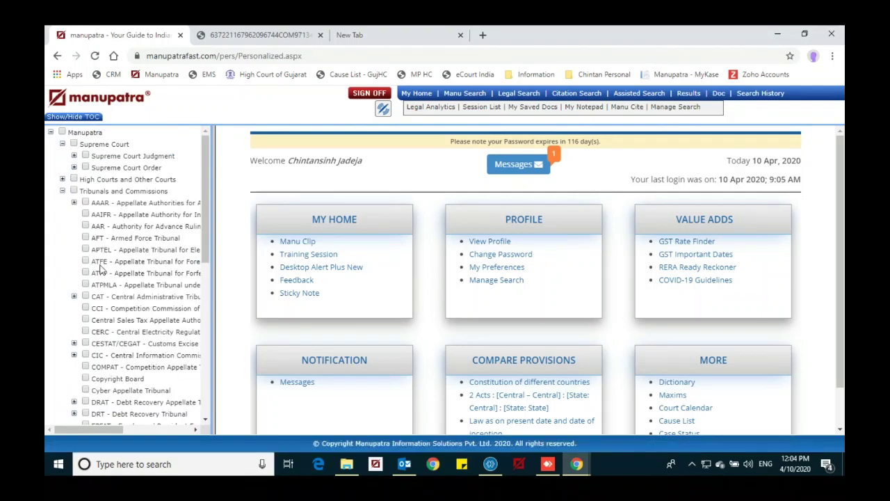
left_click(62, 191)
left_click(63, 202)
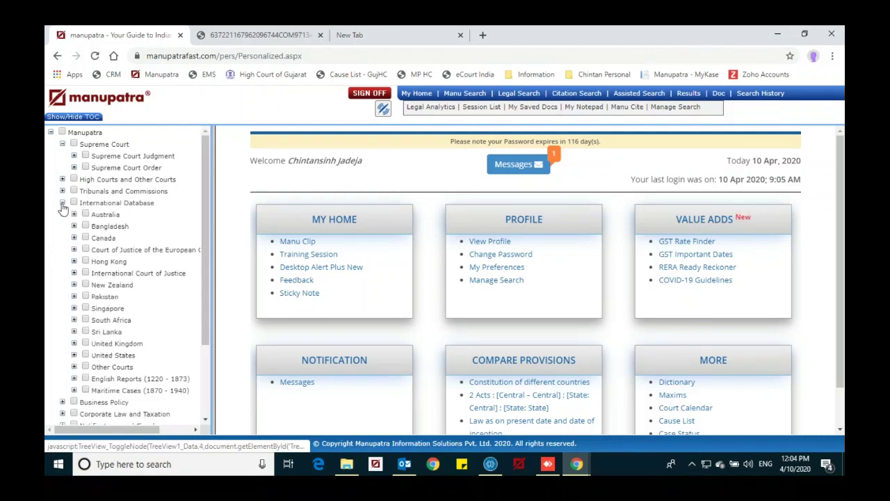
scroll(140, 269, "down", 1)
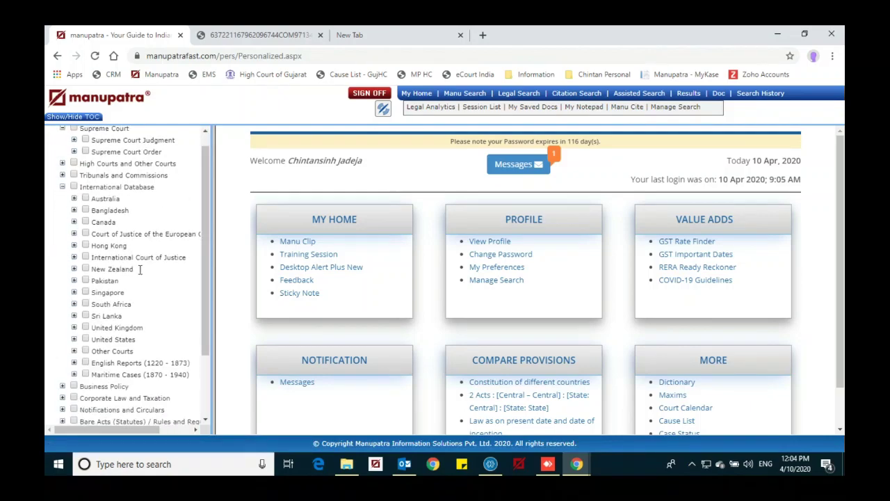
scroll(140, 269, "down", 1)
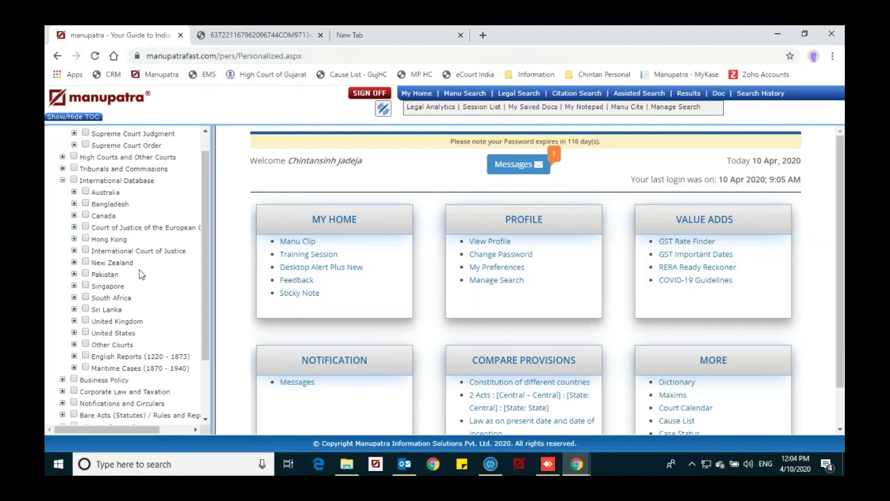
scroll(140, 274, "down", 3)
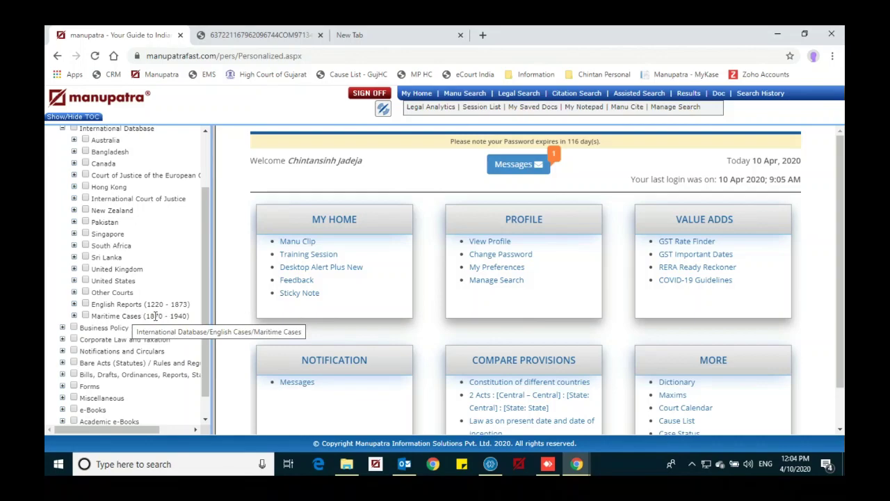
scroll(153, 315, "up", 2)
left_click(62, 202)
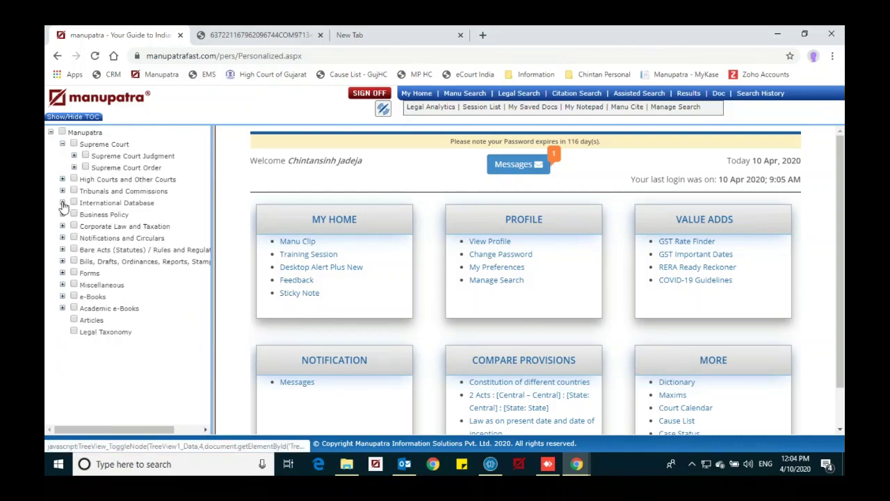
Open the Arbitration table of contents under Business Policy, within Anti-Dumping / Arbitration / WTO.
left_click(63, 214)
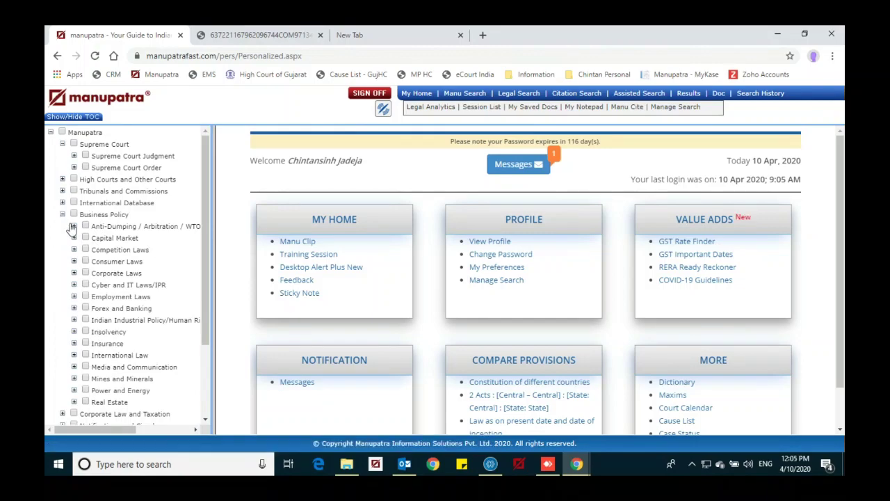
left_click(74, 227)
left_click(85, 250)
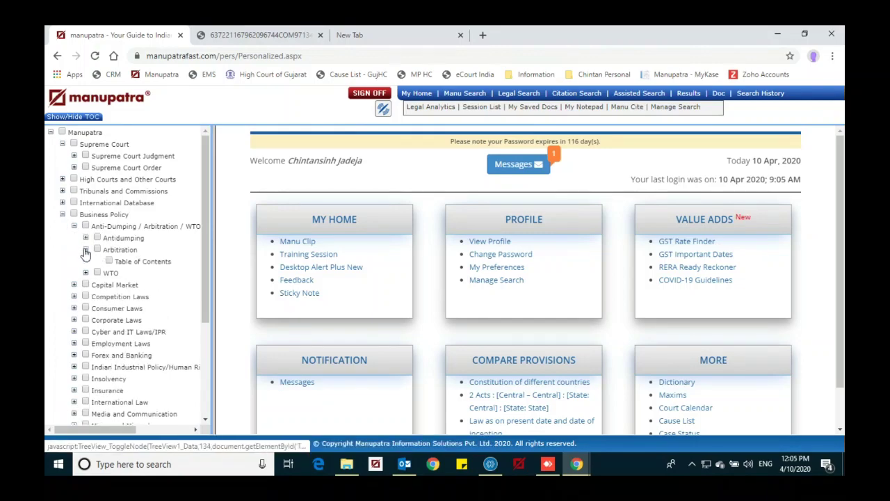
left_click(126, 262)
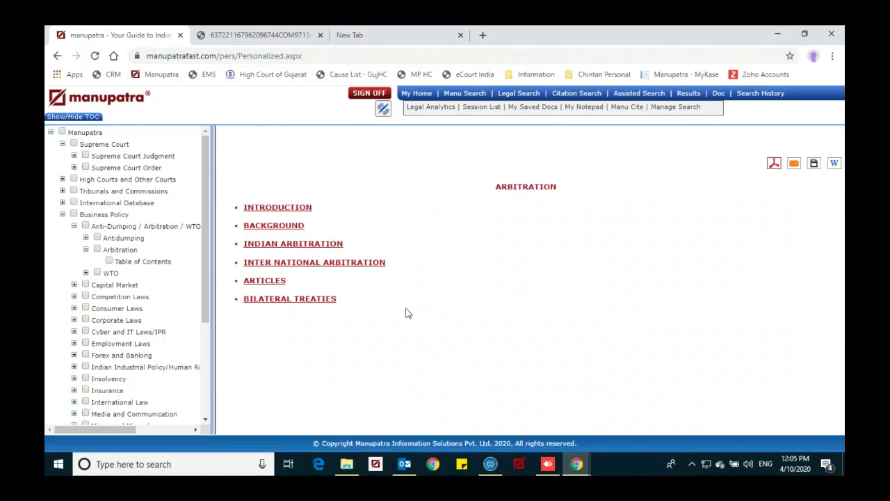
Review the Indian Arbitration topics, return to the Arbitration contents, and open the Inter National Arbitration topics.
left_click(308, 247)
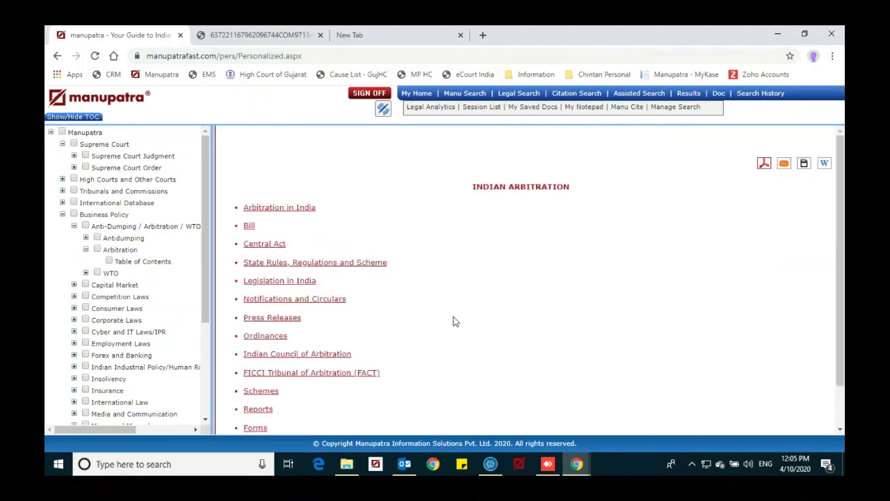
scroll(452, 313, "down", 1)
scroll(452, 308, "down", 1)
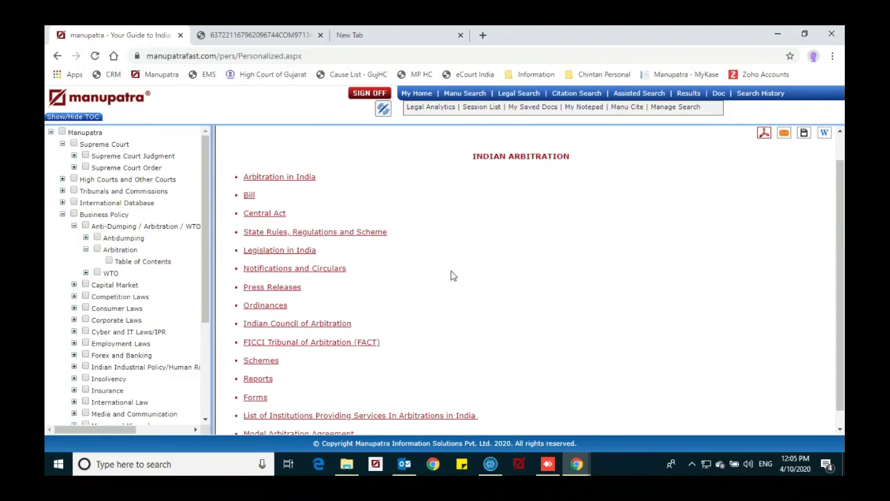
scroll(451, 276, "down", 1)
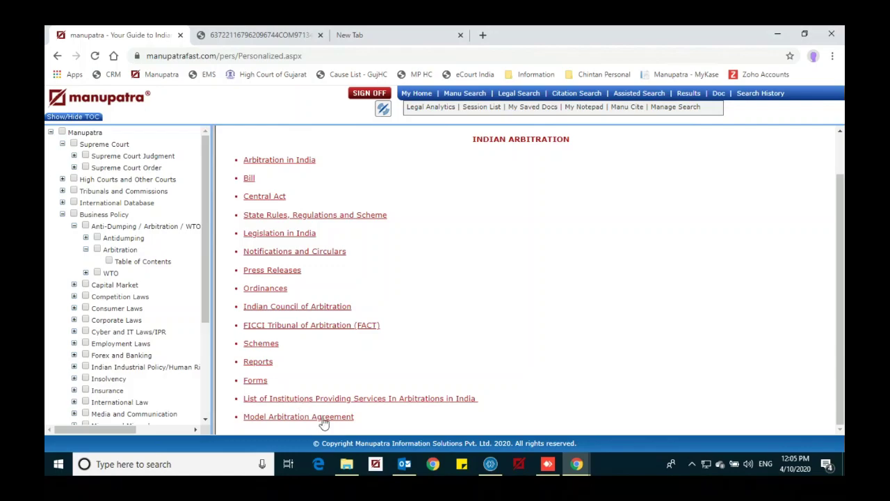
left_click(149, 263)
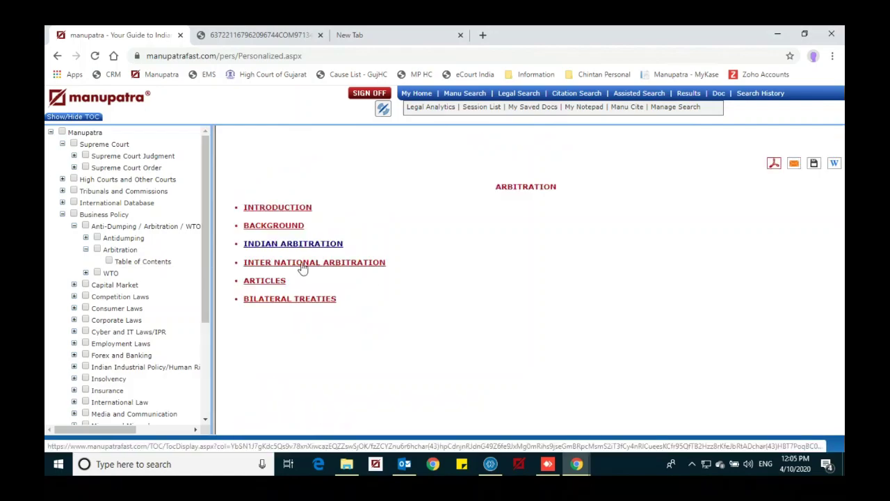
left_click(303, 268)
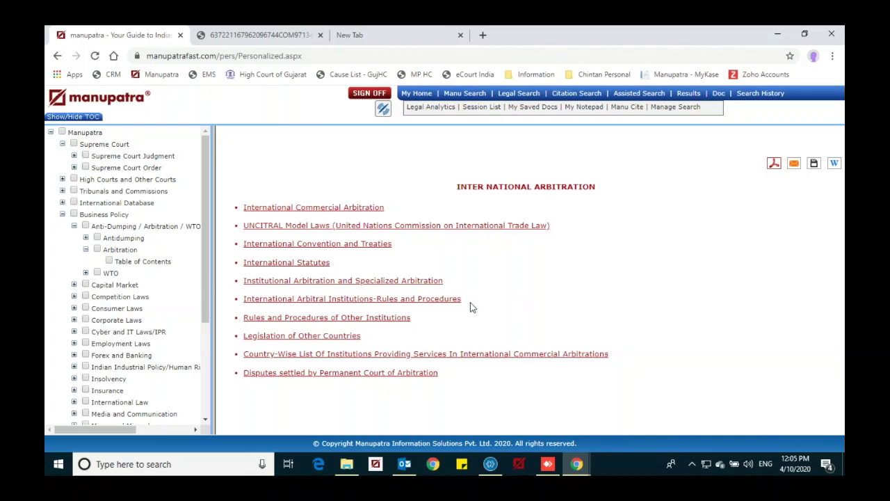
Collapse the Anti-Dumping / Arbitration / WTO branch and expand Insolvency under Business Policy.
left_click(73, 226)
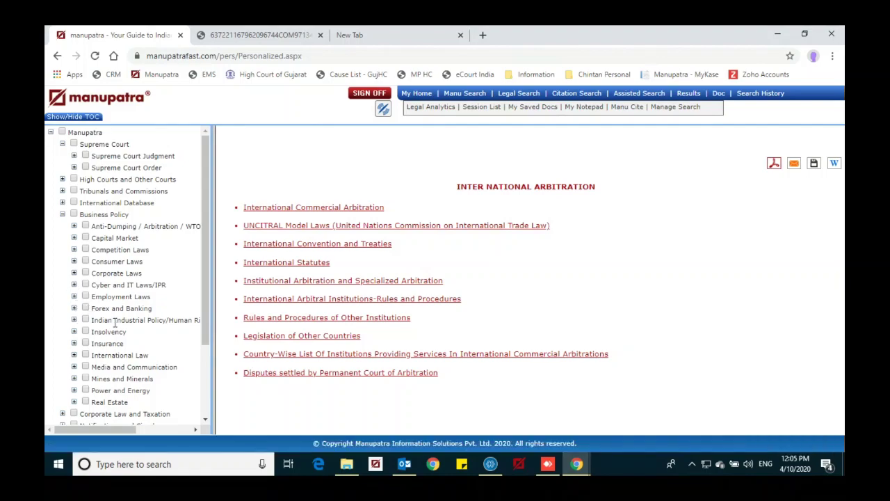
left_click(74, 333)
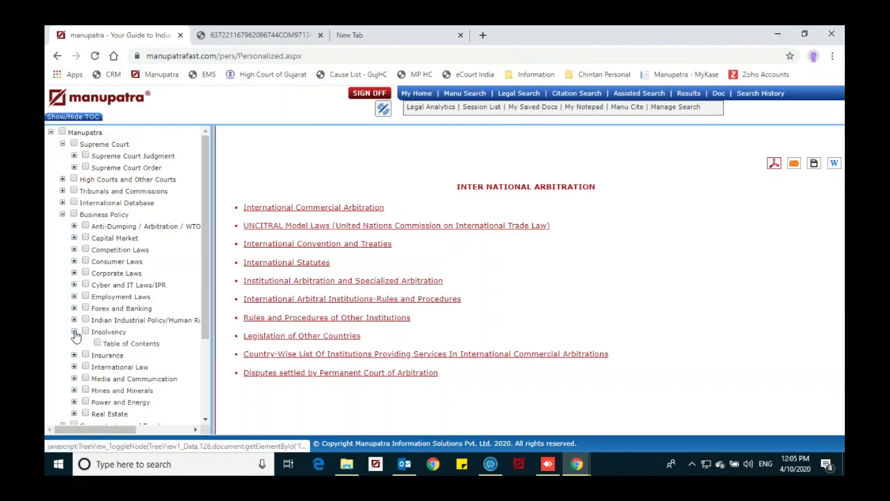
Collapse the Insolvency branch and open the table of contents for International Law under Business Policy.
left_click(74, 333)
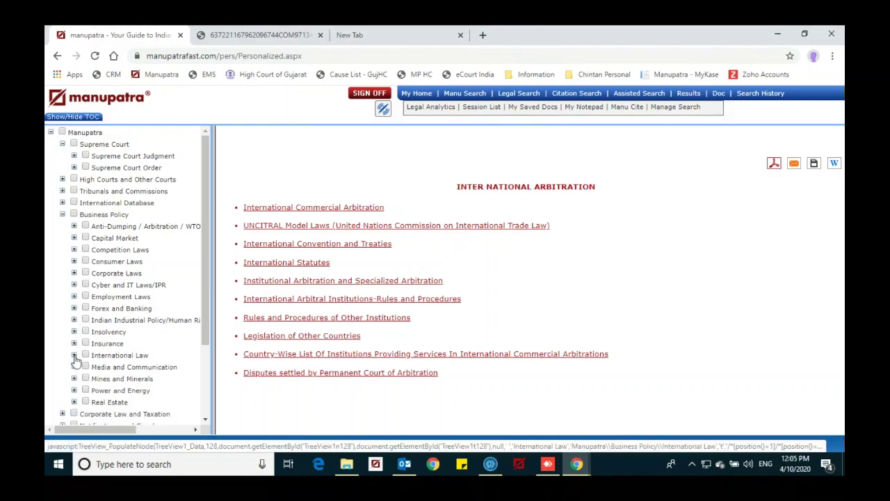
left_click(75, 355)
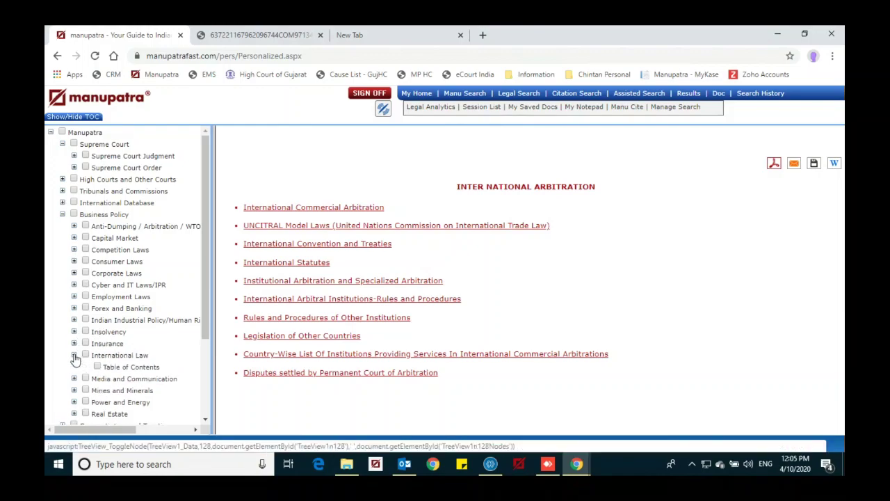
left_click(151, 370)
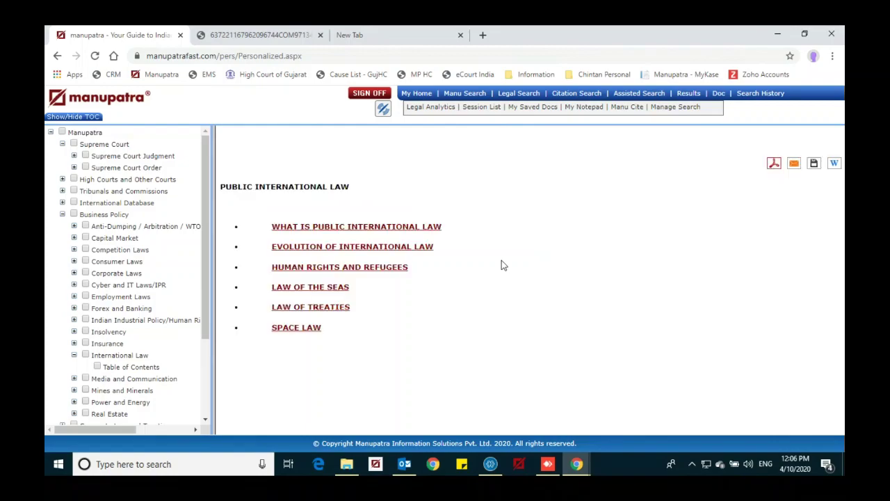
Open the Vienna Convention on the Law of Treaties 1969 from the Law of Treaties topic and read its opening pages.
left_click(301, 308)
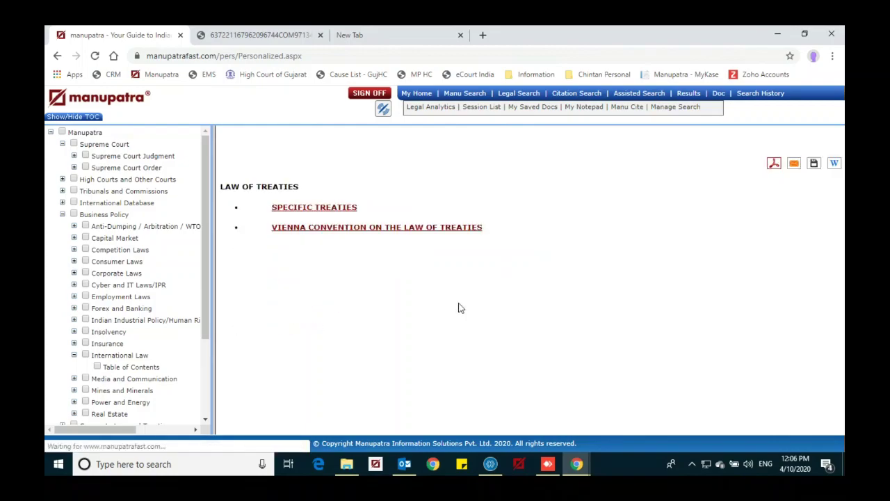
left_click(352, 230)
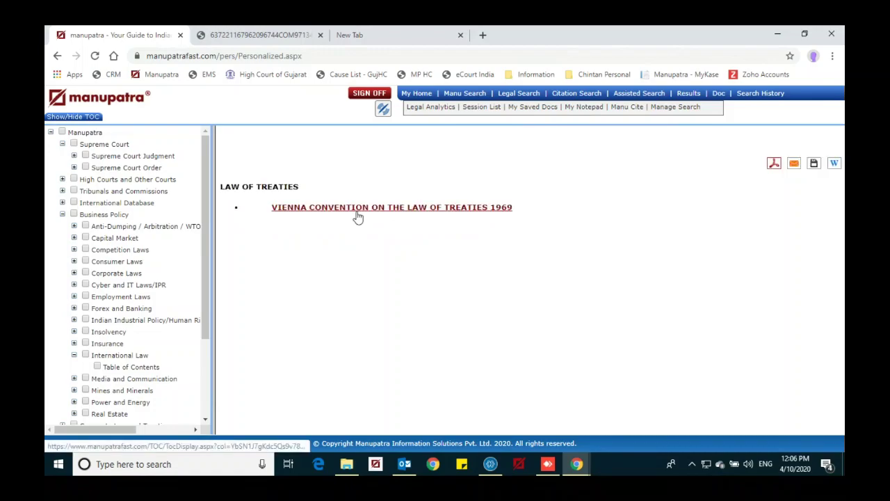
left_click(356, 211)
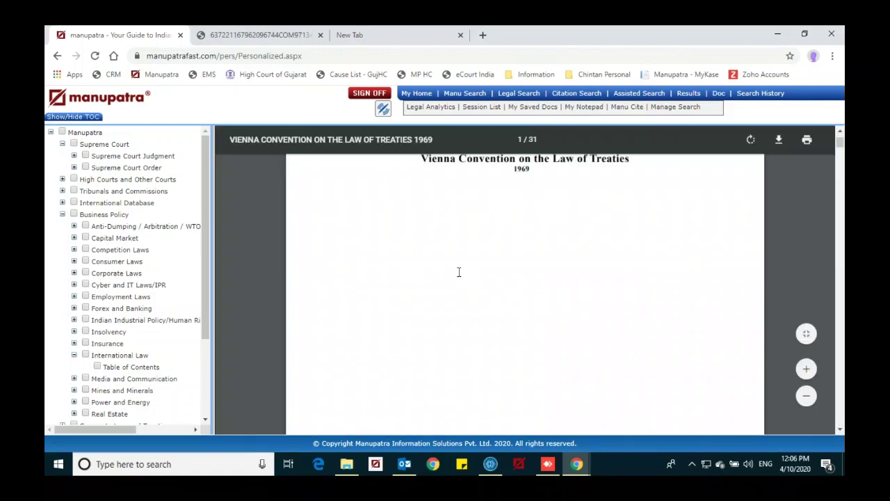
scroll(459, 272, "down", 12)
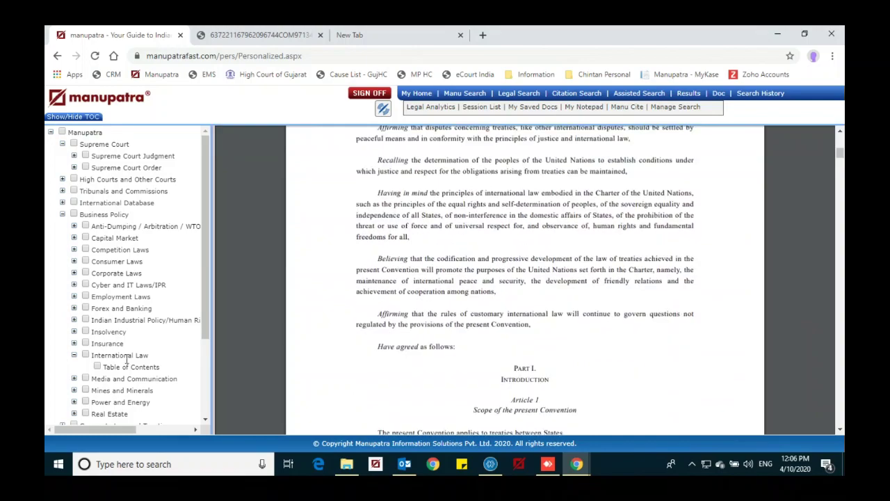
Open the table of contents for Media and Communication under Business Policy.
left_click(75, 379)
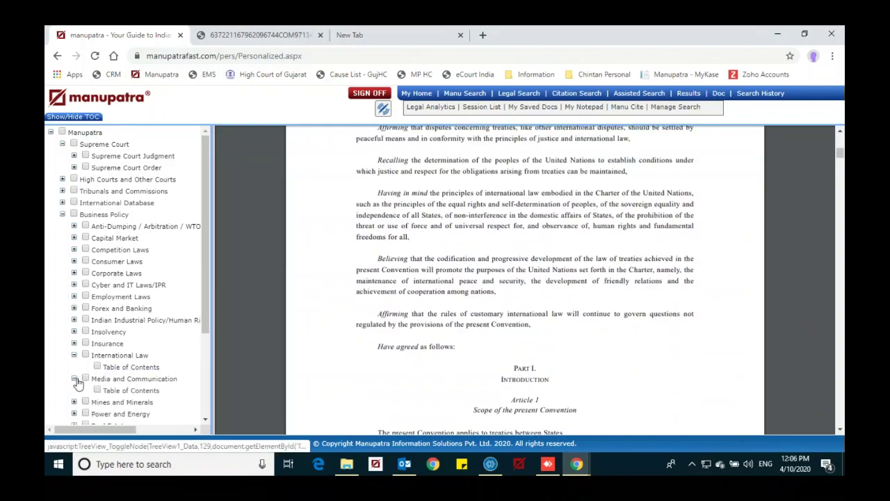
left_click(120, 391)
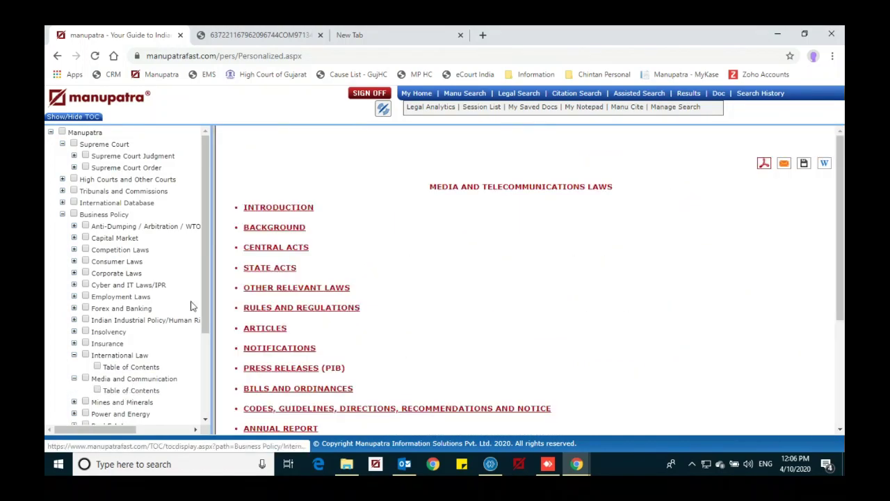
Open the table of contents for Corporate Laws under Business Policy and review its topics through to Frequently Asked Questions.
scroll(193, 306, "down", 3)
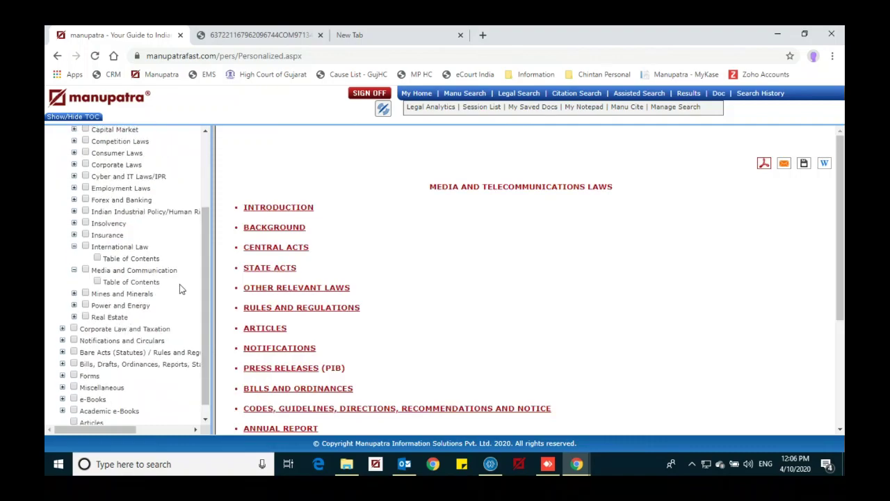
left_click(73, 164)
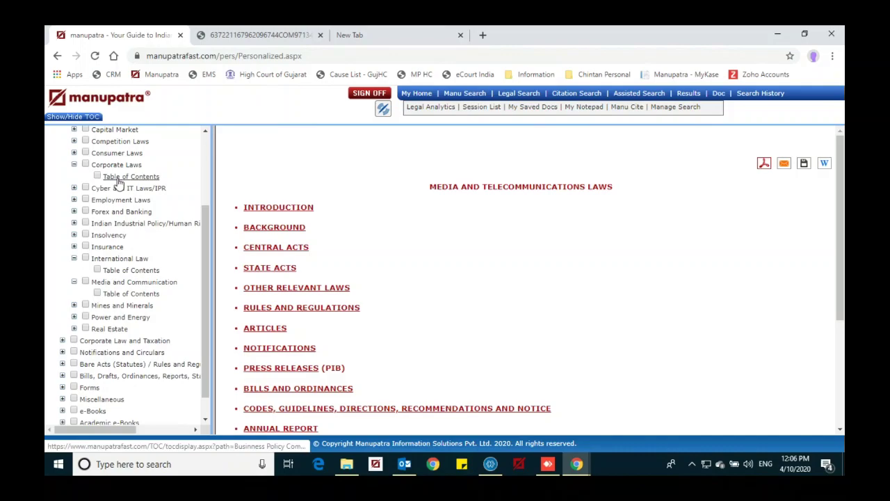
left_click(120, 179)
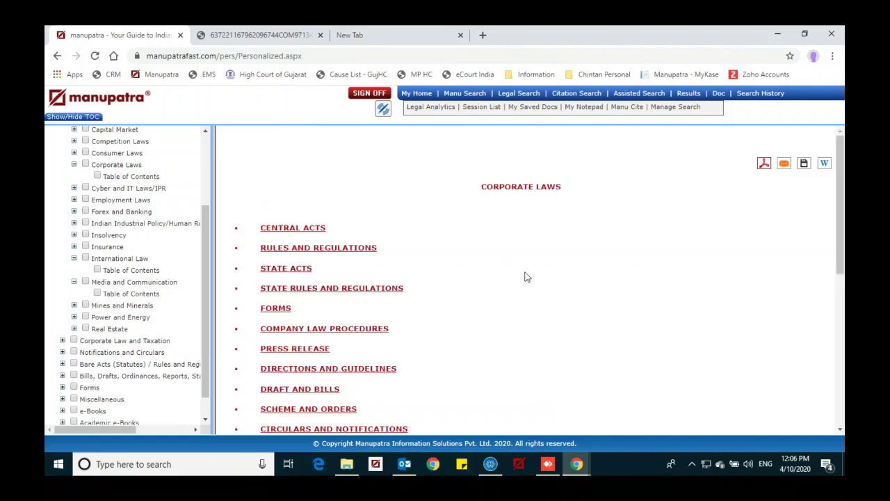
scroll(527, 277, "down", 1)
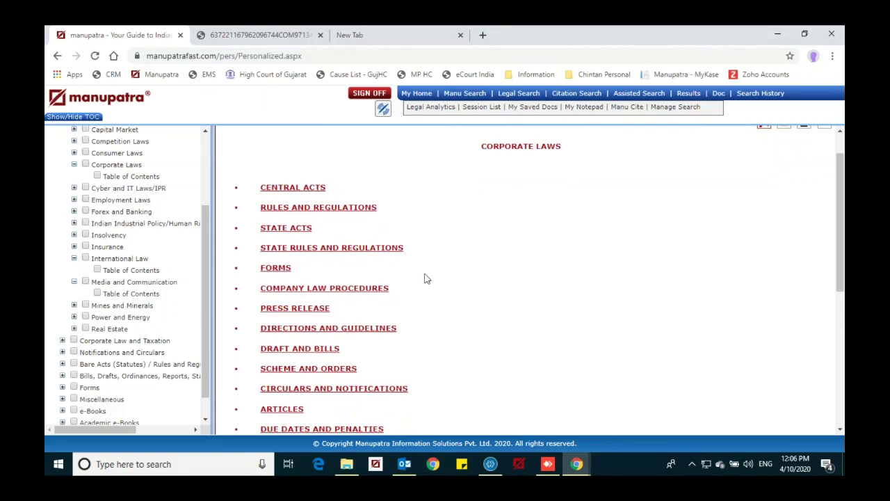
scroll(436, 280, "down", 2)
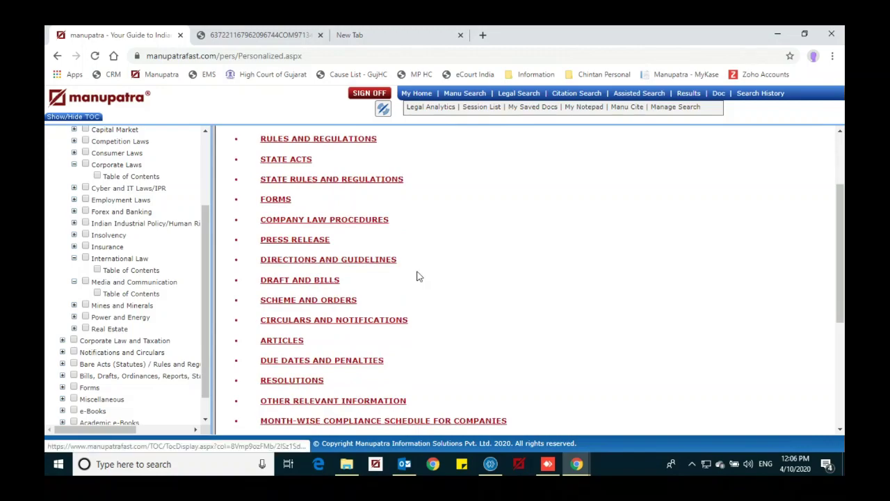
scroll(417, 277, "down", 2)
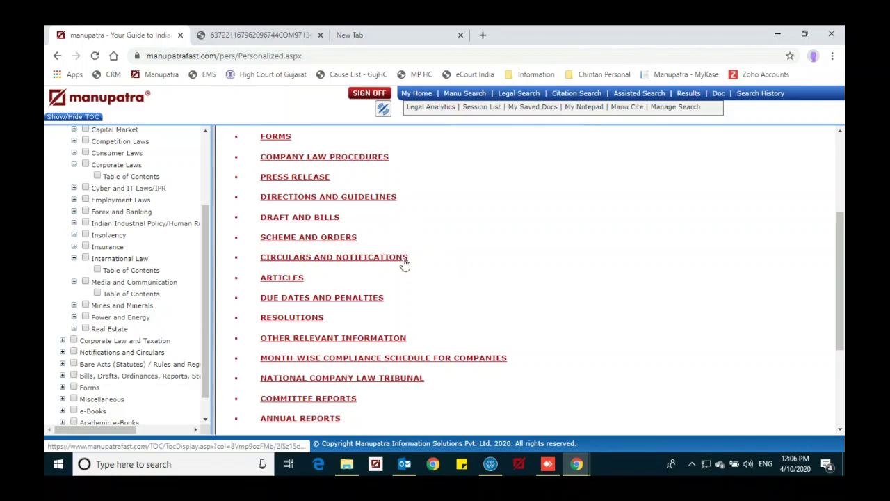
scroll(450, 278, "down", 2)
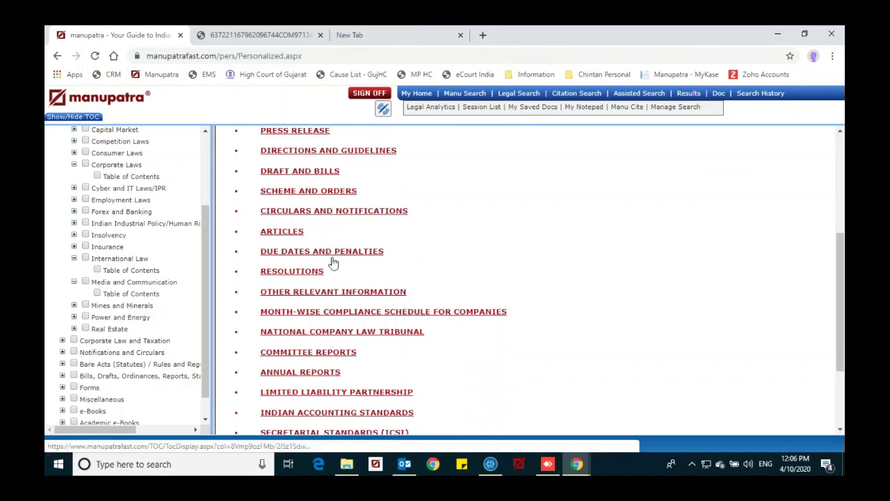
scroll(542, 300, "down", 3)
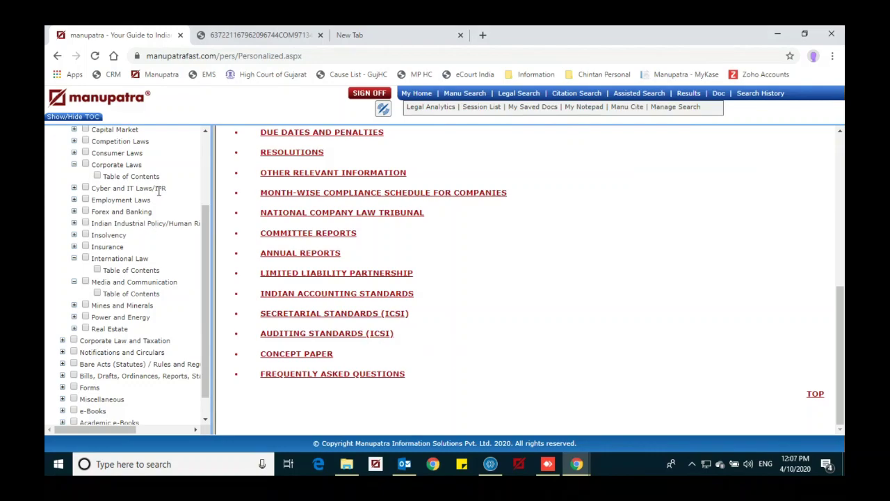
Collapse Business Policy, then open the Direct Taxation table of contents under Corporate Law and Taxation and review its topics.
scroll(159, 191, "up", 5)
left_click(62, 214)
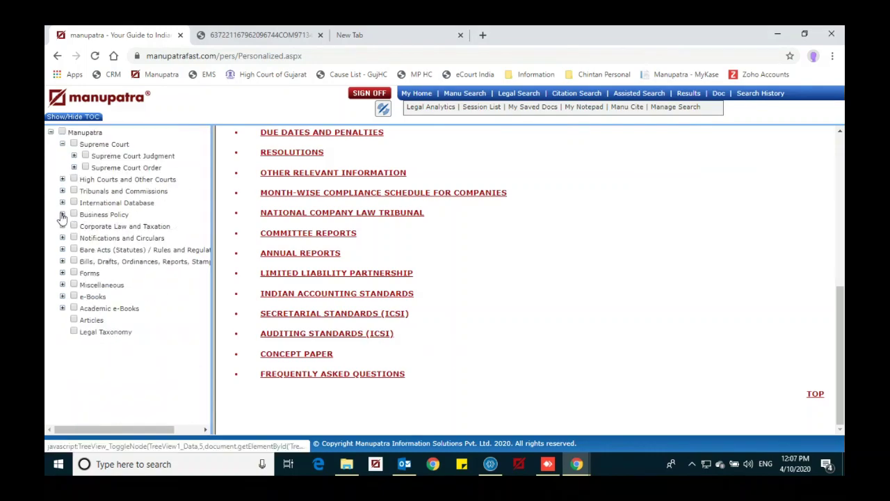
left_click(62, 226)
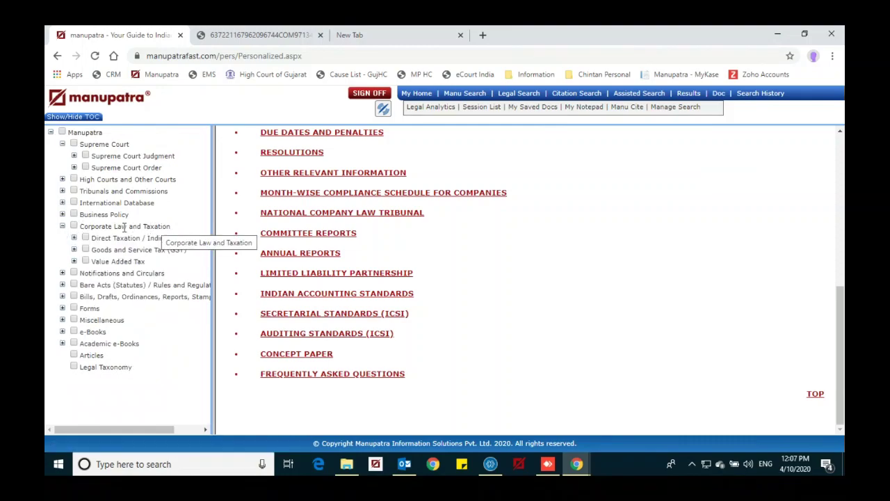
left_click(74, 237)
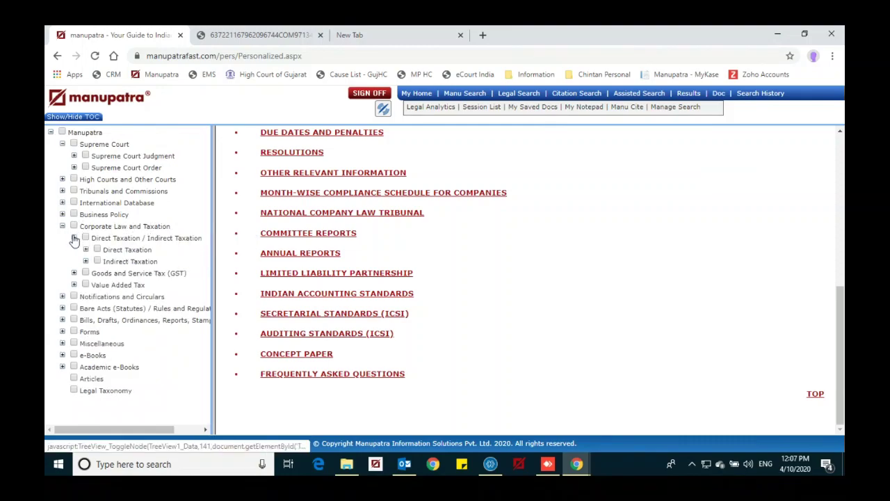
left_click(85, 250)
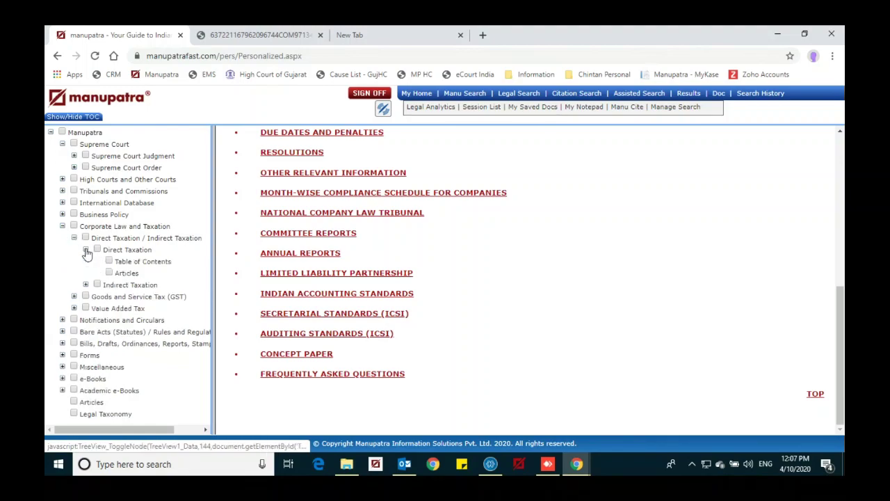
left_click(142, 262)
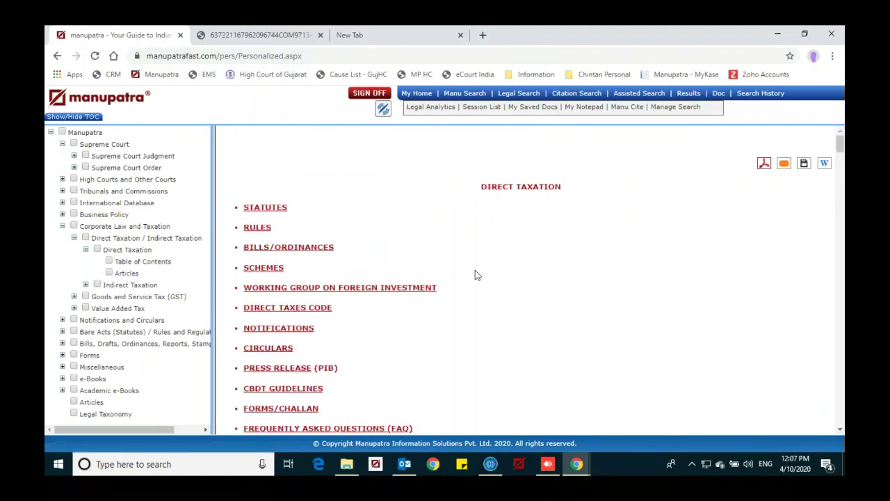
scroll(502, 309, "down", 1)
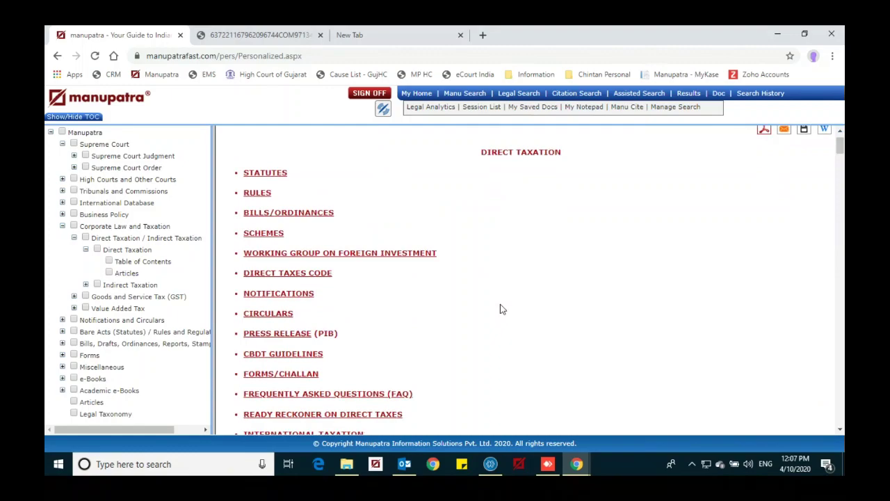
scroll(502, 309, "down", 3)
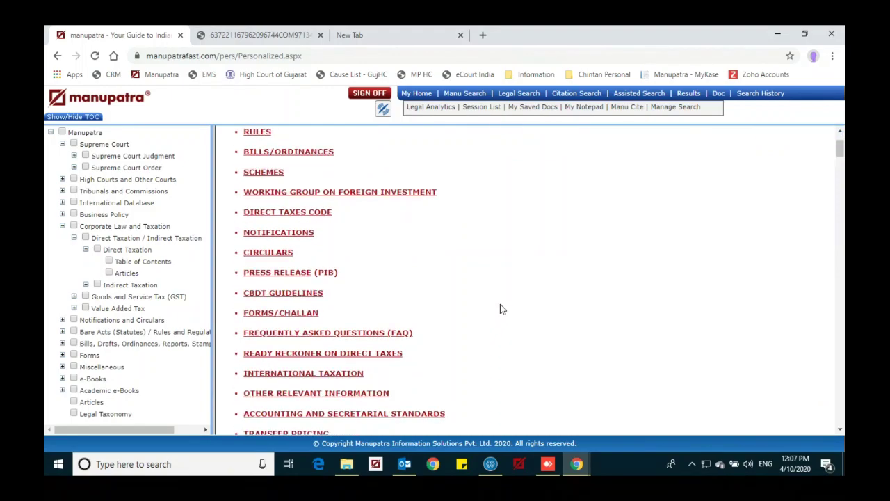
scroll(500, 304, "down", 1)
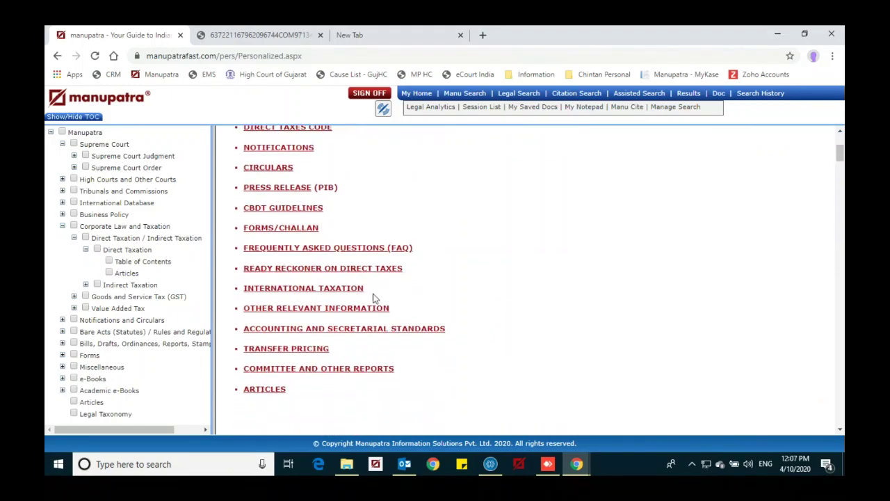
Replace the expanded Corporate Law and Taxation branch with Central under Notifications and Circulars, and widen the contents tree to show full names.
left_click(62, 227)
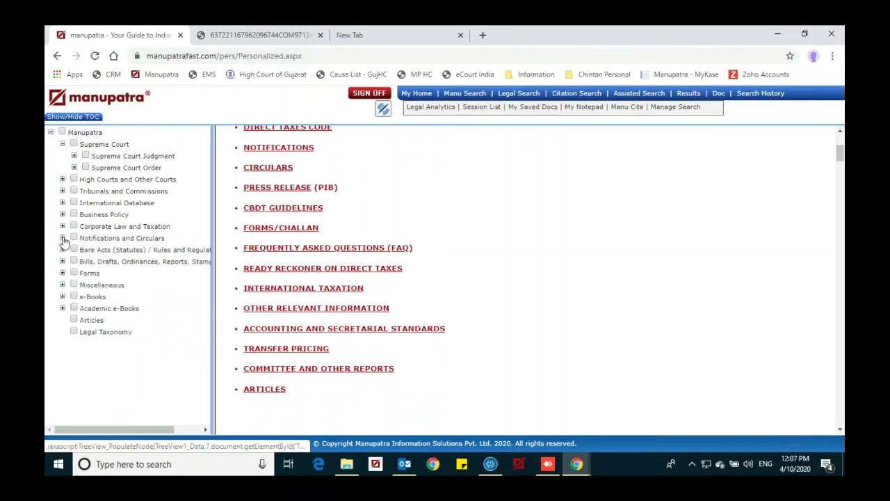
left_click(62, 239)
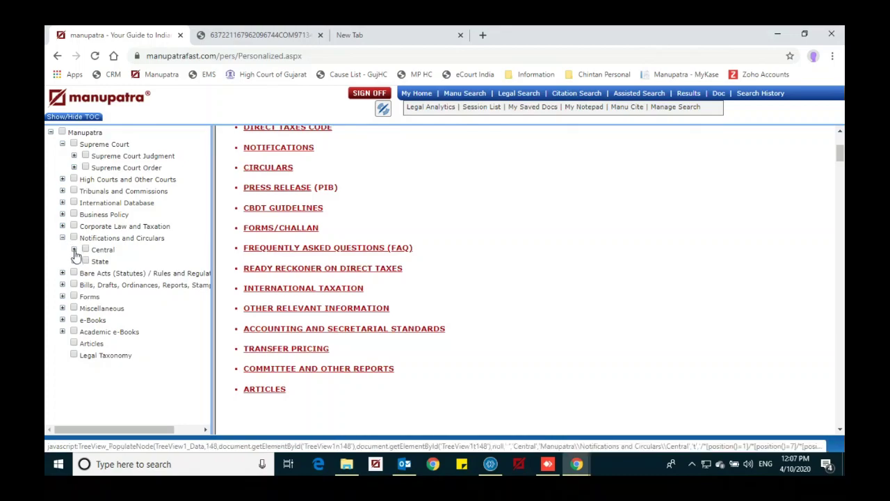
right_click(75, 249)
left_click(74, 250)
left_click(74, 250)
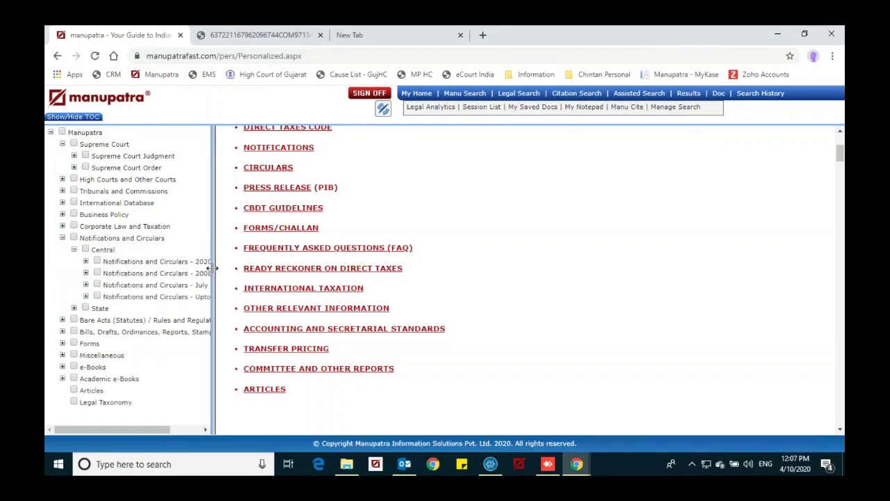
left_click_drag(213, 268, 347, 269)
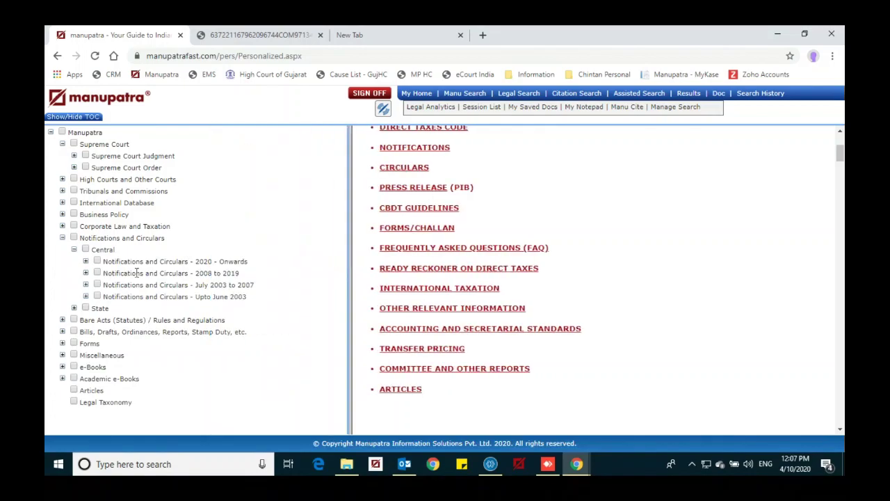
Expand the Central notifications and circulars for 2020 - Onwards, and expand SEBI within them to view its categories.
left_click(86, 262)
scroll(205, 343, "down", 3)
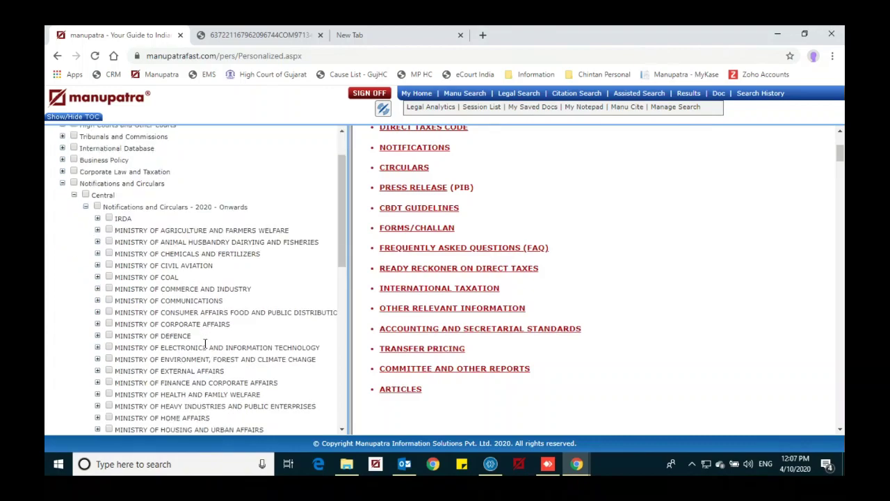
scroll(205, 343, "down", 1)
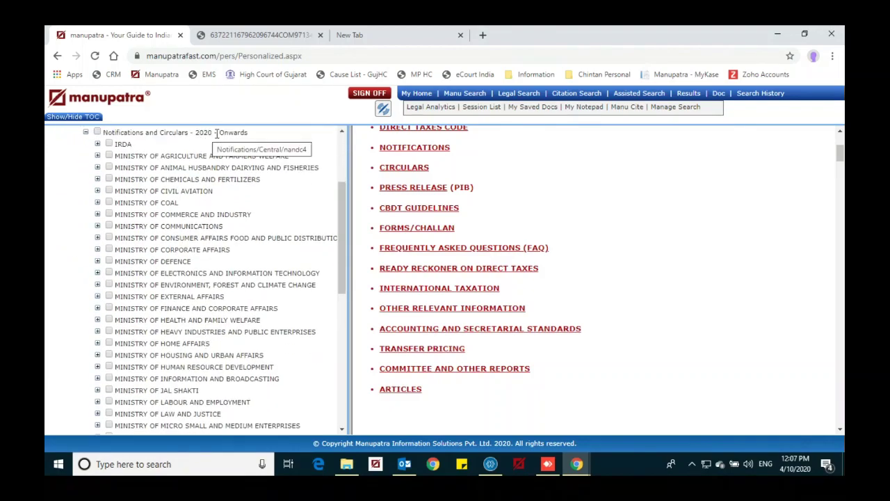
scroll(198, 282, "down", 3)
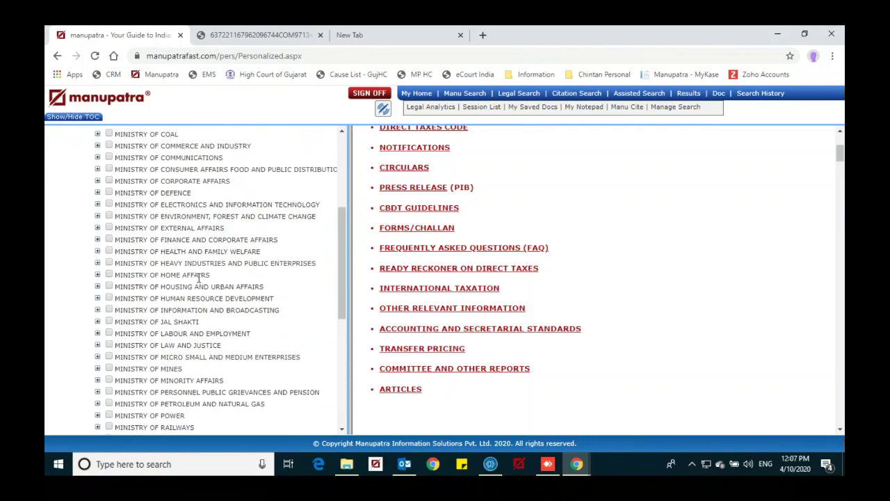
scroll(198, 279, "down", 1)
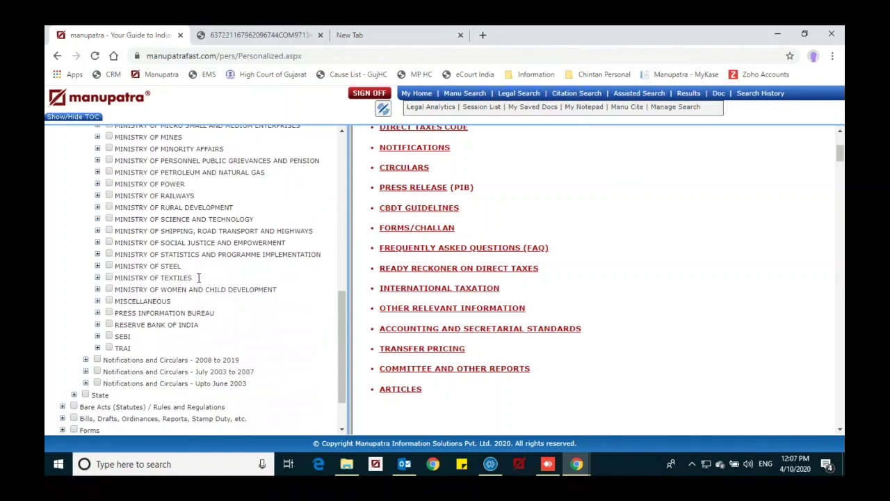
scroll(198, 278, "down", 1)
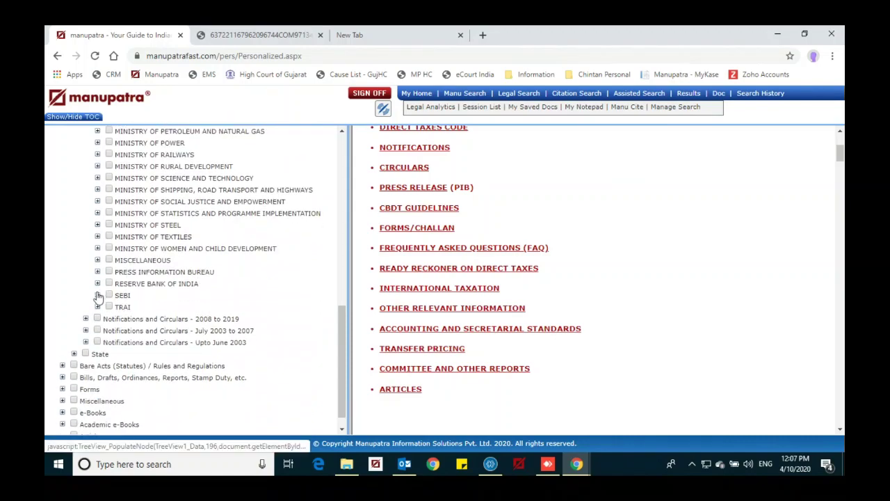
left_click(97, 295)
scroll(230, 324, "down", 1)
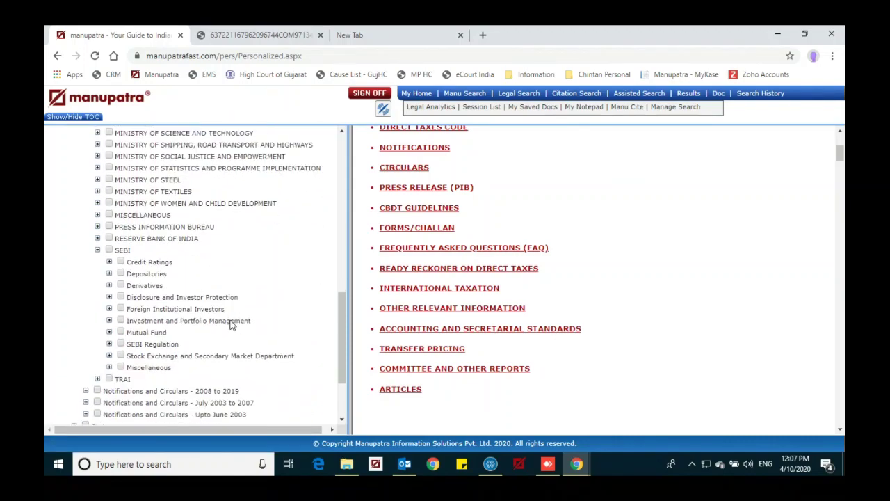
Open the SEBI Regulation table of contents for notifications and circulars and review the regulations listed for 2020.
scroll(230, 324, "down", 1)
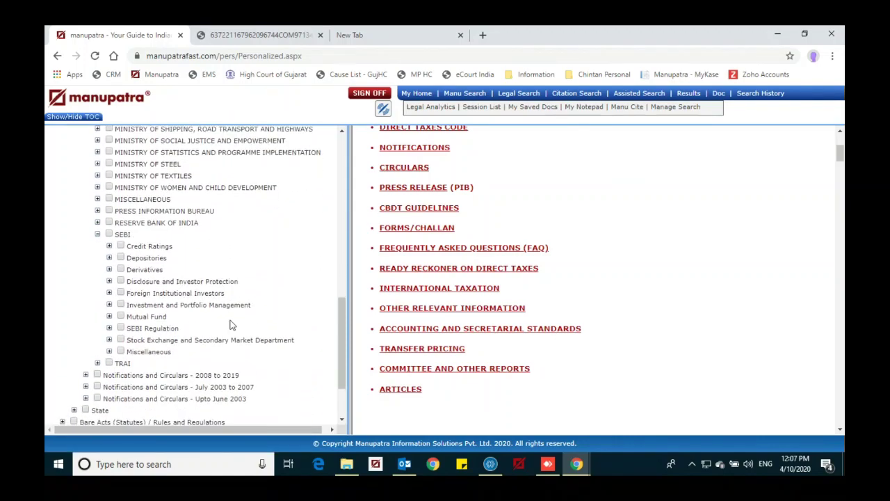
left_click(109, 329)
left_click(121, 340)
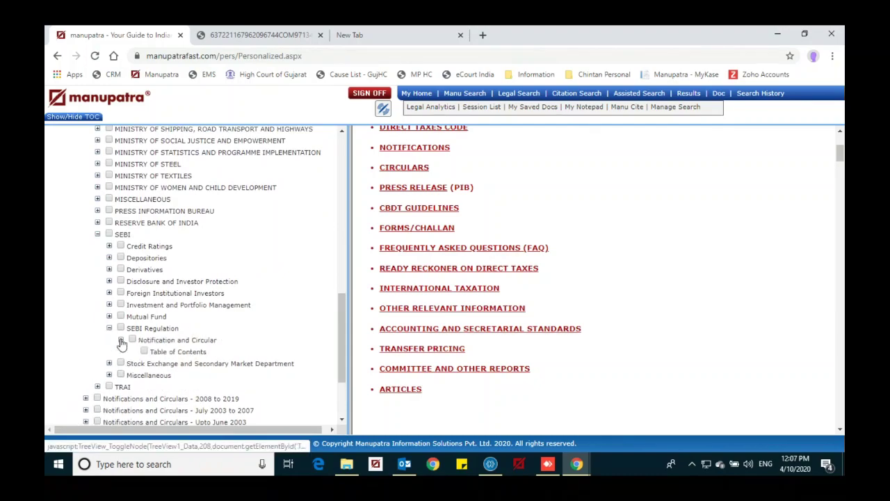
left_click(177, 352)
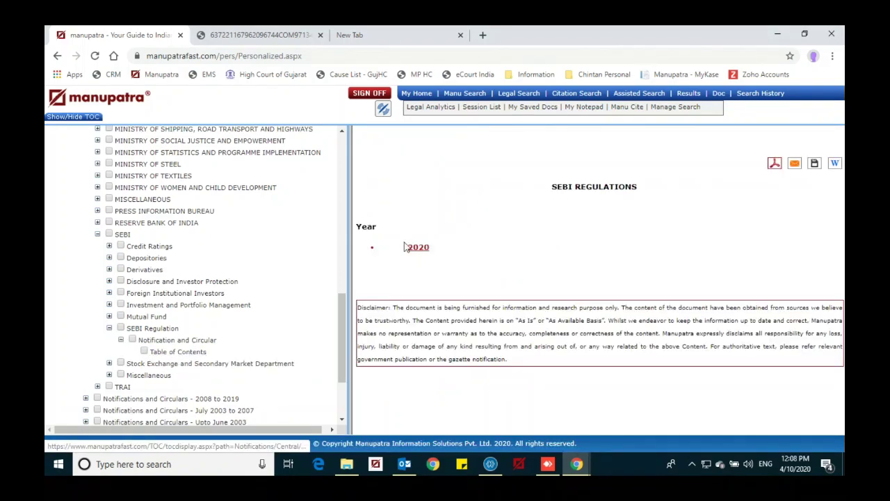
left_click(418, 250)
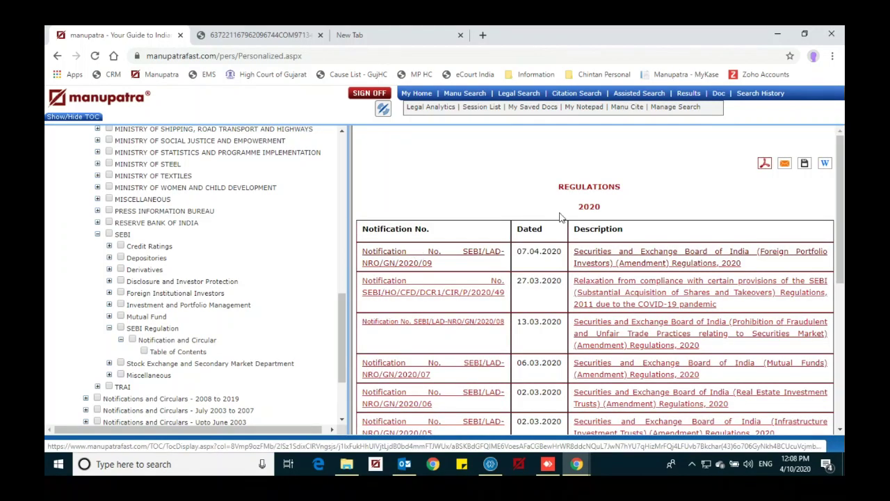
scroll(521, 240, "down", 4)
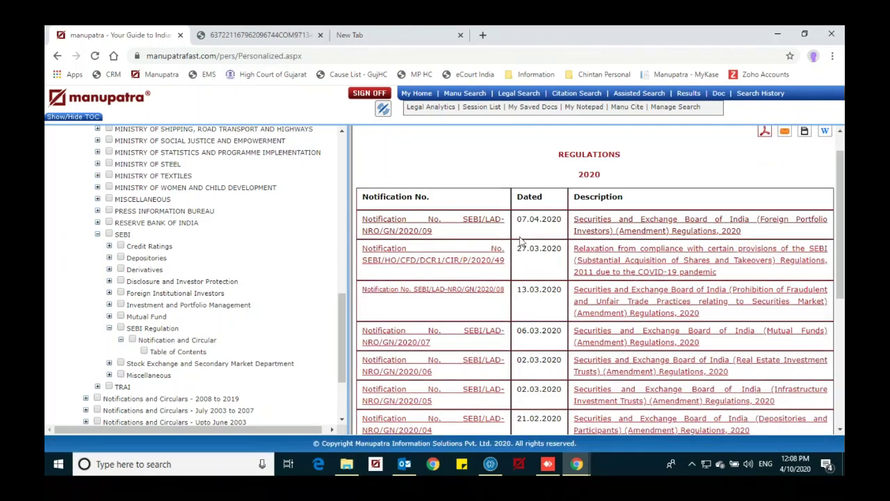
scroll(520, 237, "down", 1)
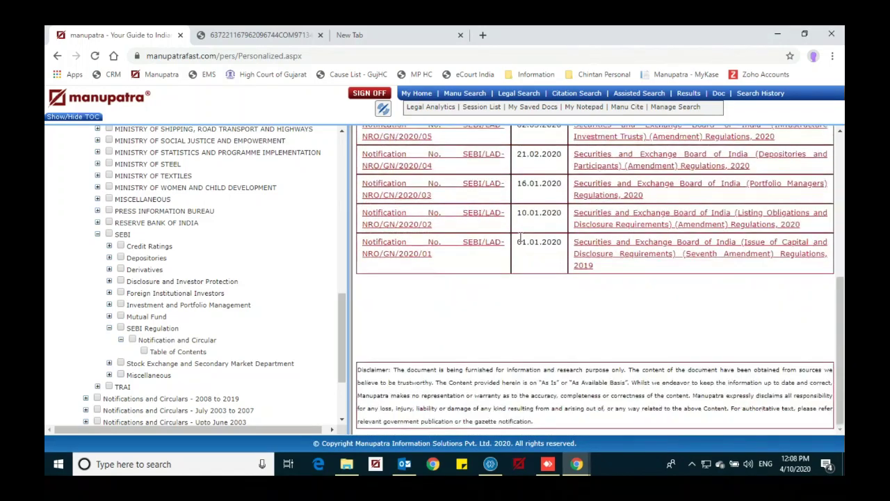
scroll(521, 241, "up", 5)
Collapse the 2020 - Onwards notifications, then expand 2008 to 2019, review its ministries and authorities, and collapse it again.
scroll(208, 219, "up", 8)
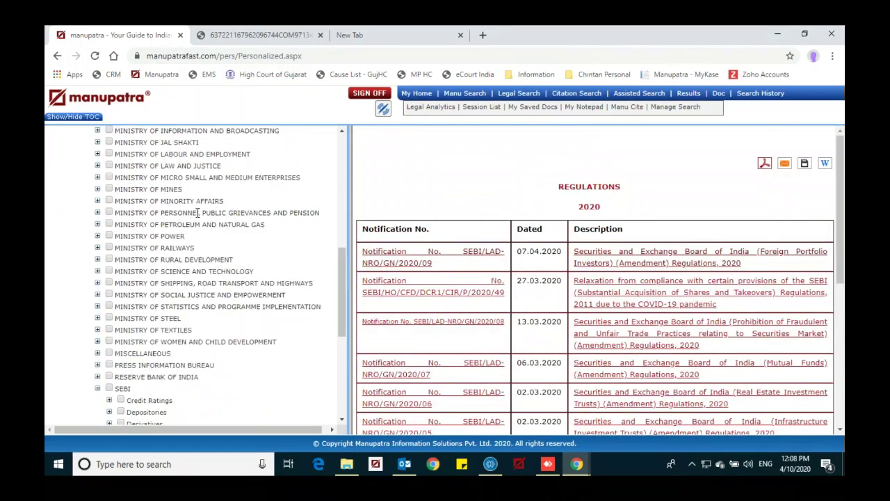
left_click(86, 261)
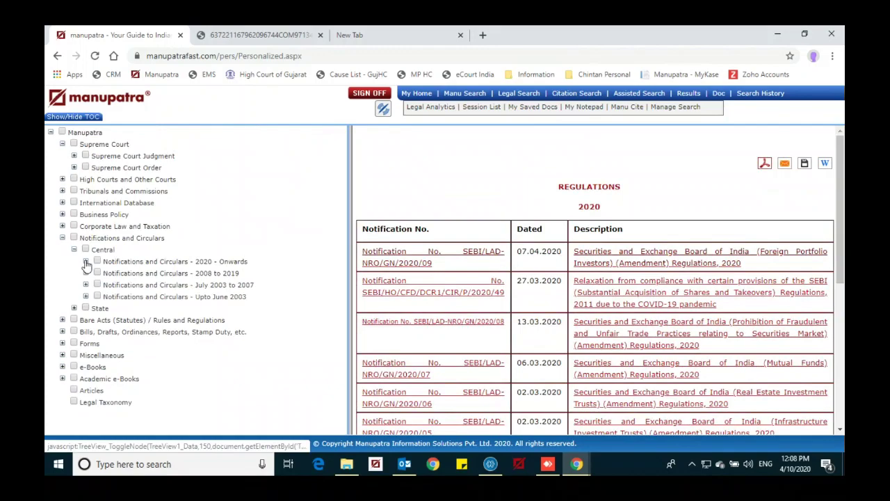
left_click(86, 273)
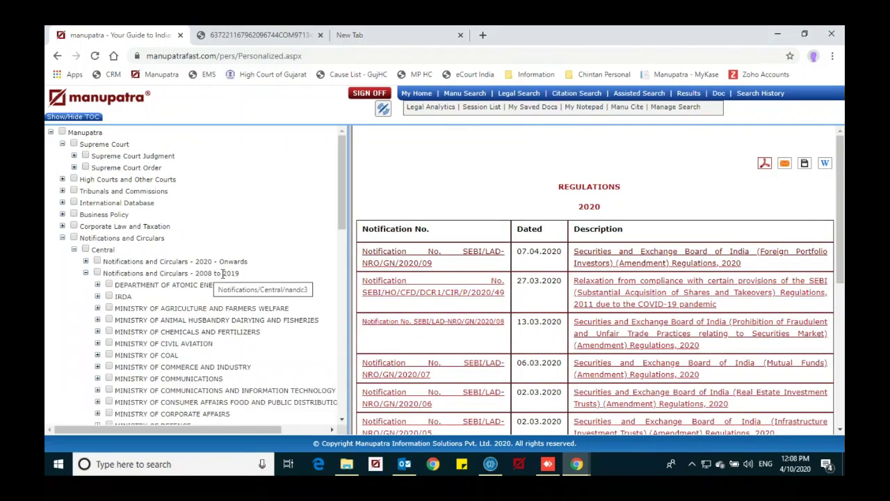
scroll(214, 354, "down", 1)
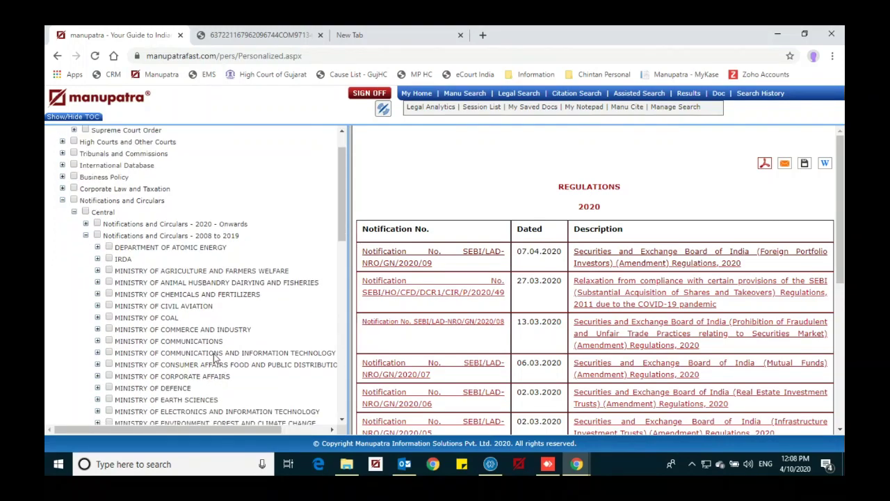
scroll(215, 357, "down", 2)
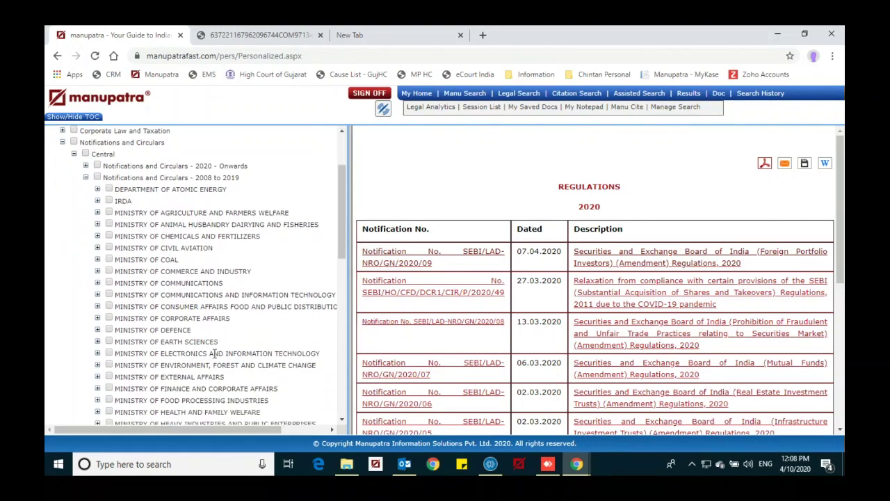
scroll(215, 357, "down", 4)
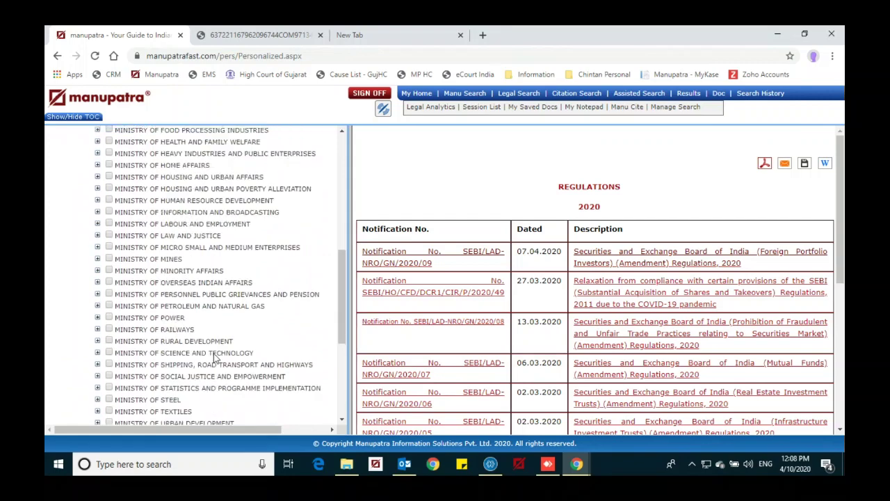
scroll(215, 355, "down", 3)
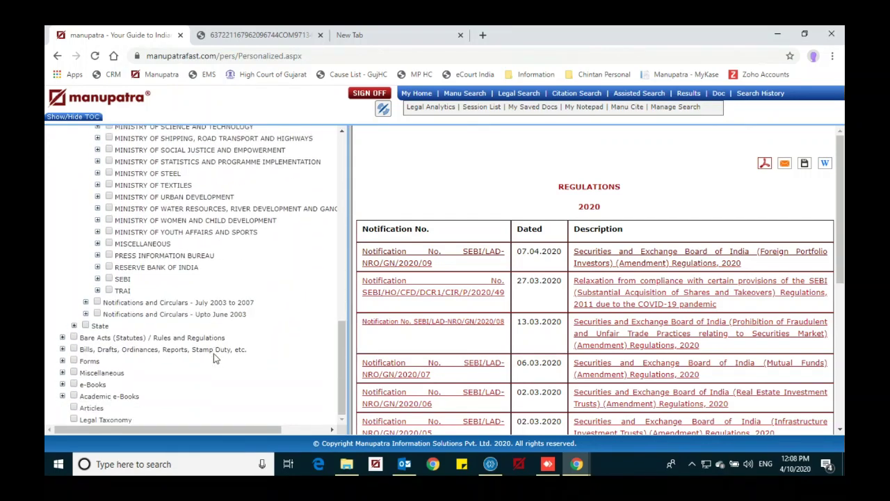
scroll(214, 353, "up", 10)
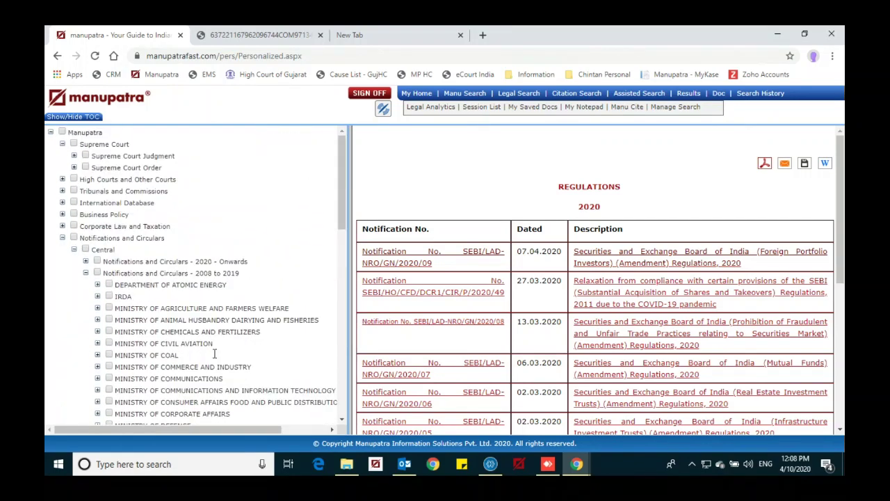
left_click(86, 272)
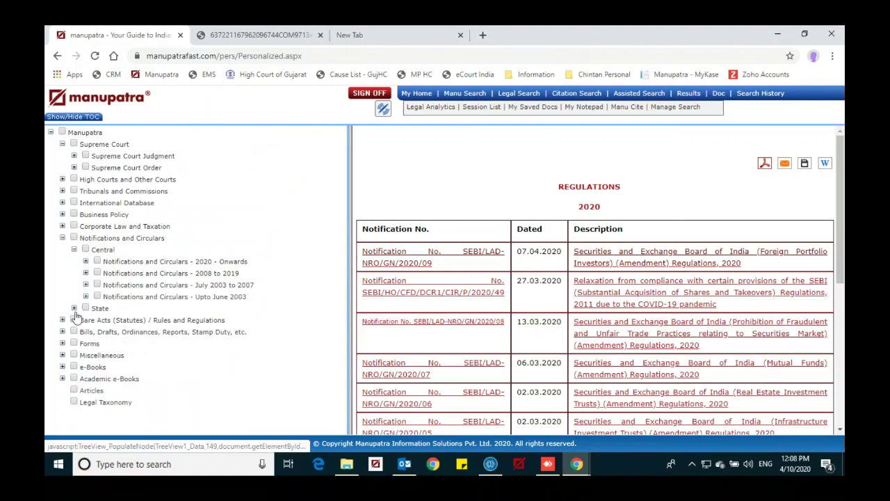
Collapse Notifications and Circulars, then open the table of contents for the Central Bare Acts (Statutes).
left_click(62, 238)
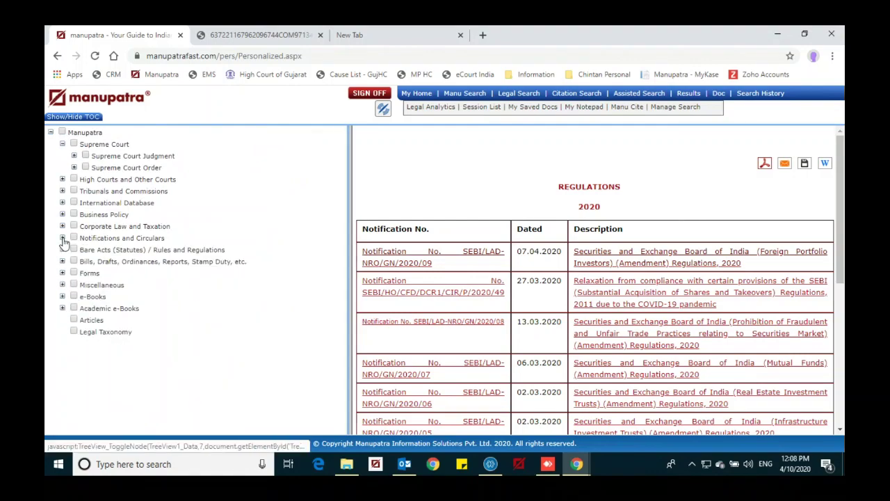
left_click(61, 249)
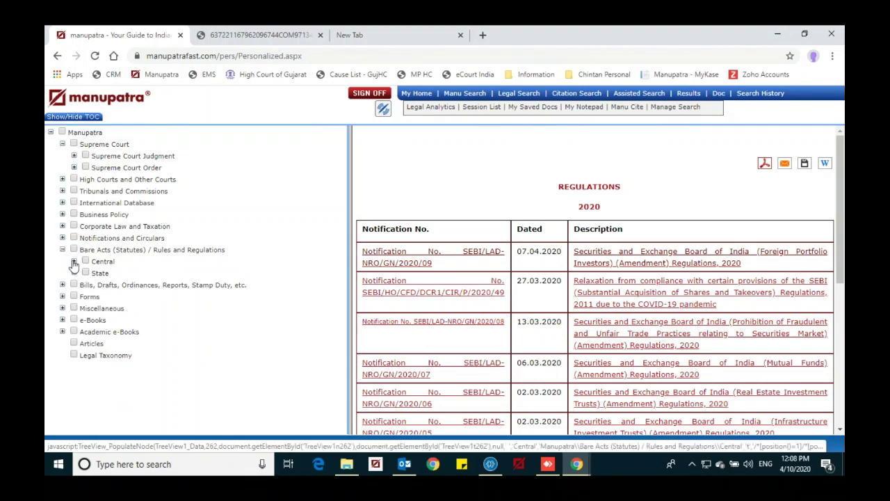
left_click(74, 261)
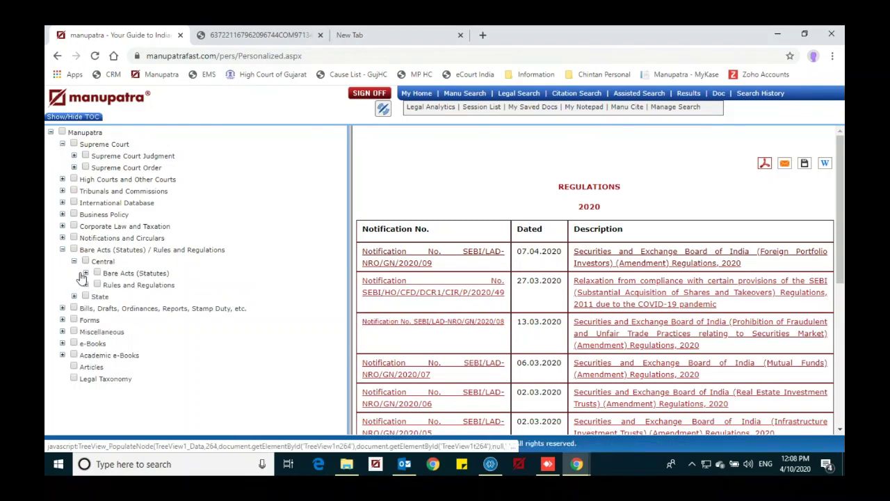
left_click(86, 274)
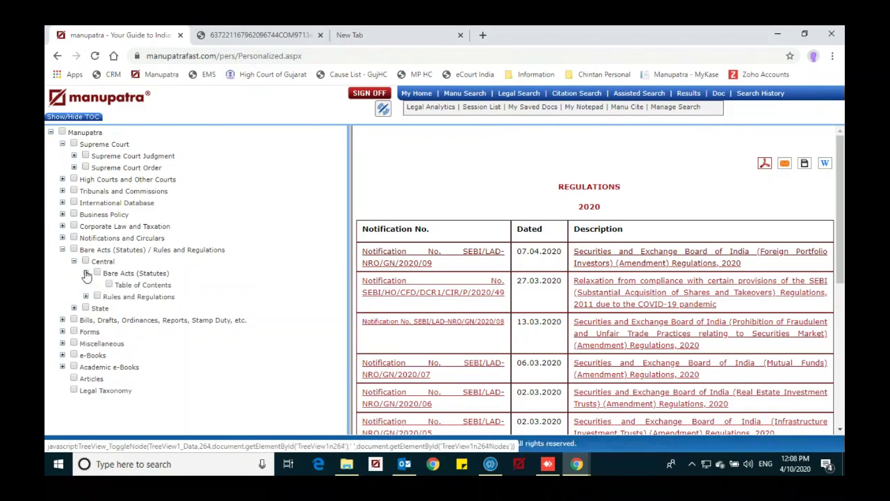
left_click(133, 286)
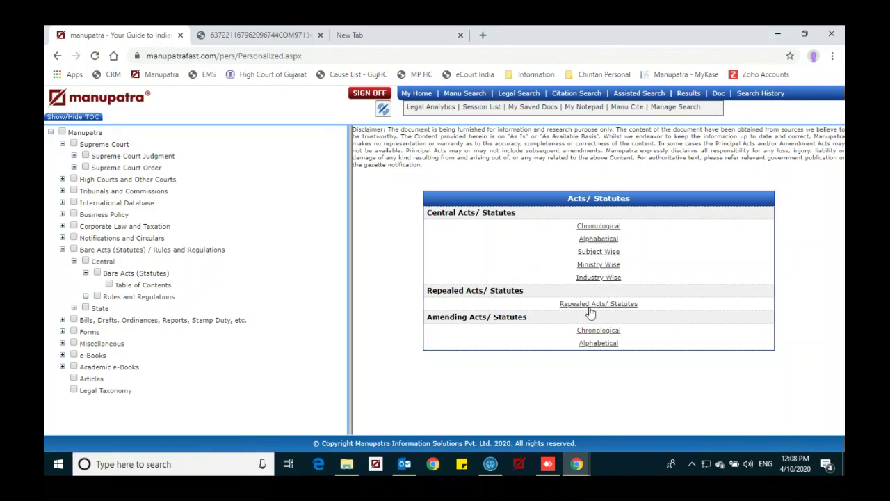
Open the chronological list of central acts for 2020 and narrow the contents tree to widen the document area.
left_click(597, 227)
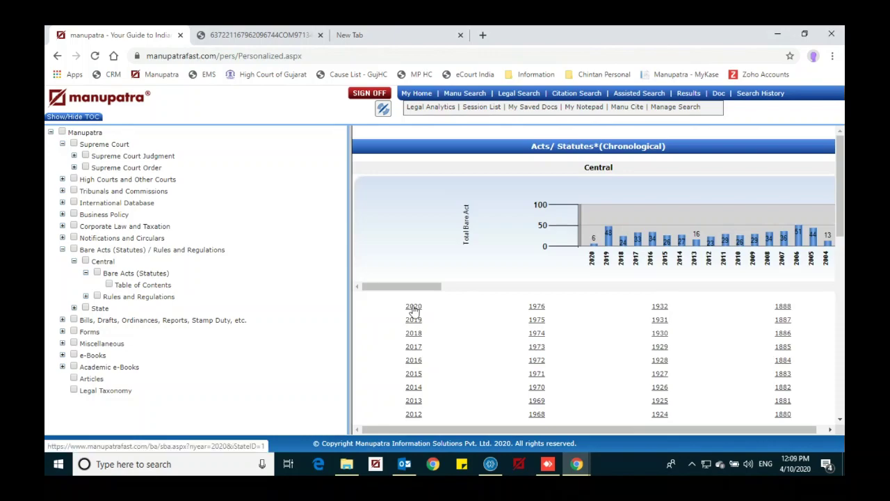
left_click(414, 307)
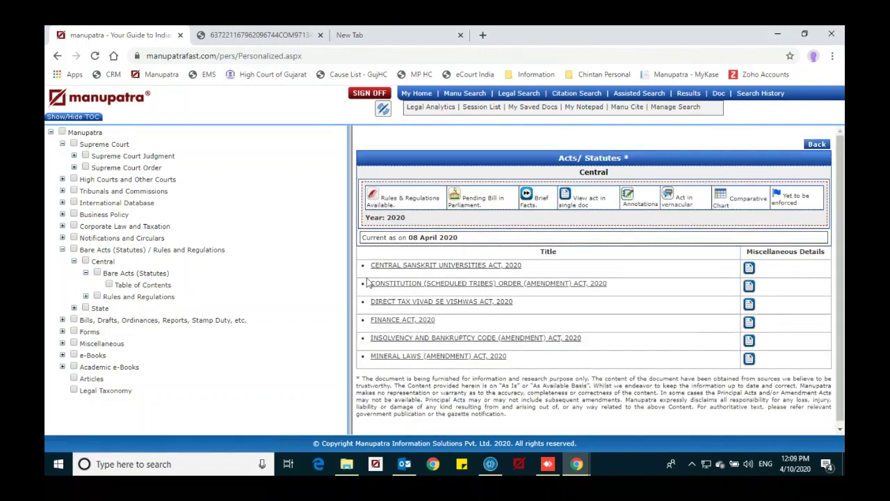
right_click(245, 238)
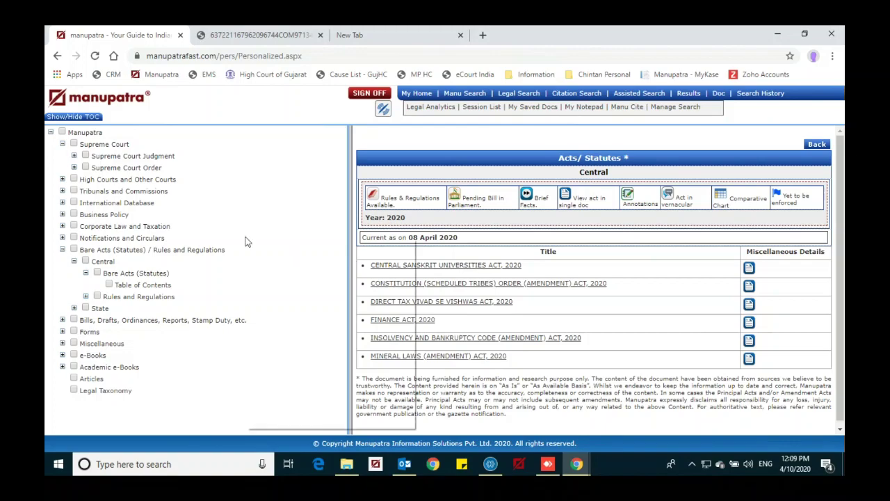
left_click(346, 217)
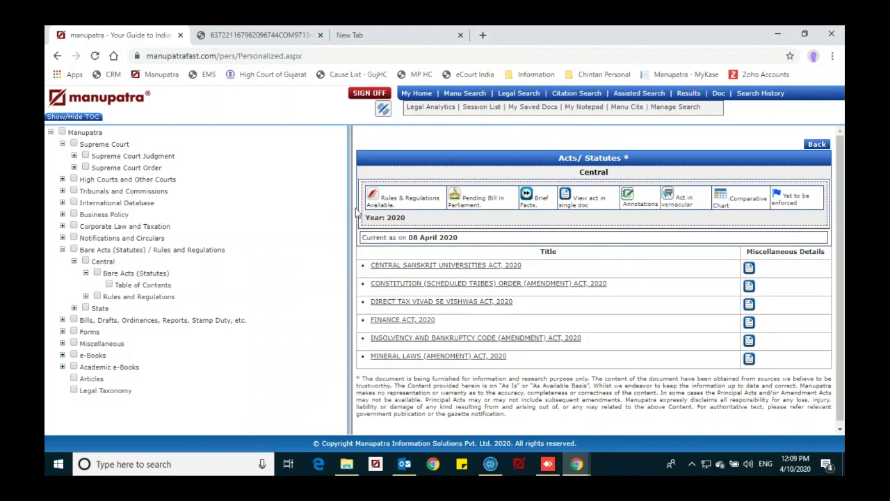
left_click_drag(350, 207, 205, 222)
Reopen the Central Bare Acts table of contents and review the industry-wise list of acts for FMCG.
left_click(134, 288)
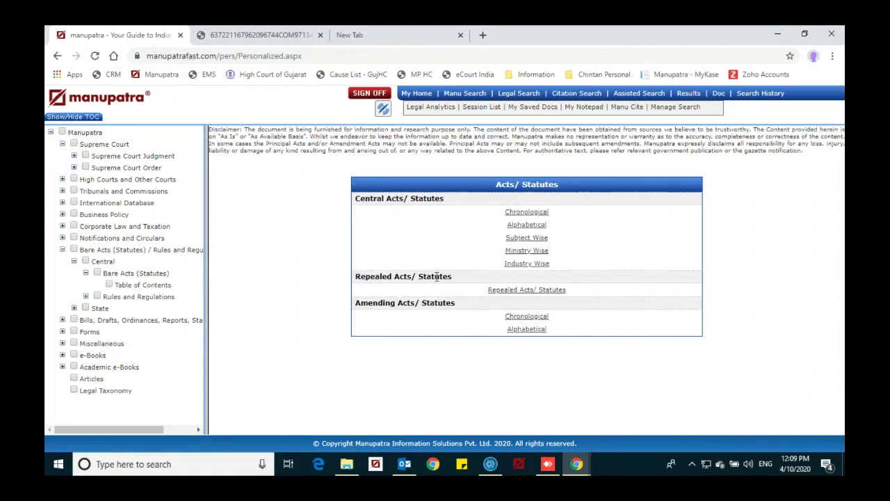
left_click(539, 265)
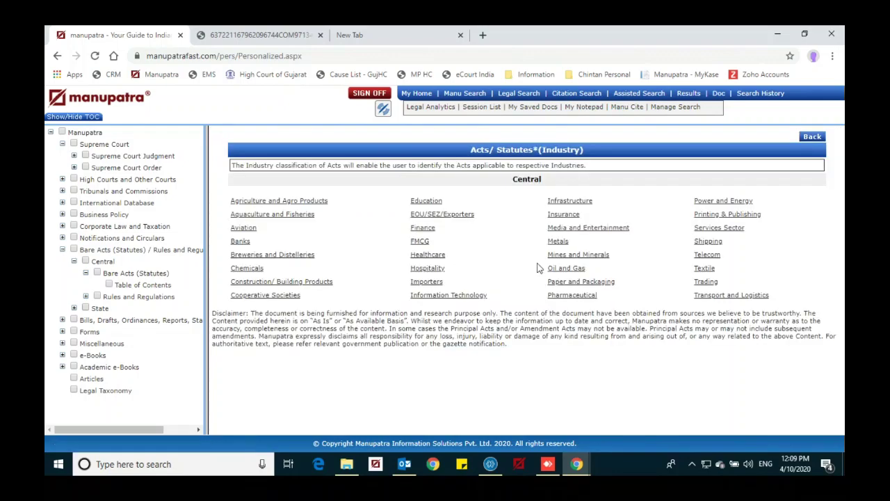
left_click(421, 243)
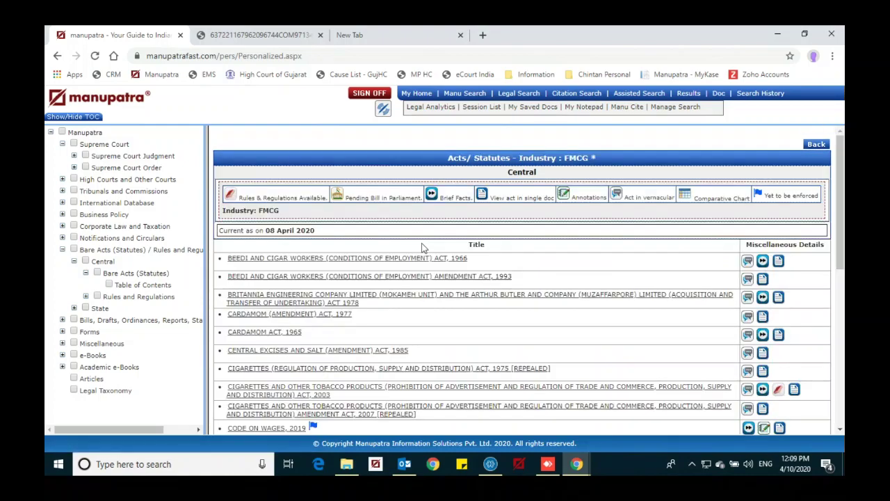
scroll(552, 318, "down", 2)
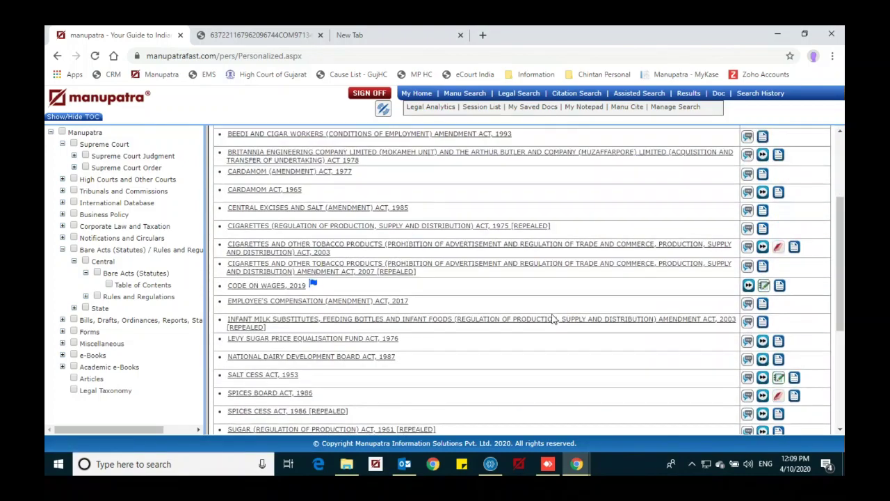
scroll(552, 318, "down", 3)
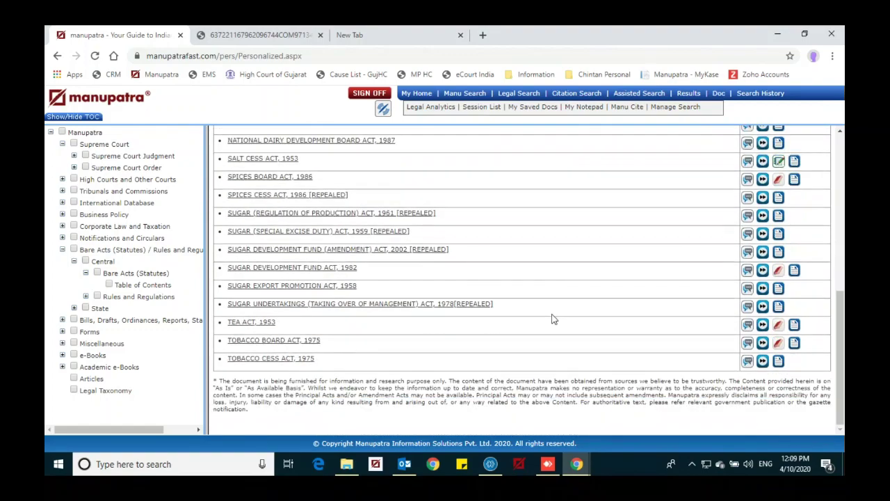
scroll(552, 318, "up", 5)
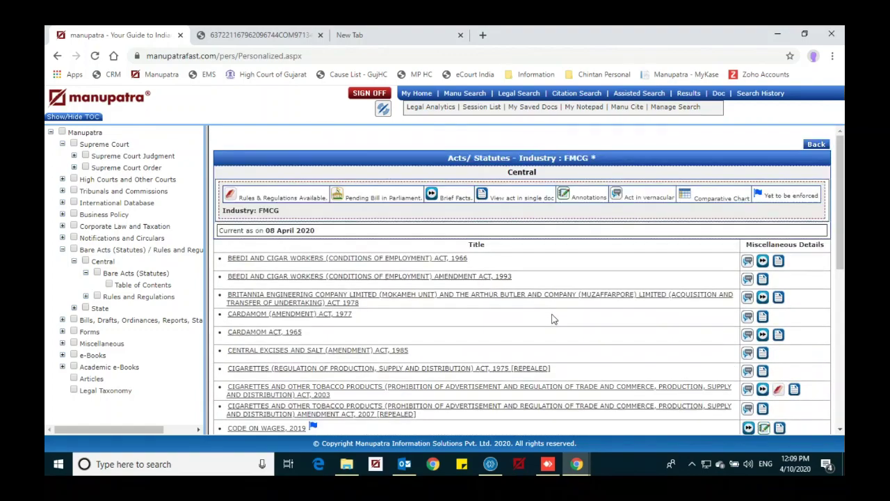
From the Central Bare Acts contents, review the subject-wise list of acts for Electricity, and return to the table of contents.
left_click(151, 285)
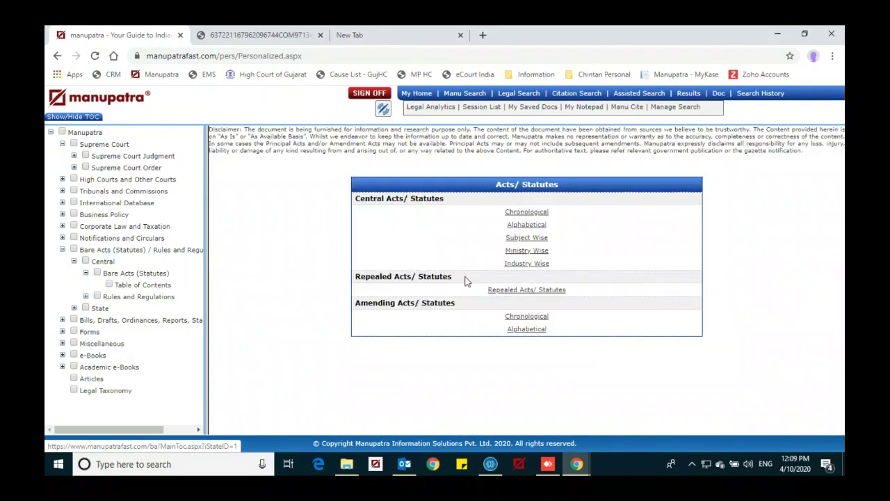
left_click(529, 240)
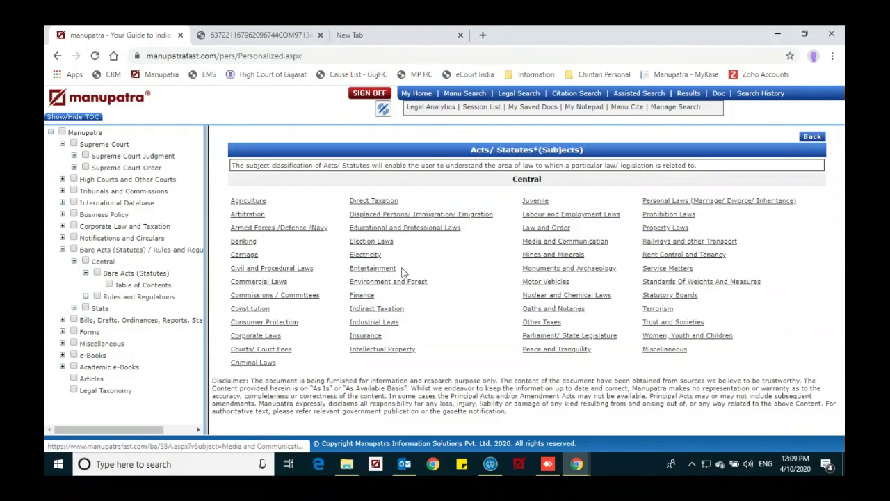
left_click(362, 256)
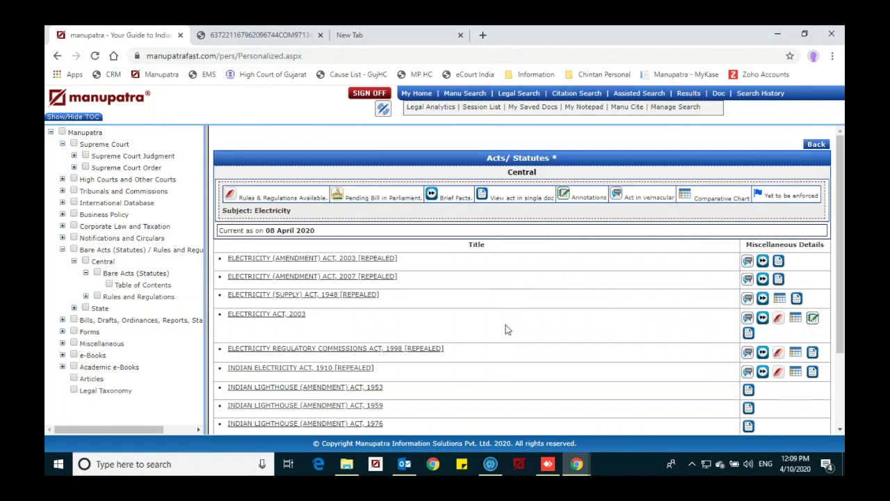
scroll(507, 330, "down", 3)
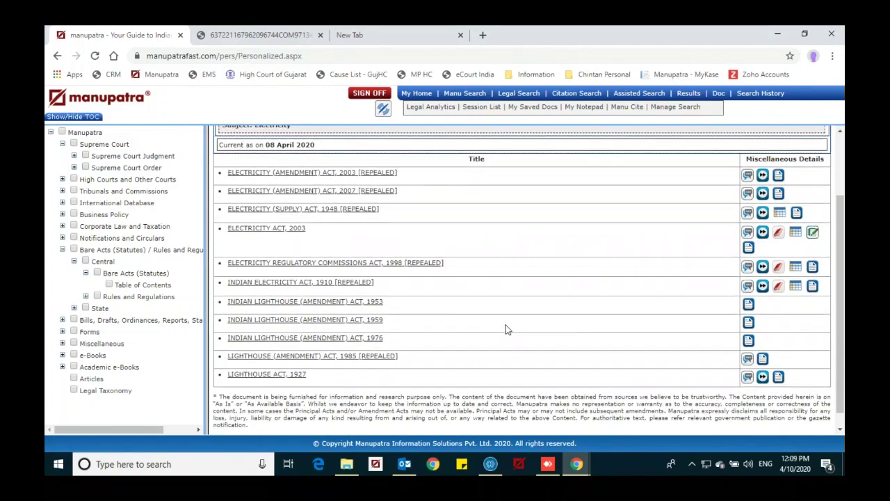
left_click(147, 288)
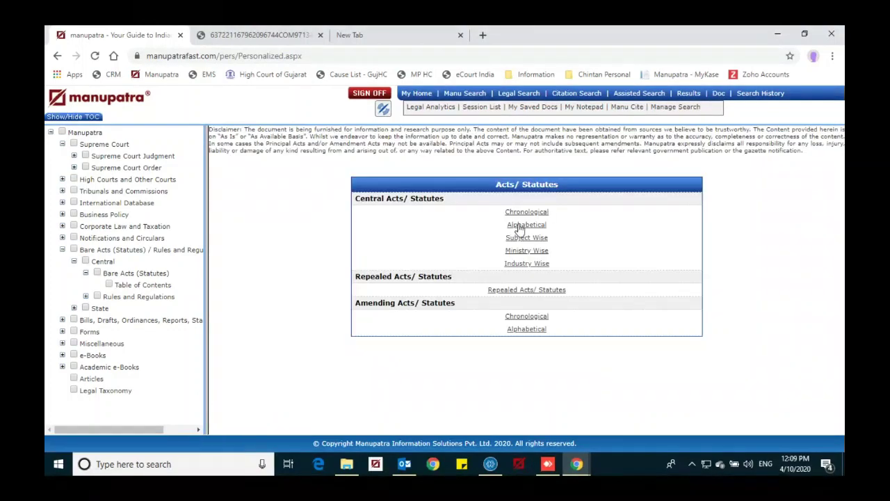
Open the alphabetical list of central acts and review the acts starting with A.
left_click(518, 229)
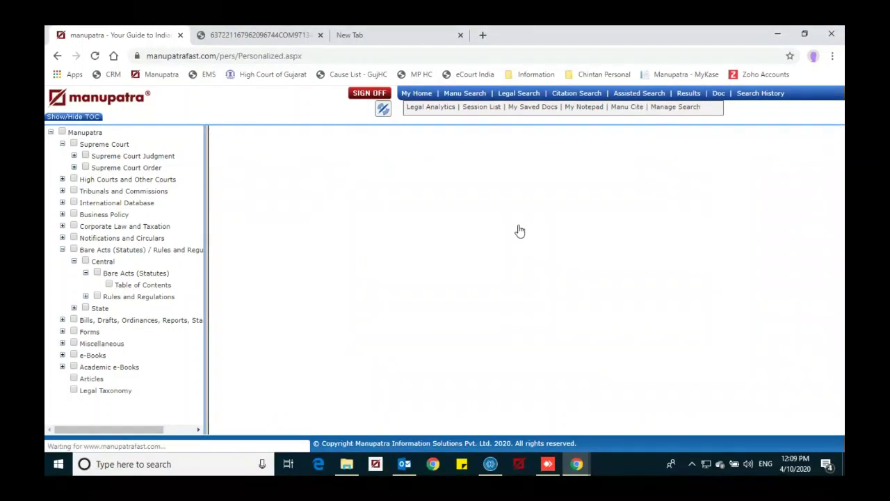
scroll(607, 307, "down", 1)
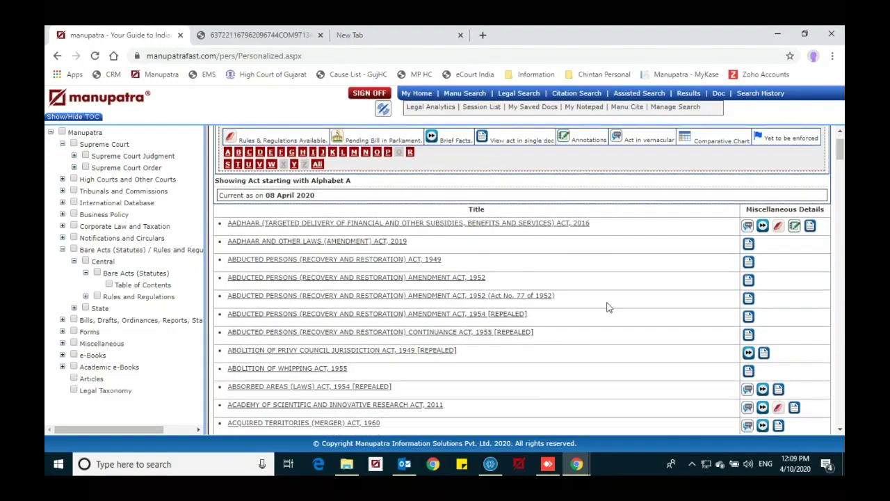
scroll(607, 307, "down", 1)
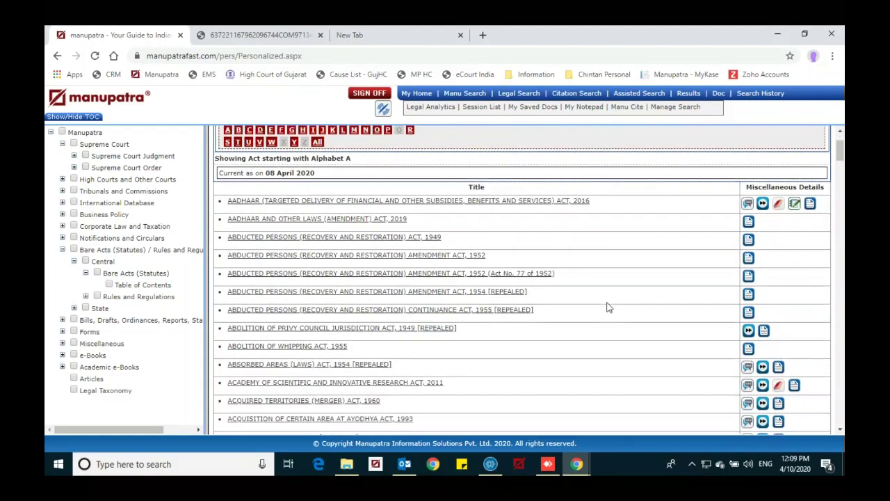
scroll(607, 307, "up", 2)
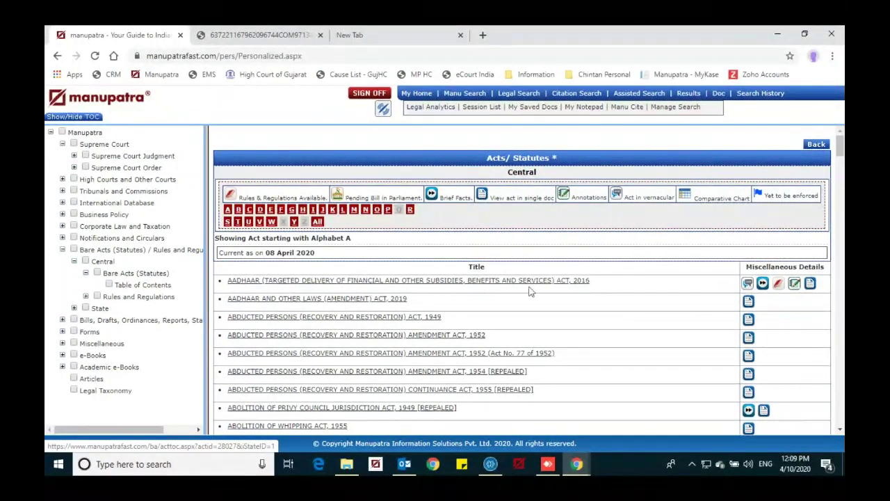
View the brief facts of the Aadhaar (Targeted Delivery of Financial and Other Subsidies, Benefits and Services) Act, 2016, and close them.
left_click(748, 285)
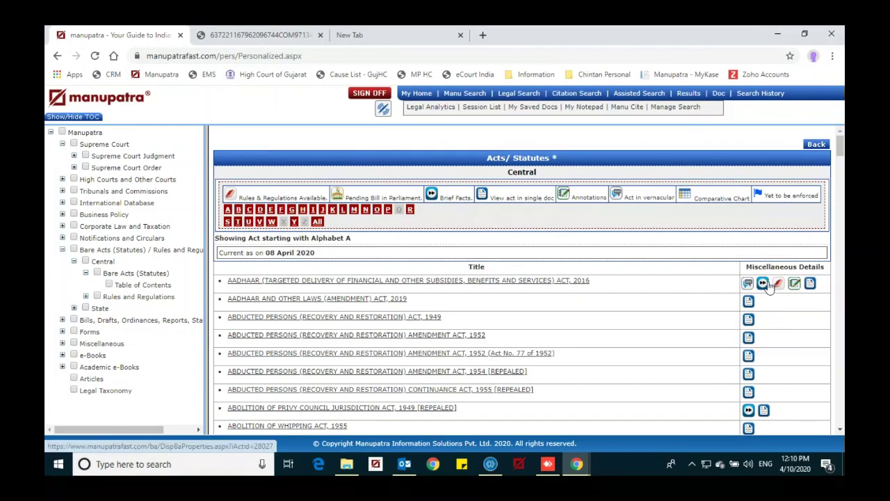
left_click(763, 283)
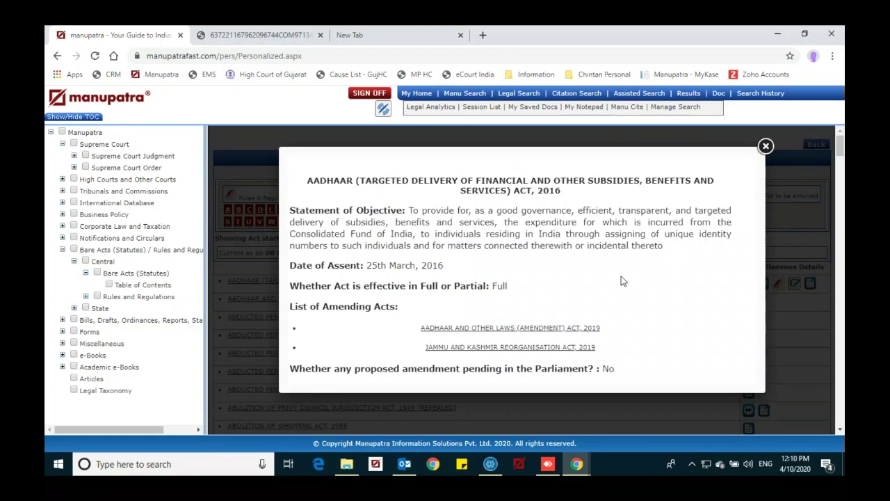
scroll(621, 277, "down", 1)
scroll(621, 277, "up", 1)
left_click(765, 146)
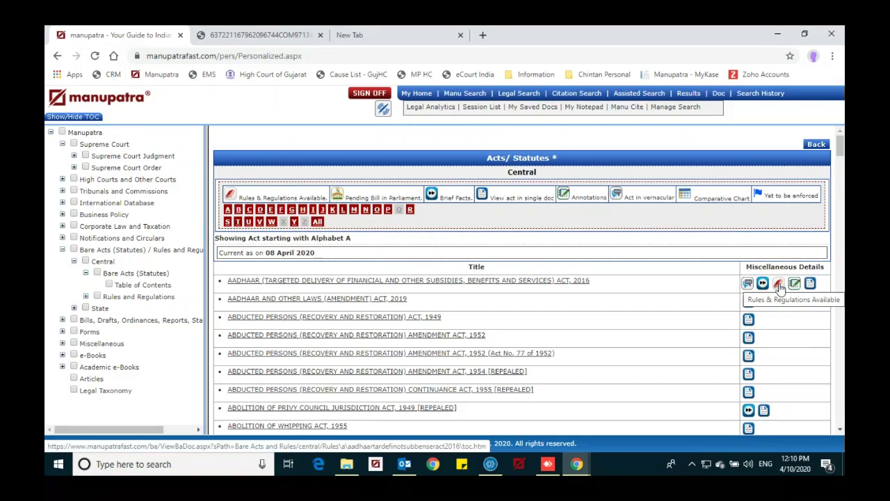
Review the rules, regulations and orders available under the Aadhaar Act, 2016, and return to the alphabetical acts list.
left_click(779, 285)
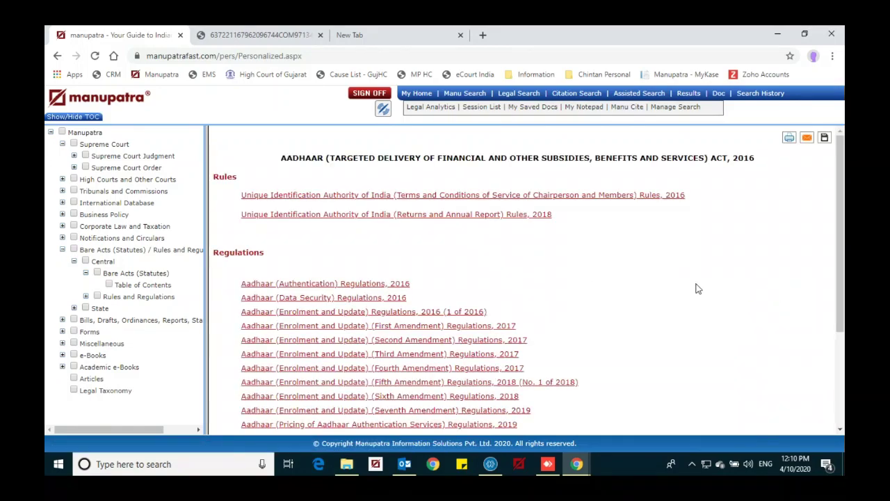
scroll(697, 288, "down", 2)
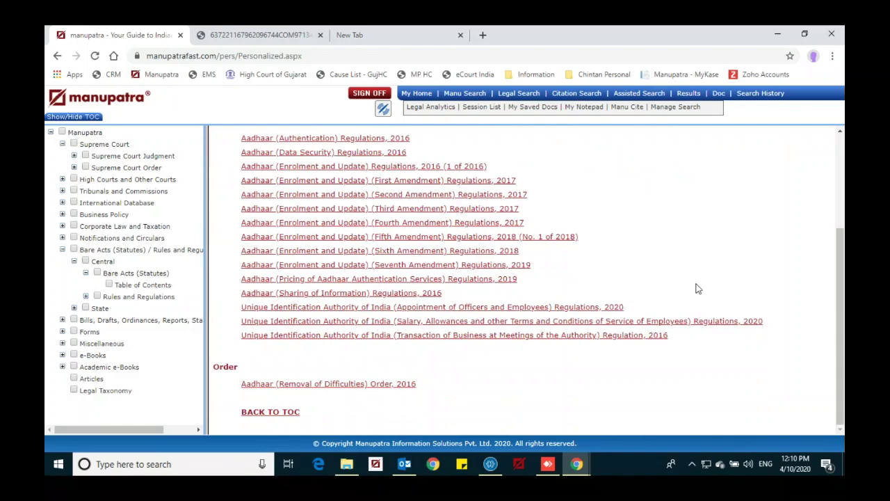
left_click(58, 56)
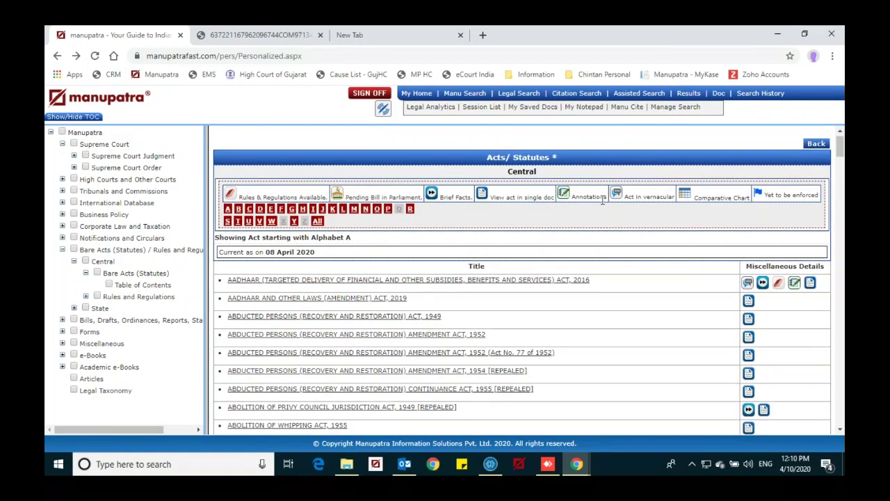
Open the annotations for the Aadhaar Act, 2016, read through the section notes, and close the annotations window.
left_click(794, 283)
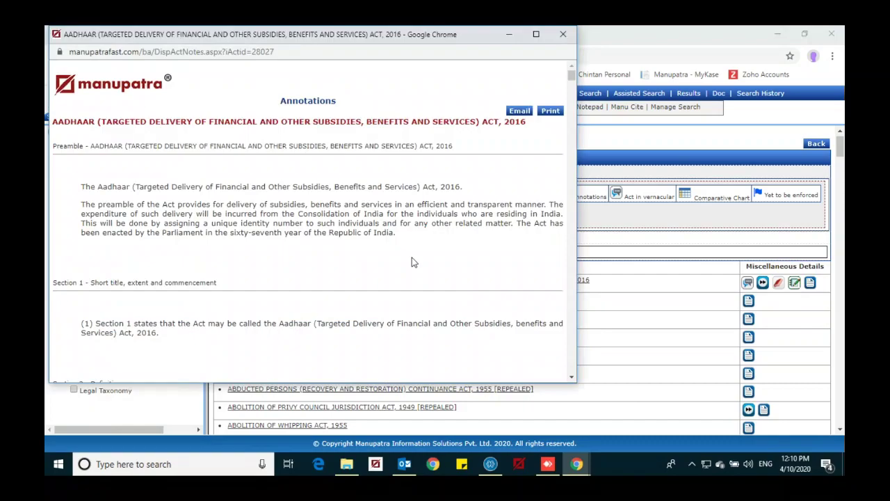
scroll(412, 262, "down", 4)
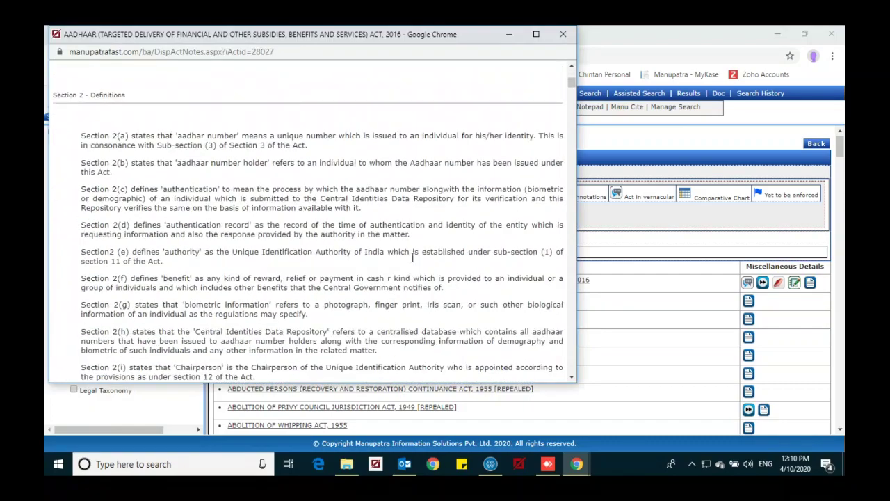
scroll(411, 257, "down", 9)
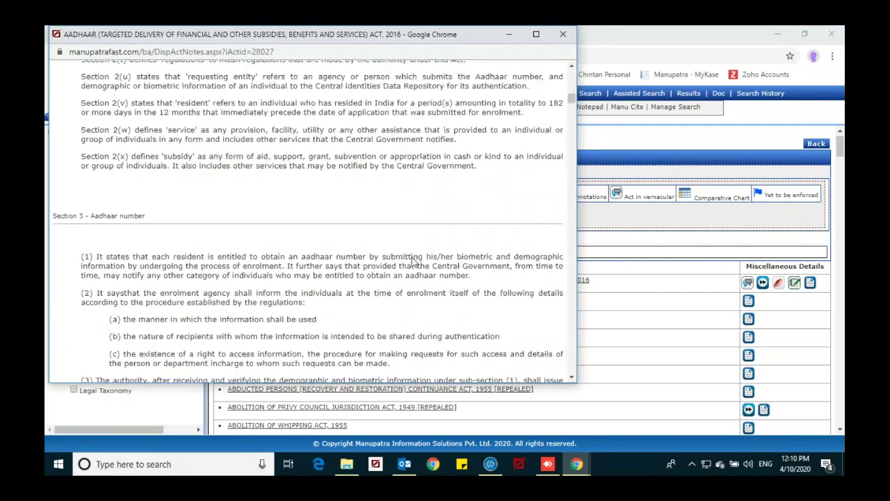
scroll(413, 259, "down", 5)
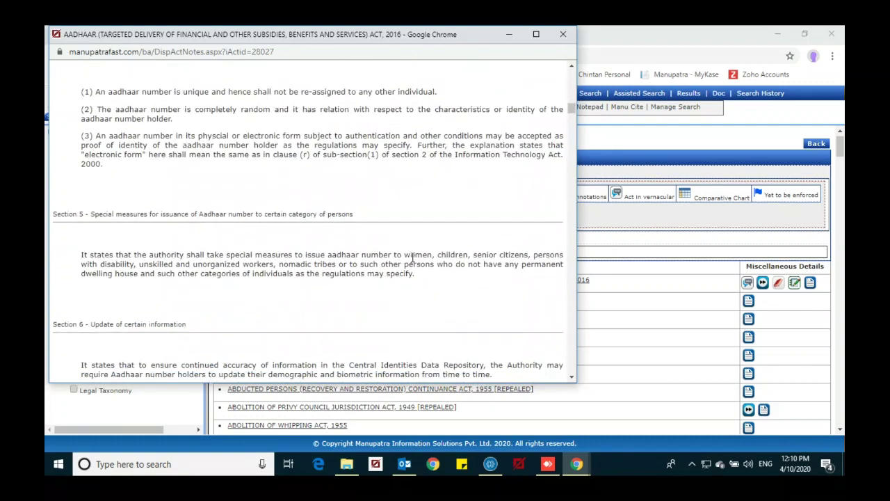
scroll(413, 257, "down", 3)
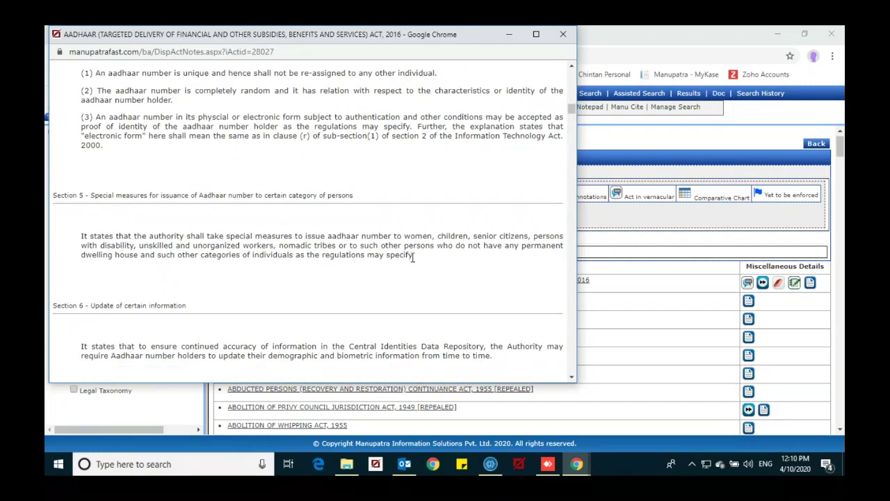
scroll(412, 260, "down", 5)
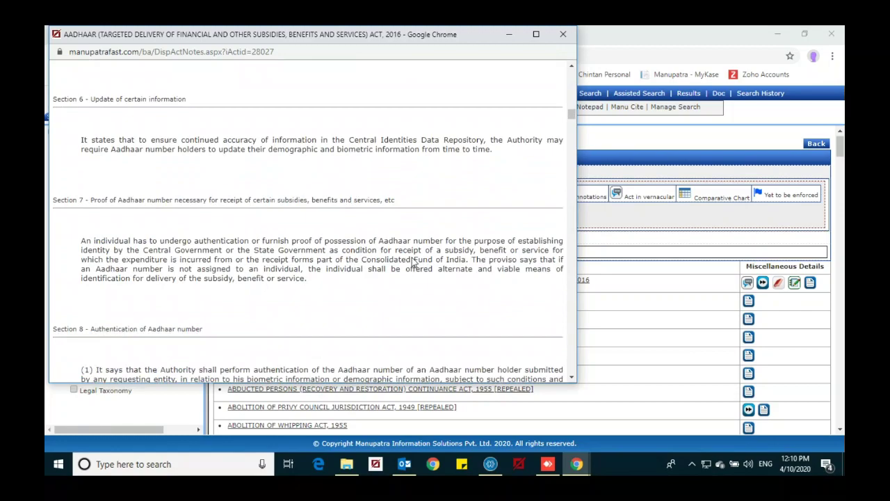
scroll(412, 261, "down", 6)
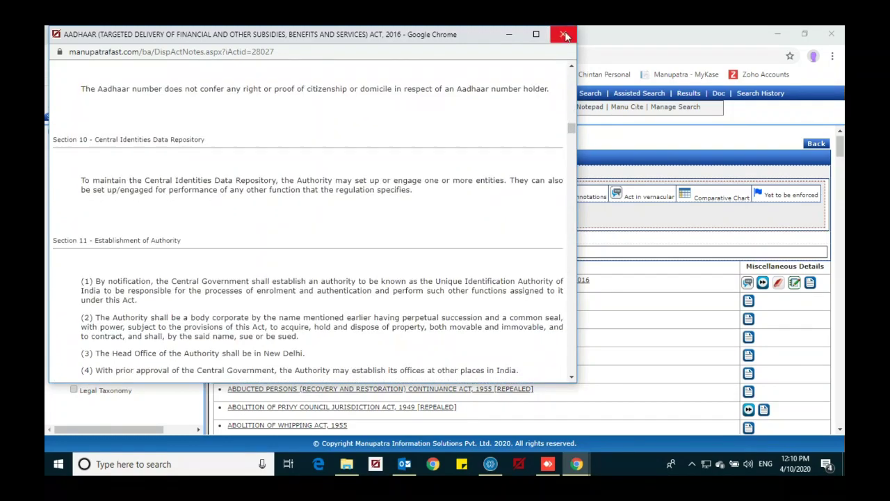
left_click(564, 34)
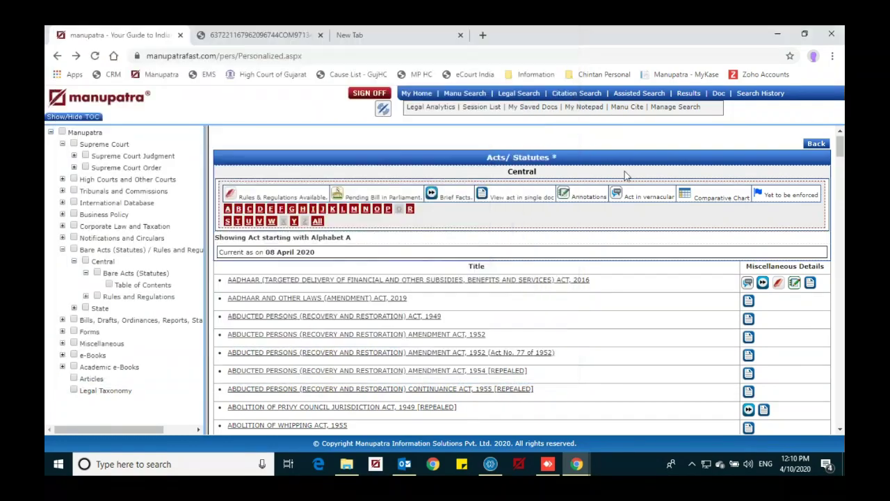
Open the Aadhaar Act, 2016 as a single document and examine its sections, briefly highlighting Section 5 before returning to the preamble.
left_click(811, 284)
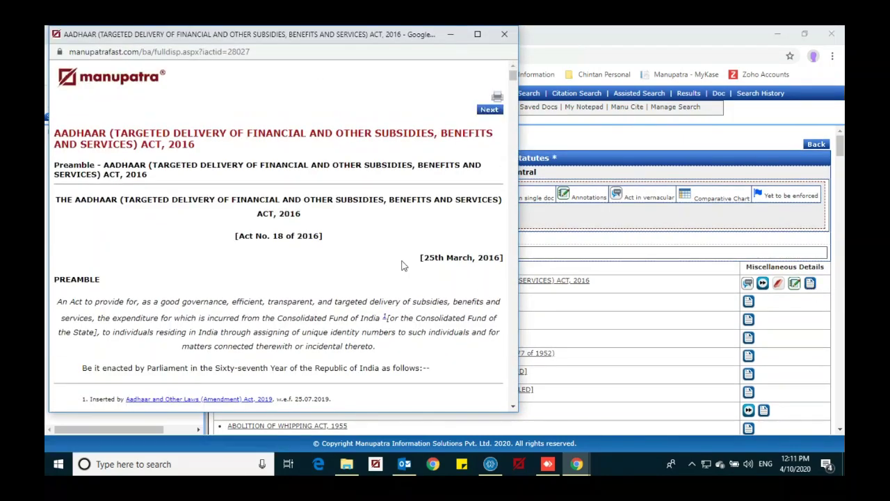
scroll(401, 266, "down", 1)
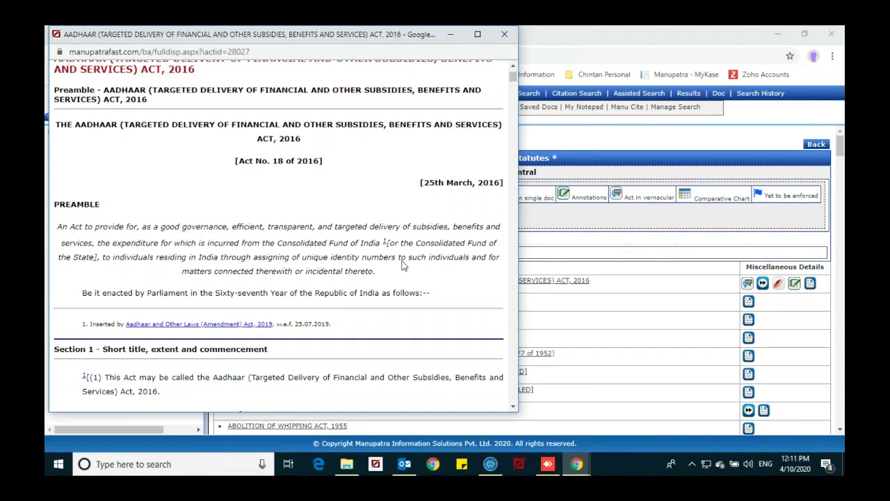
scroll(401, 266, "down", 15)
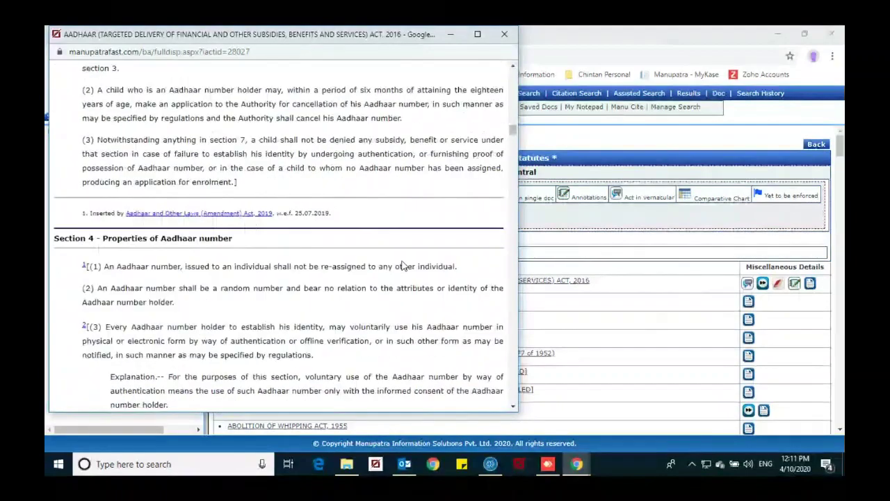
scroll(401, 266, "down", 10)
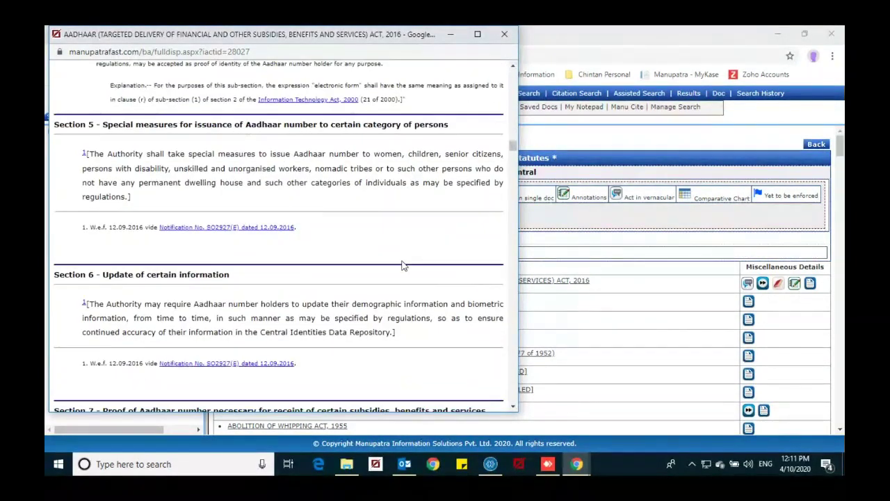
left_click_drag(314, 235, 56, 124)
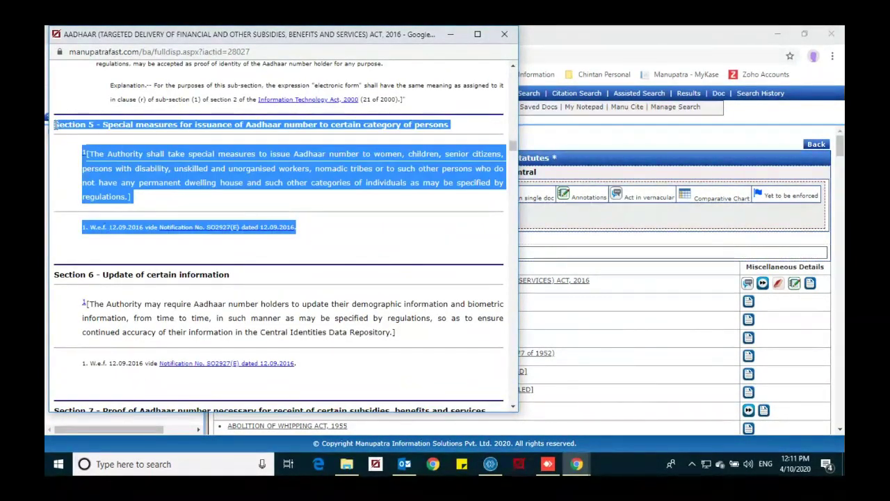
left_click(327, 265)
scroll(329, 271, "up", 15)
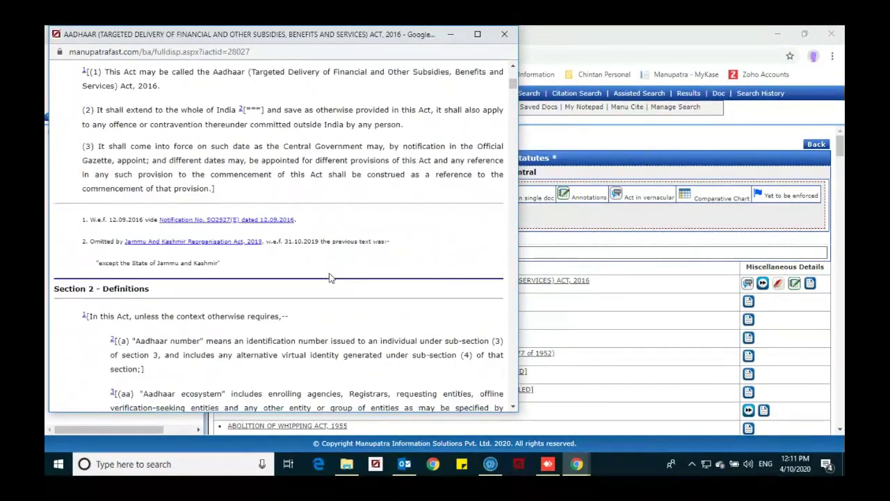
scroll(330, 277, "up", 5)
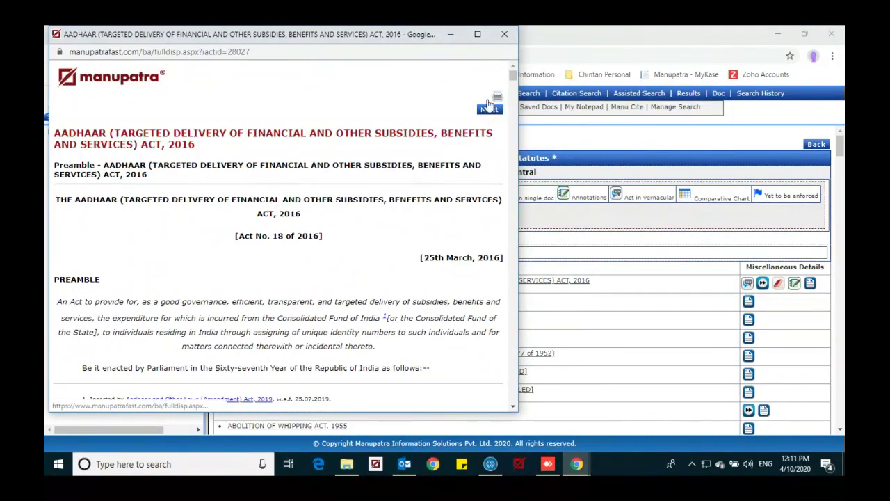
Maximize the single-document window, view the second part of the act starting at Section 36, and return to the first part.
left_click(477, 34)
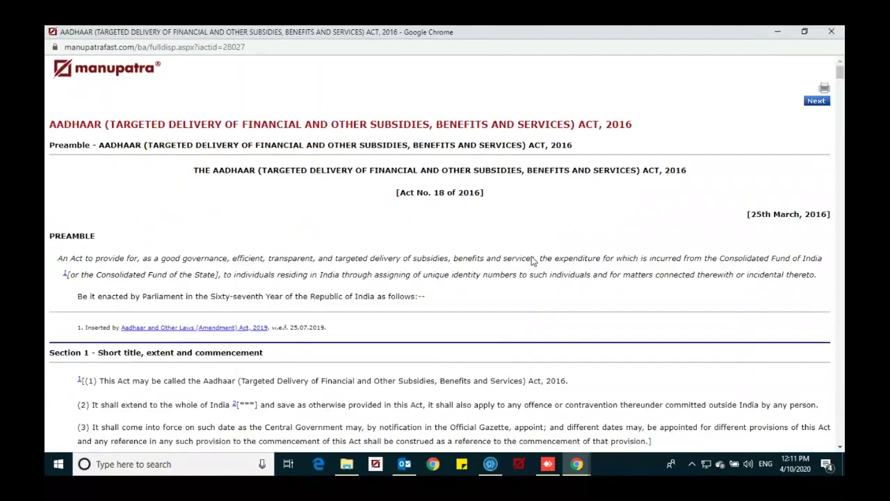
scroll(532, 257, "down", 10)
scroll(531, 258, "up", 10)
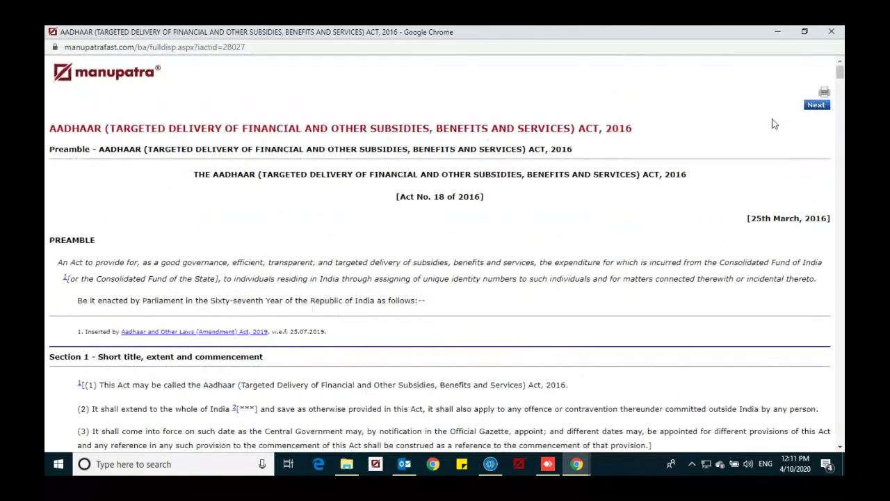
left_click(819, 106)
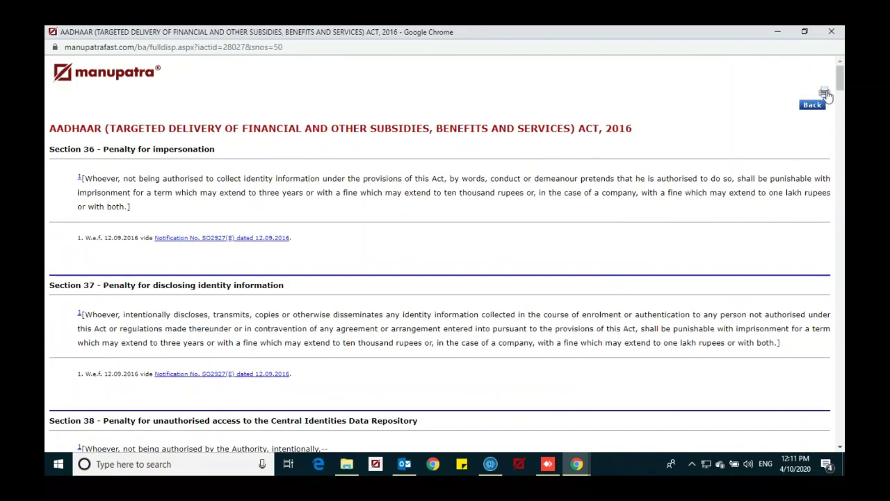
left_click(809, 108)
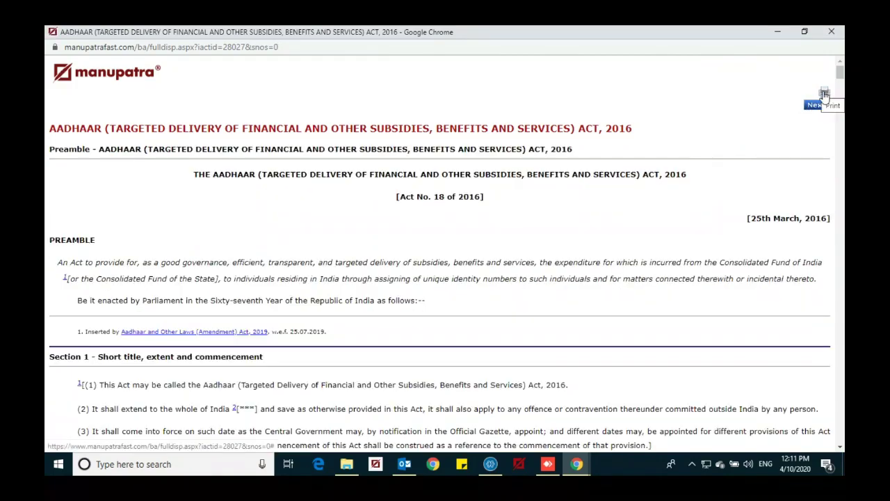
Preview the print version of the act's first part, look through its pages, and cancel printing.
left_click(824, 94)
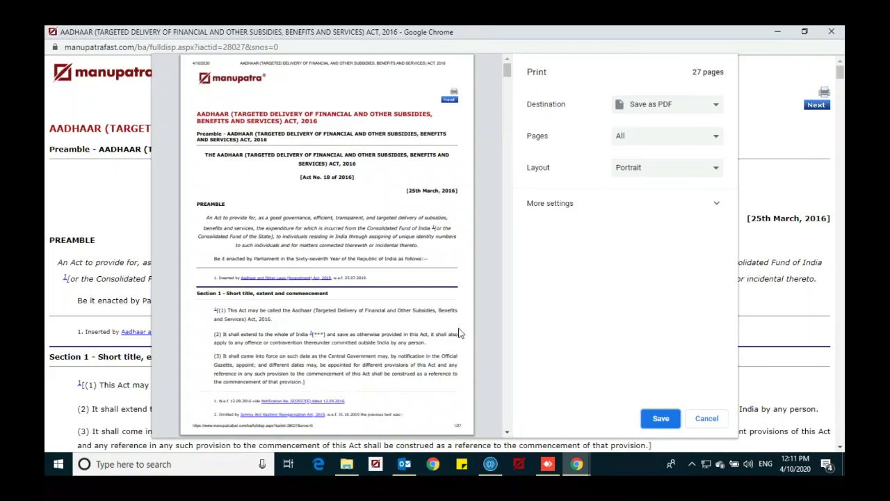
scroll(459, 333, "down", 20)
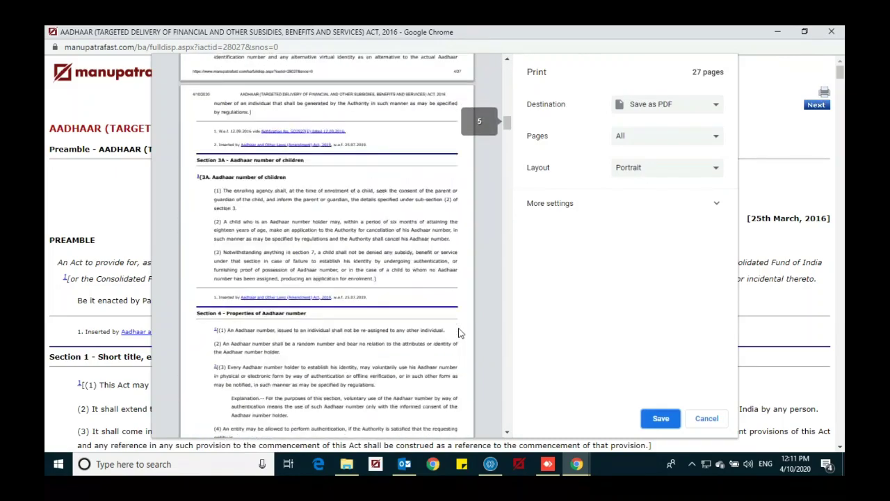
scroll(460, 333, "down", 2)
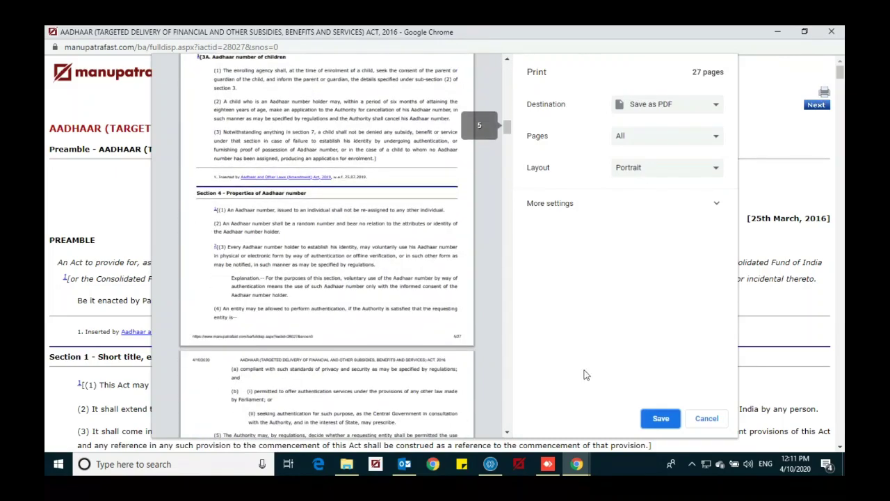
left_click(716, 419)
Go to the act's second part, starting at Section 36, preview its print version, and cancel printing.
left_click(815, 106)
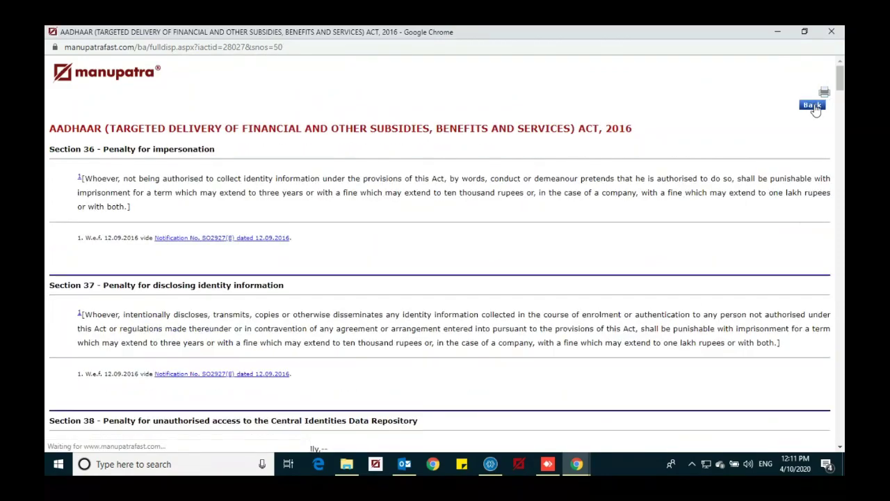
left_click(824, 93)
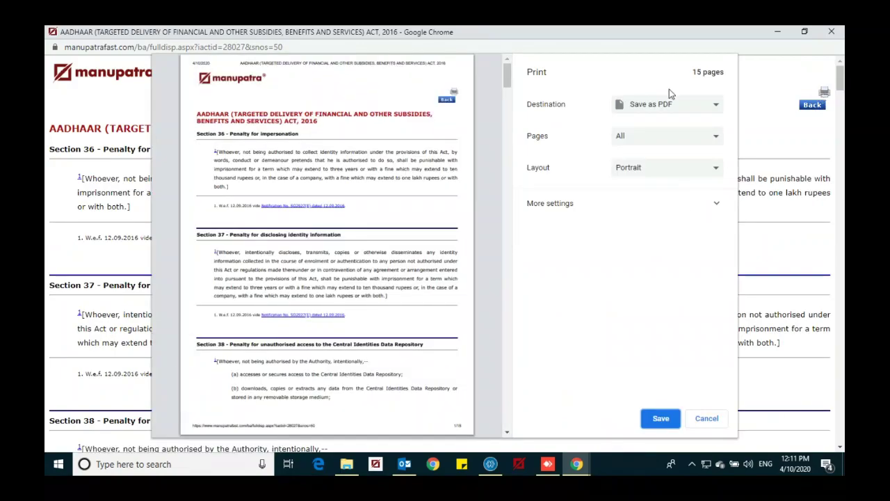
left_click(706, 421)
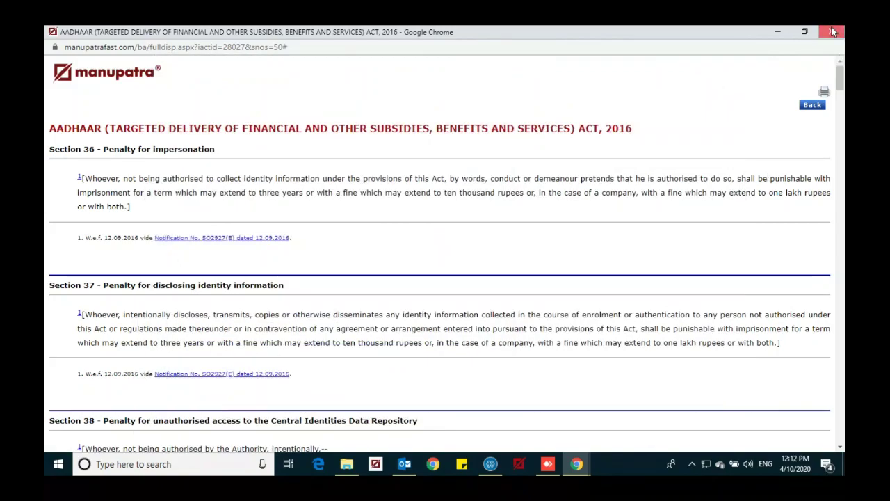
Close the Aadhaar Act document window and open the chronological listing of central acts for the year 2019.
left_click(832, 30)
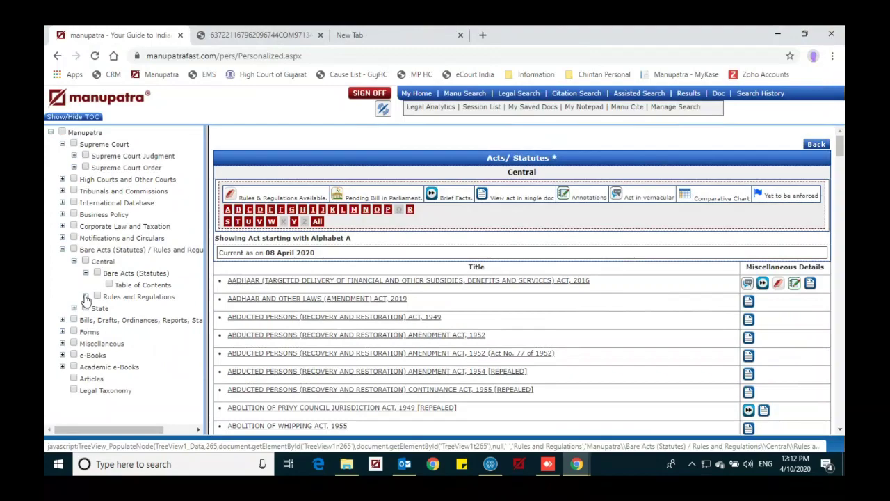
scroll(589, 345, "down", 3)
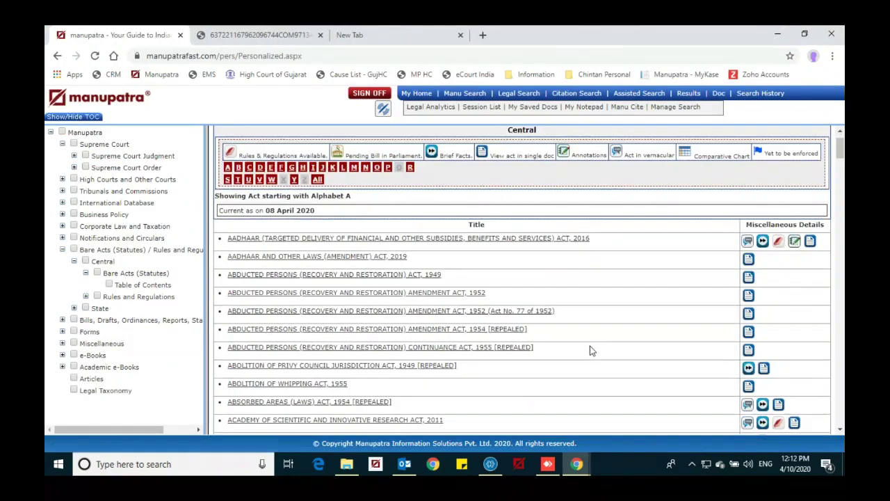
scroll(590, 345, "up", 3)
left_click(144, 285)
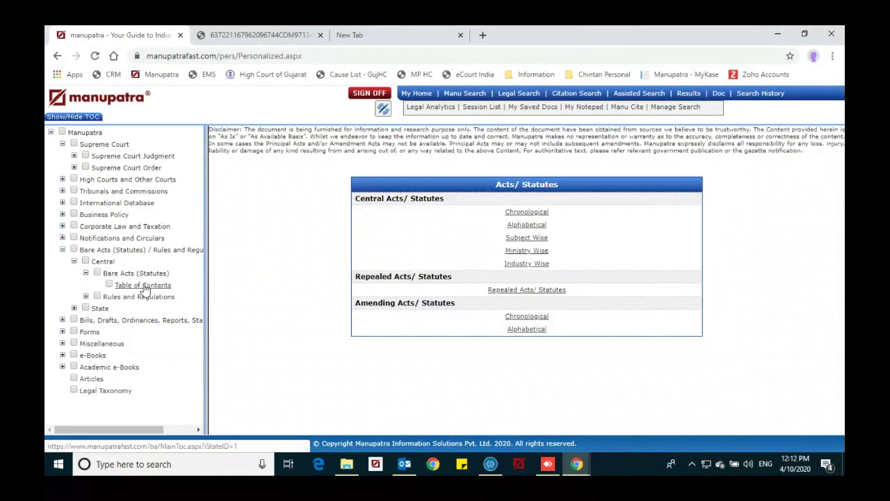
left_click(530, 215)
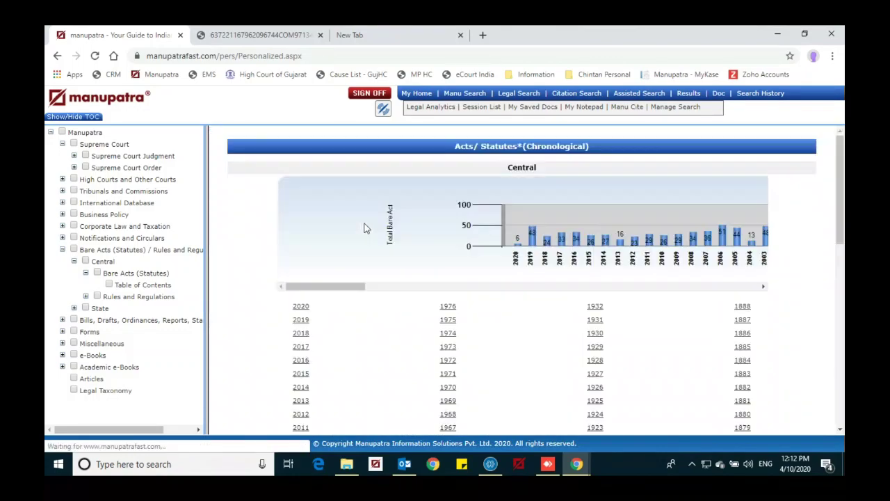
left_click(302, 322)
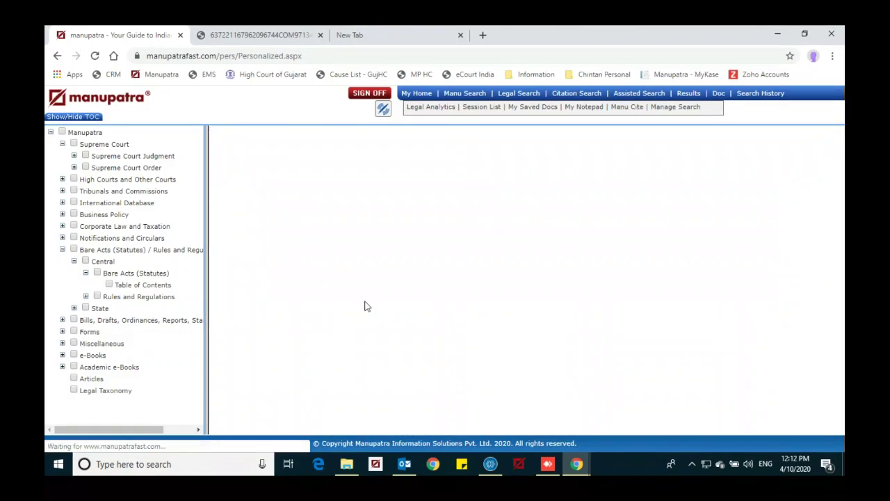
Examine the 2019 central acts list, checking the meaning of the flag beside the Consumer Protection Act, 2019.
scroll(365, 306, "down", 1)
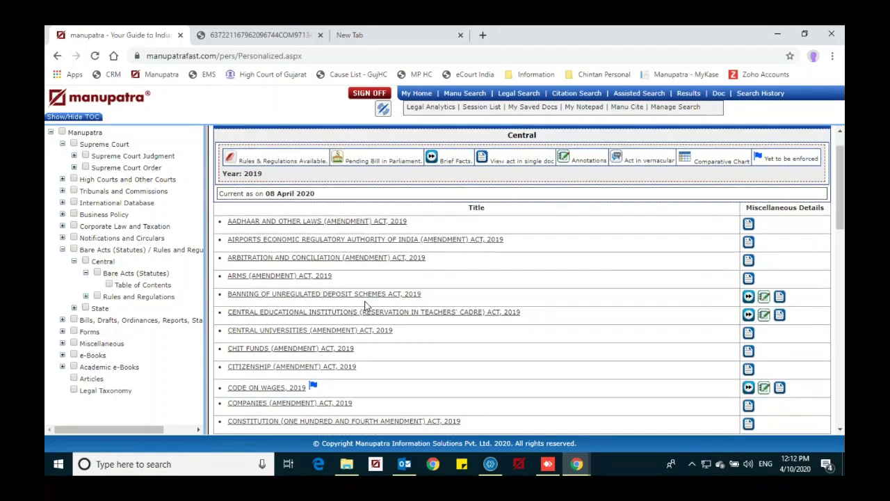
scroll(367, 308, "down", 1)
mouse_move(313, 348)
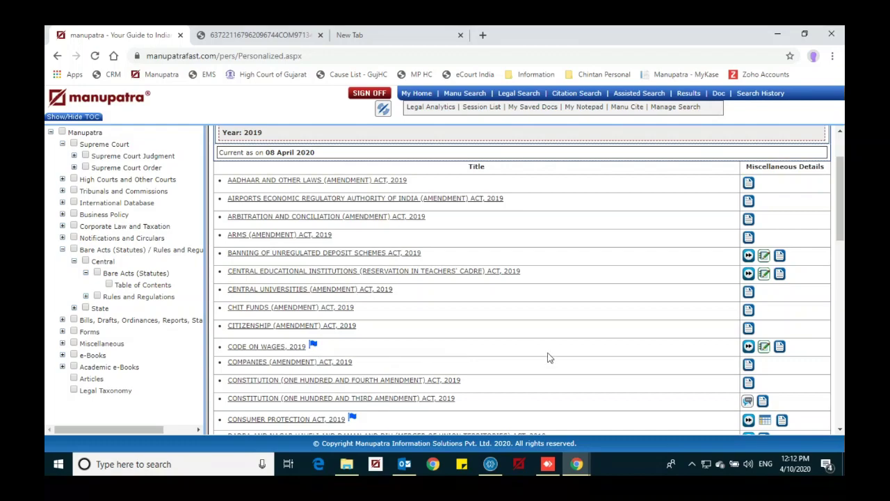
scroll(549, 358, "down", 3)
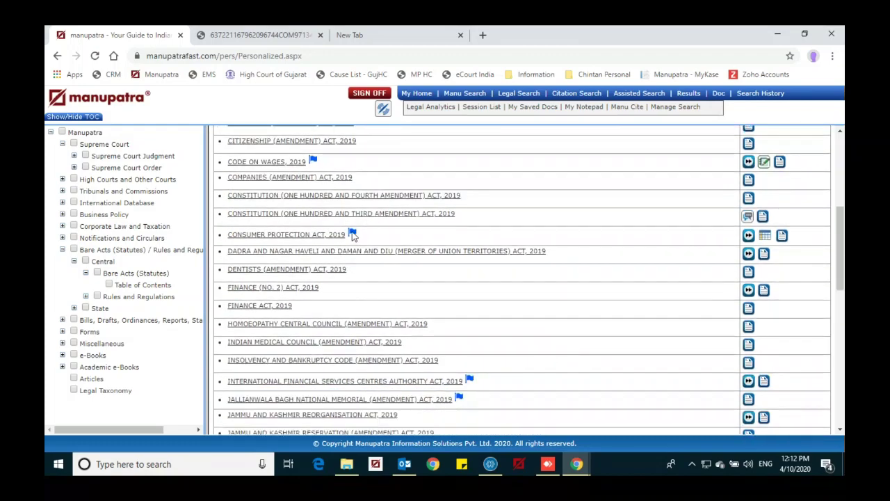
mouse_move(352, 235)
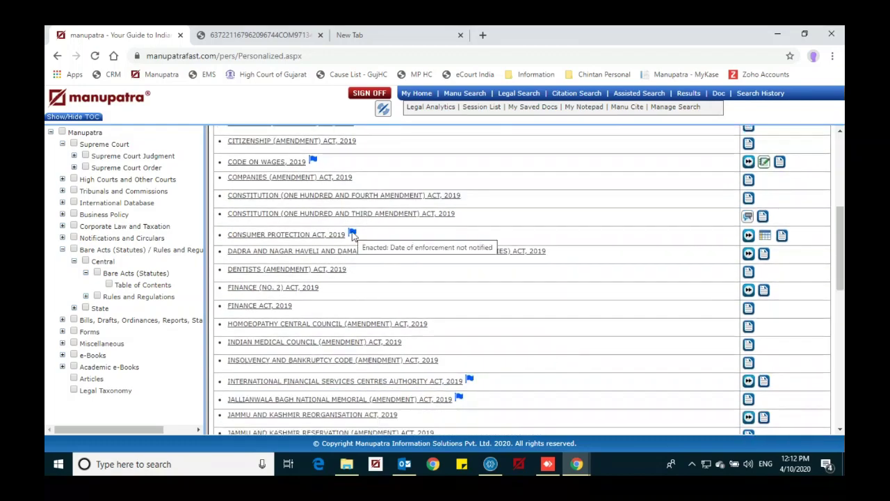
scroll(497, 387, "down", 6)
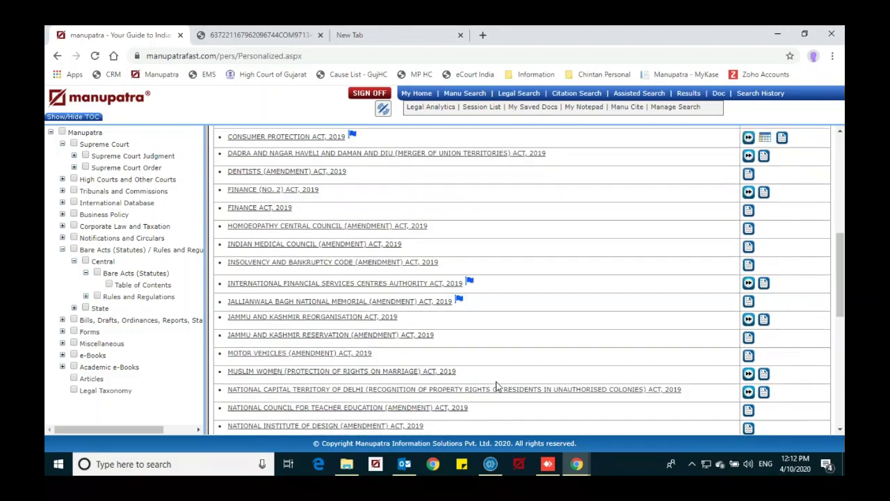
scroll(496, 387, "up", 10)
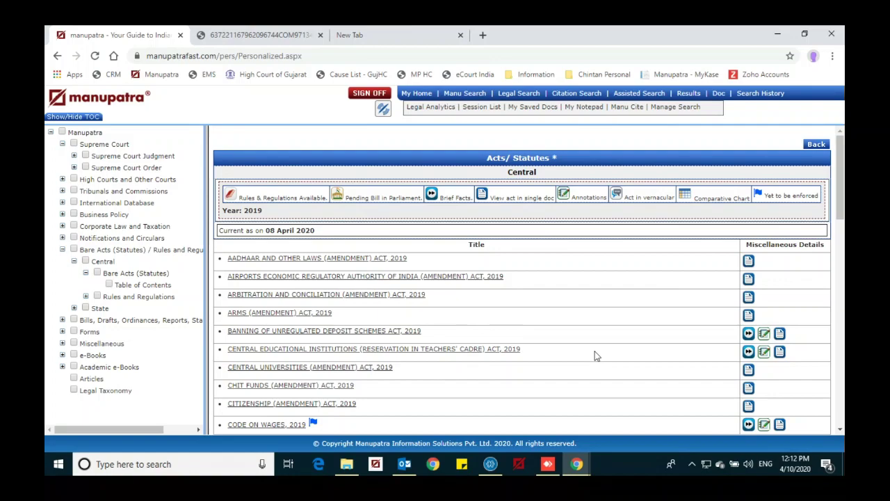
Expand the central Rules and Regulations branch, open its table of contents, and display the list of Rules.
right_click(87, 300)
left_click(87, 298)
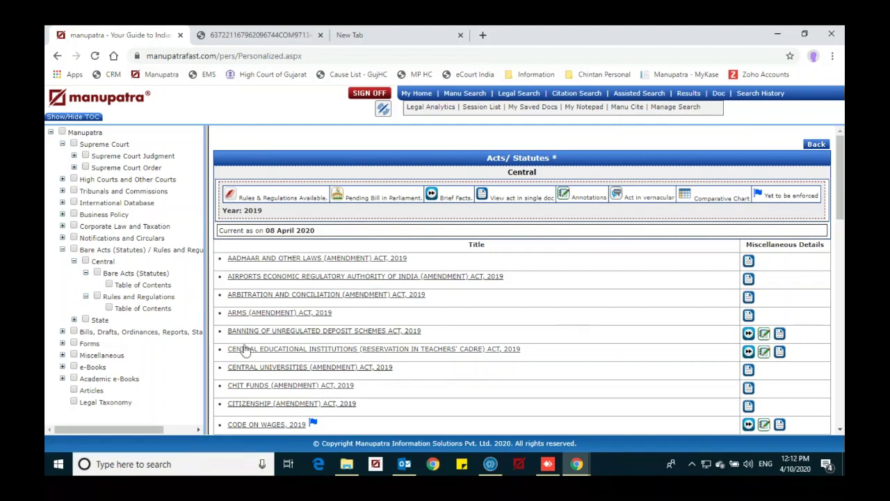
left_click(137, 311)
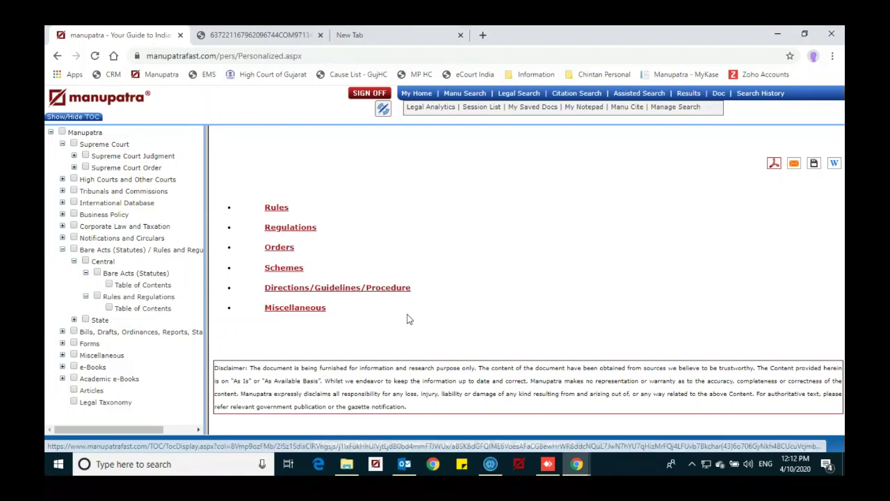
right_click(277, 208)
key("Escape")
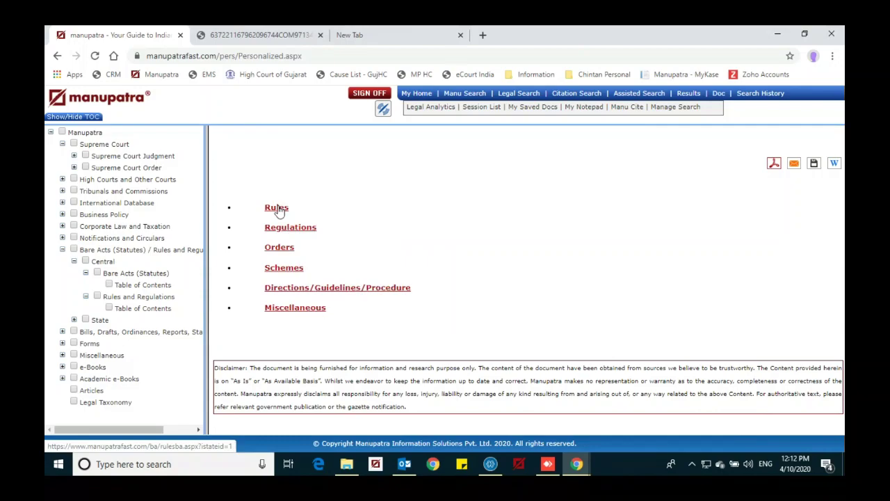
left_click(278, 208)
Look through the central rules starting with A and the corresponding act titles listed beside them.
scroll(516, 258, "down", 1)
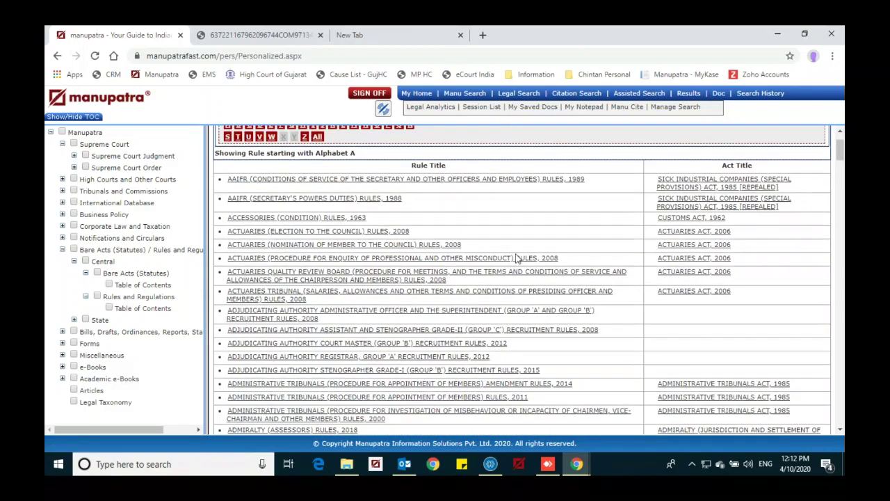
scroll(516, 257, "down", 4)
scroll(517, 254, "up", 6)
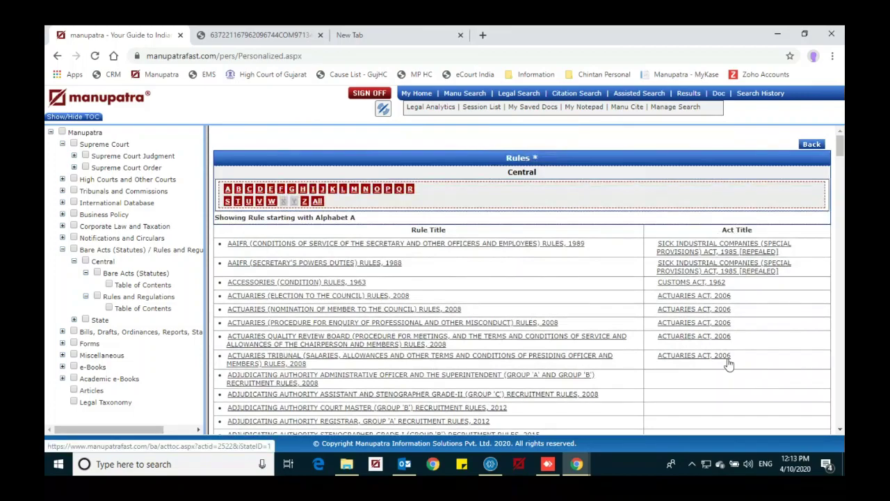
scroll(729, 363, "down", 5)
scroll(728, 363, "down", 8)
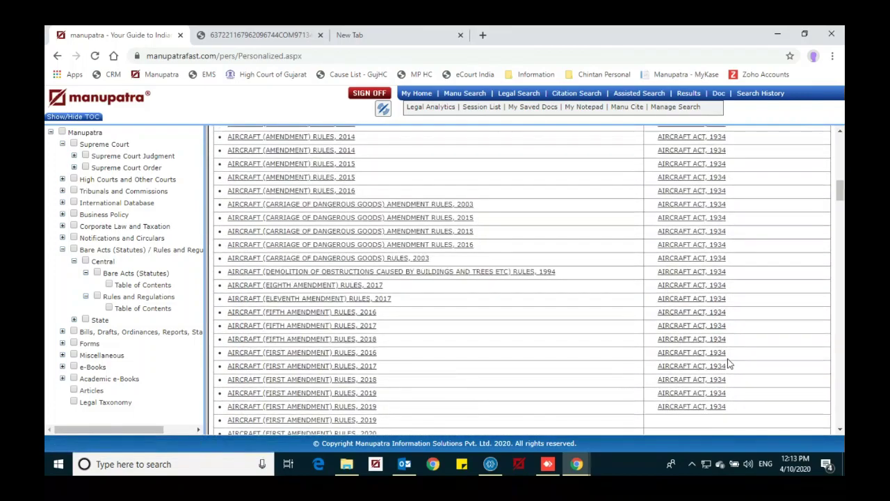
scroll(729, 363, "down", 8)
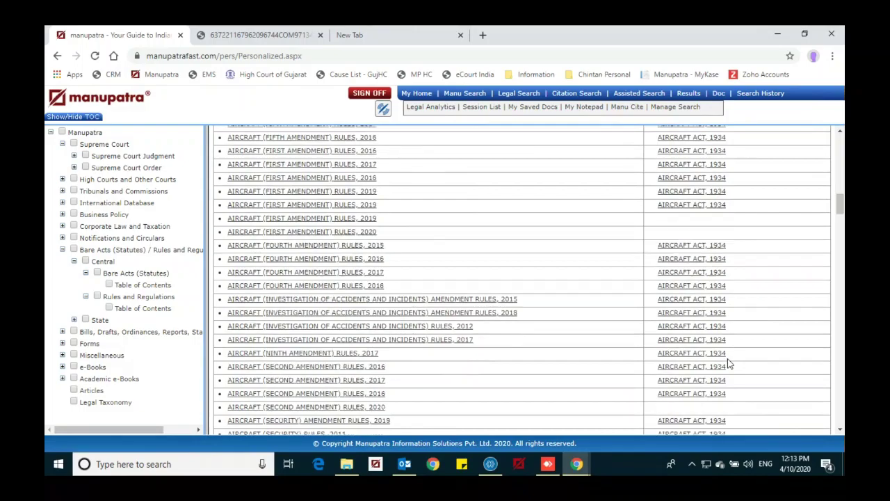
scroll(729, 362, "down", 8)
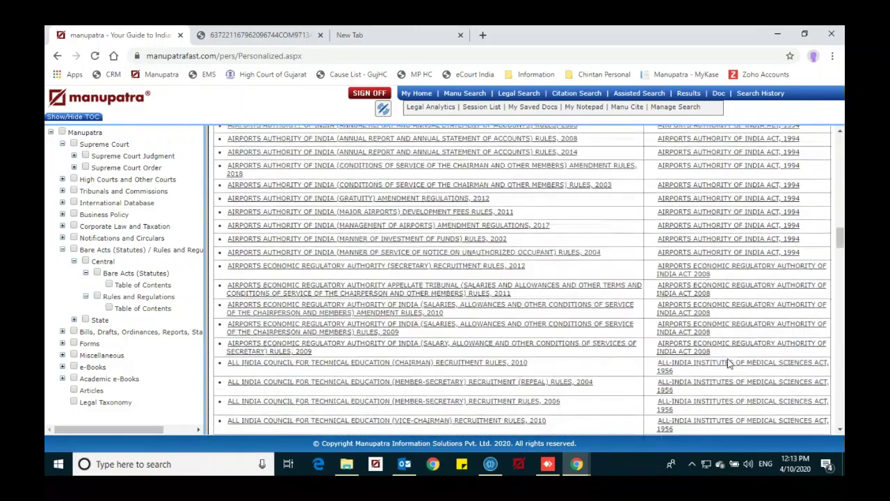
scroll(728, 363, "up", 15)
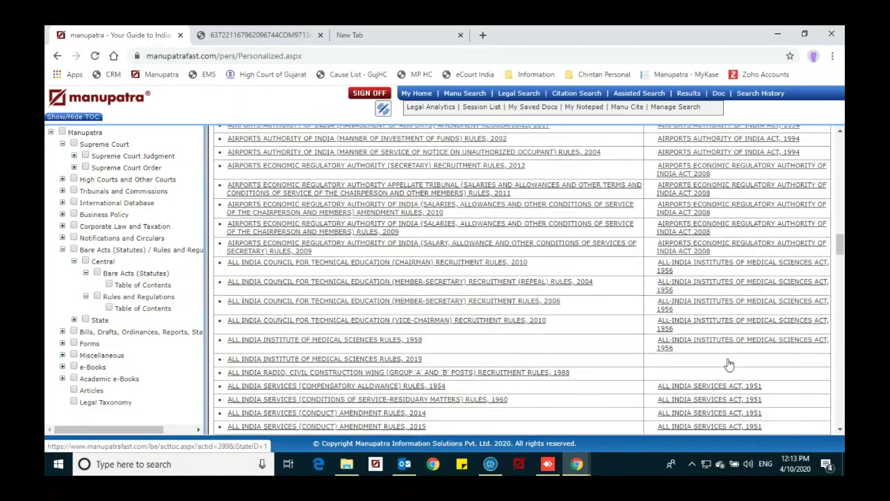
Go back to the central rules table of contents, open Regulations, and look through the regulations with their corresponding acts.
left_click(136, 309)
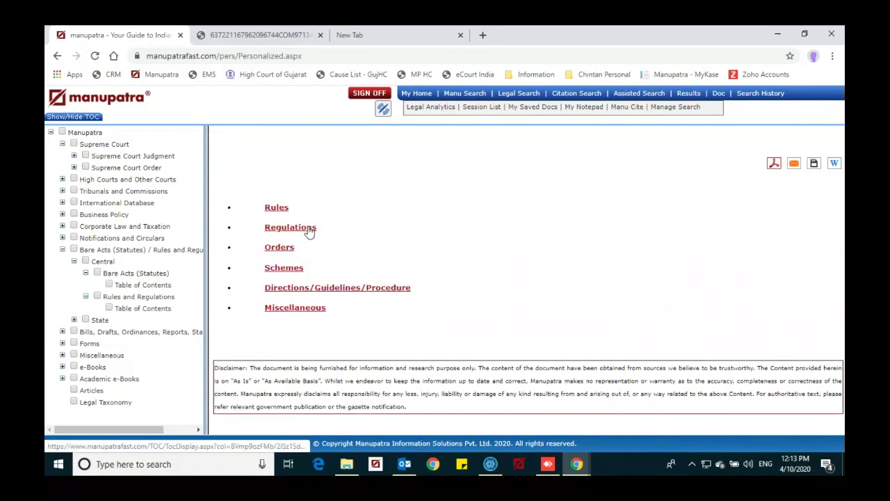
left_click(290, 228)
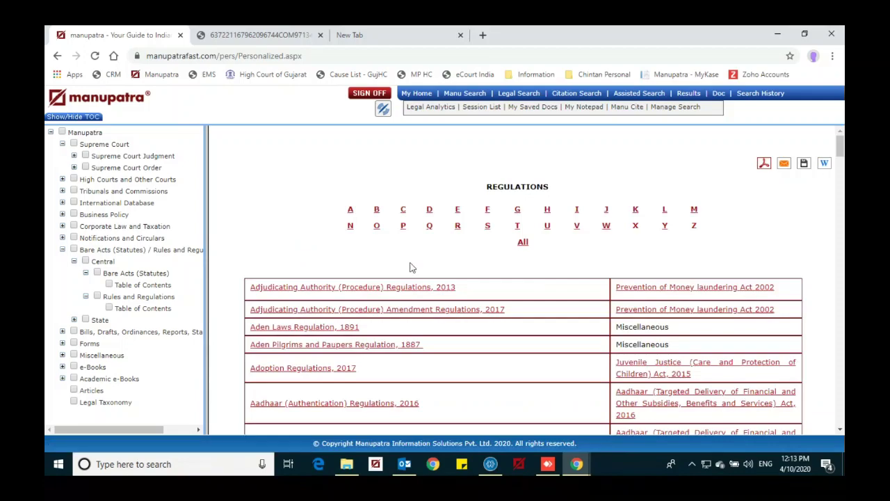
scroll(482, 271, "down", 3)
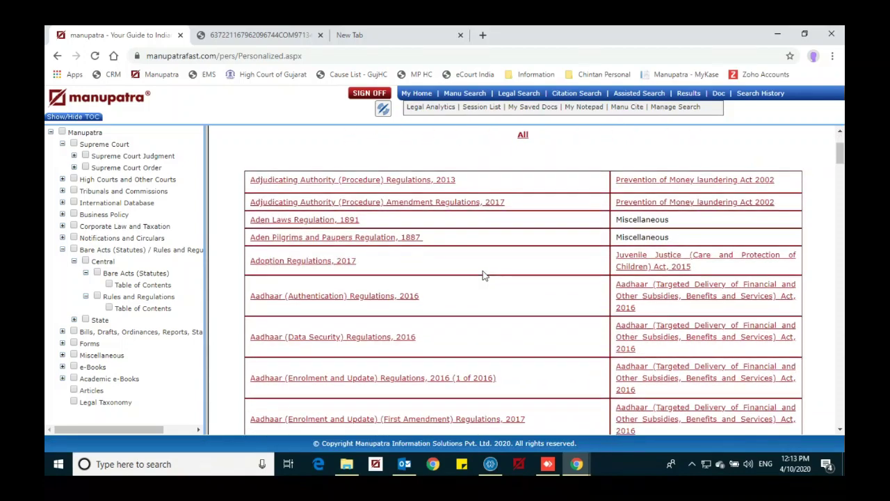
scroll(483, 270, "down", 4)
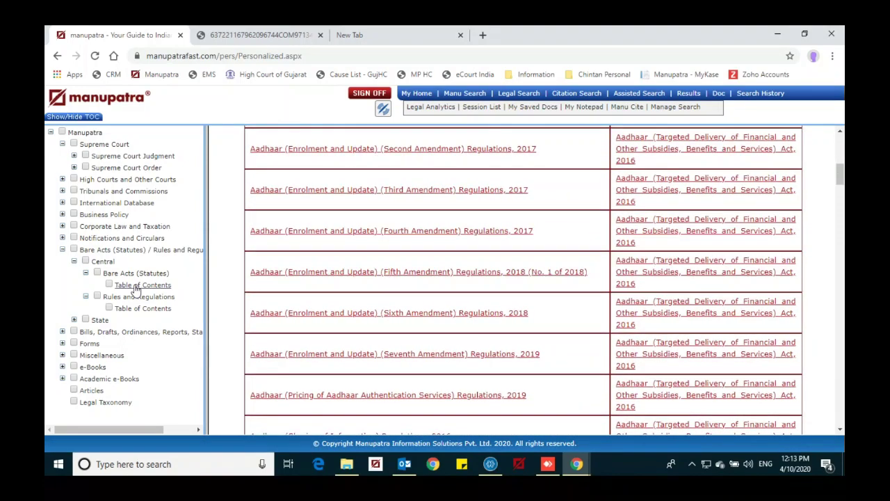
From the central rules table of contents, open Directions/Guidelines/Procedure and look through the Directions with their corresponding acts.
left_click(137, 312)
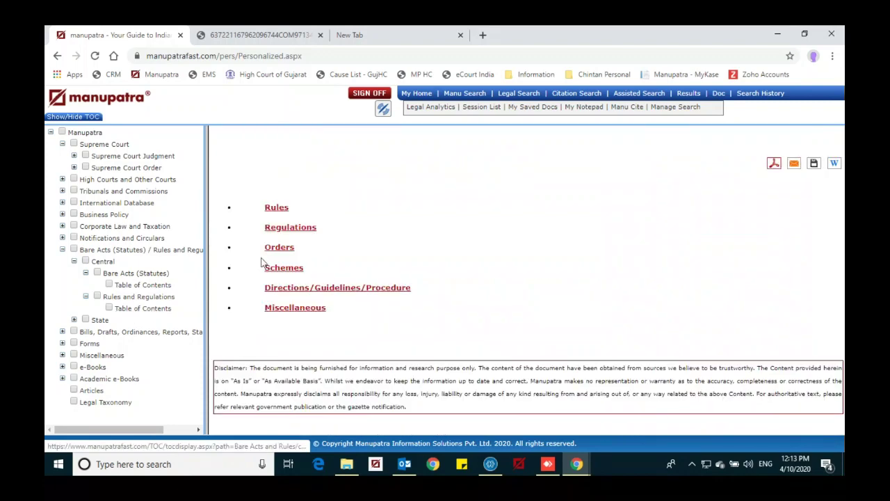
left_click(311, 291)
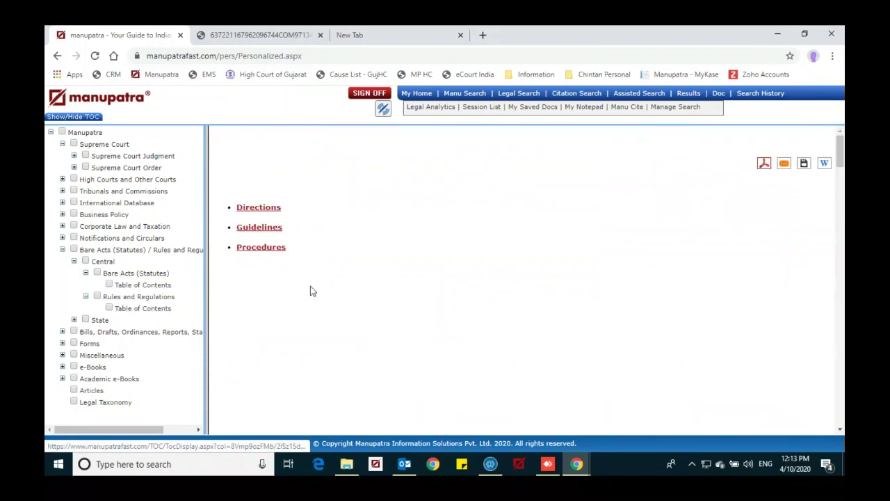
left_click(265, 208)
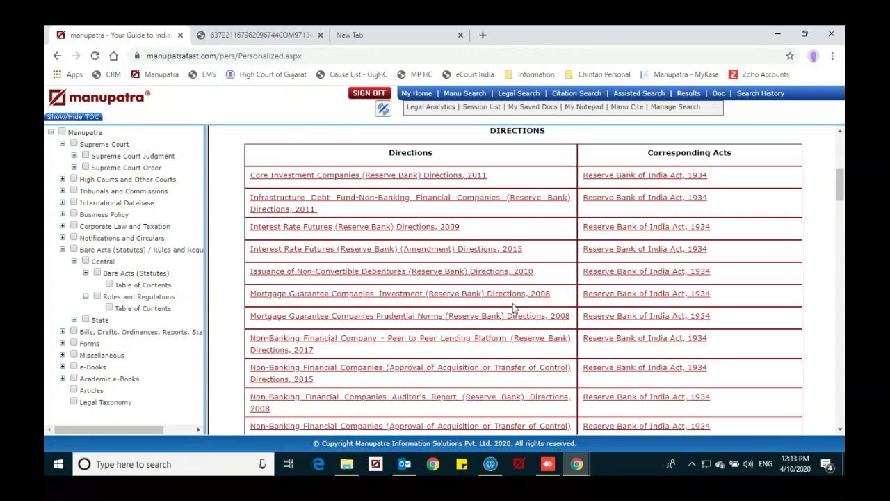
scroll(513, 308, "down", 12)
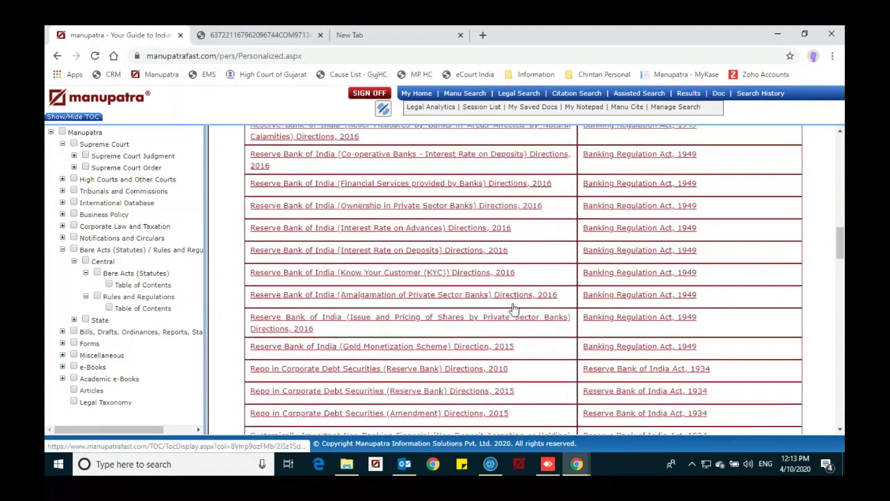
Expand the State branch under Bare Acts, collapse the Central branch, and view the list of states.
left_click(75, 322)
left_click(74, 262)
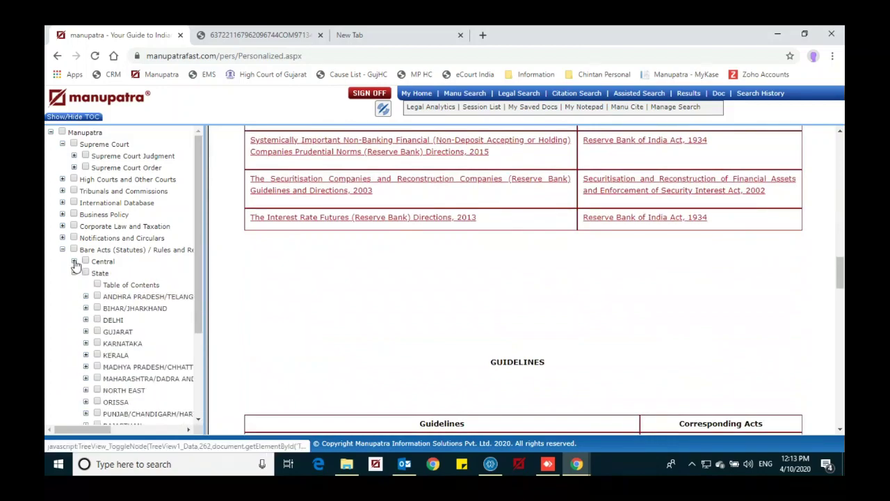
left_click_drag(192, 264, 196, 299)
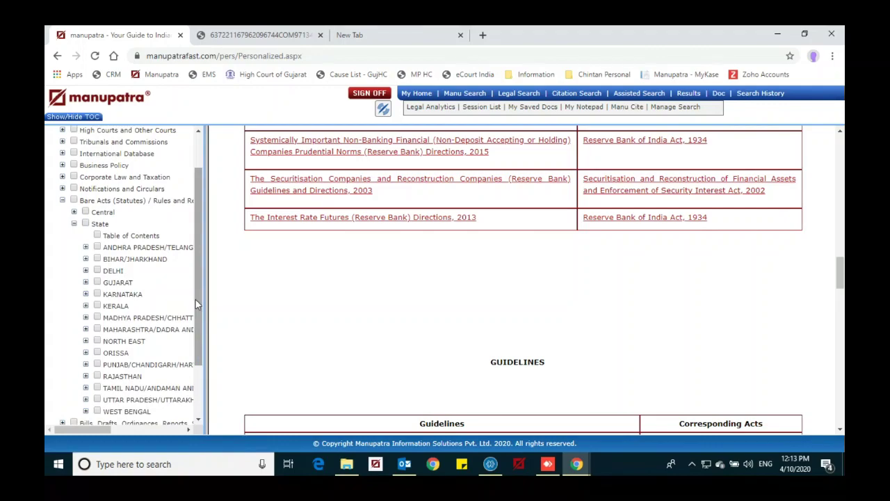
scroll(167, 285, "down", 1)
scroll(167, 285, "down", 2)
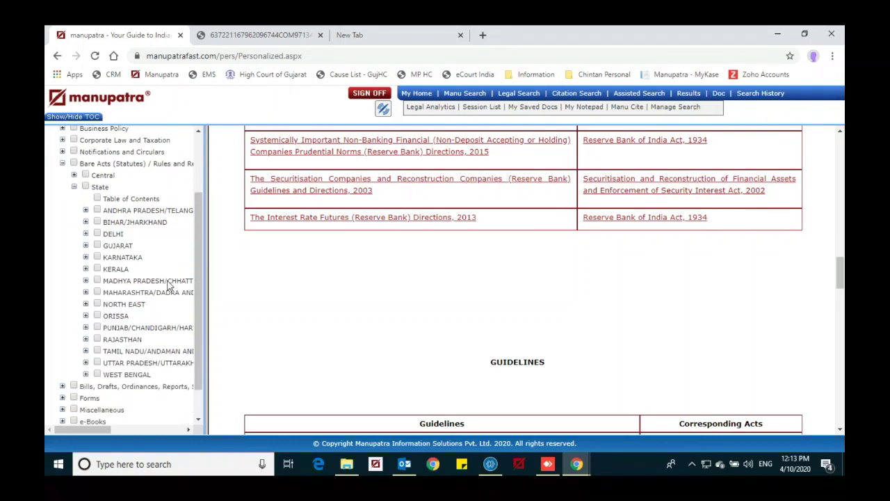
Expand Delhi's Bare Acts (Statutes) branch, open its table of contents, and request the list of all Delhi acts.
left_click(85, 235)
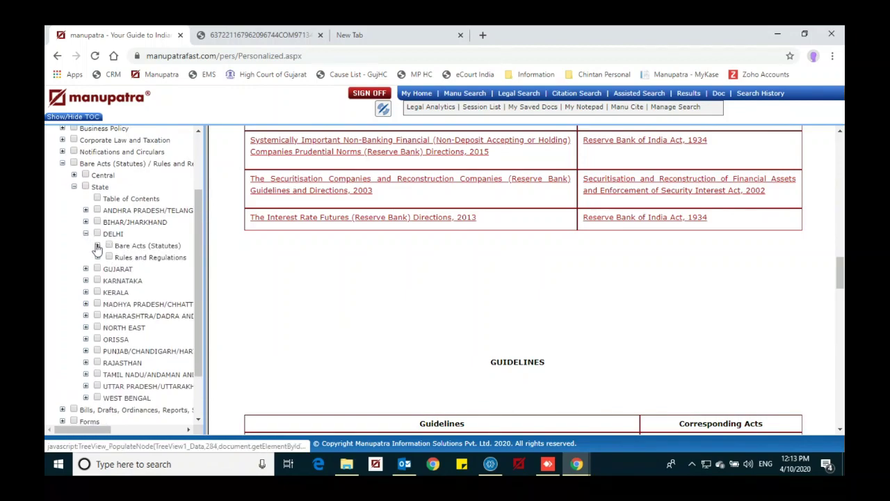
left_click(98, 246)
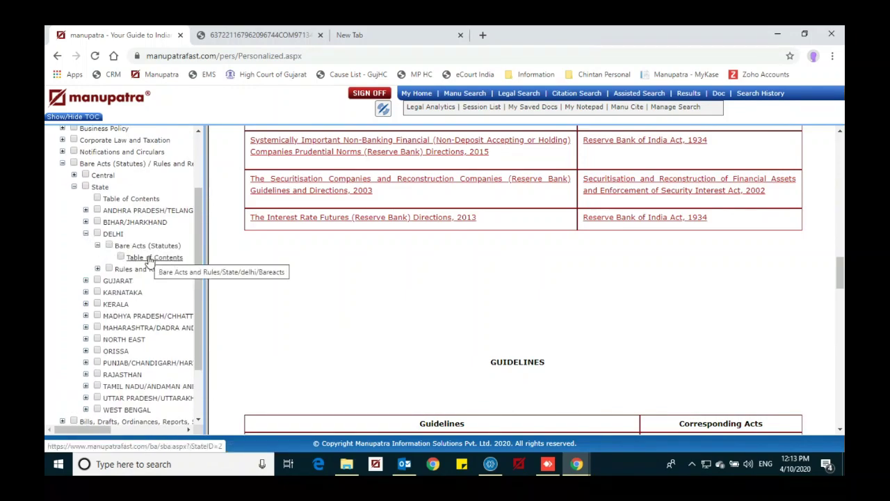
left_click(149, 257)
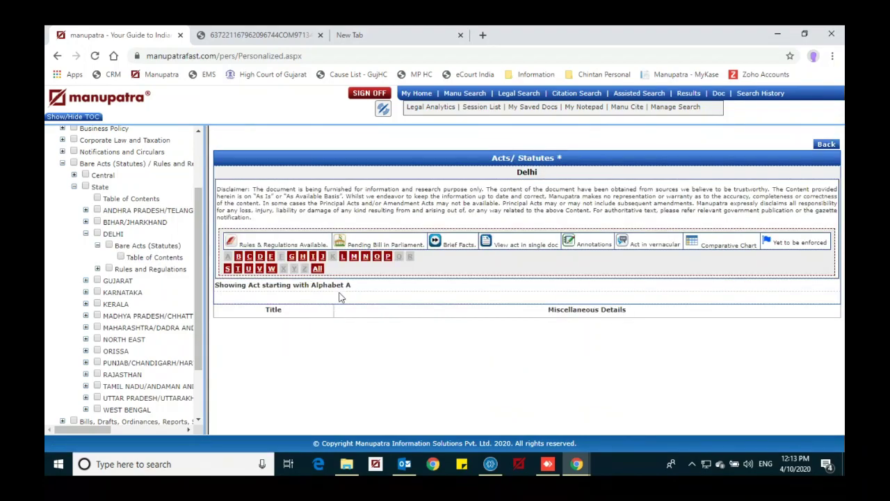
left_click(317, 268)
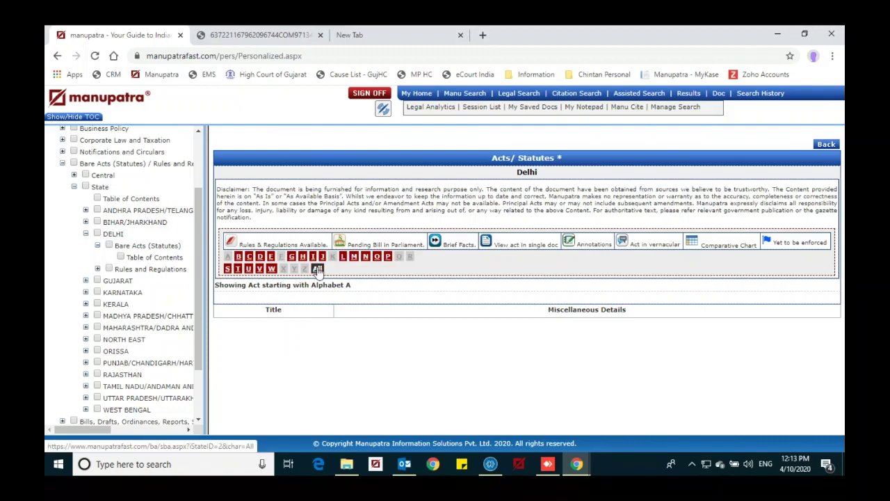
Look through the list of all Delhi acts and the table of contents of Delhi's Rules and Regulations.
scroll(393, 304, "down", 6)
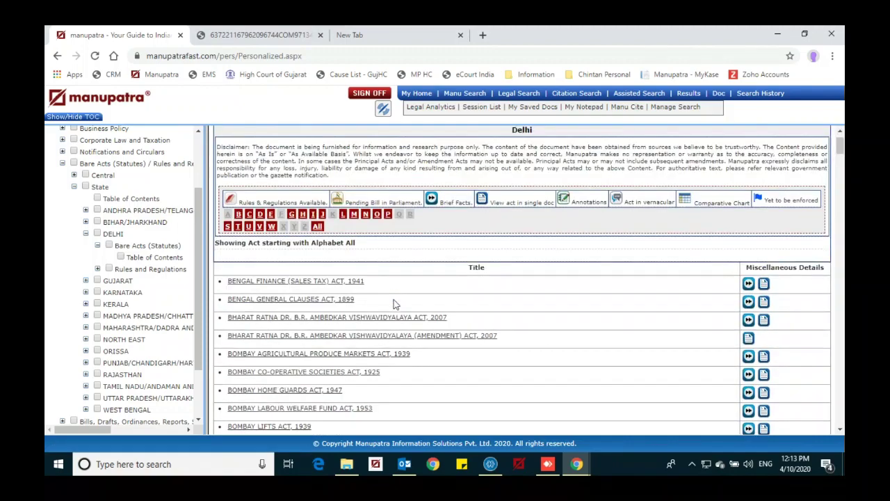
scroll(394, 304, "down", 8)
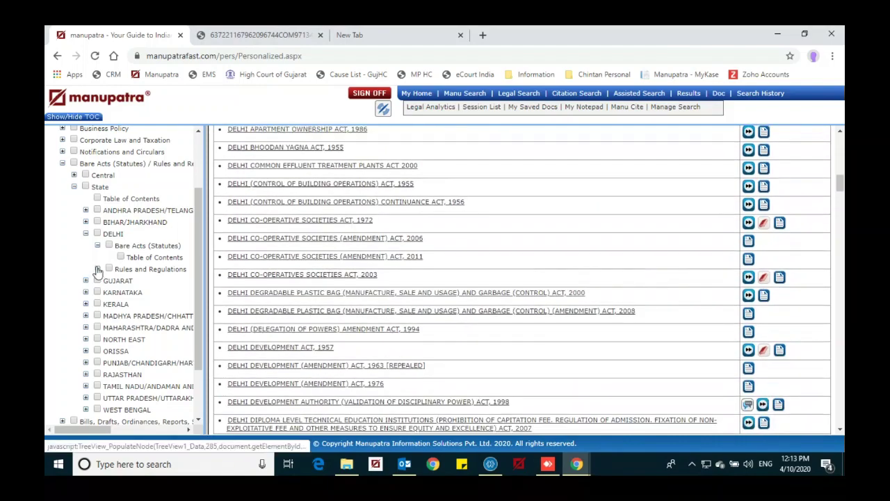
left_click(97, 268)
left_click(146, 281)
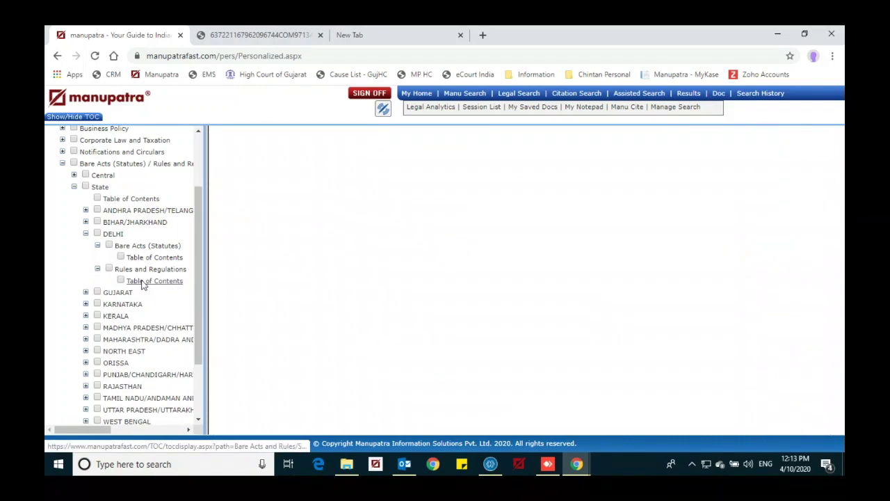
scroll(470, 341, "down", 2)
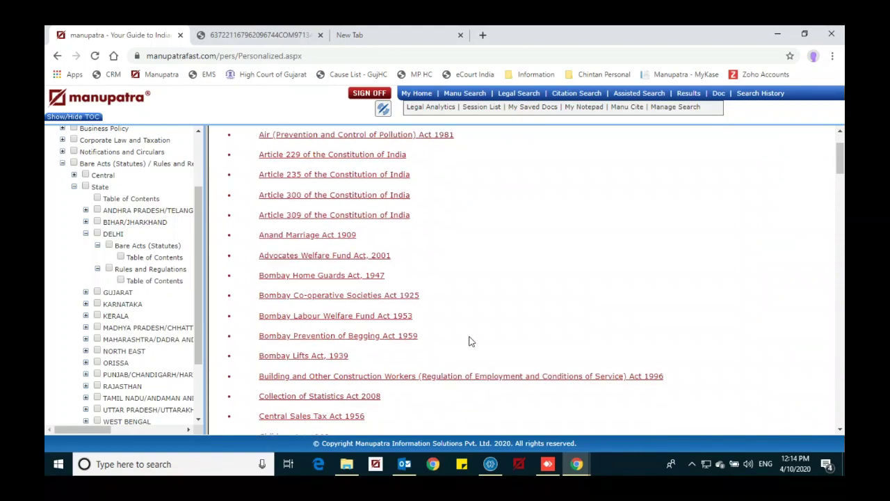
scroll(470, 342, "down", 2)
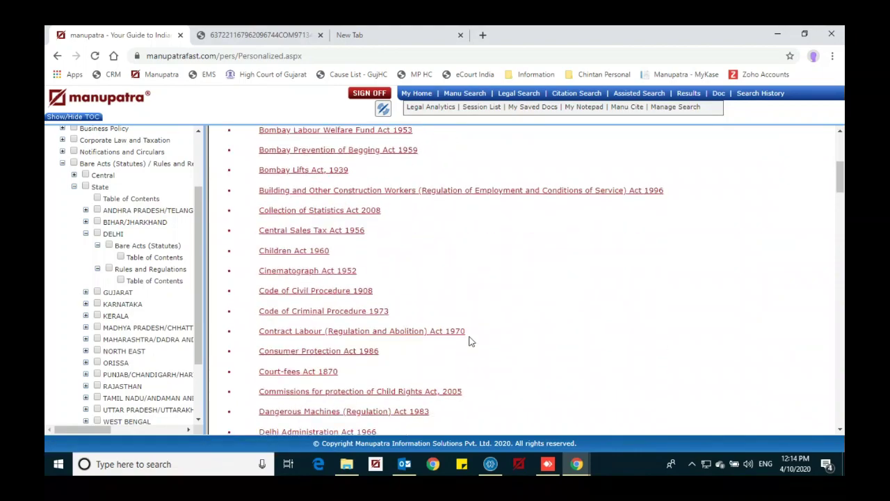
Collapse the Delhi and State branches and expand the Bills, Drafts, Ordinances, Reports, Stamp Duty, etc. branch.
left_click(86, 234)
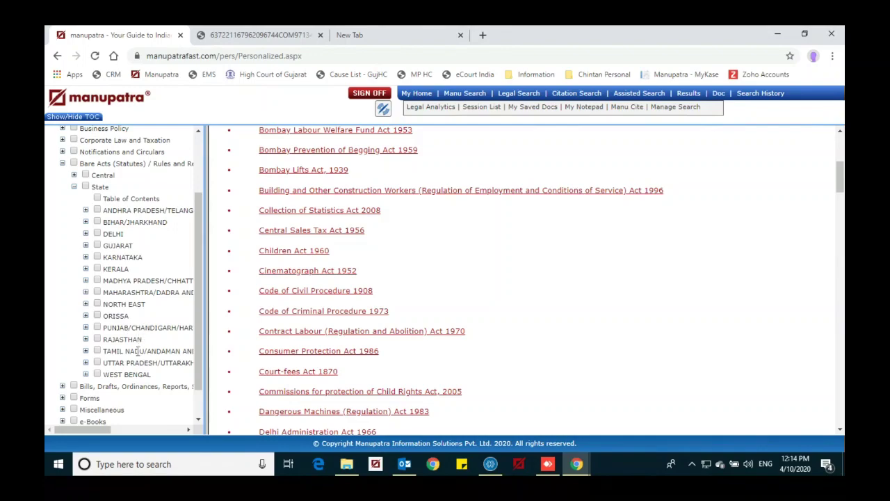
scroll(132, 371, "up", 3)
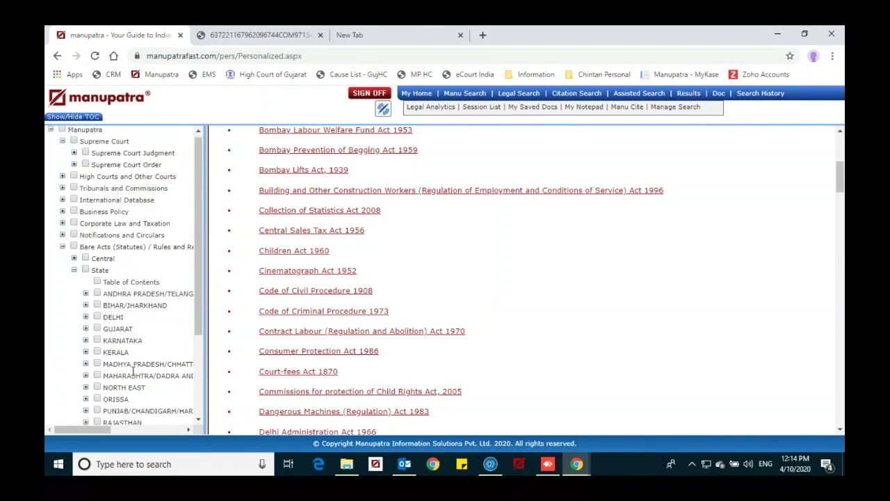
left_click(74, 273)
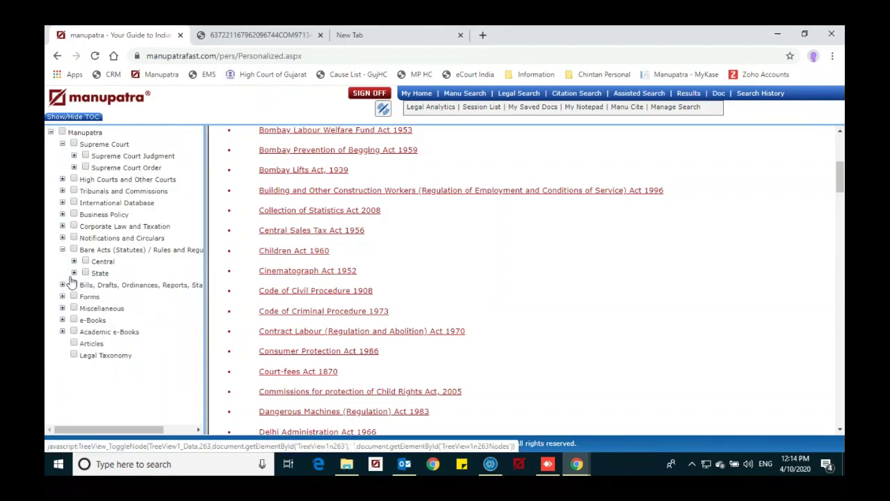
left_click(62, 284)
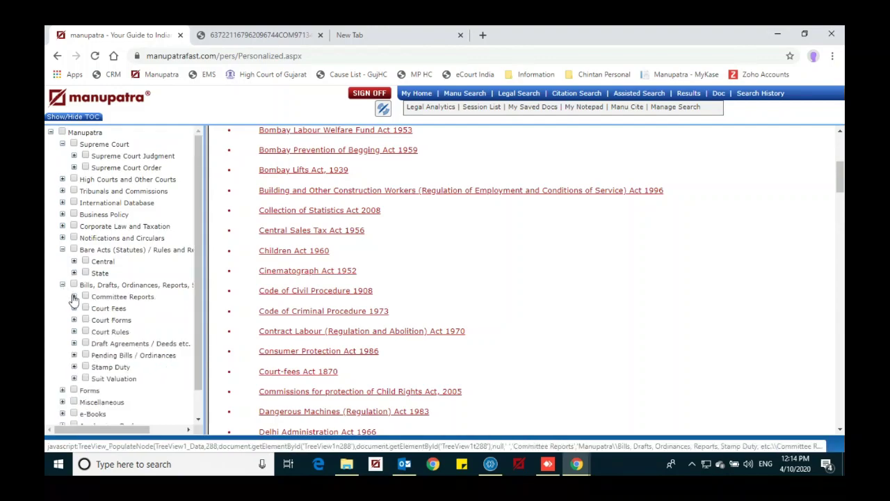
Expand Committee Reports, open its table of contents, and look through the report categories.
left_click(74, 297)
left_click(134, 310)
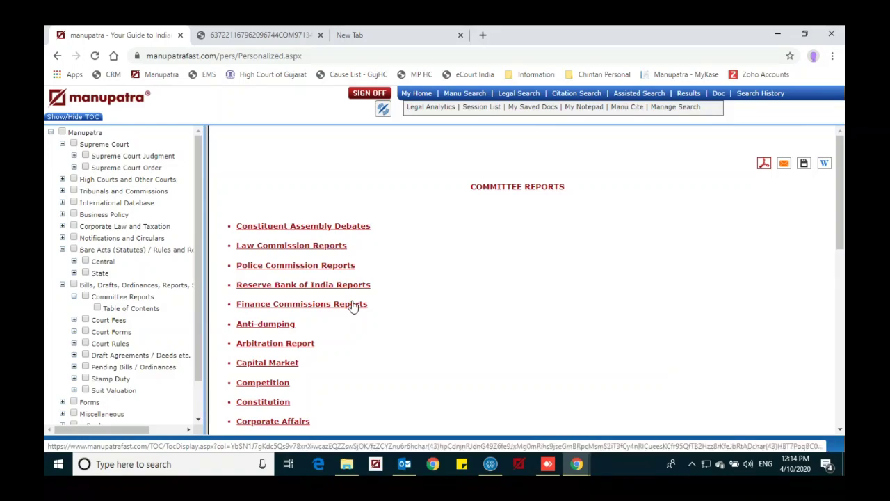
scroll(387, 310, "down", 2)
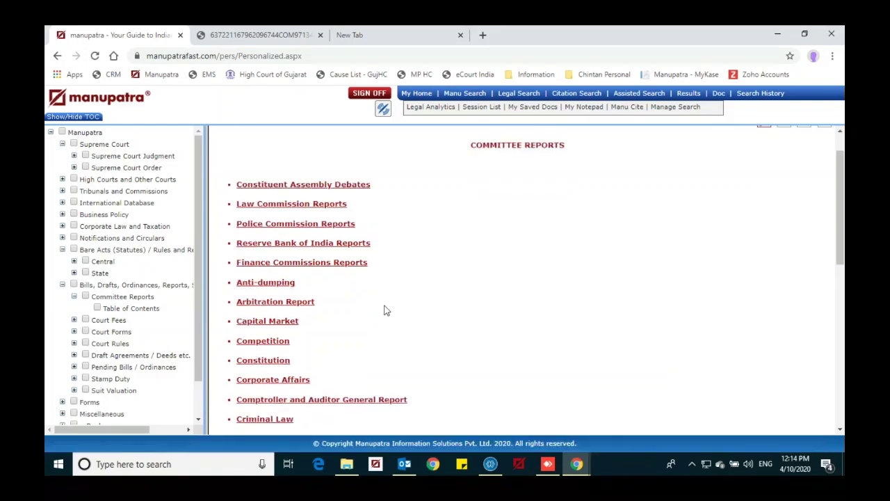
Expand Court Fees, open its table of contents, and look through the state-wise court fees list.
left_click(73, 320)
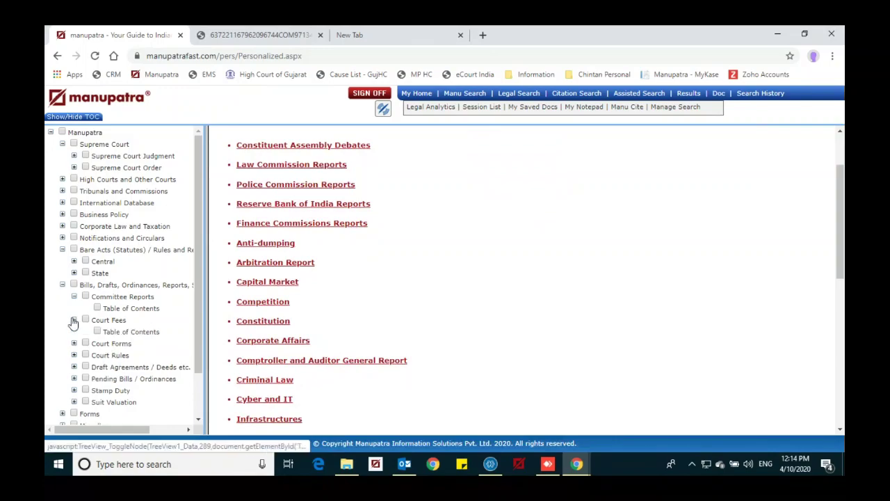
left_click(130, 332)
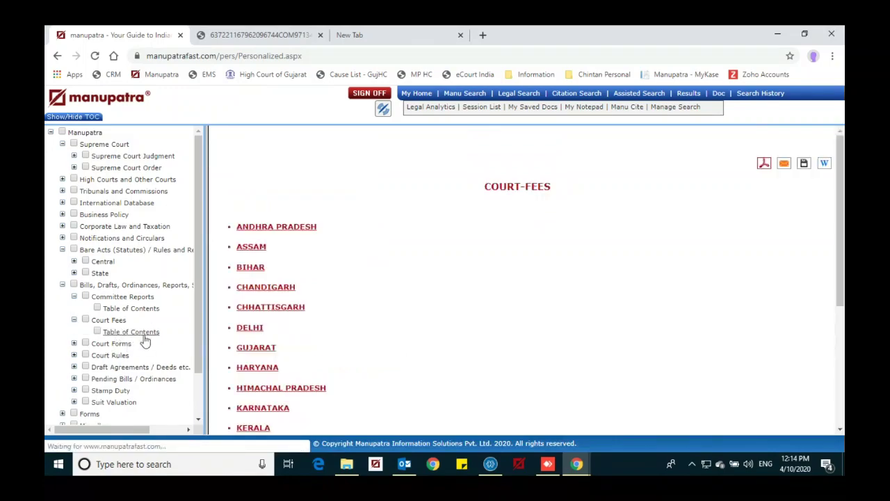
scroll(370, 318, "down", 3)
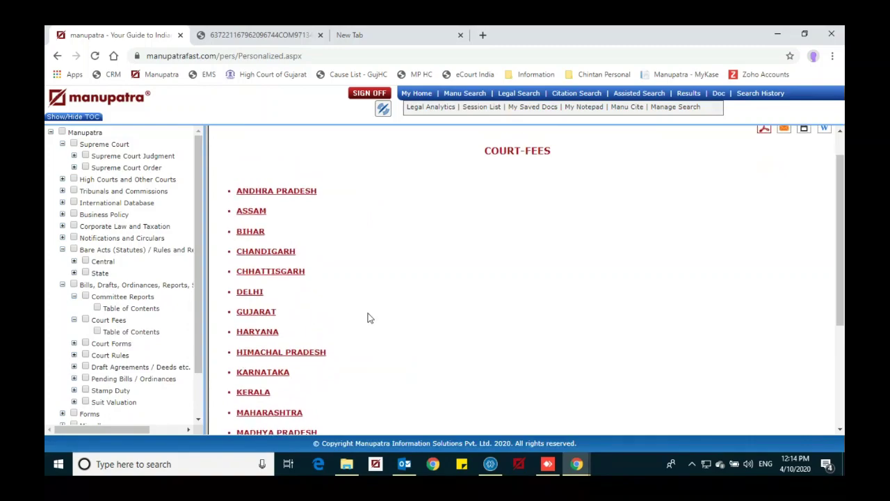
scroll(369, 318, "down", 1)
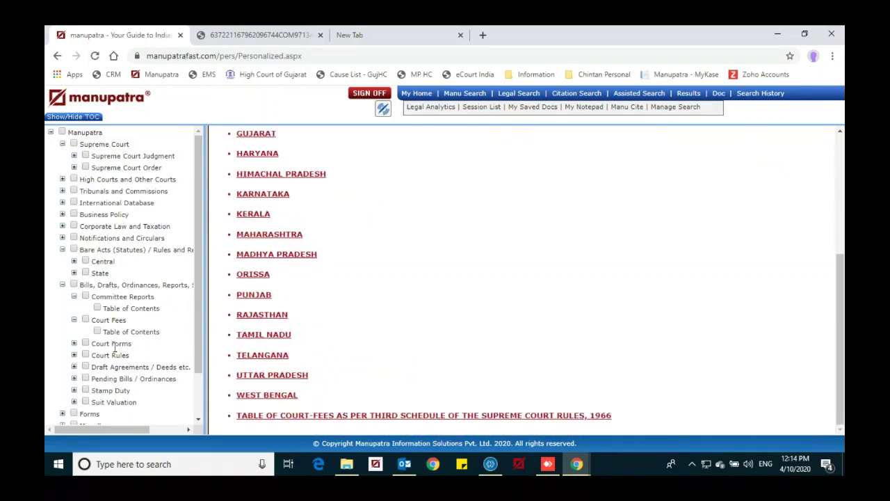
Open the Court Forms list, collapse the Court Fees branch, and look through the states with court forms.
left_click(73, 344)
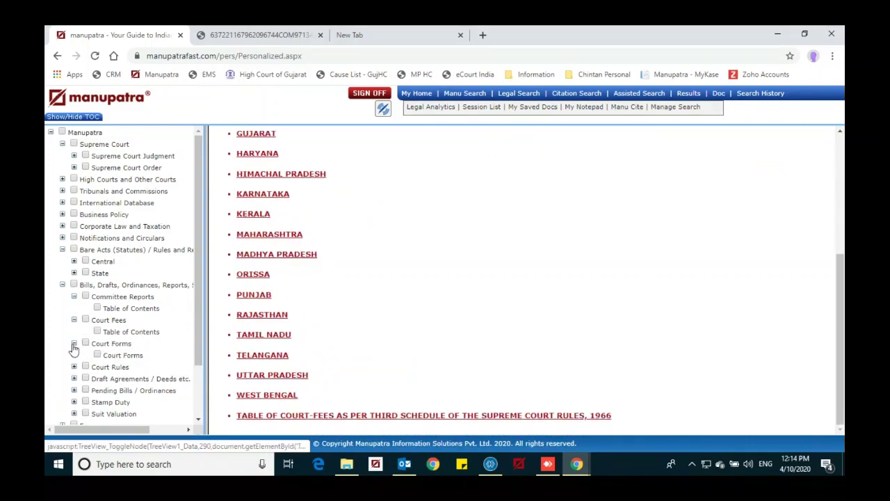
left_click(115, 355)
left_click(74, 319)
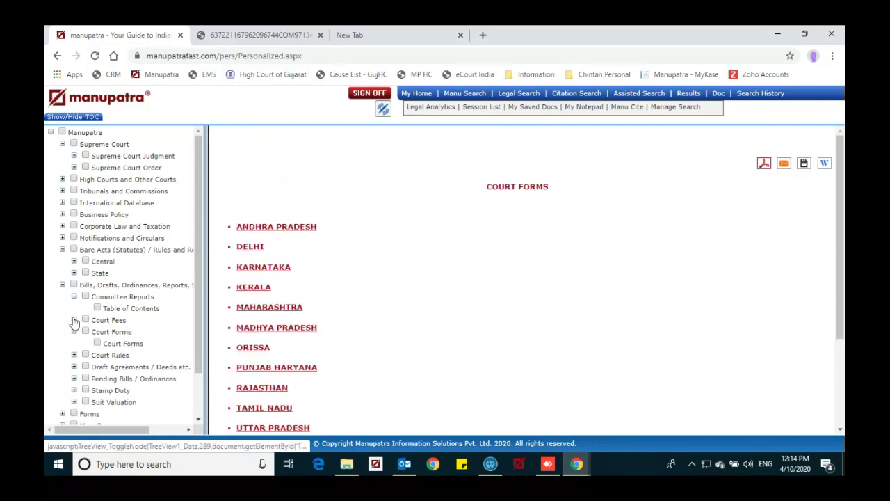
scroll(396, 326, "down", 3)
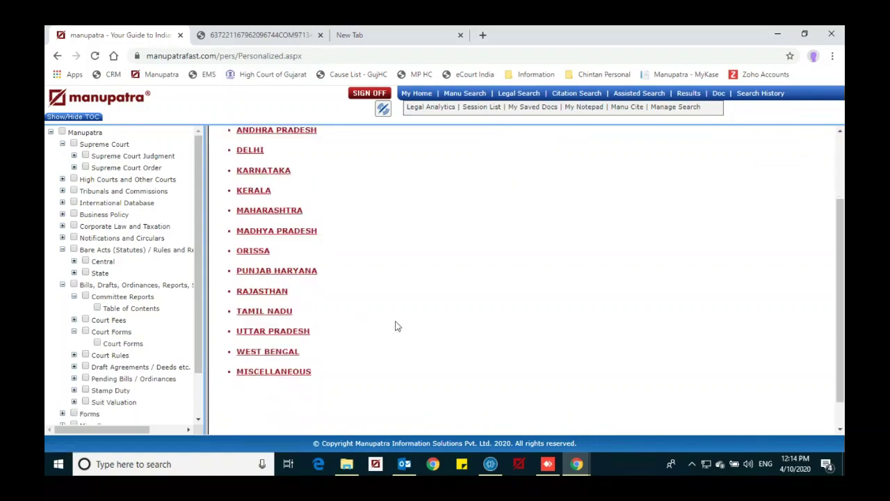
scroll(396, 325, "up", 3)
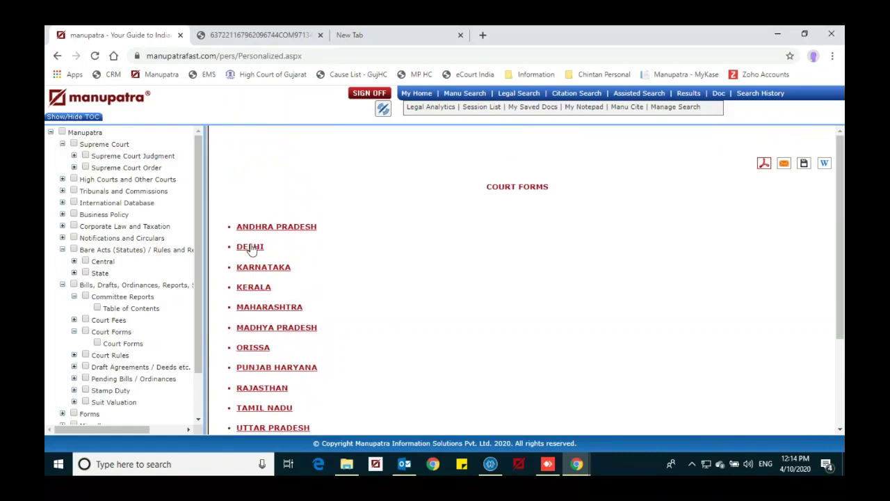
Open Delhi's court forms and read through the Application for Certified Copy form.
left_click(248, 245)
scroll(536, 311, "down", 1)
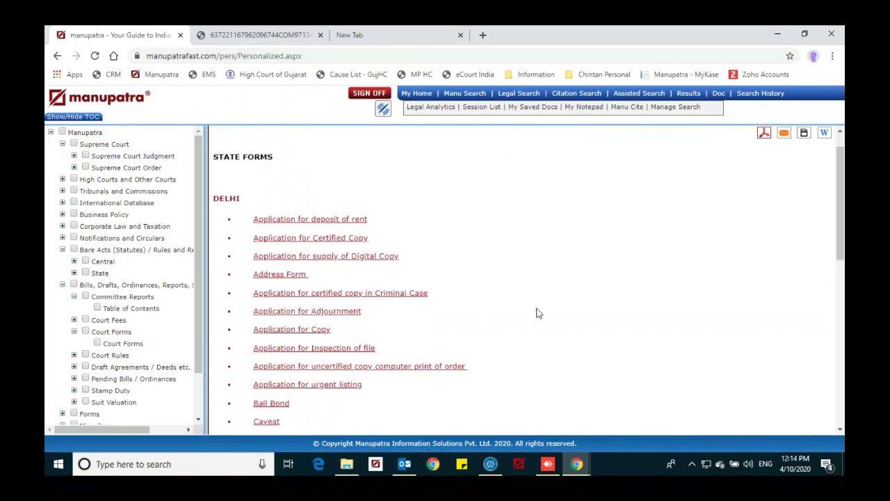
scroll(537, 313, "down", 1)
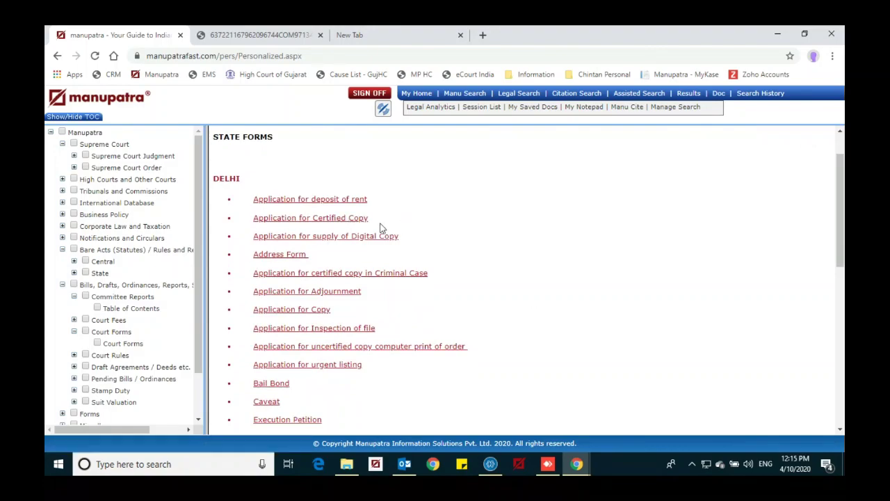
left_click(344, 219)
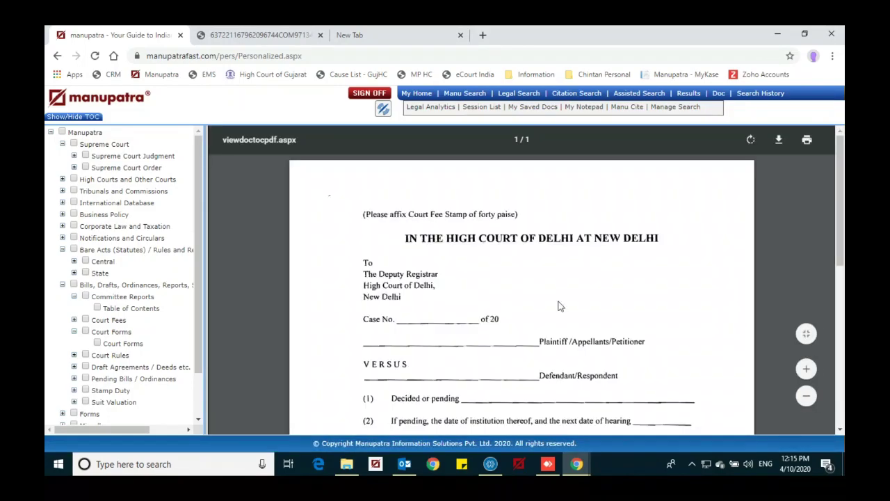
scroll(560, 306, "down", 5)
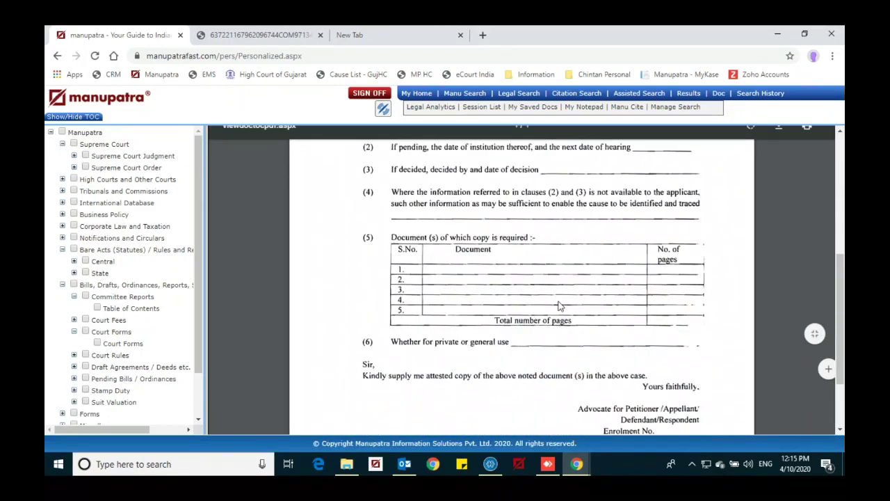
scroll(560, 306, "down", 1)
scroll(560, 306, "up", 5)
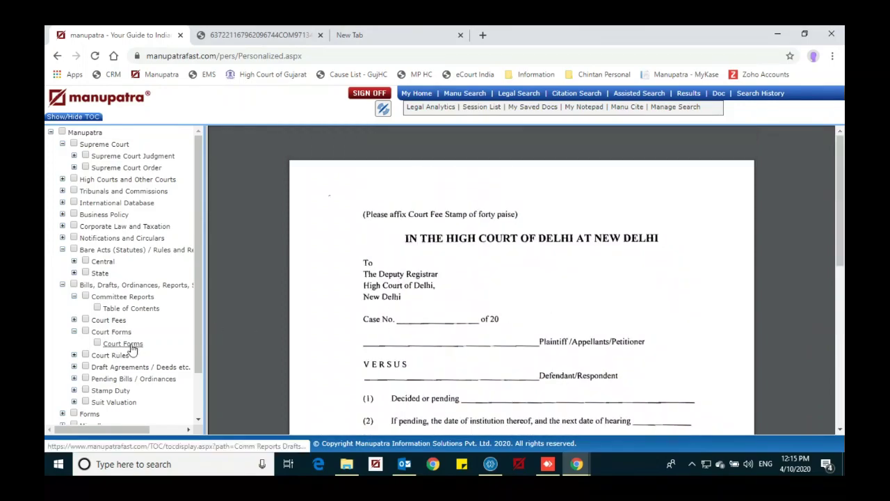
Expand Court Rules, open its table of contents, and look through the Supreme Court and High Court entries.
left_click(74, 356)
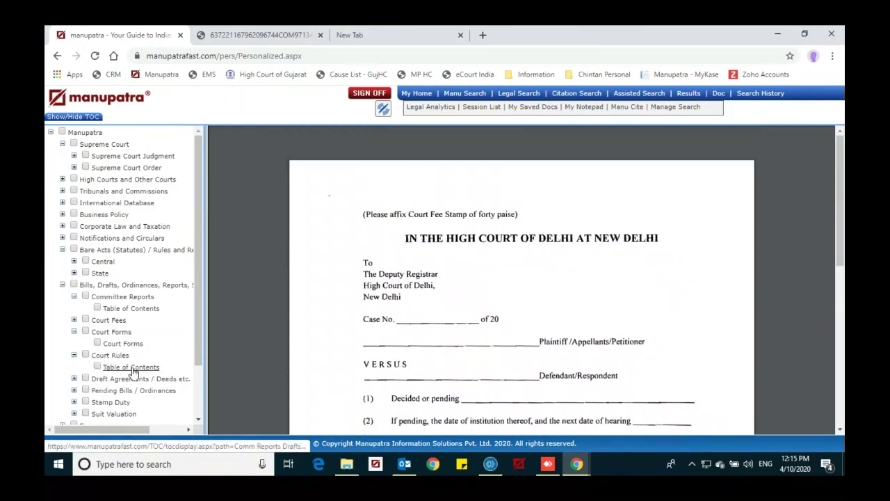
left_click(131, 367)
scroll(427, 293, "down", 4)
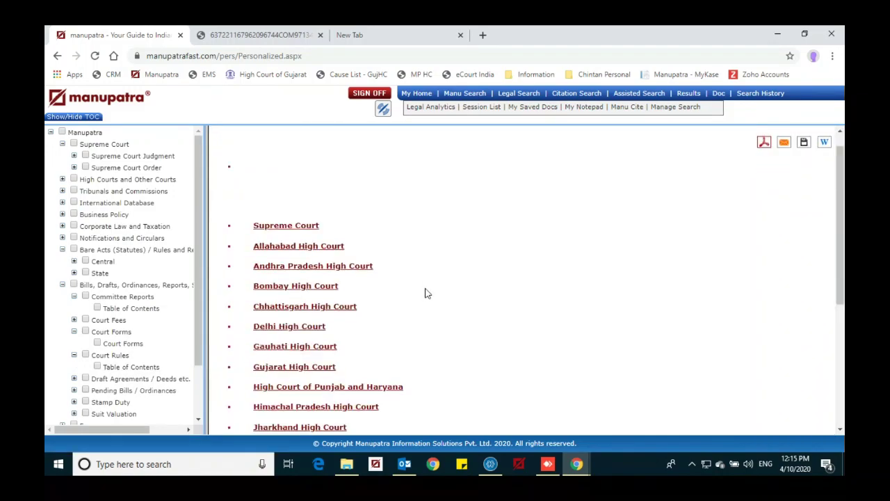
scroll(427, 293, "down", 1)
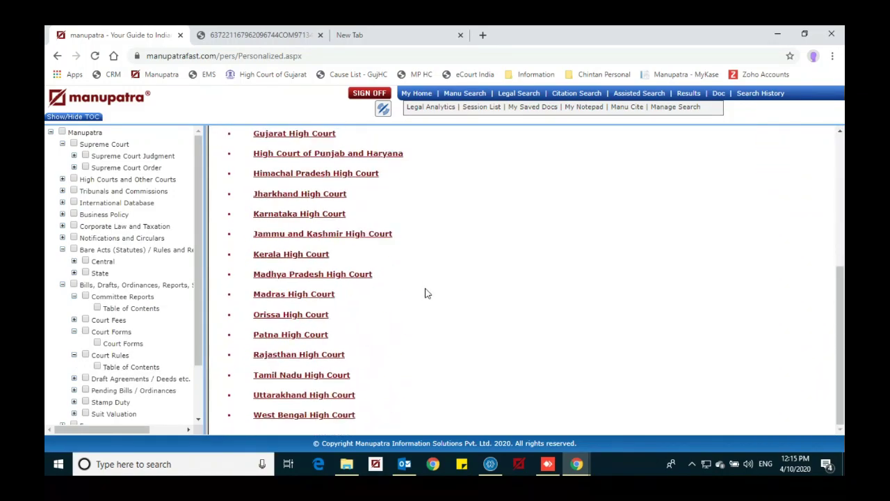
Expand Draft Agreements / Deeds etc., collapse Committee Reports and Court Forms, and open the draft agreements' table of contents.
left_click(75, 379)
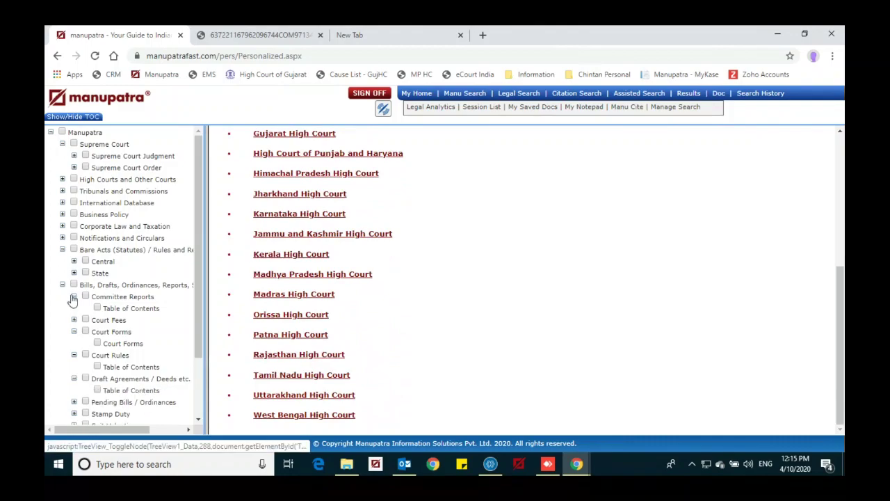
left_click(73, 297)
left_click(74, 321)
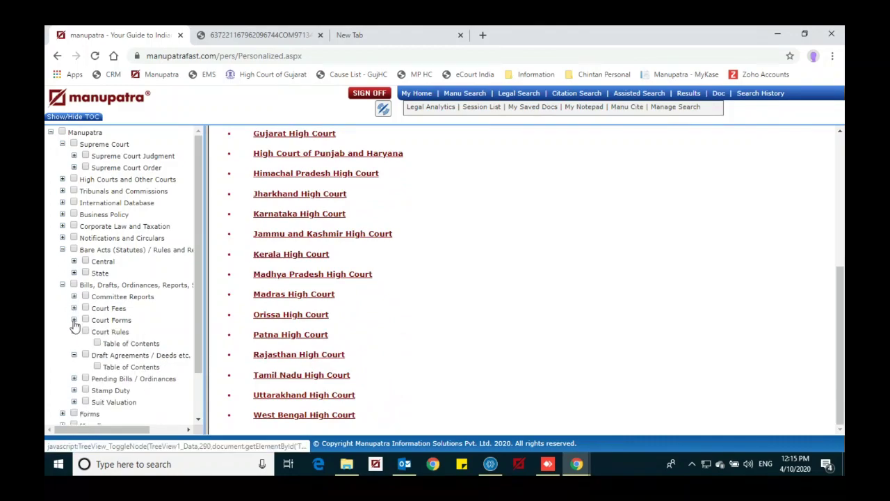
left_click(129, 367)
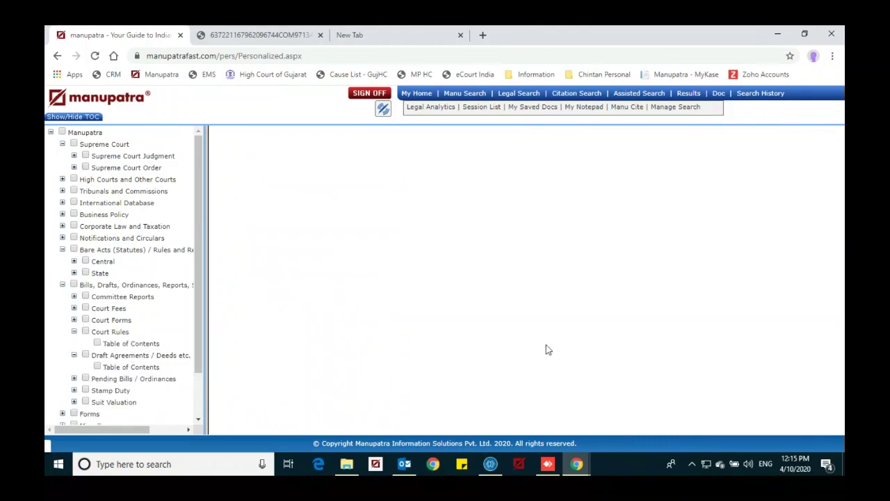
Look through the draft agreement categories, view the Family Agreements precedents, and go back to the category list.
scroll(548, 349, "down", 3)
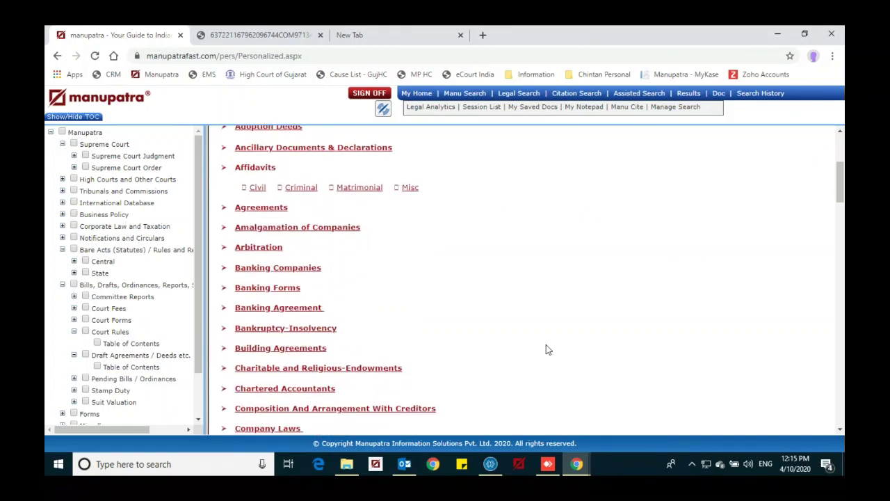
scroll(546, 349, "down", 4)
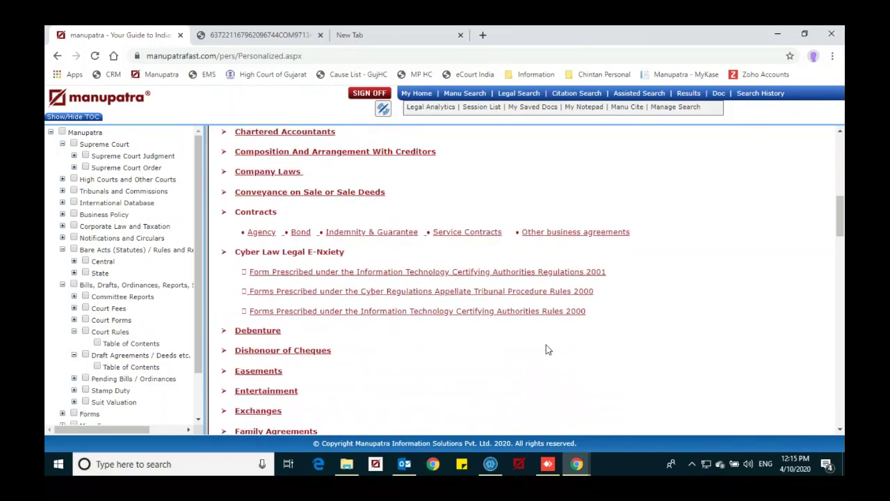
scroll(546, 349, "down", 2)
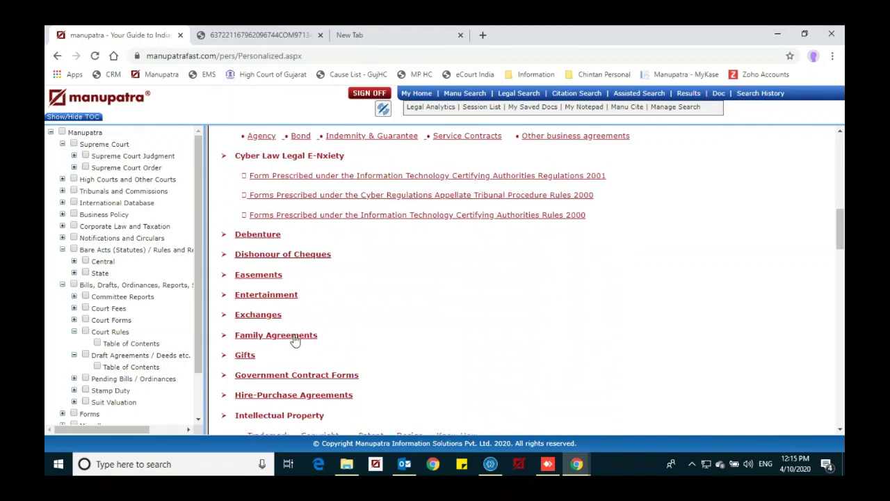
left_click(295, 339)
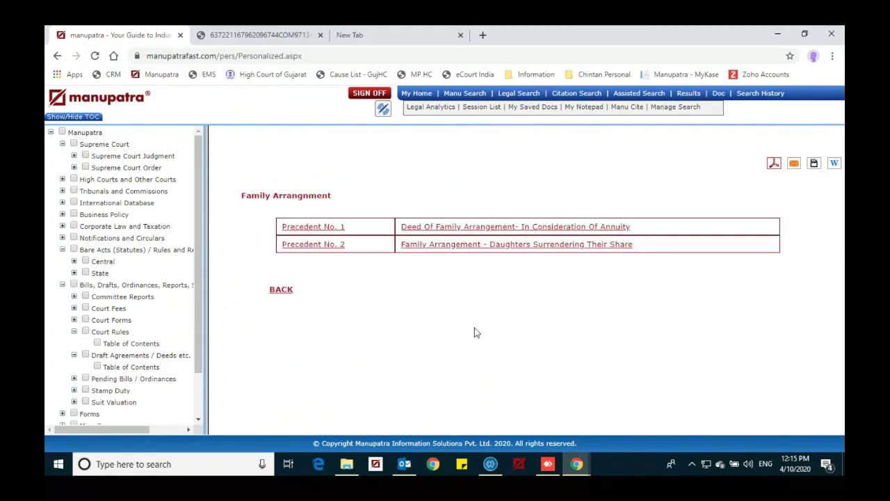
left_click(283, 292)
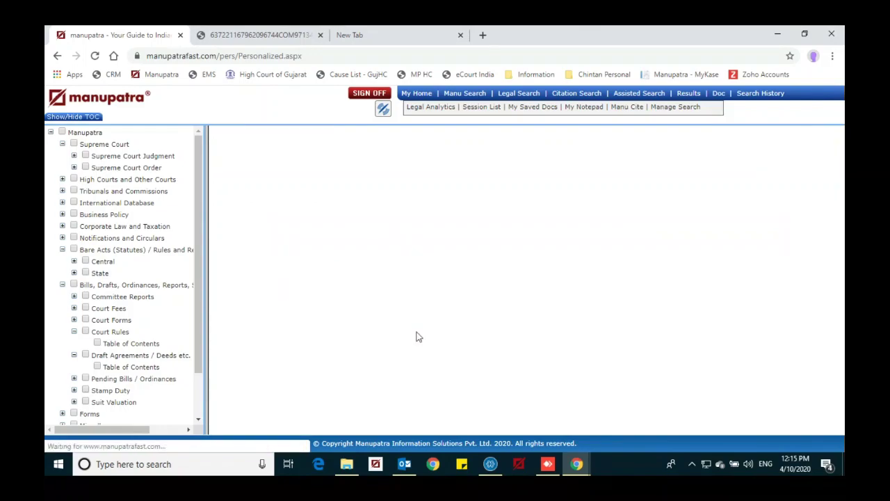
Open the Arbitration category in the draft agreements list and look through its precedents.
scroll(439, 334, "down", 2)
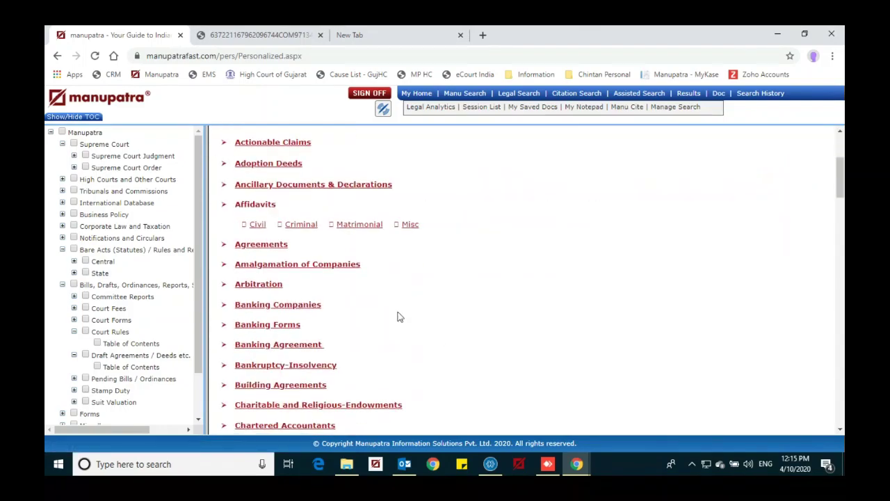
left_click(271, 288)
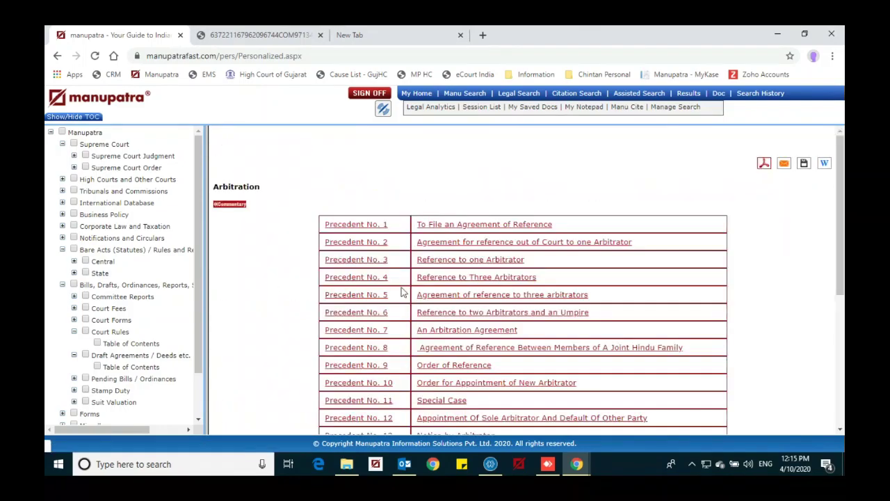
scroll(763, 292, "down", 4)
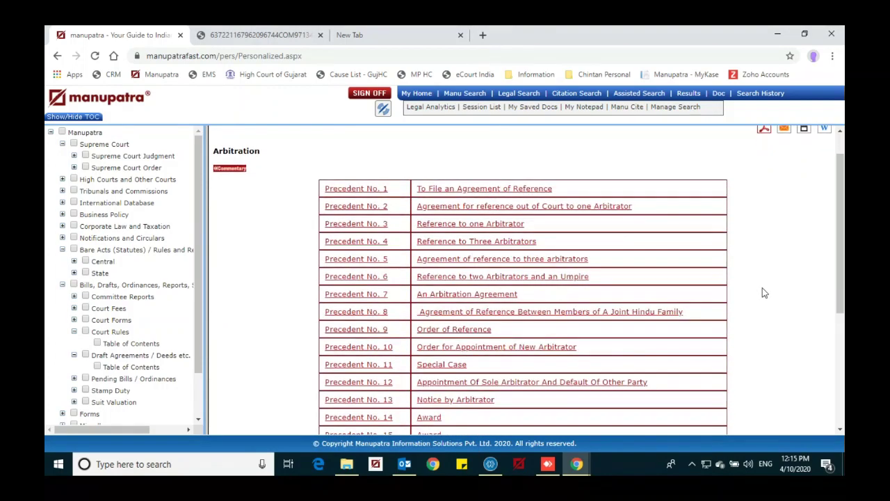
scroll(763, 292, "down", 2)
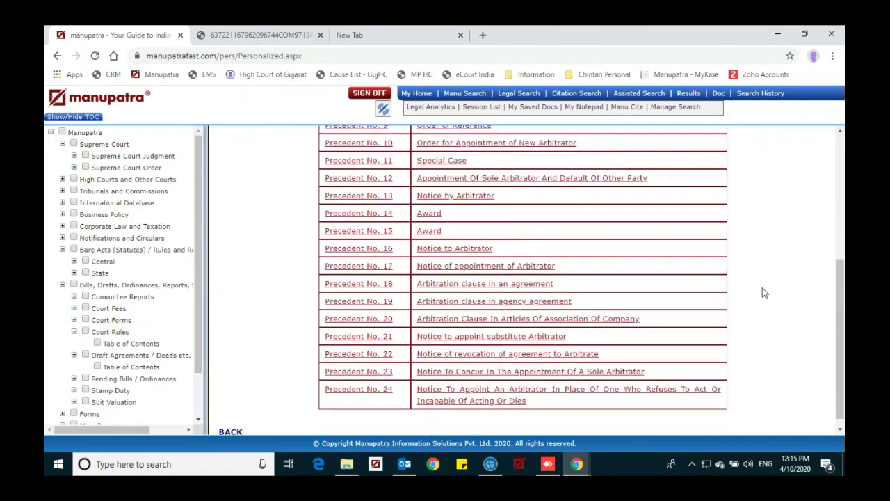
right_click(763, 293)
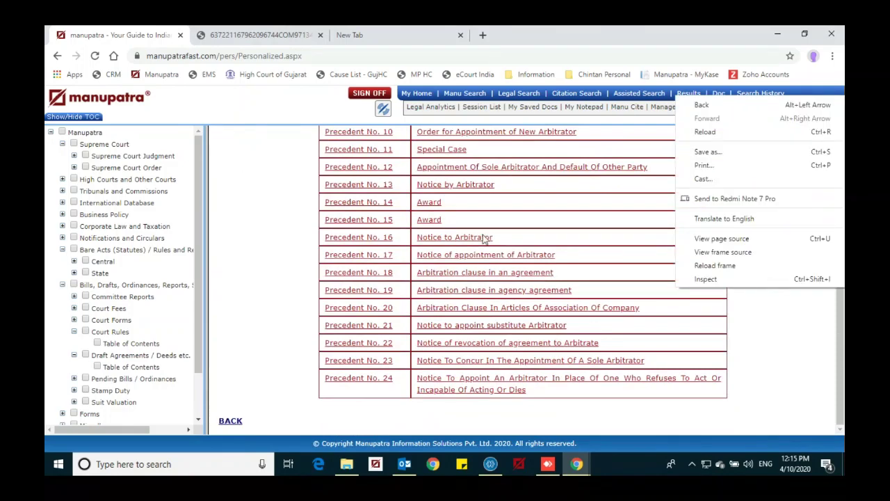
left_click(589, 259)
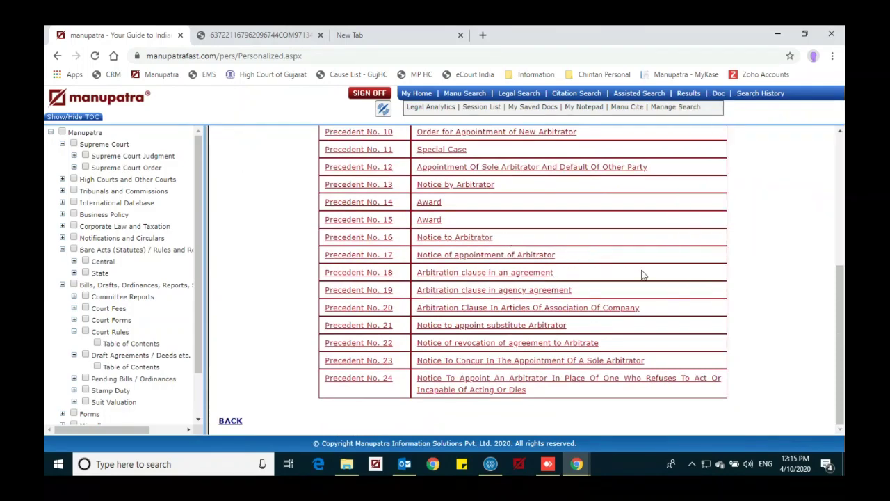
scroll(643, 275, "up", 2)
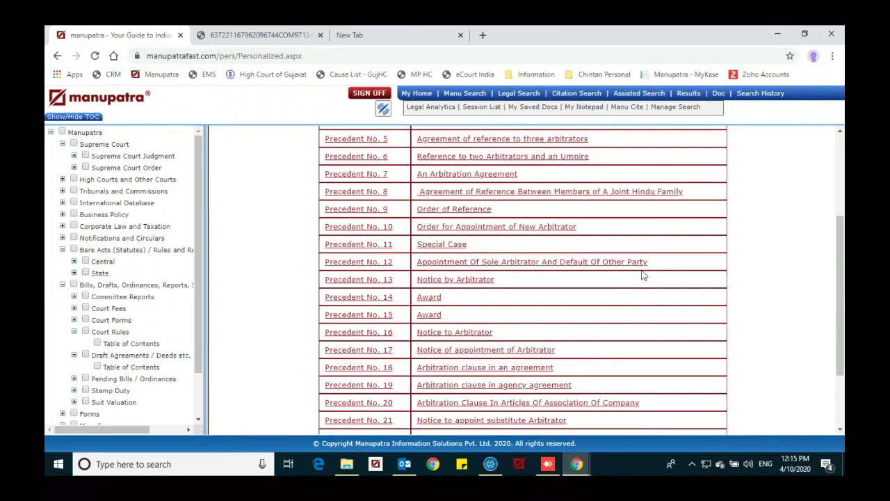
Open Precedent No. 17, Notice of appointment of Arbitrator, read it, and go back to the Arbitration precedents.
left_click(473, 353)
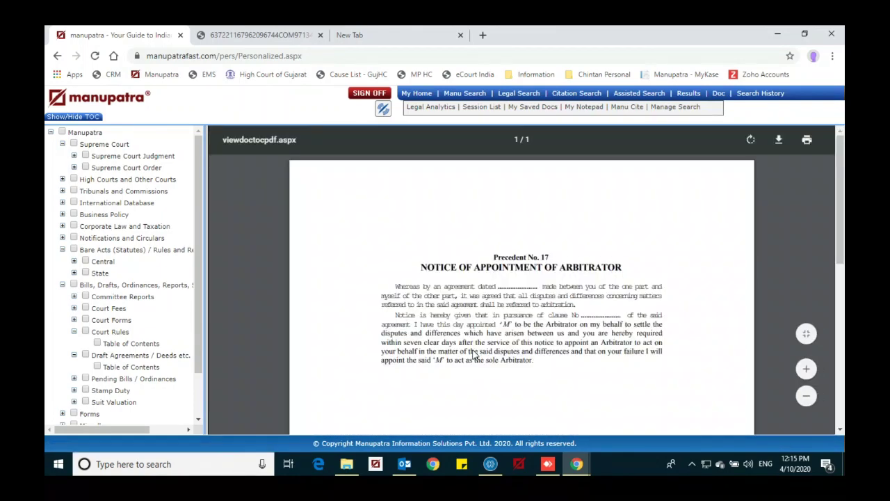
scroll(473, 355, "down", 3)
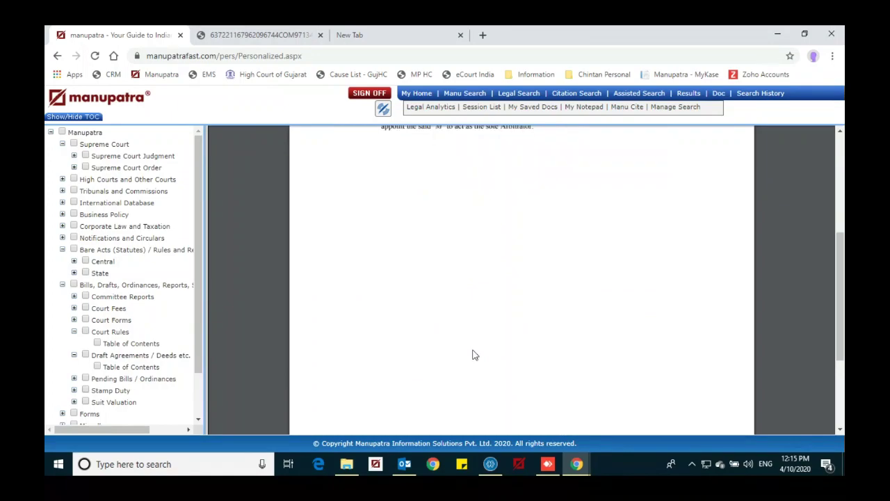
scroll(473, 355, "up", 3)
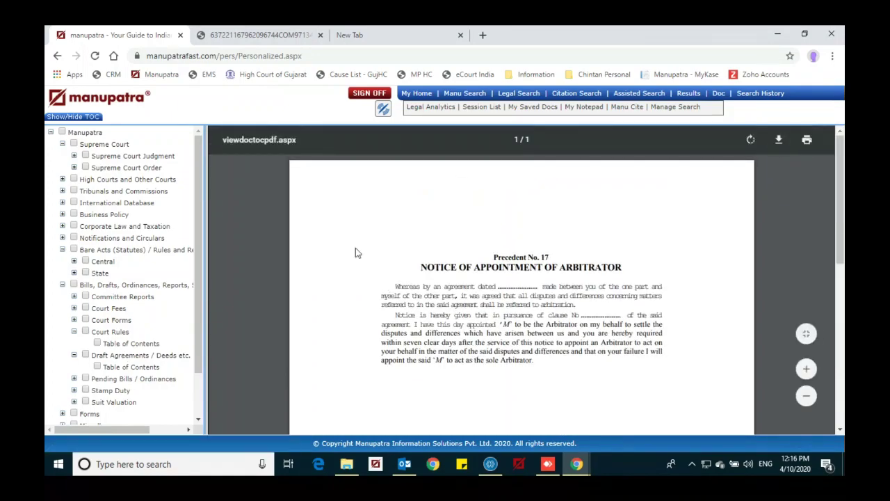
left_click(57, 57)
scroll(573, 292, "down", 3)
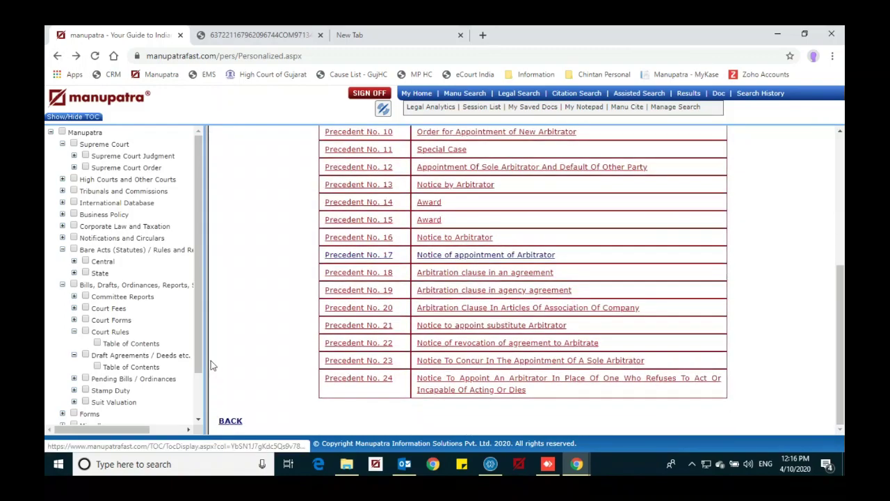
Expand Pending Bills / Ordinances, collapse Draft Agreements and Court Rules, and open the Bills in Parliament table of contents.
left_click(74, 378)
left_click(74, 355)
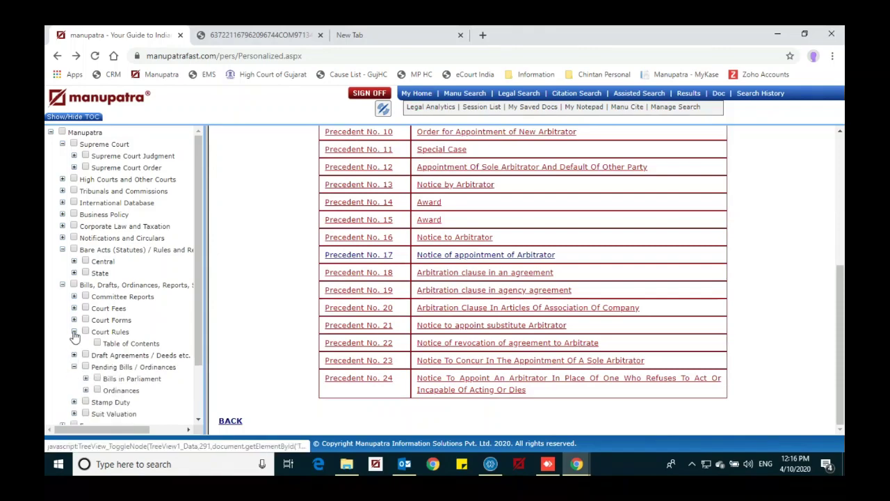
left_click(73, 332)
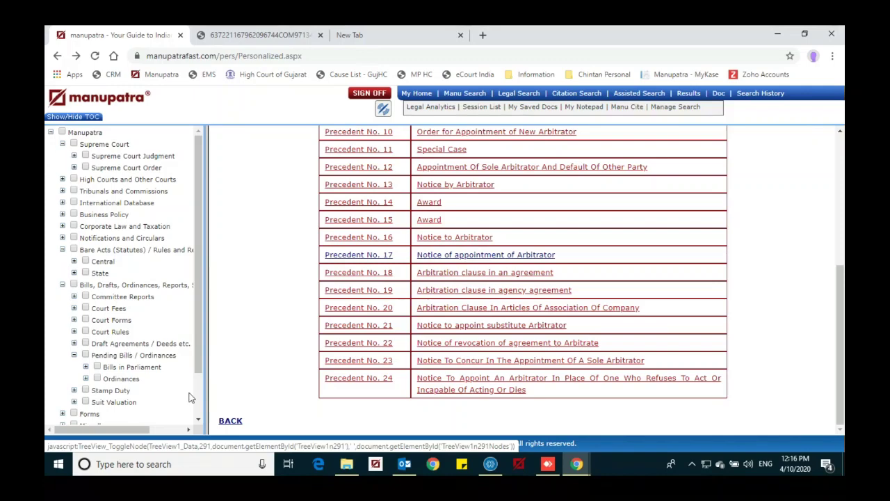
left_click(85, 368)
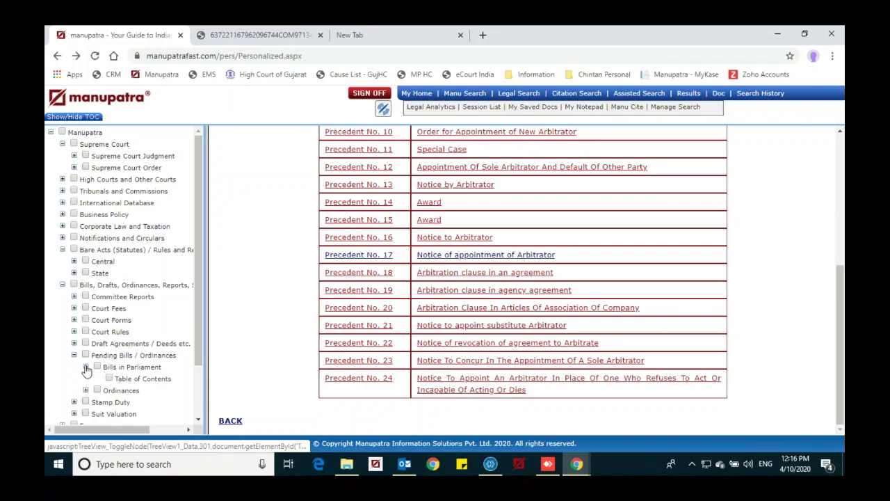
left_click(146, 379)
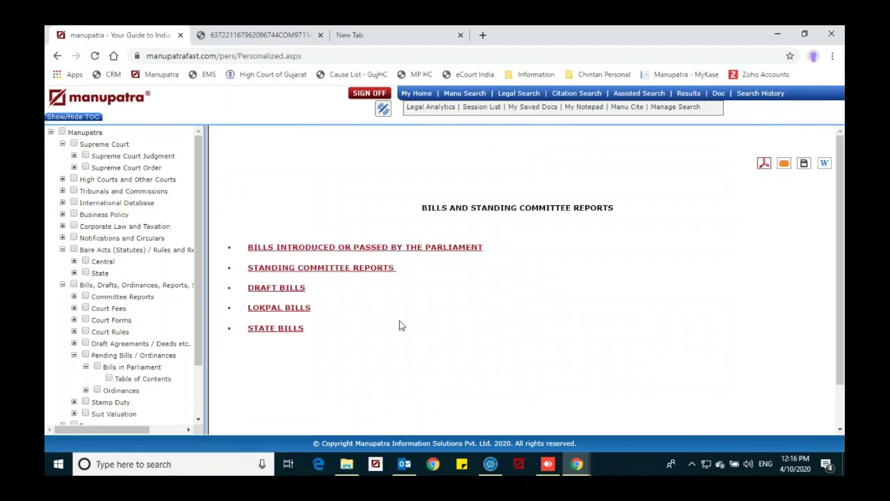
scroll(400, 326, "down", 1)
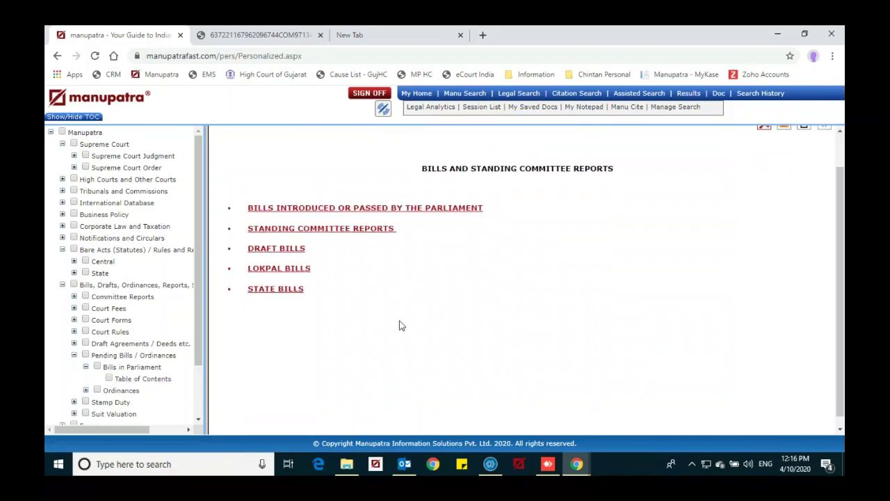
scroll(400, 325, "down", 1)
Open the chronological 2019 list of bills introduced or passed by the 17th Lok Sabha and review its table columns.
left_click(435, 201)
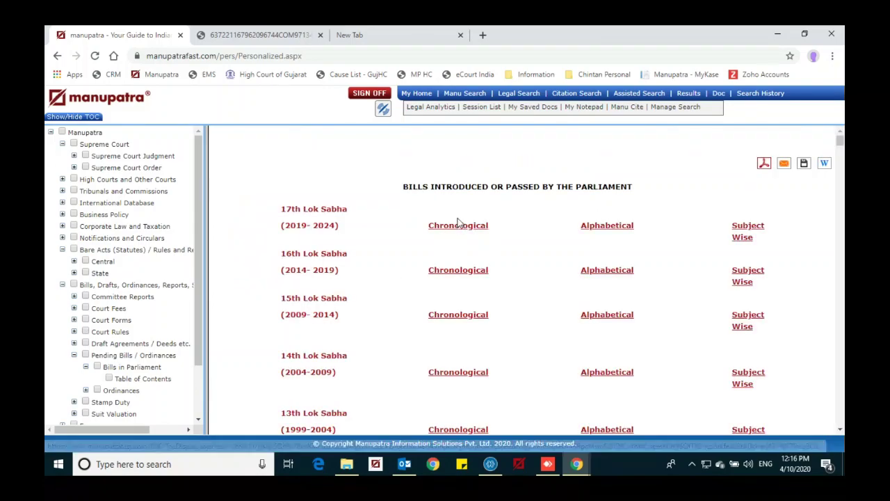
left_click(455, 229)
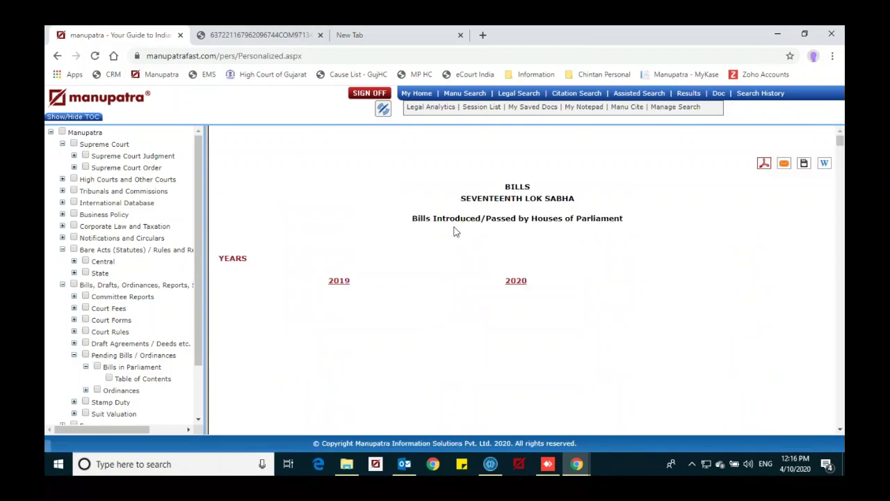
left_click(339, 282)
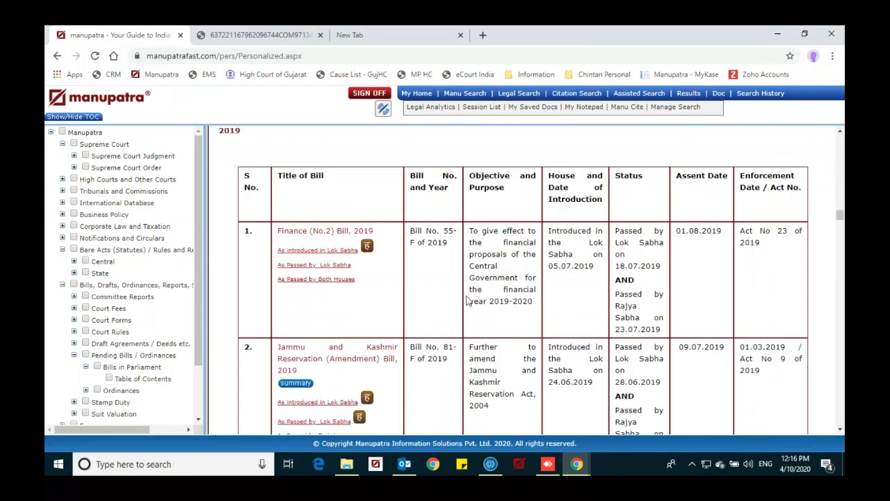
scroll(468, 300, "down", 1)
scroll(467, 301, "up", 1)
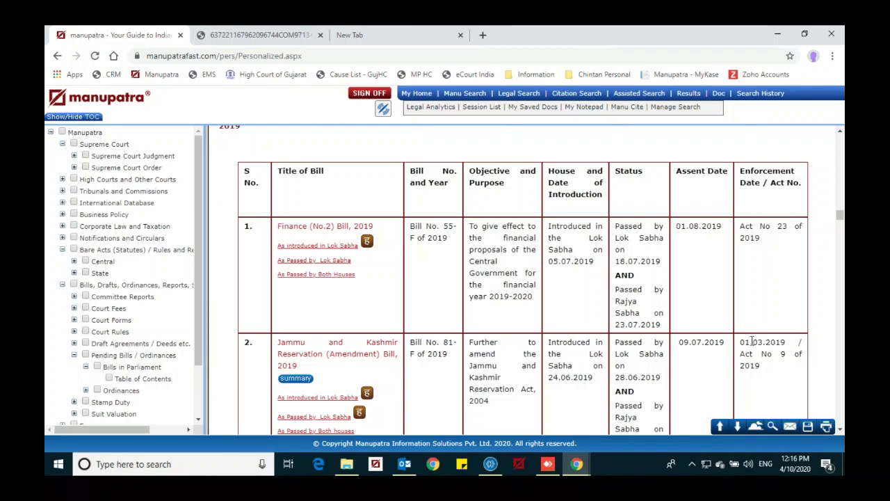
scroll(753, 341, "down", 1)
scroll(556, 299, "up", 1)
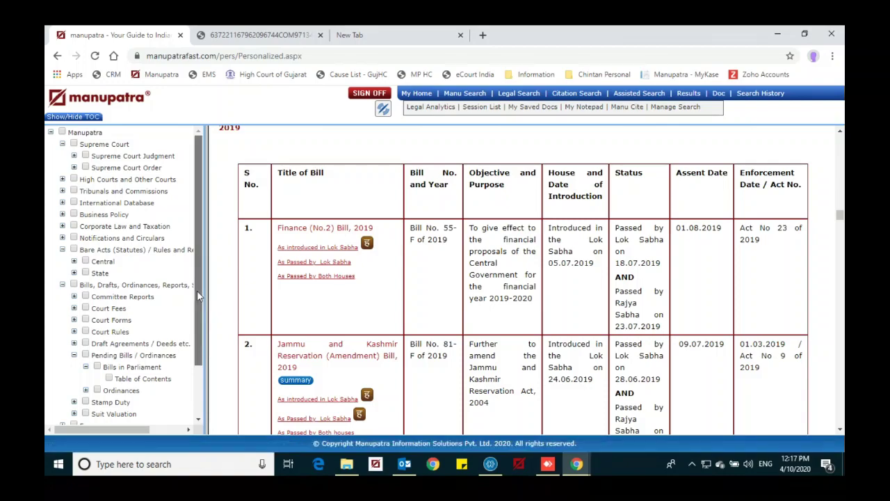
Collapse Pending Bills / Ordinances, open the Stamp Duty table of contents, and look through the list of states.
scroll(197, 297, "down", 1)
scroll(196, 297, "down", 2)
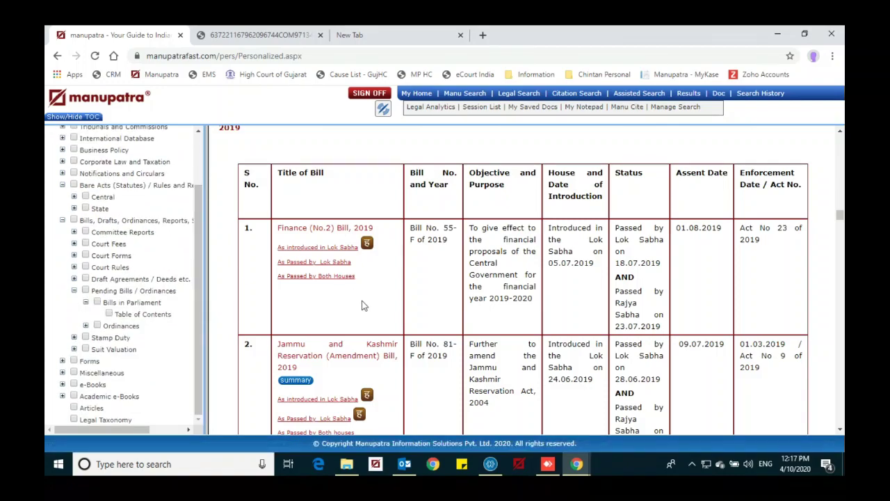
left_click(73, 292)
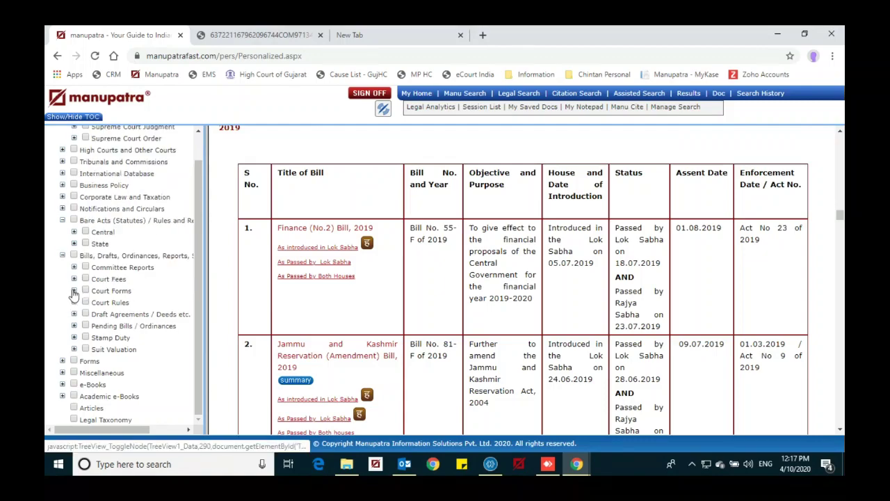
left_click(74, 338)
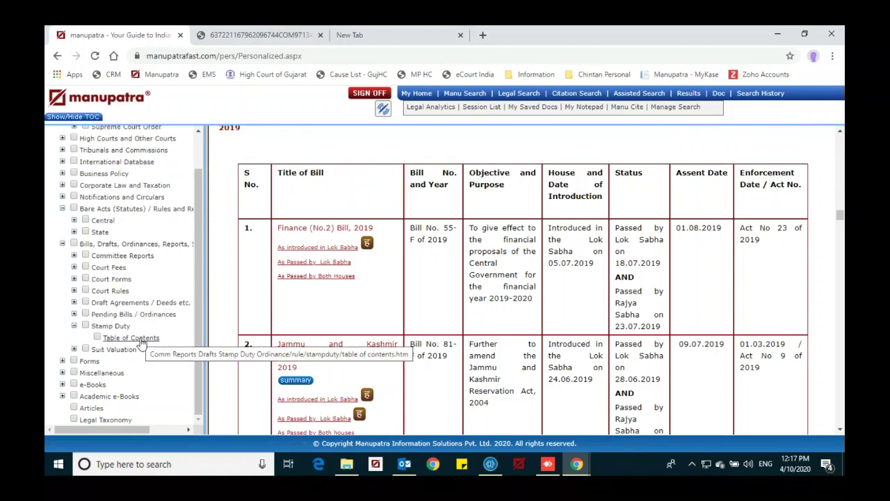
scroll(474, 315, "down", 1)
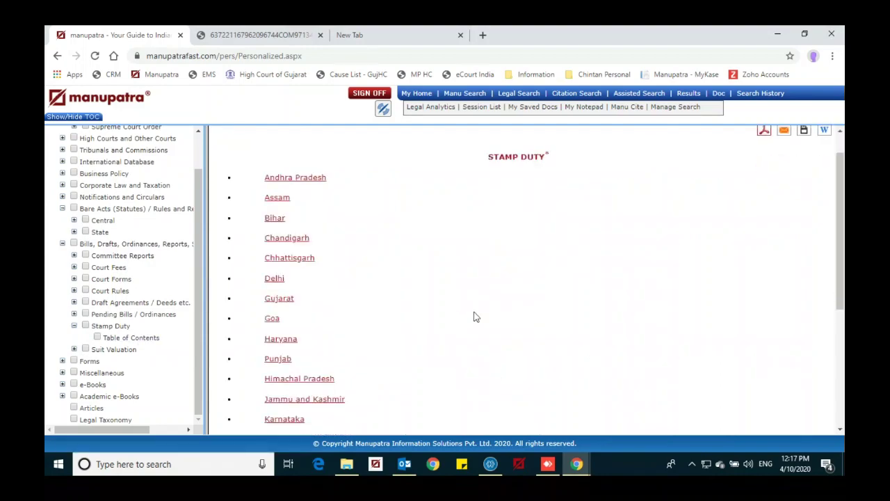
scroll(474, 316, "down", 3)
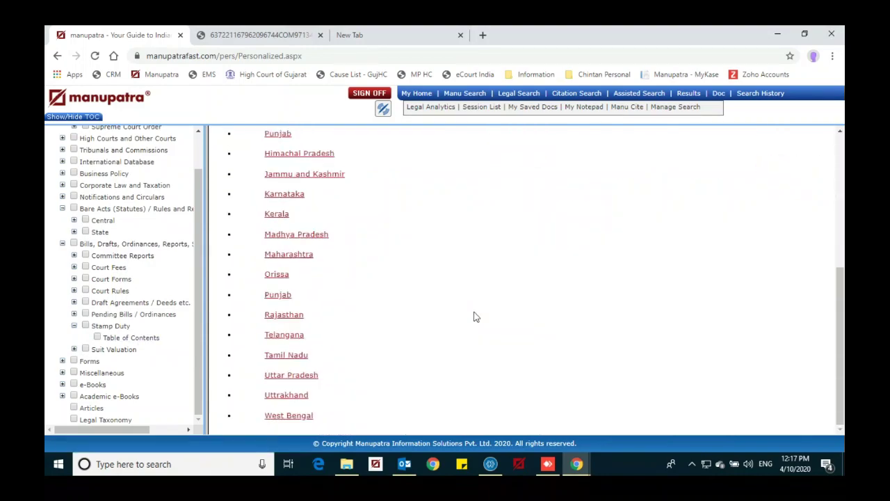
scroll(473, 315, "up", 3)
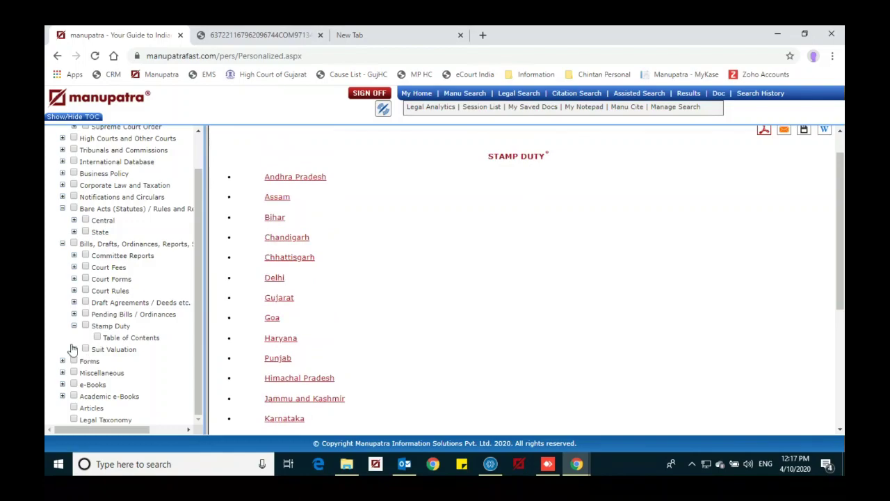
scroll(433, 299, "down", 2)
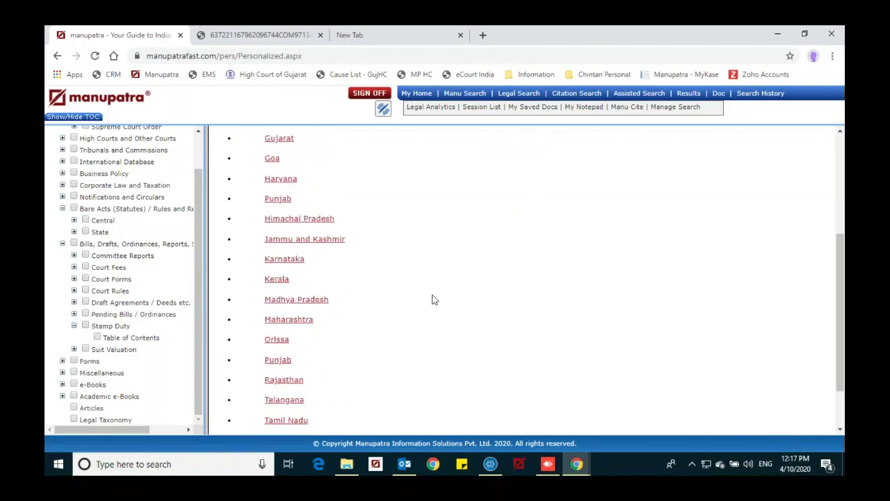
Open the Suit Valuation table of contents, then collapse the Bare Acts and Bills, Drafts, Ordinances, Reports branches.
left_click(75, 349)
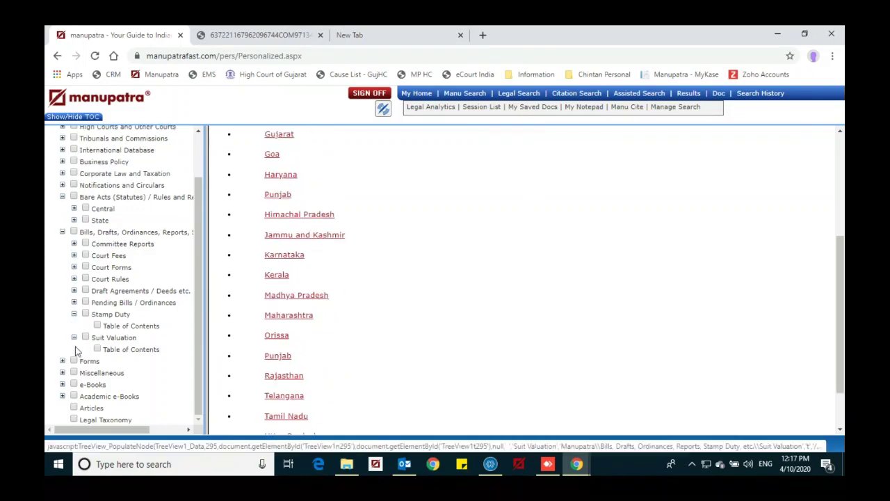
left_click(136, 351)
scroll(60, 200, "up", 1)
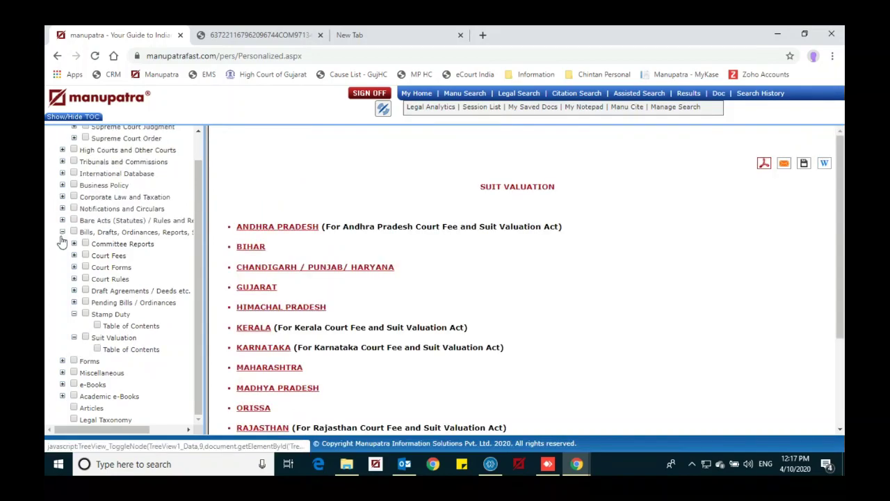
left_click(62, 233)
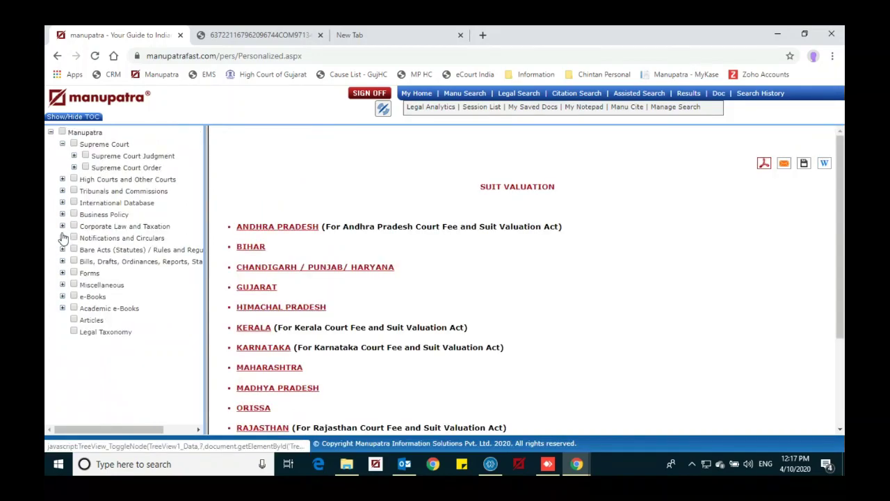
Expand Forms, open Statutory Forms, and look through the list of subjects.
left_click(62, 272)
left_click(114, 285)
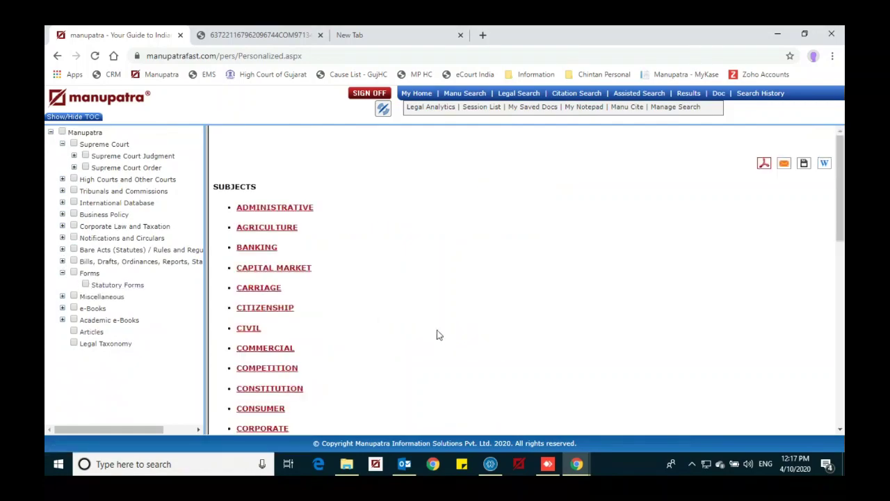
scroll(437, 335, "down", 1)
scroll(436, 335, "down", 1)
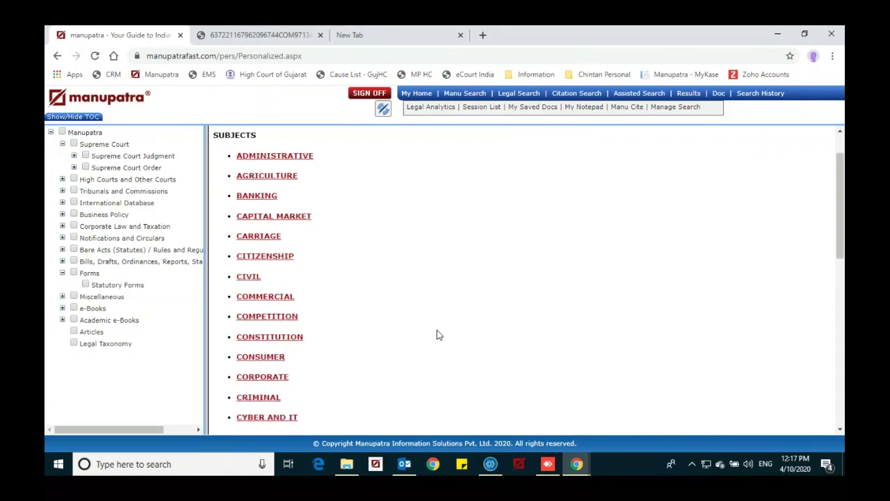
scroll(437, 335, "down", 2)
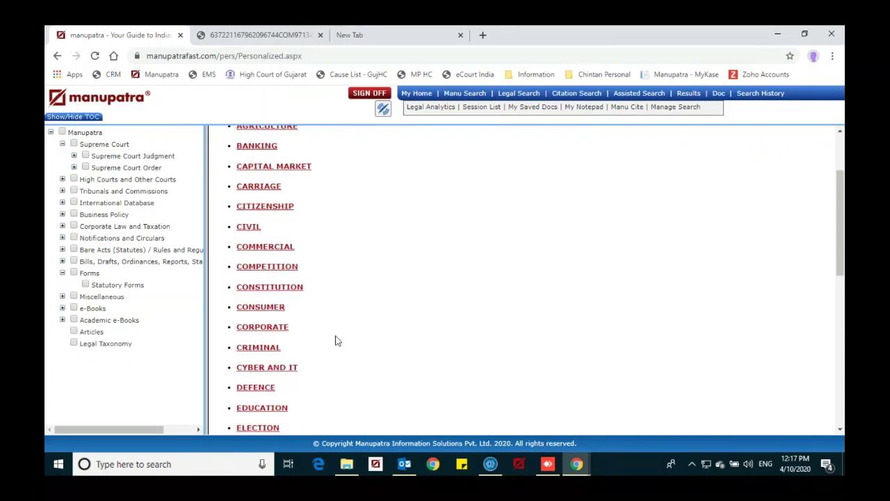
scroll(356, 285, "down", 9)
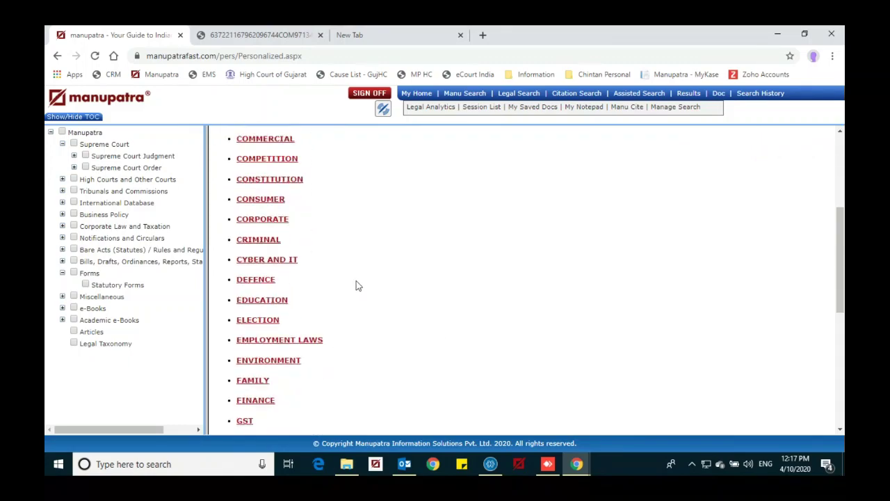
Open Form J of the Insolvency and Bankruptcy Board of India (Liquidation Process) (Amendment) Regulations, 2020 and read through it.
scroll(356, 285, "down", 5)
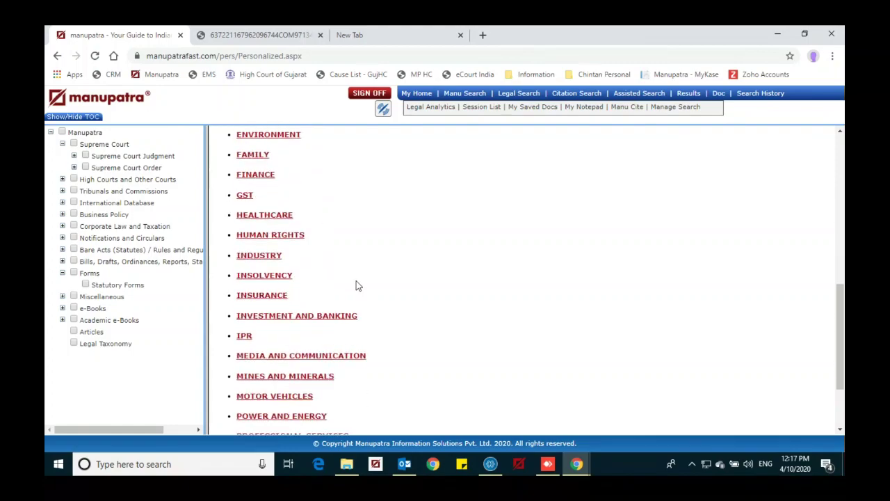
left_click(291, 200)
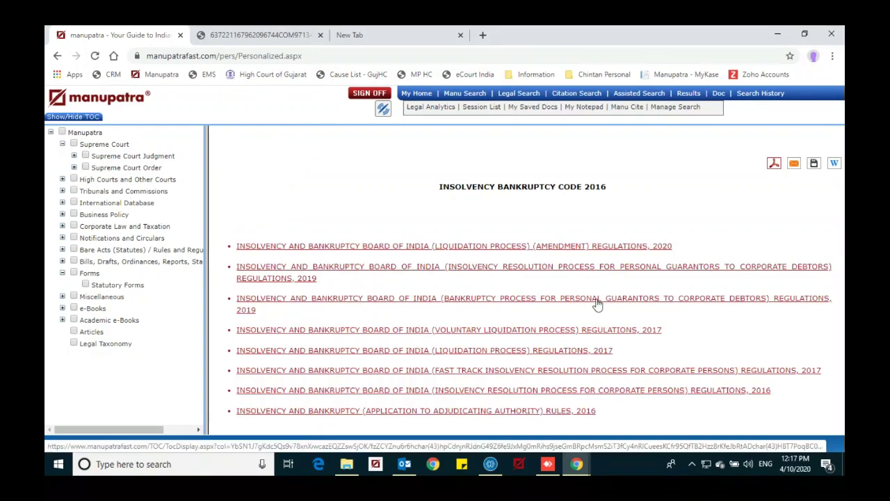
left_click(571, 247)
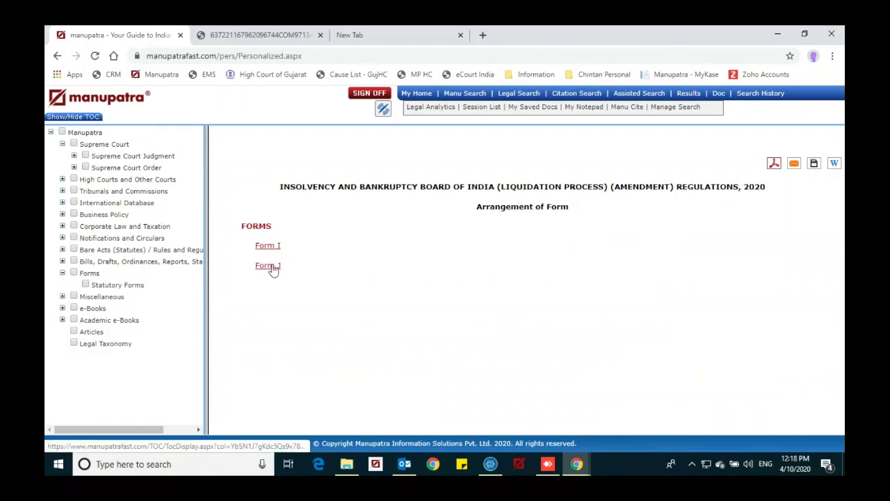
left_click(271, 267)
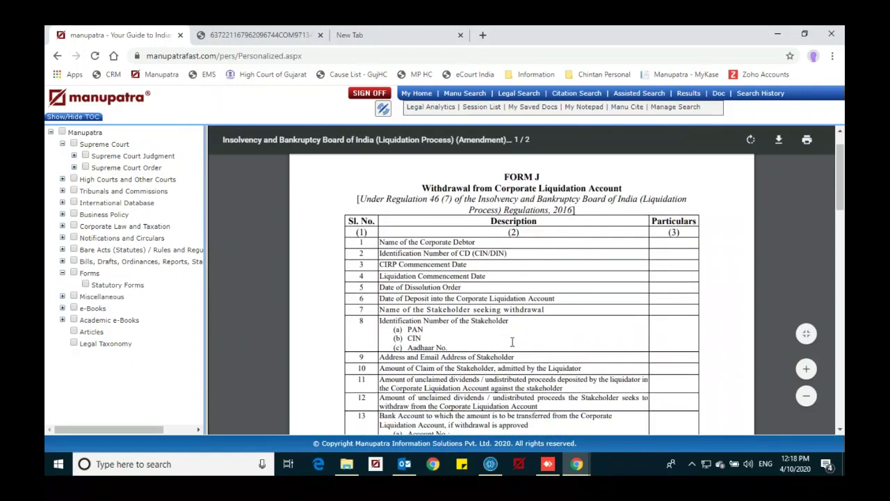
scroll(512, 342, "down", 2)
scroll(512, 341, "down", 1)
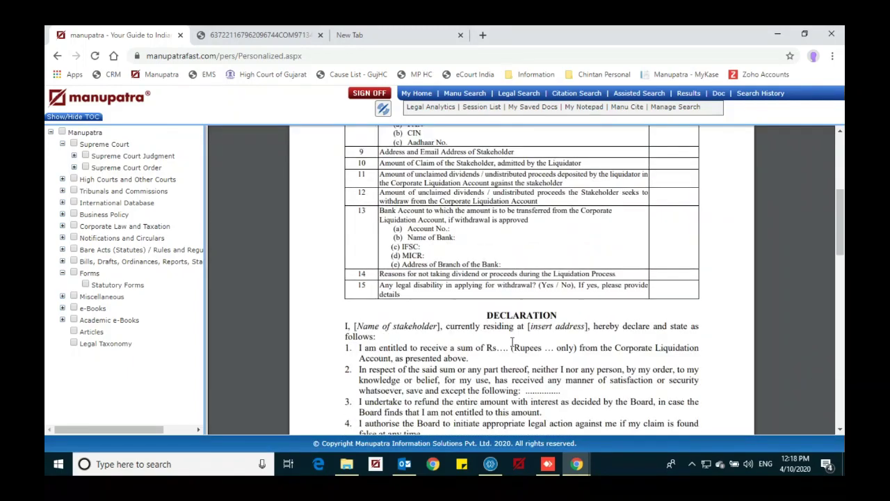
scroll(512, 341, "down", 2)
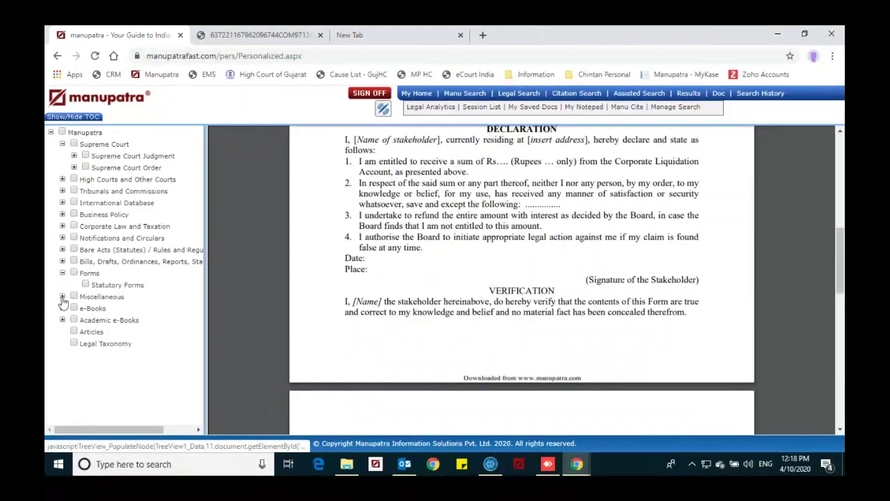
Expand Miscellaneous, open National Cases under National cases in News from its table of contents, and look through the case list.
left_click(62, 297)
left_click(119, 308)
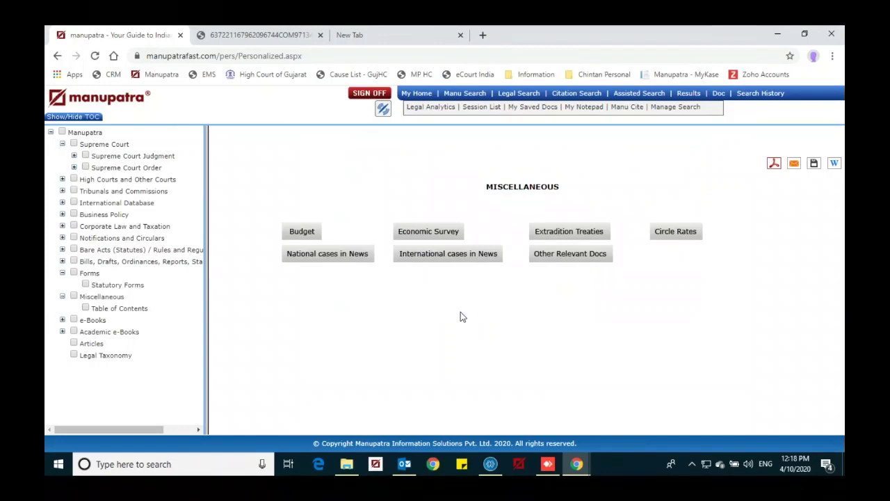
left_click(338, 257)
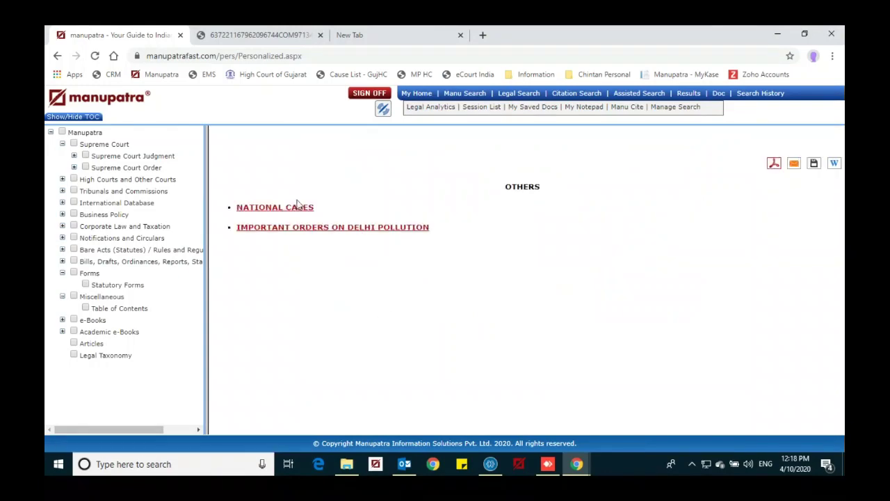
left_click(296, 207)
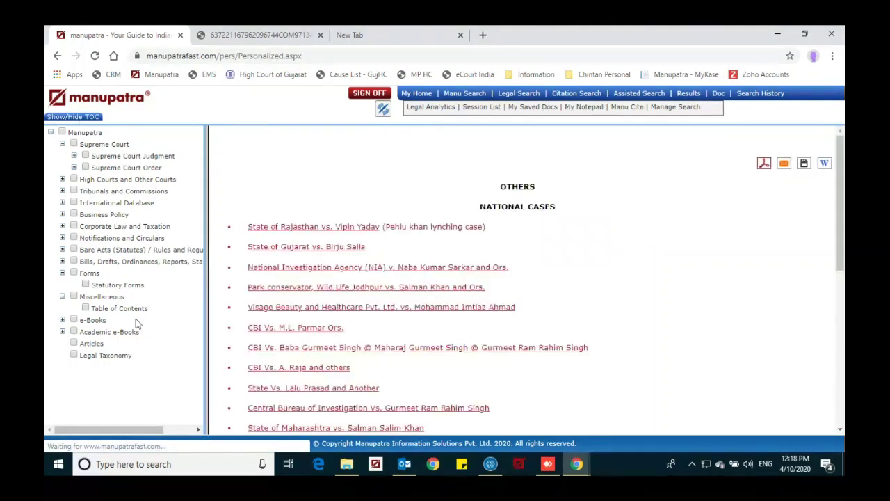
scroll(624, 303, "down", 1)
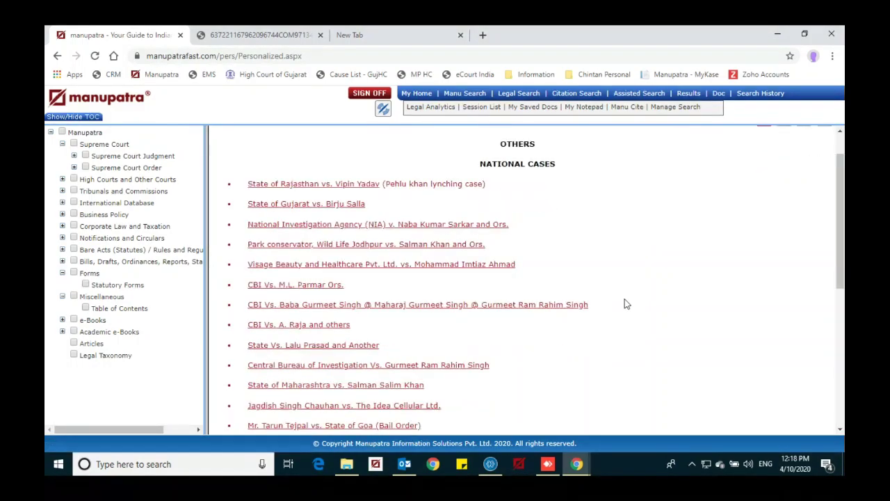
scroll(624, 303, "down", 5)
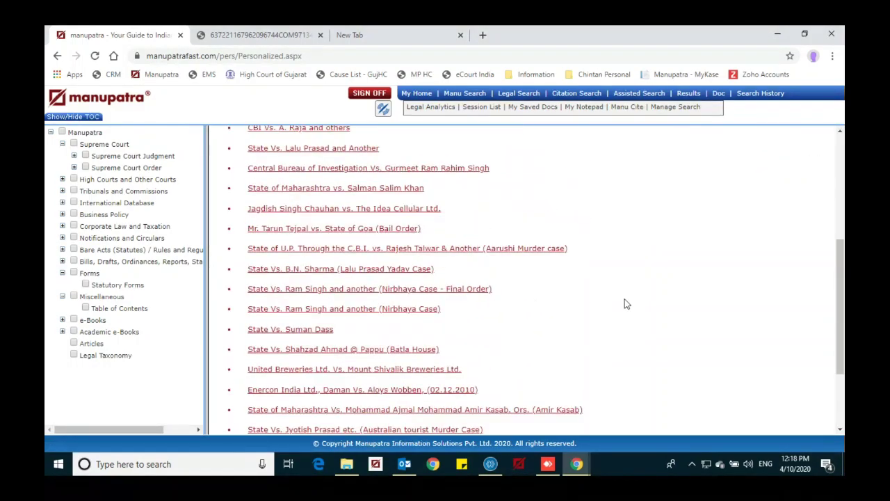
Expand e-Books and Academic e-Books in turn, review the titles in each, and collapse both branches.
left_click(62, 320)
left_click_drag(197, 304, 198, 376)
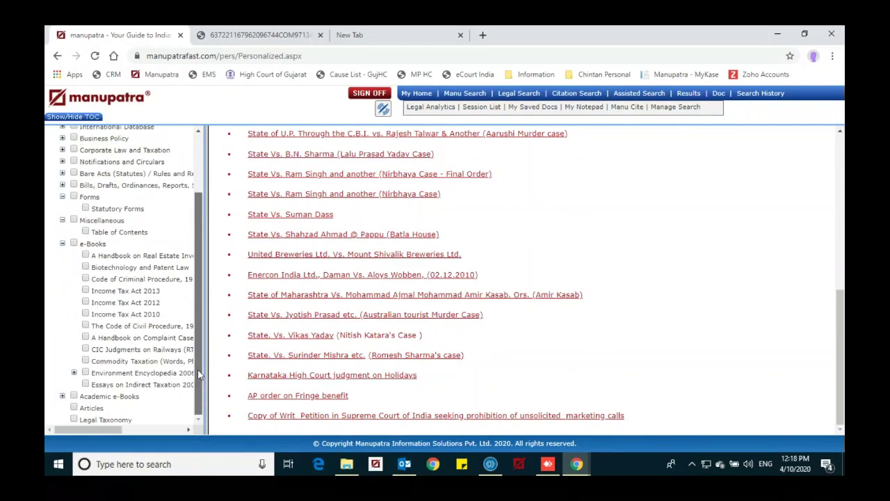
left_click(62, 244)
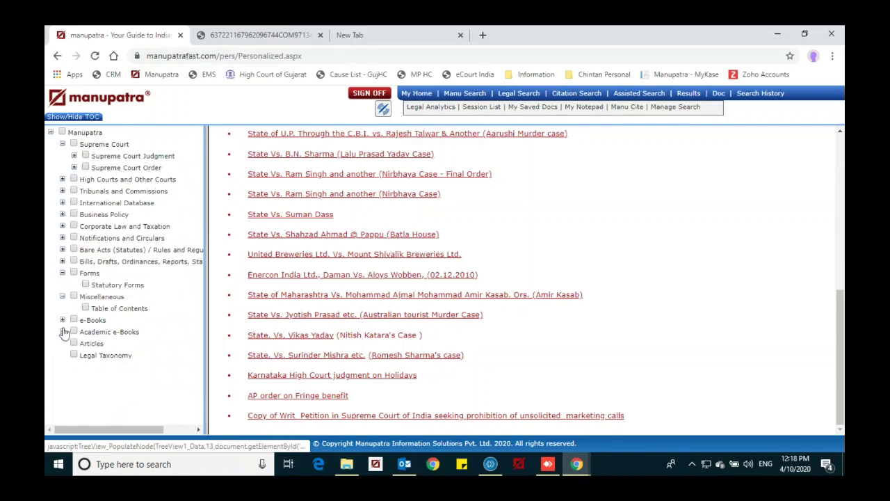
left_click(63, 331)
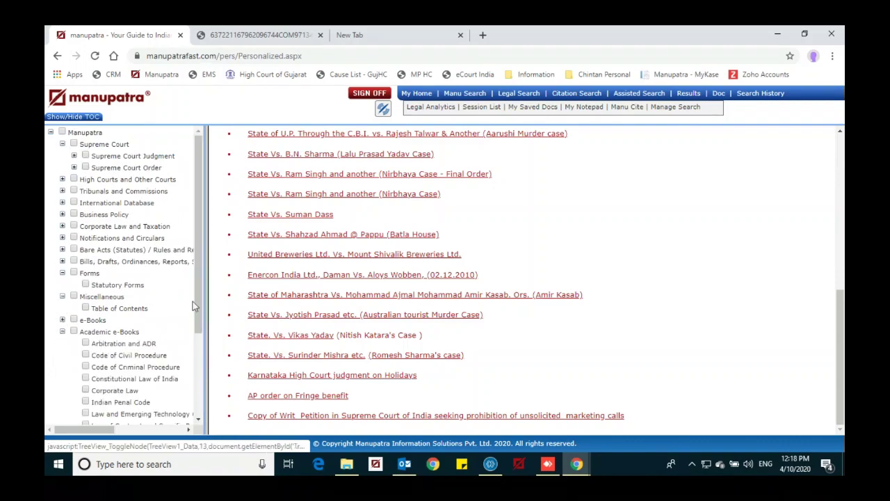
left_click_drag(196, 290, 197, 380)
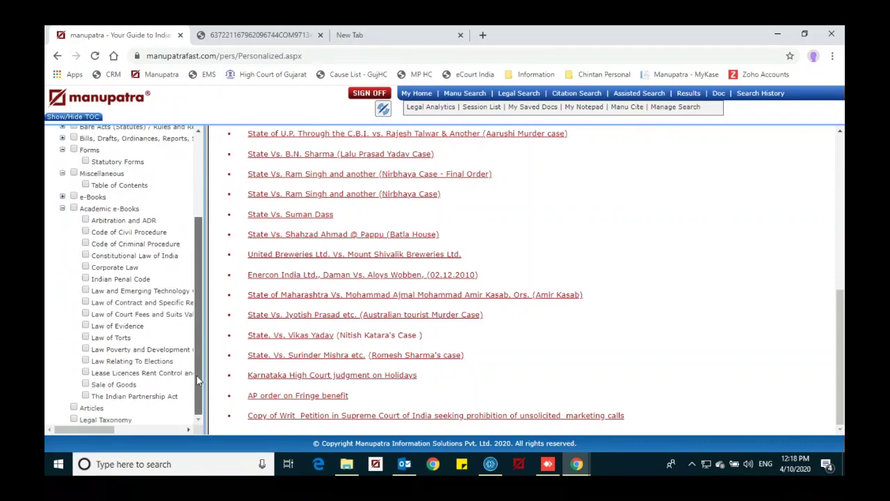
left_click(63, 209)
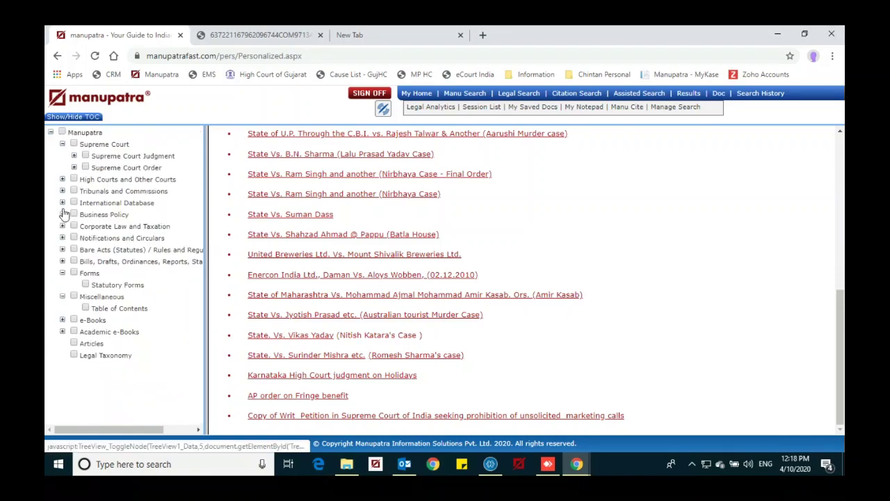
Open Articles, filter Articles by Students to the 2020 year of publication, and look through the entries.
left_click(91, 344)
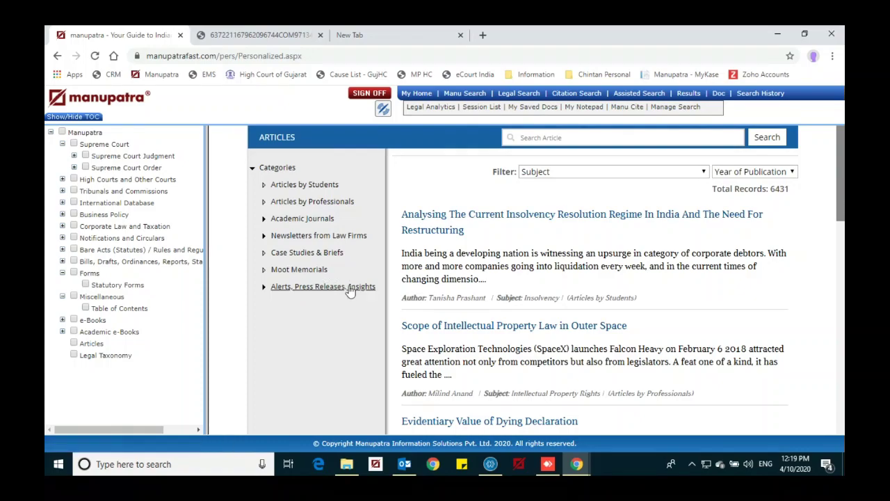
left_click(312, 188)
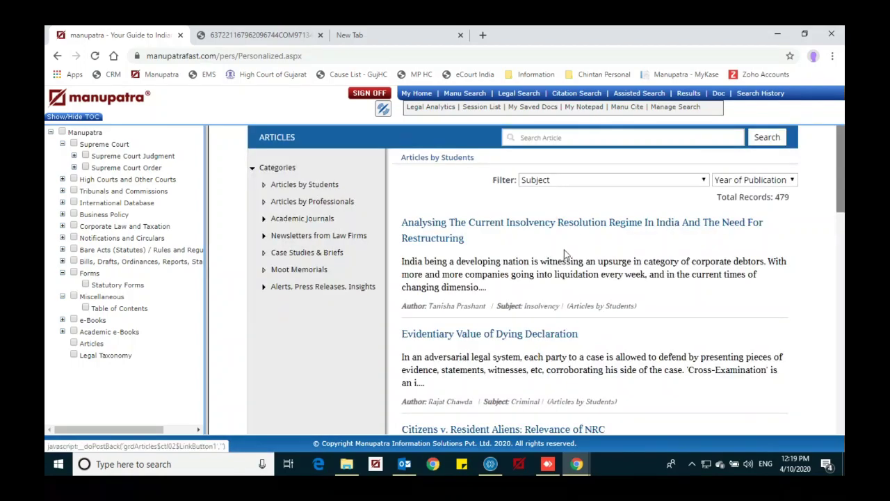
left_click(752, 183)
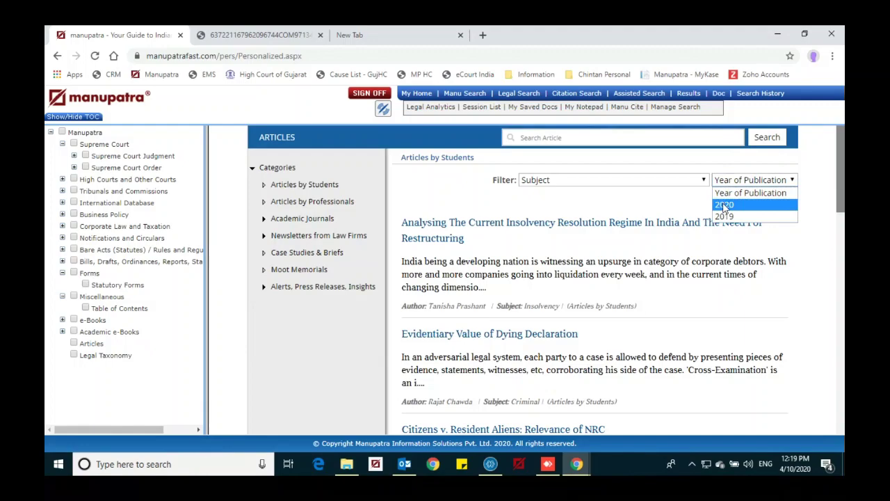
left_click(725, 206)
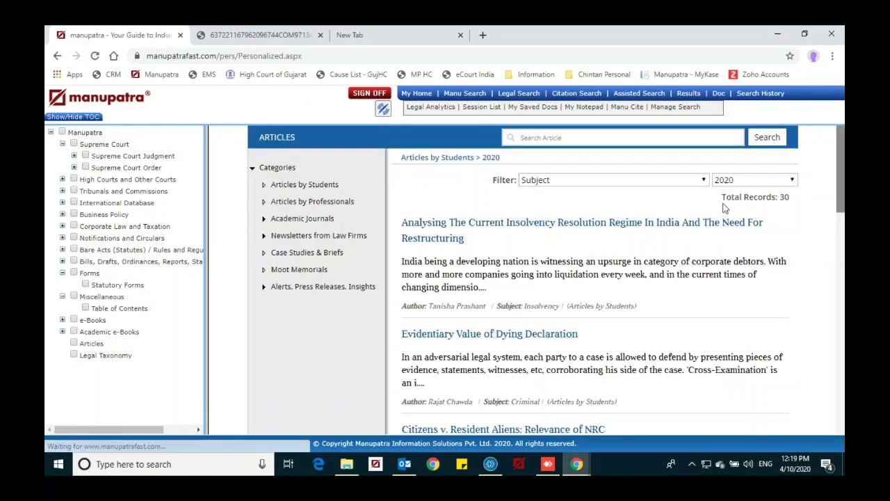
scroll(673, 319, "down", 1)
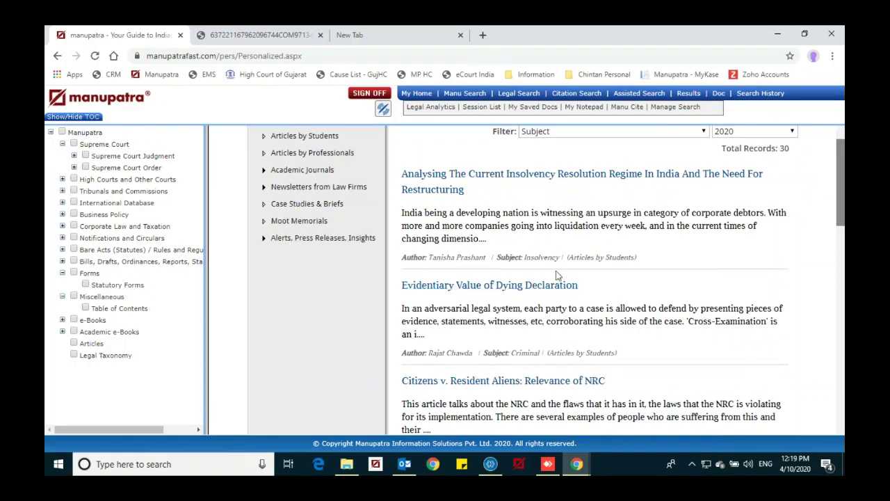
scroll(631, 314, "down", 3)
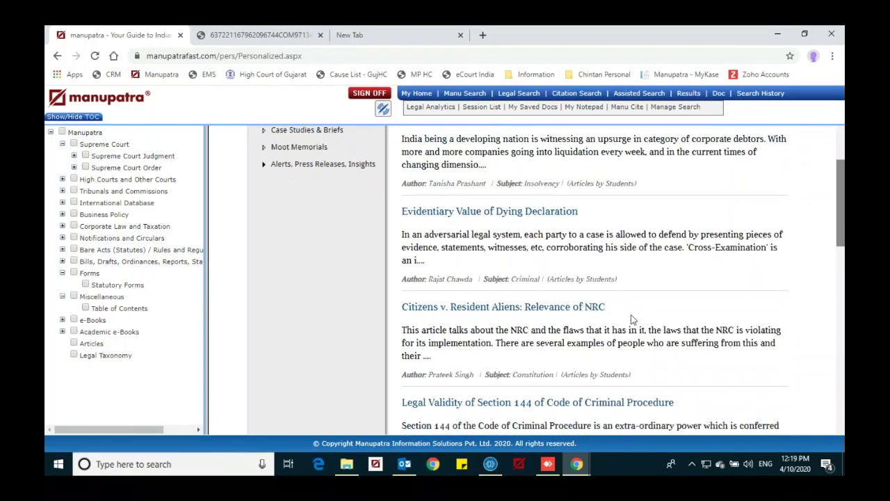
scroll(398, 224, "up", 5)
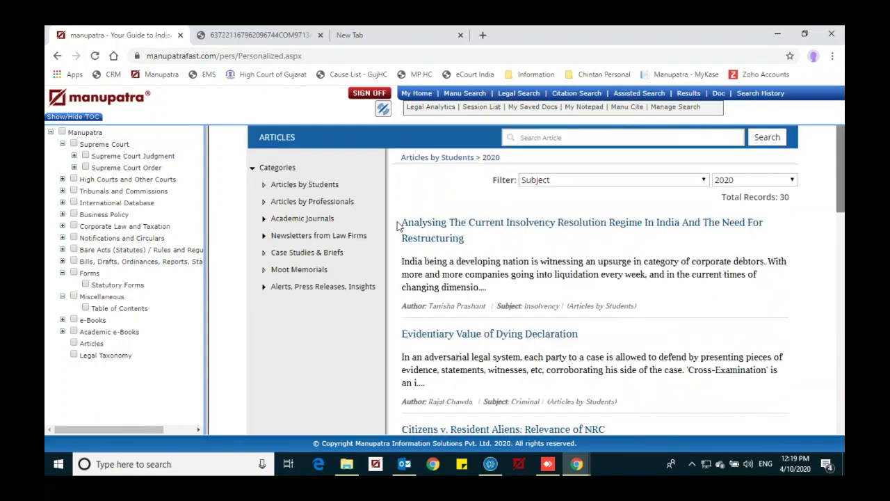
Show Articles by Professionals filtered to the 2019 year of publication and look through the entries.
left_click(330, 204)
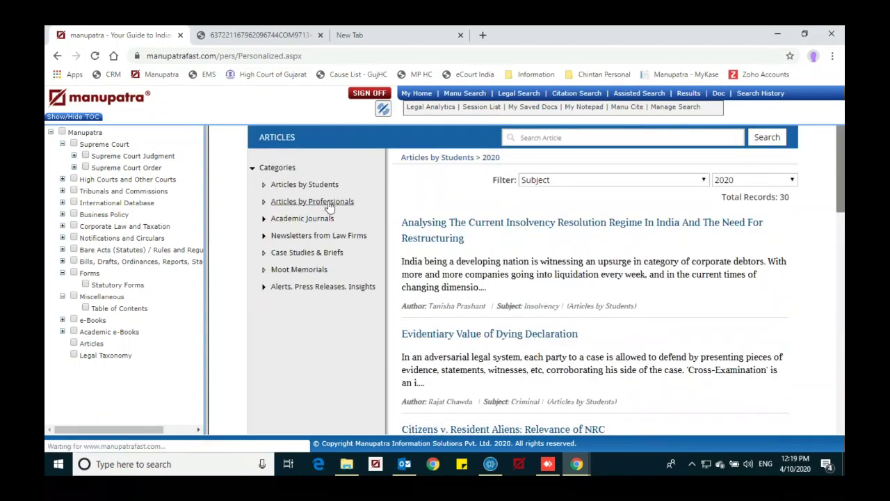
left_click(746, 182)
left_click(724, 217)
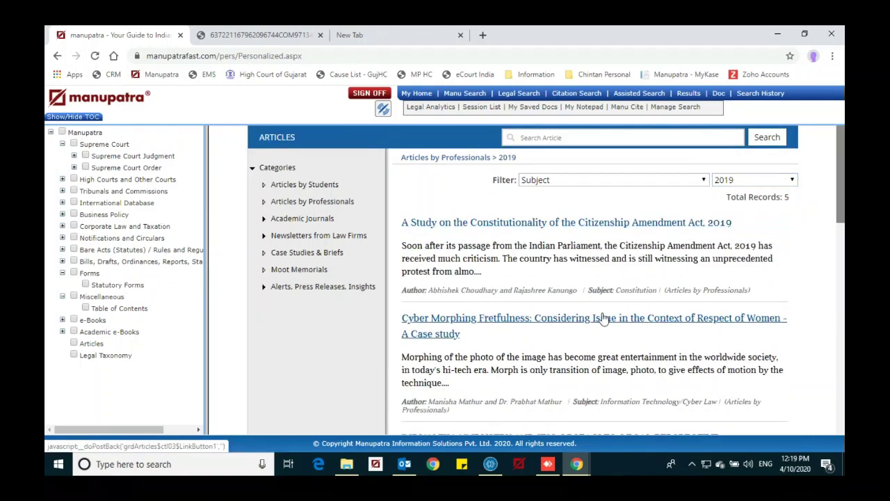
scroll(602, 318, "down", 1)
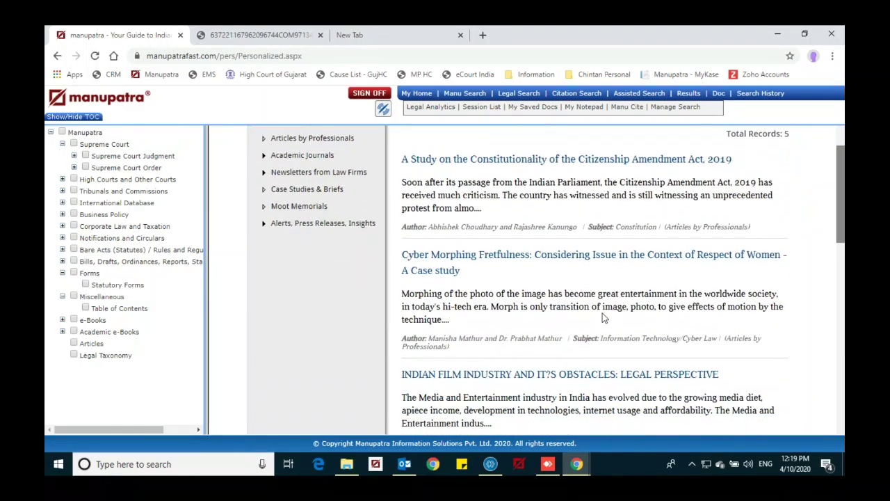
scroll(602, 318, "down", 4)
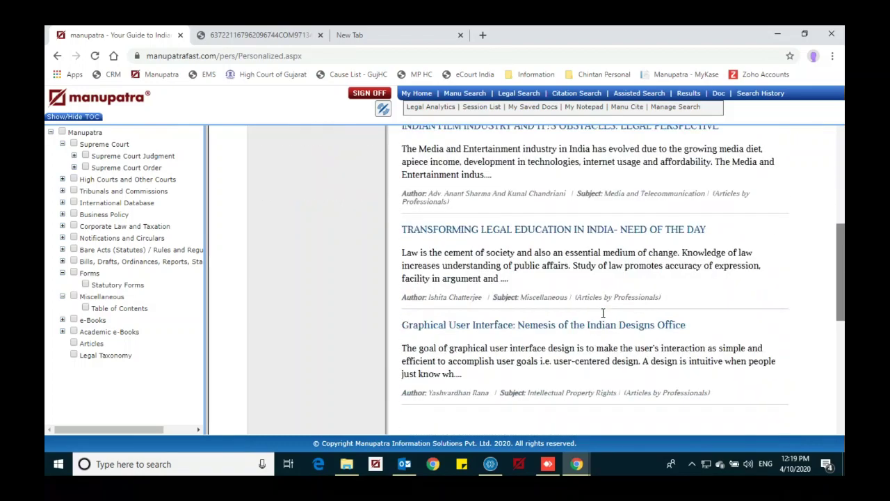
scroll(602, 318, "up", 5)
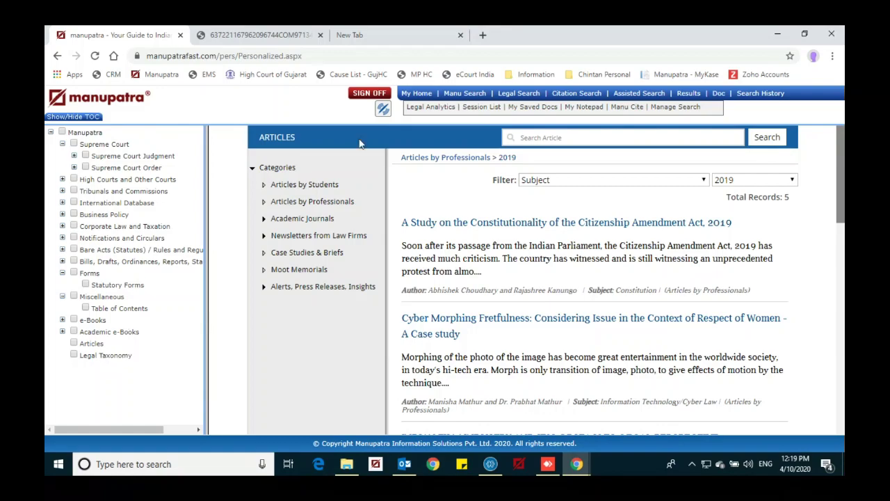
Return to the My Home page and switch to the "Introduction to Manupatra, Taxonomy, Saving, Searching & more" webinar window.
left_click(417, 96)
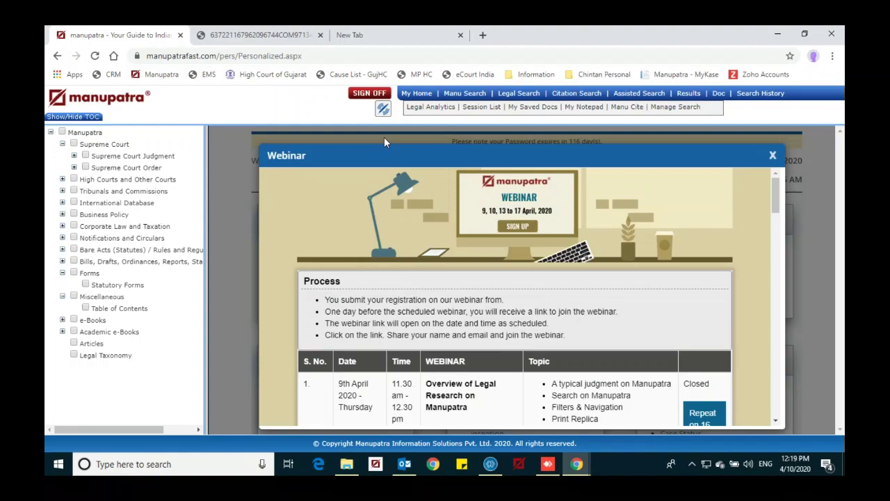
key("alt+Tab")
key("alt+Tab")
key("alt+Tab")
key("alt+Tab")
key("alt+Tab")
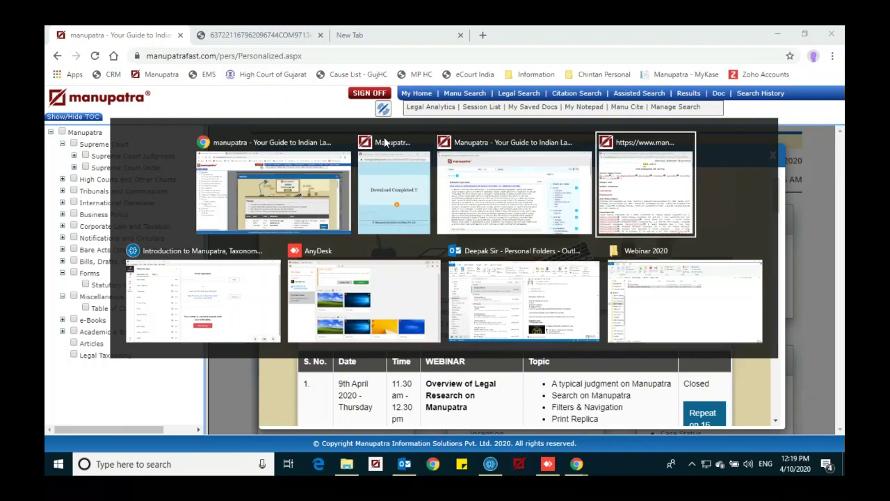
key("alt+Tab")
key("alt+Tab")
key("alt+Tab")
key("alt+Tab")
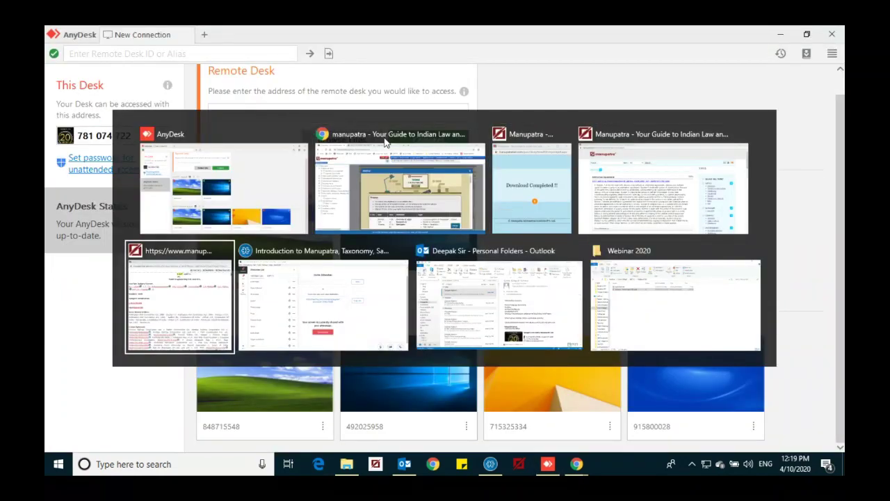
key("alt+Tab")
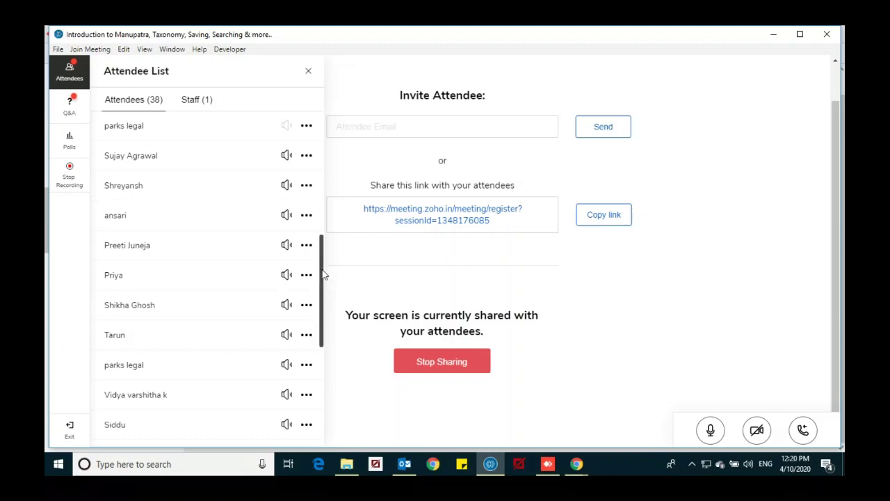
Take the attendee with the raised hand out of listen-only mode so they can speak, and look further down the attendee list.
scroll(323, 275, "up", 5)
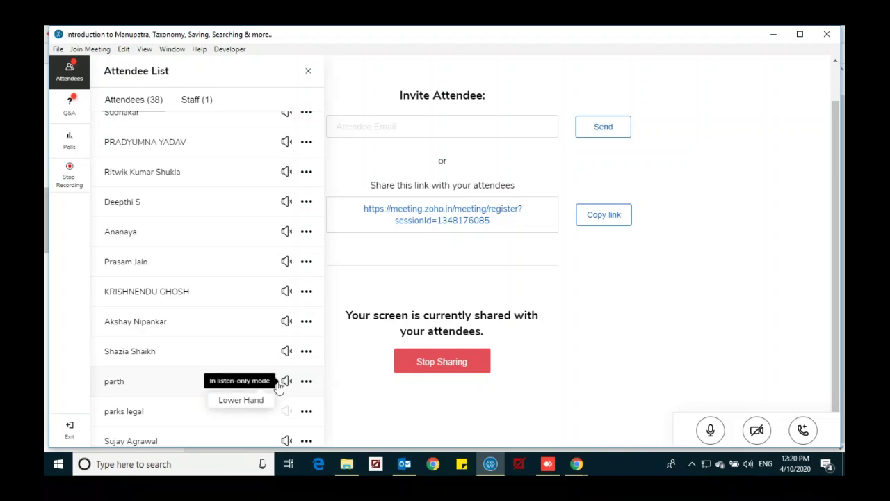
left_click(286, 382)
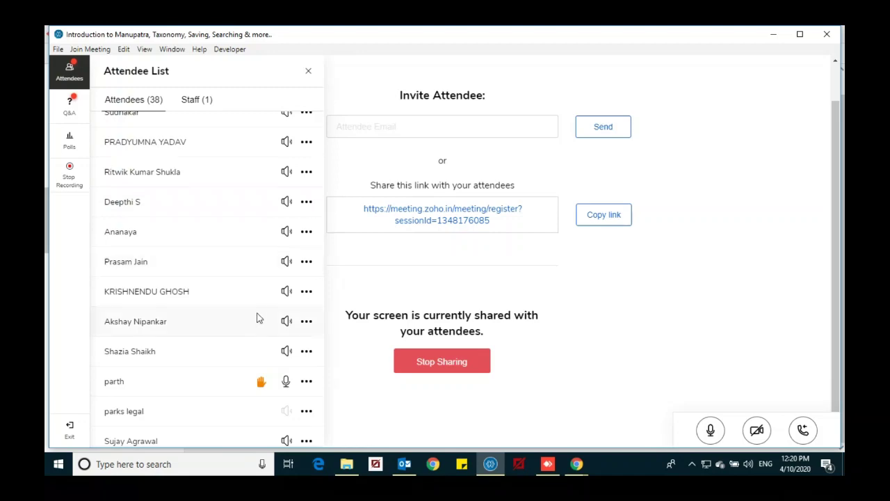
scroll(256, 316, "down", 3)
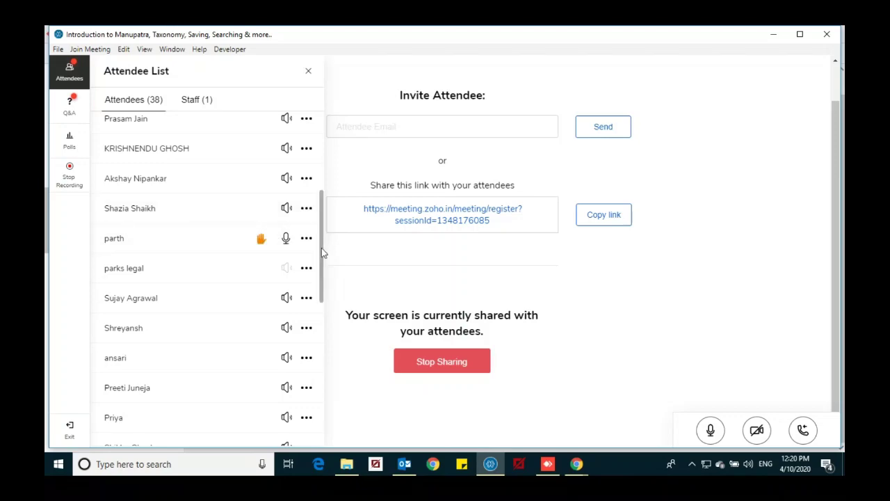
Check the attendee list, then lower the raised hand of the attendee who was allowed to speak and disable their talking.
scroll(229, 263, "down", 1)
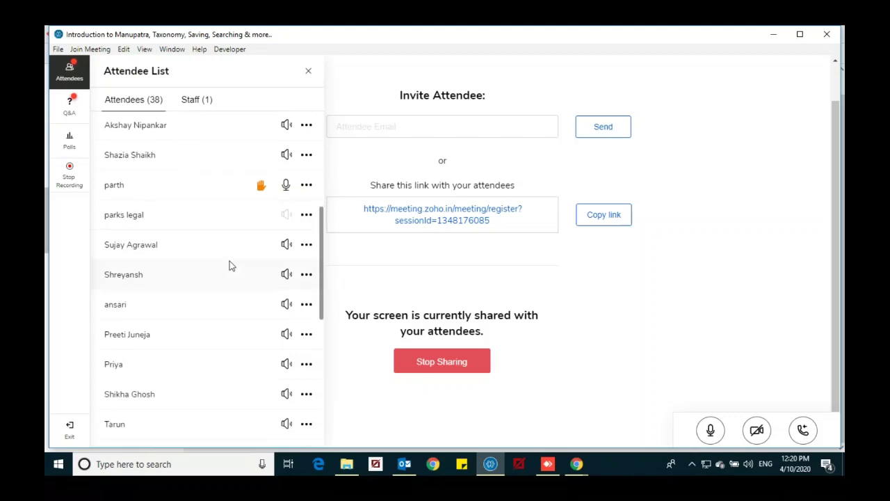
scroll(229, 265, "down", 2)
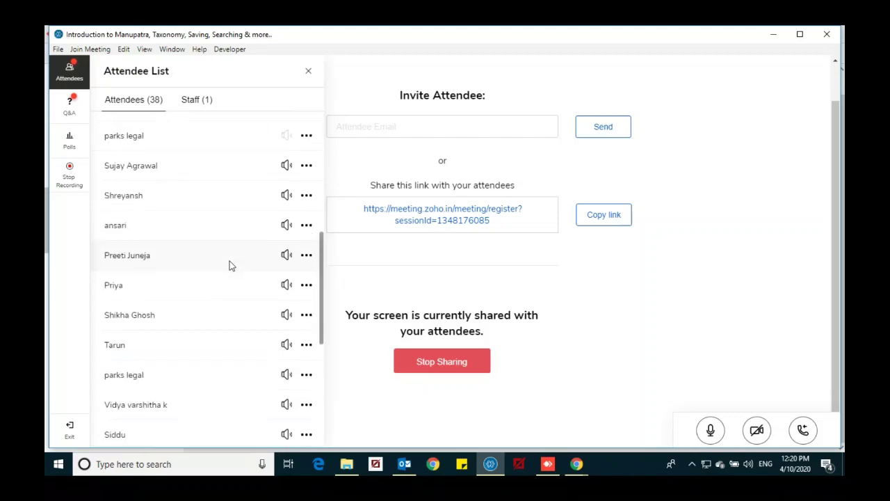
scroll(230, 266, "down", 4)
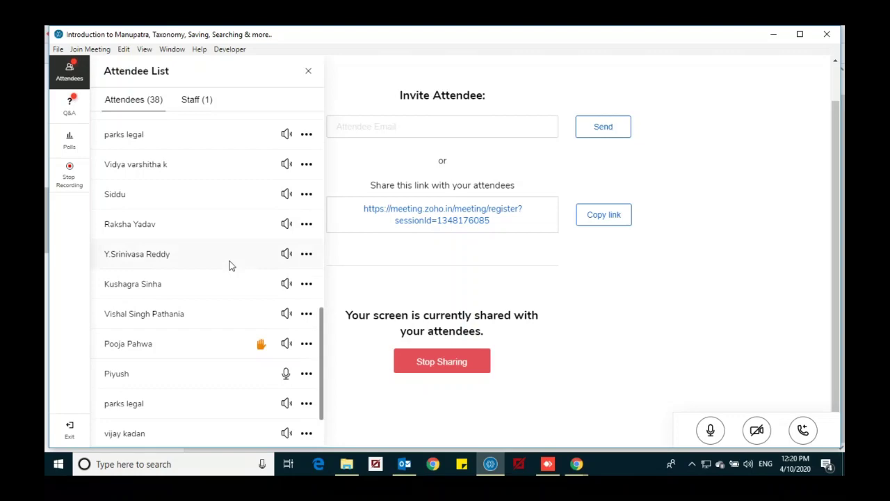
scroll(230, 261, "up", 8)
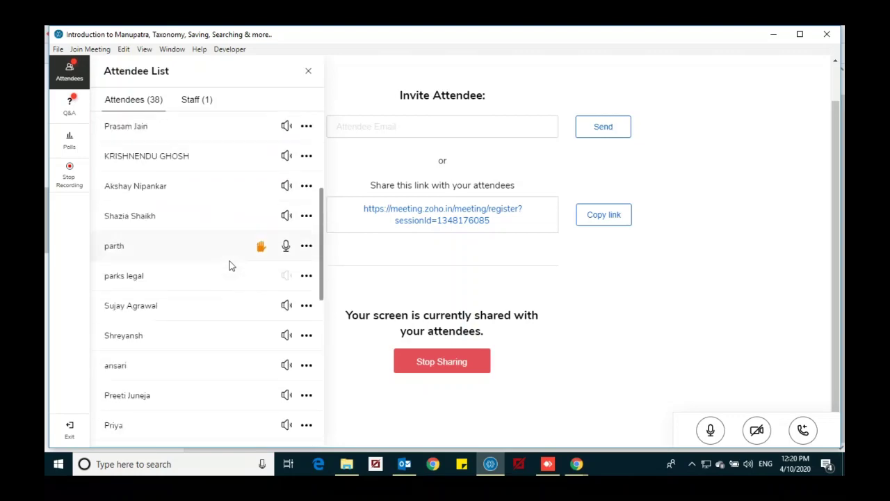
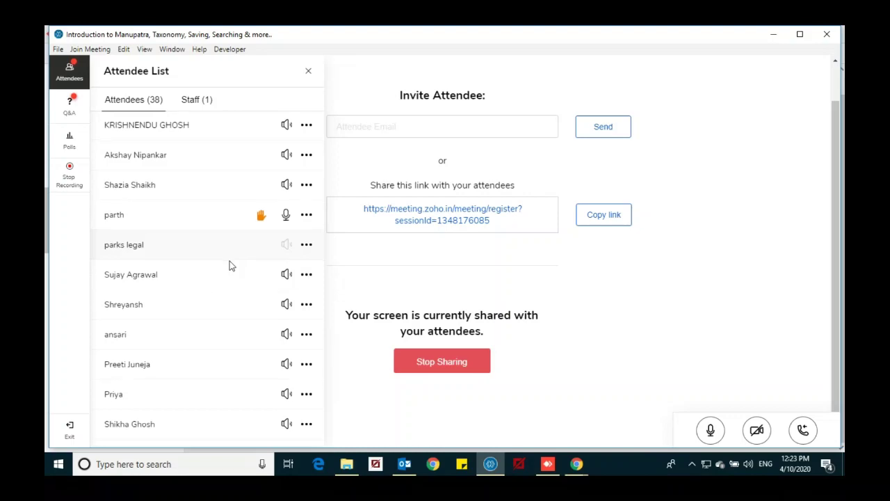
scroll(230, 263, "down", 1)
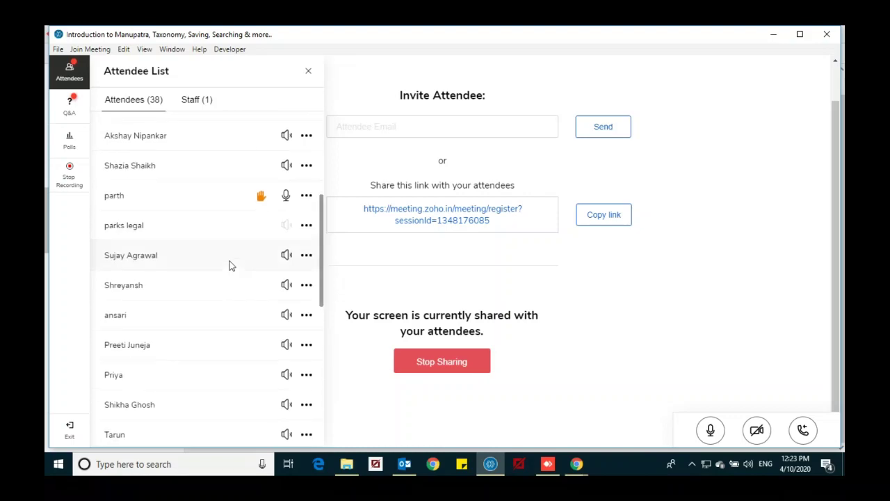
left_click(261, 206)
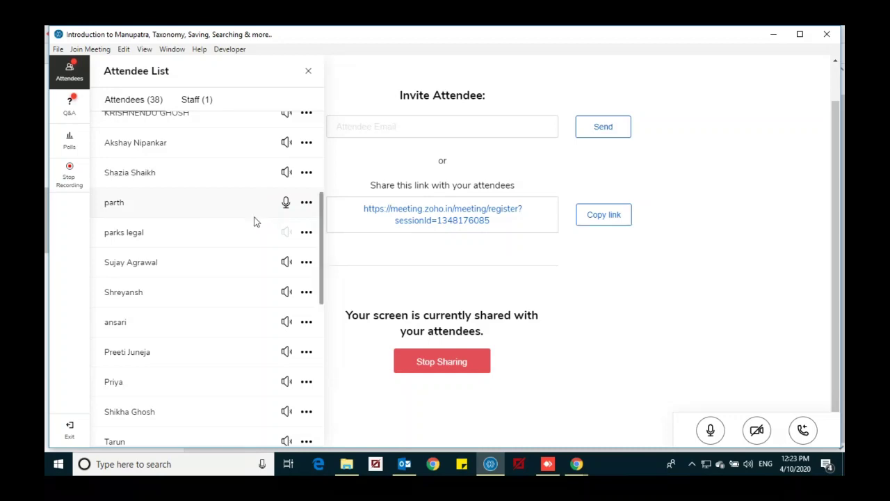
left_click(306, 202)
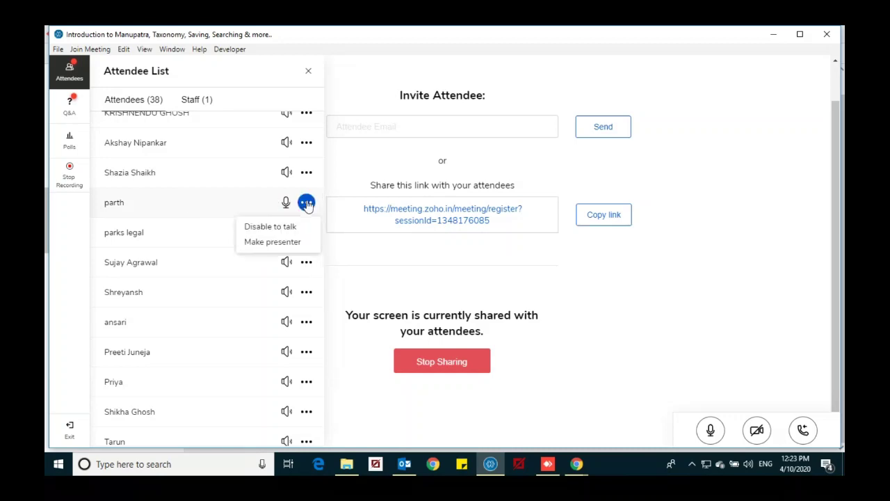
left_click(265, 231)
Lower the raised hand of the listen-only attendee near the end of the list and open the attendee's talk options.
scroll(240, 290, "down", 8)
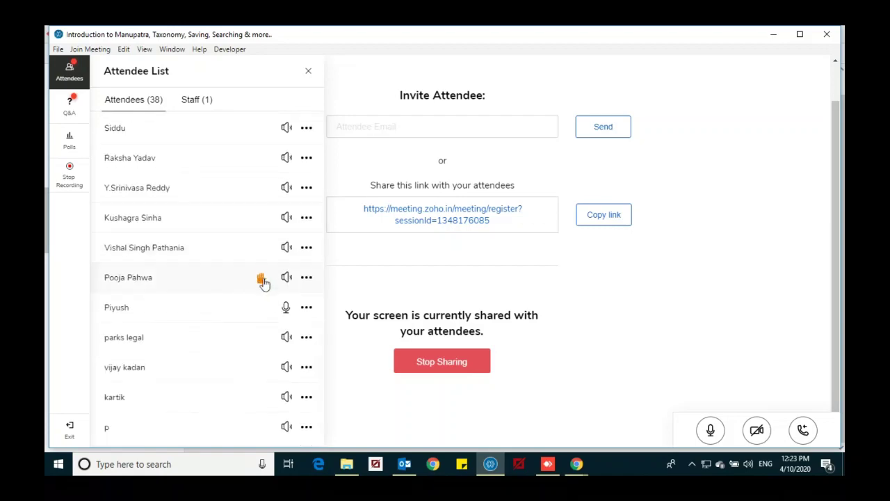
left_click(258, 295)
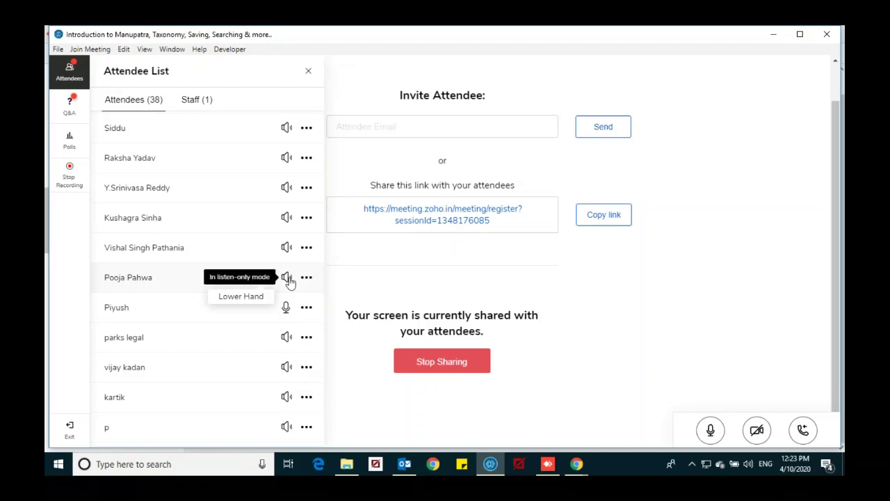
left_click(307, 278)
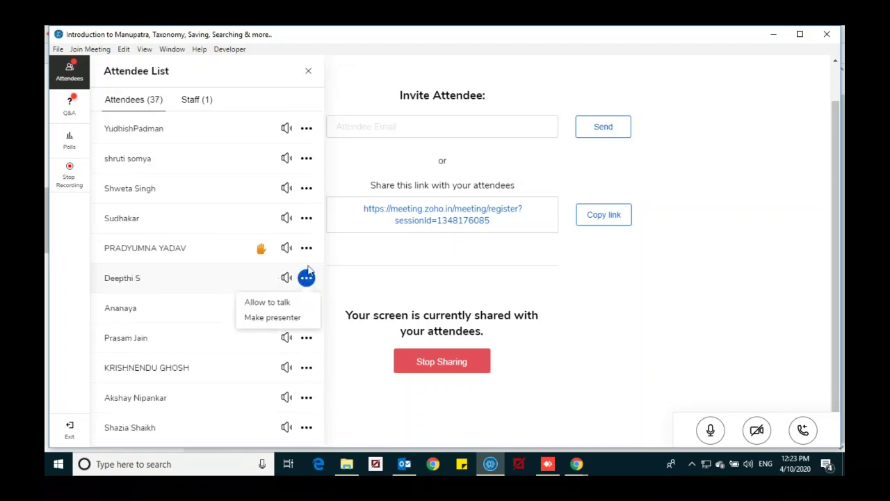
Allow the attendee with the raised hand near the start of the list to talk, and check the remaining attendees for raised hands.
left_click(307, 248)
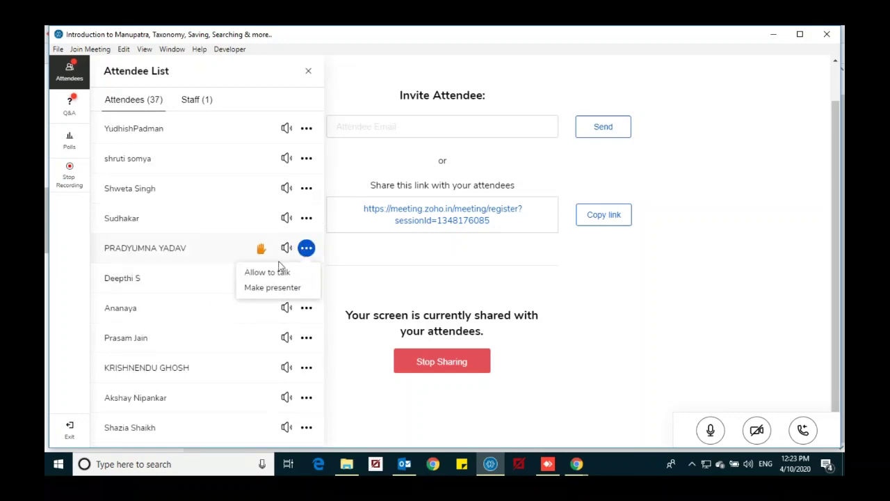
left_click(268, 272)
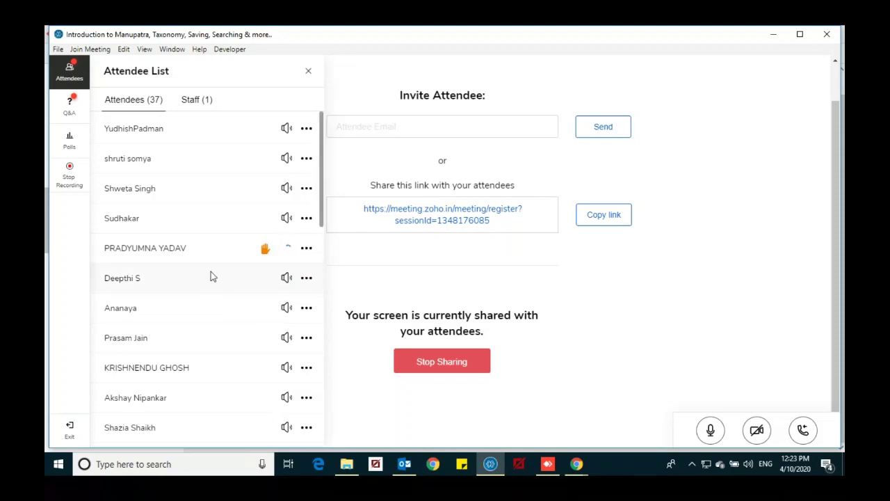
scroll(211, 275, "down", 2)
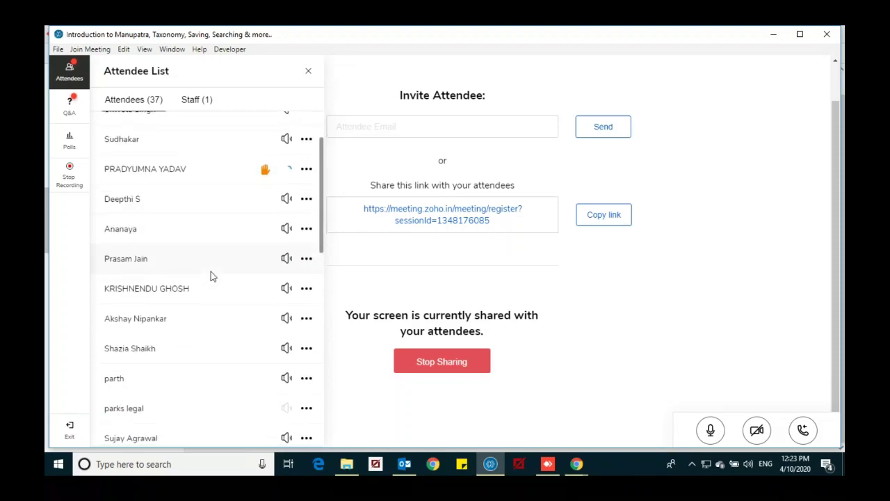
scroll(211, 275, "down", 2)
scroll(211, 275, "down", 7)
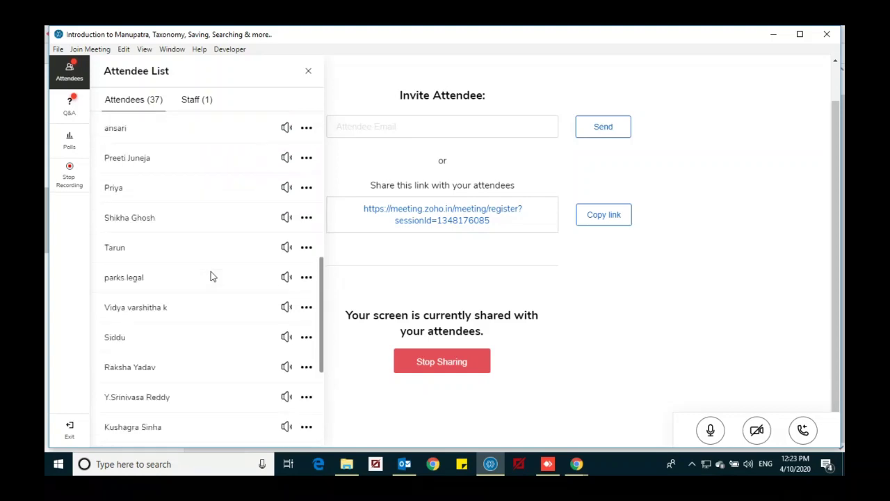
scroll(213, 275, "down", 8)
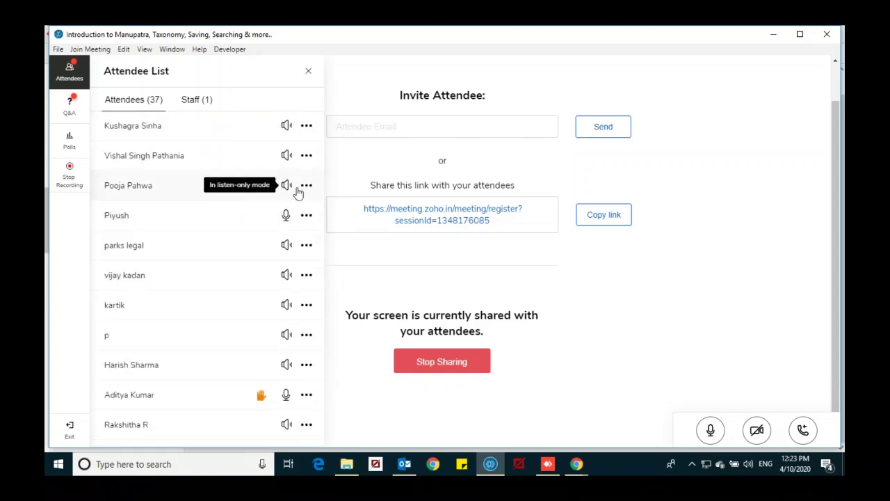
scroll(232, 285, "up", 10)
scroll(232, 285, "up", 3)
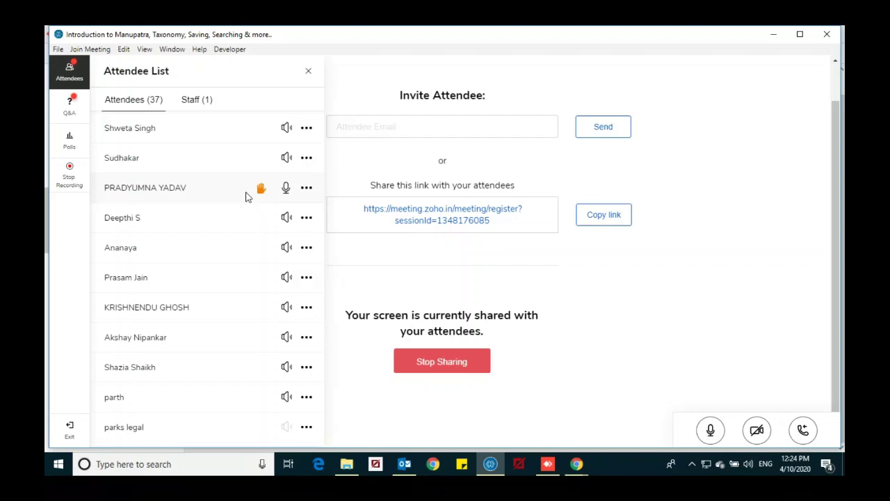
scroll(245, 197, "up", 1)
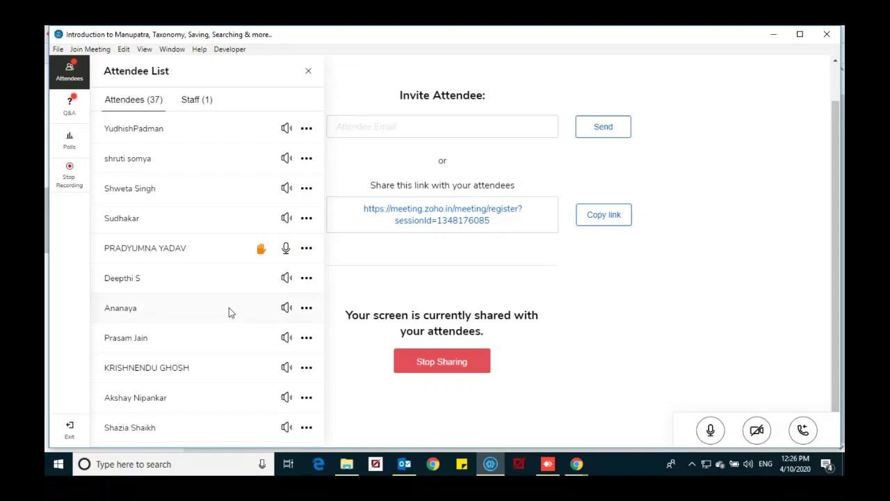
Return the attendee who was allowed to talk to listen-only mode, and open the talk options of the attendee whose audio is connecting.
scroll(228, 308, "down", 10)
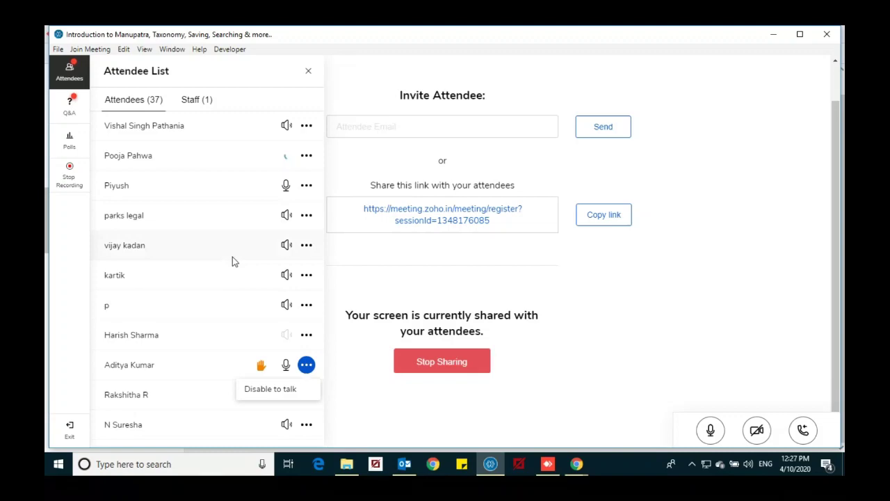
scroll(237, 310, "down", 10)
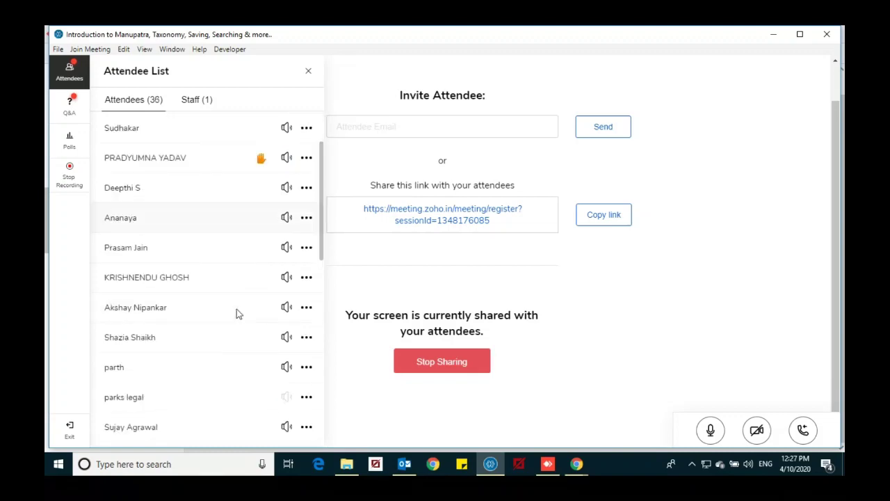
scroll(237, 310, "down", 3)
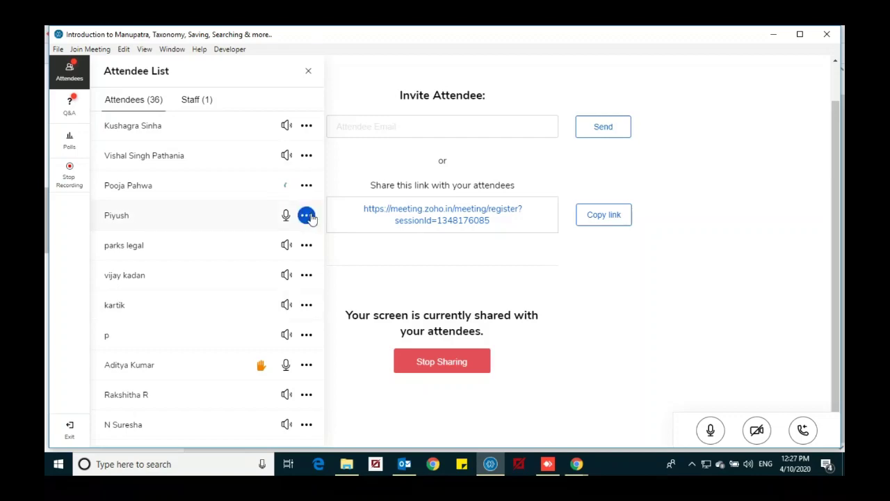
left_click(307, 184)
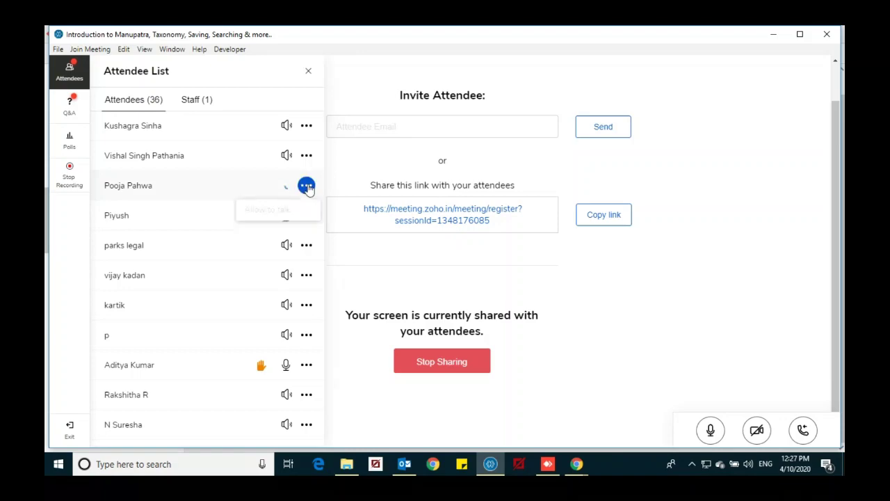